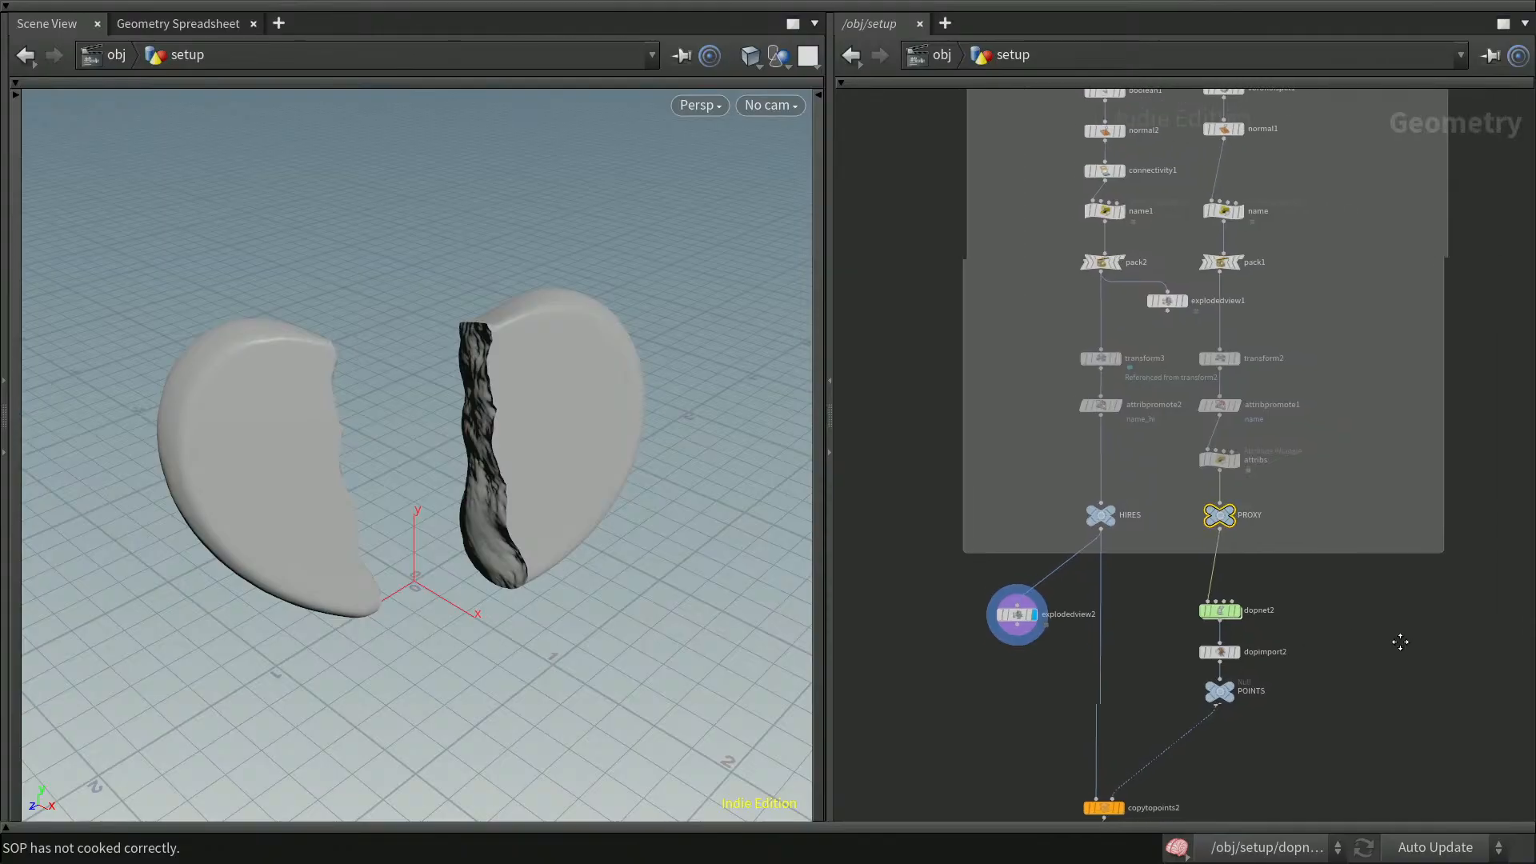
Delete the explodedview2 node below the fracture network box
scroll(1409, 610, "up", 3)
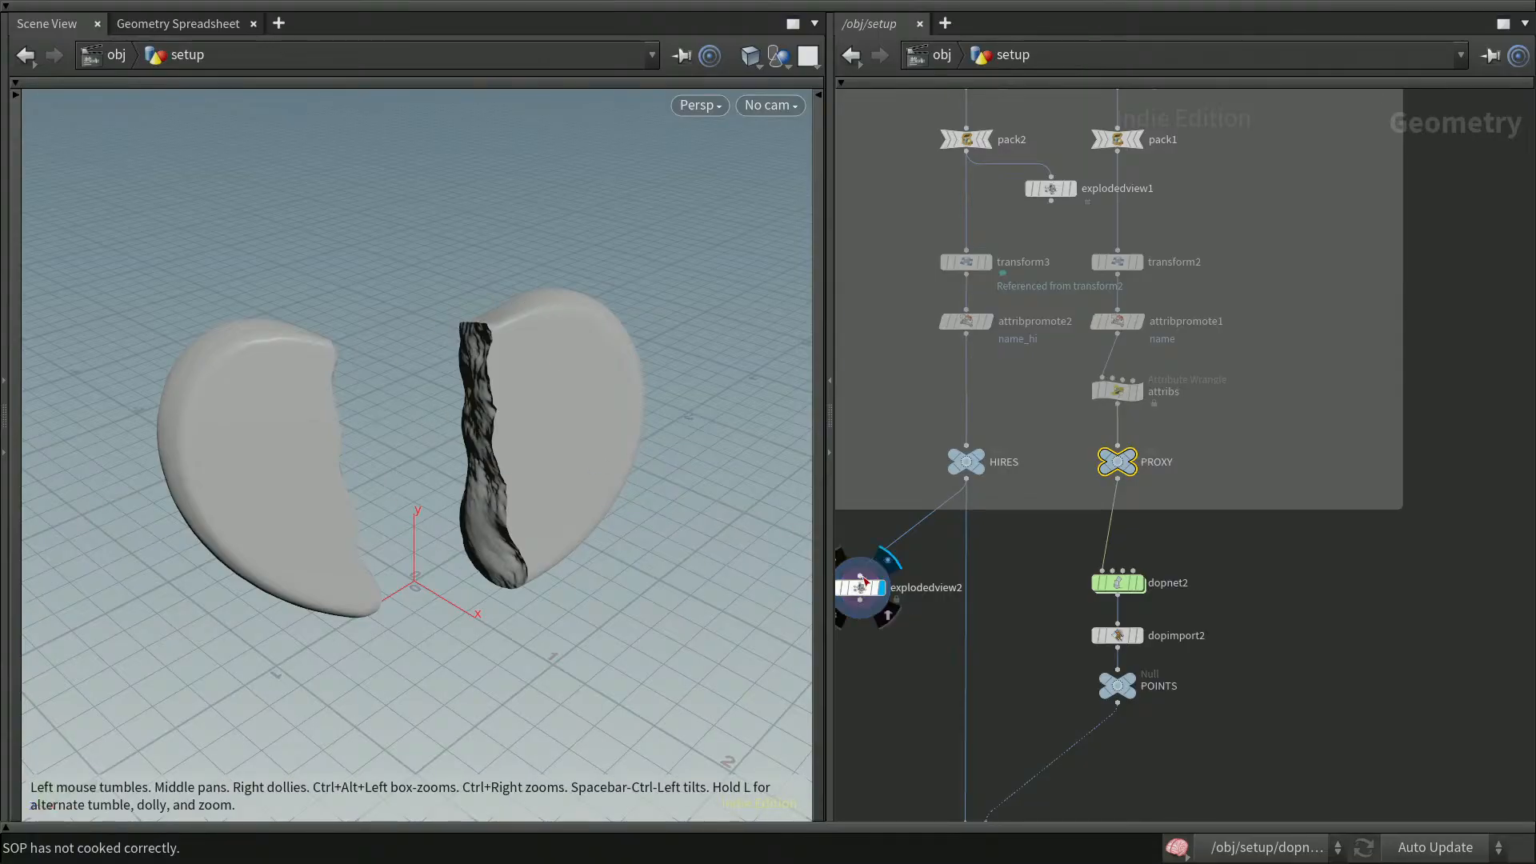
left_click_drag(878, 575, 1117, 484)
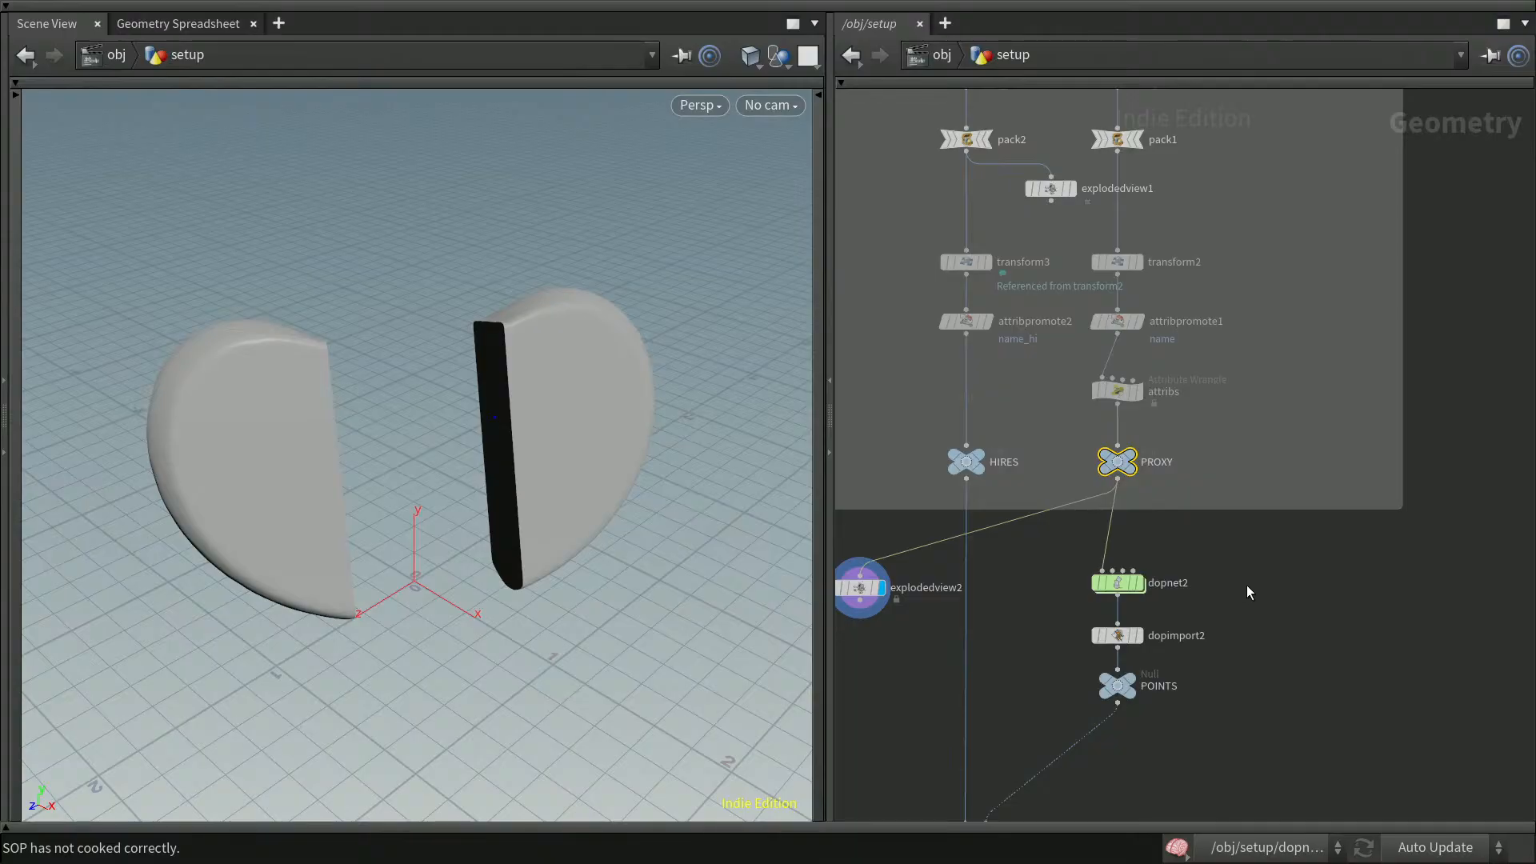
left_click(871, 586)
key("Delete")
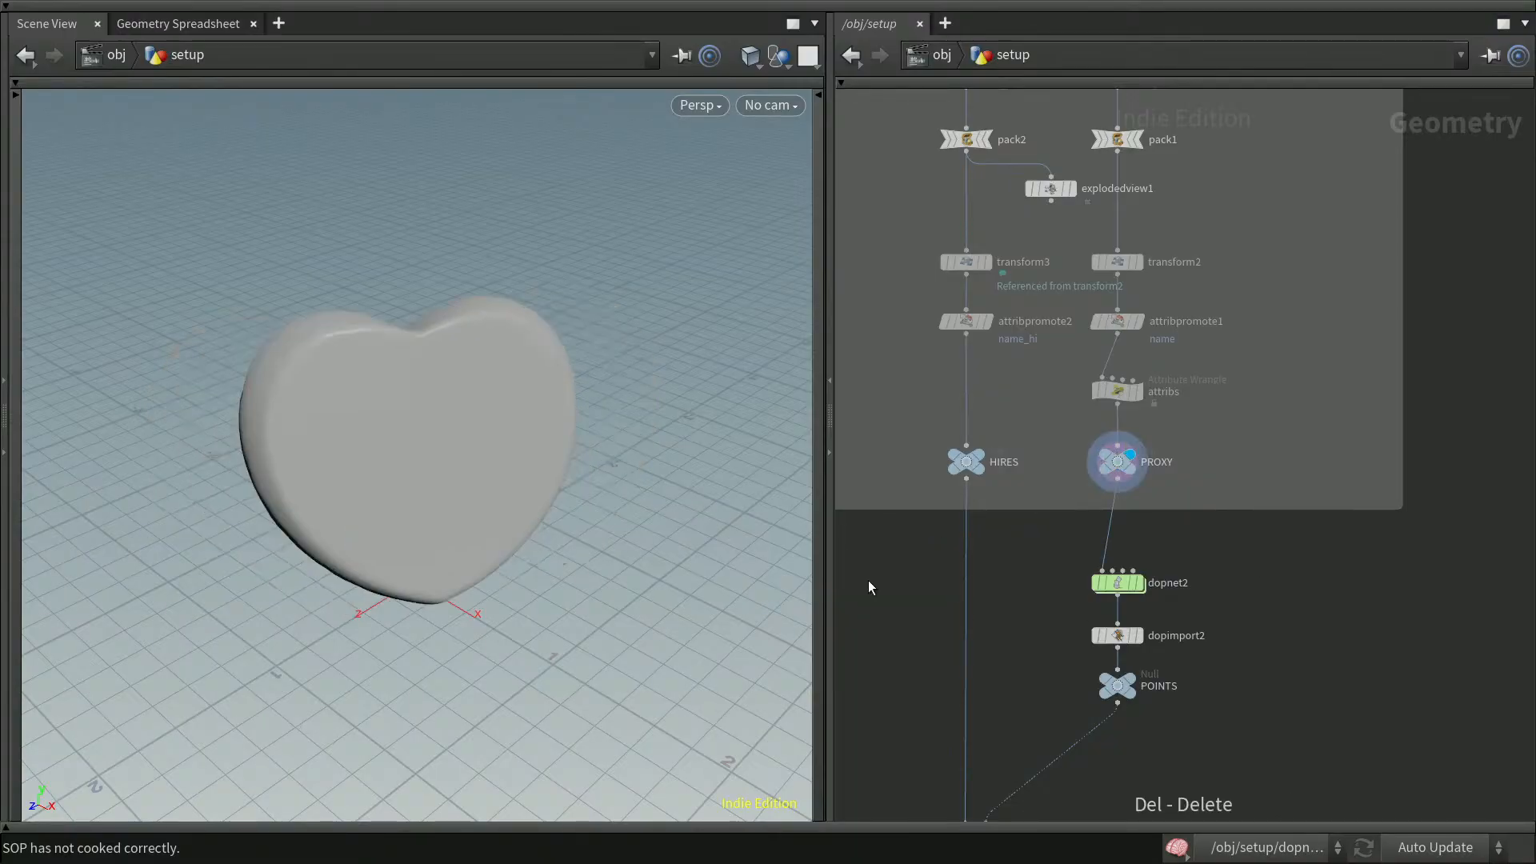
Wrap the dopnet2, dopimport2 and POINTS nodes in a new network box and widen it
scroll(1069, 518, "down", 5)
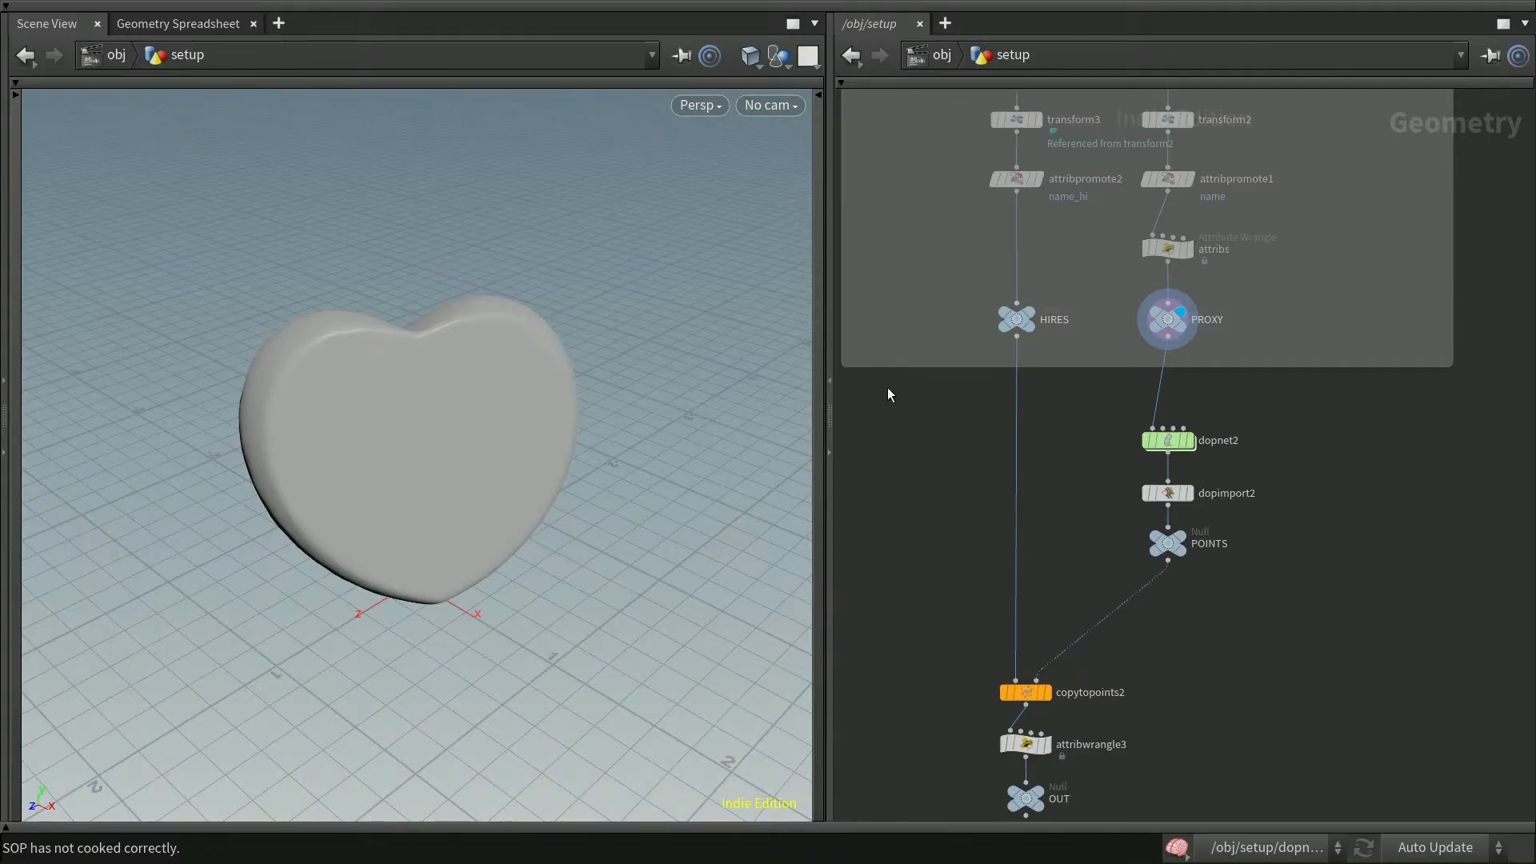
left_click_drag(977, 416, 1455, 608)
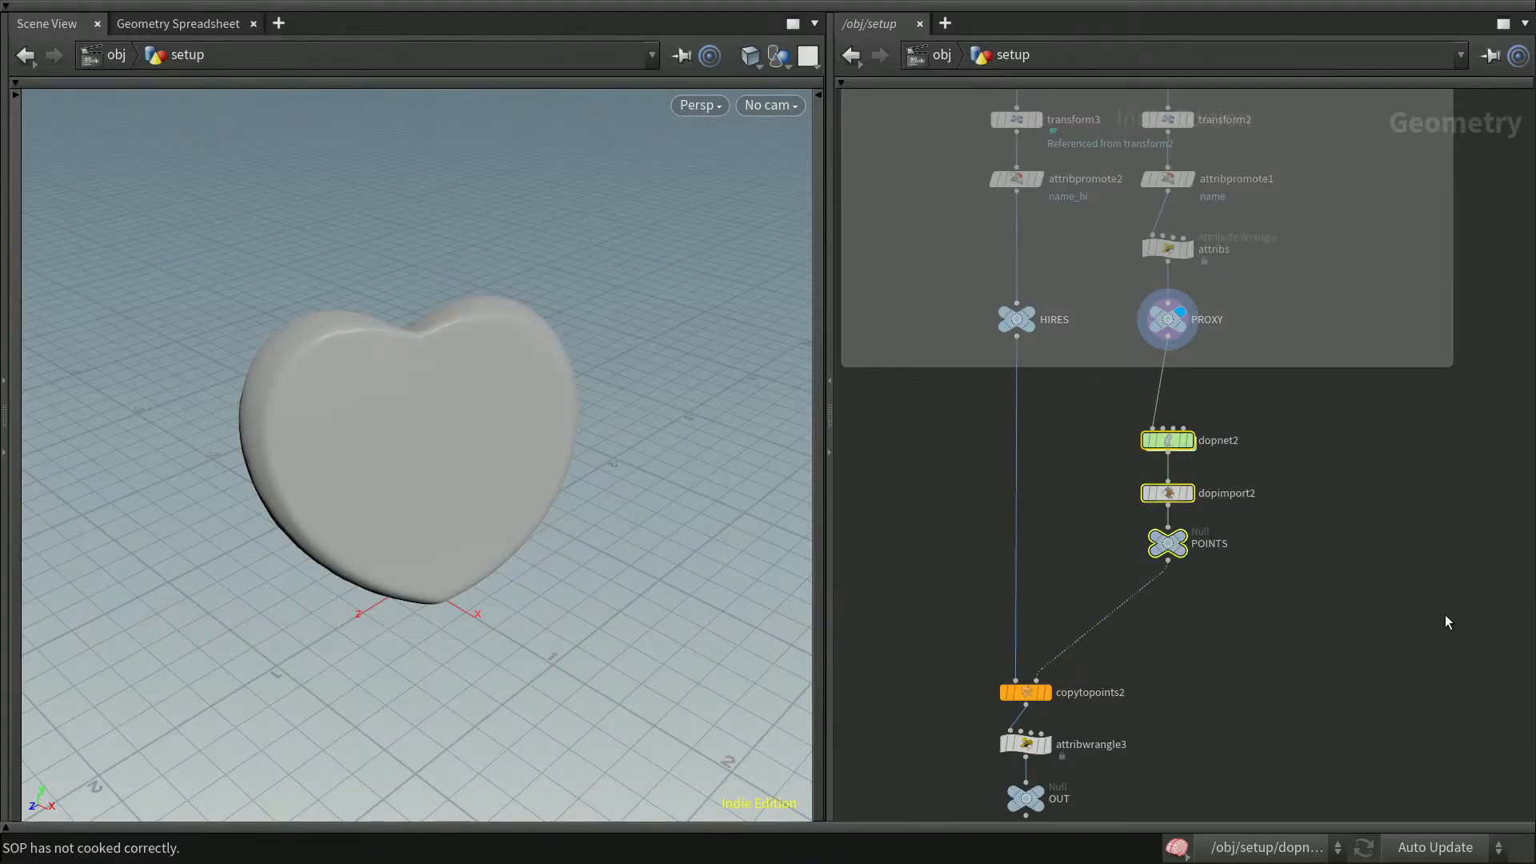
key("shift+o")
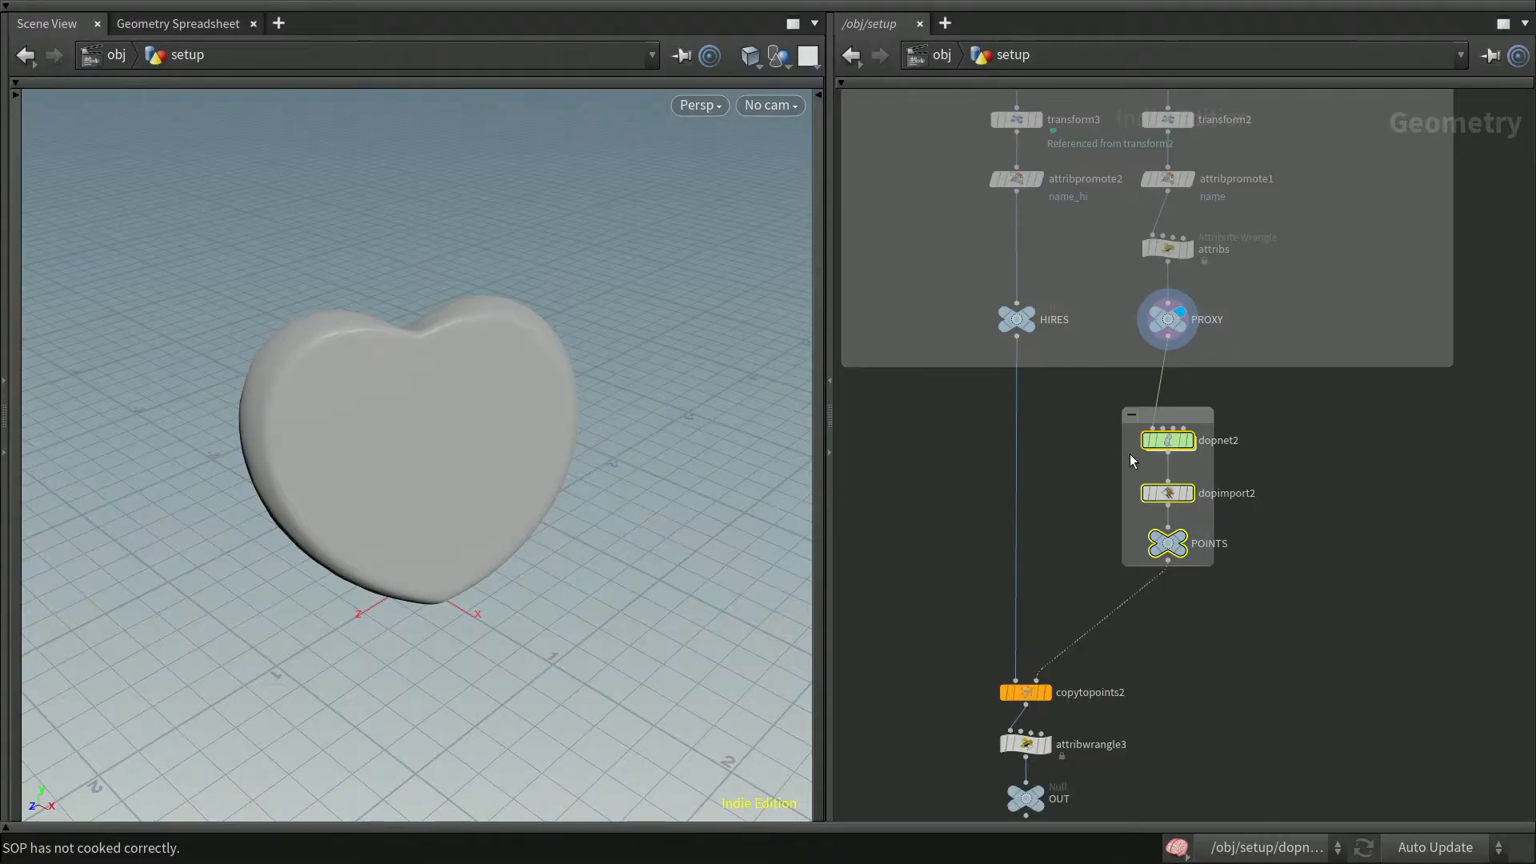
left_click_drag(1123, 459, 918, 478)
left_click_drag(1287, 467, 1458, 483)
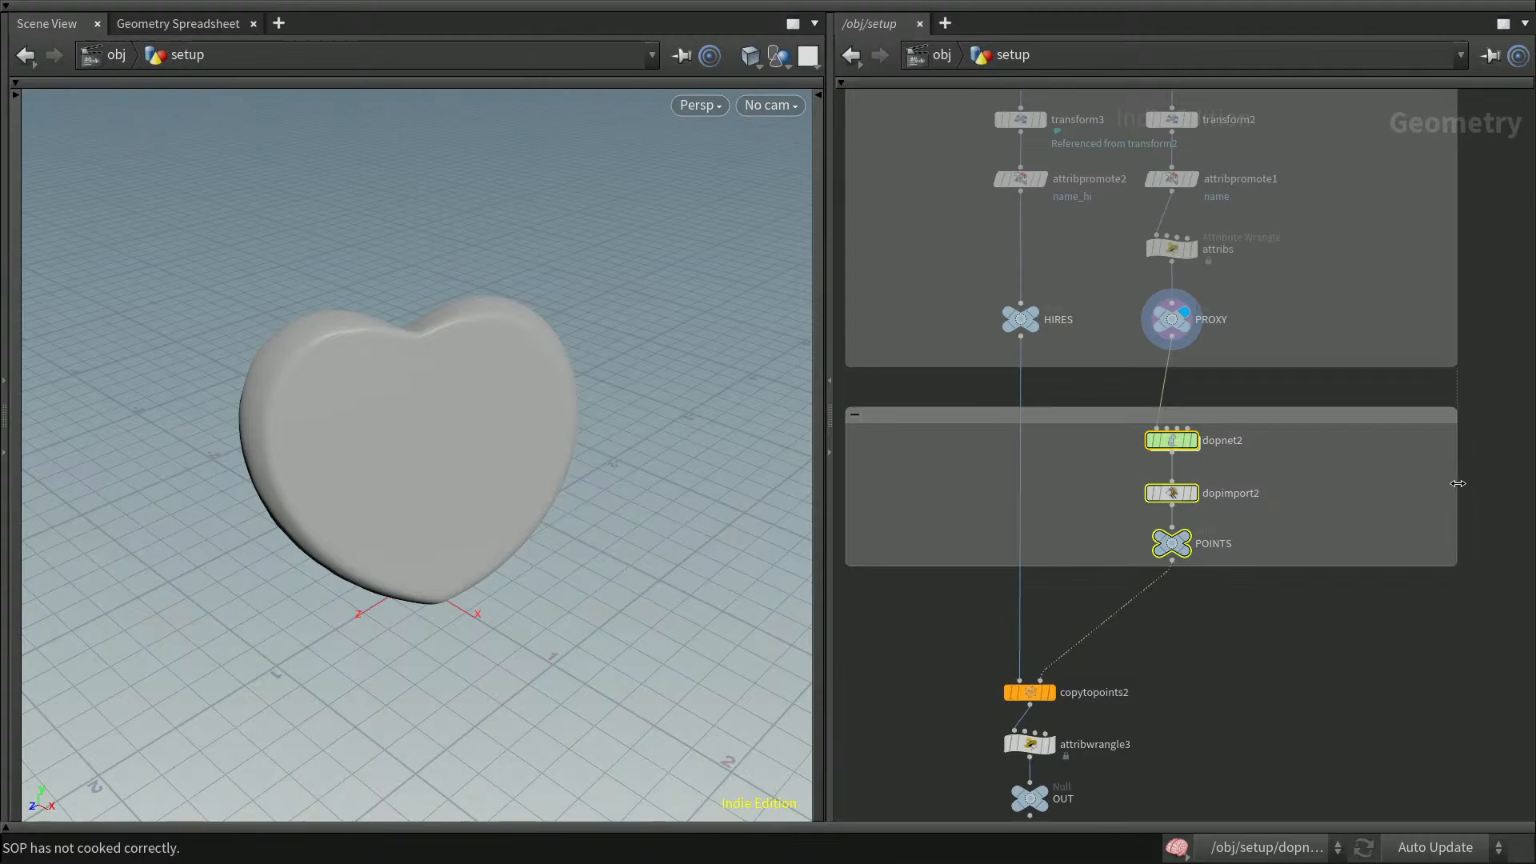
Name the new network box Simulation
double_click(909, 431)
type("s")
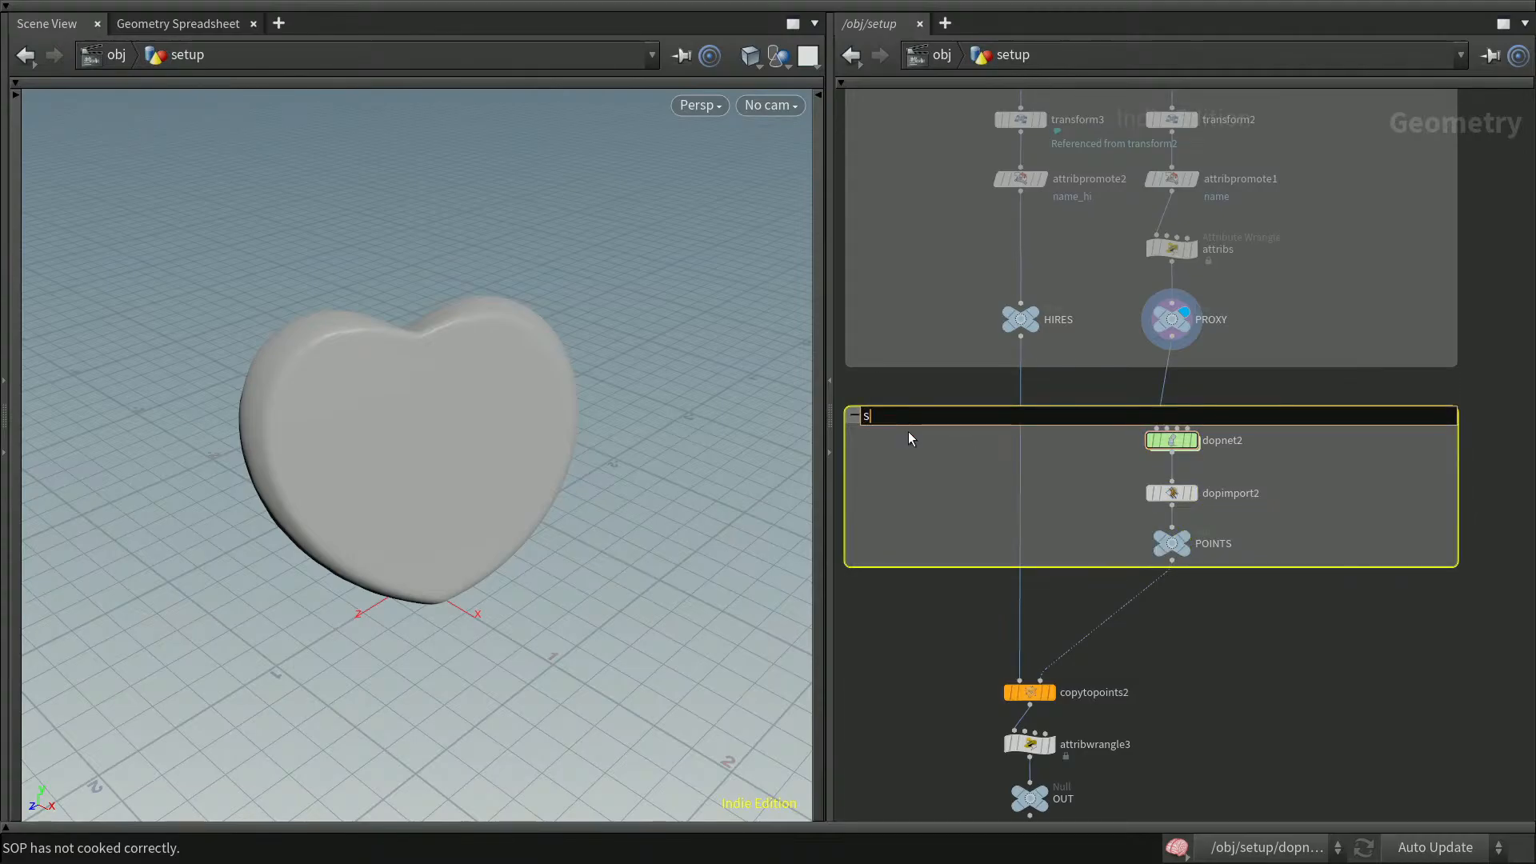
type("imulation")
key("Return")
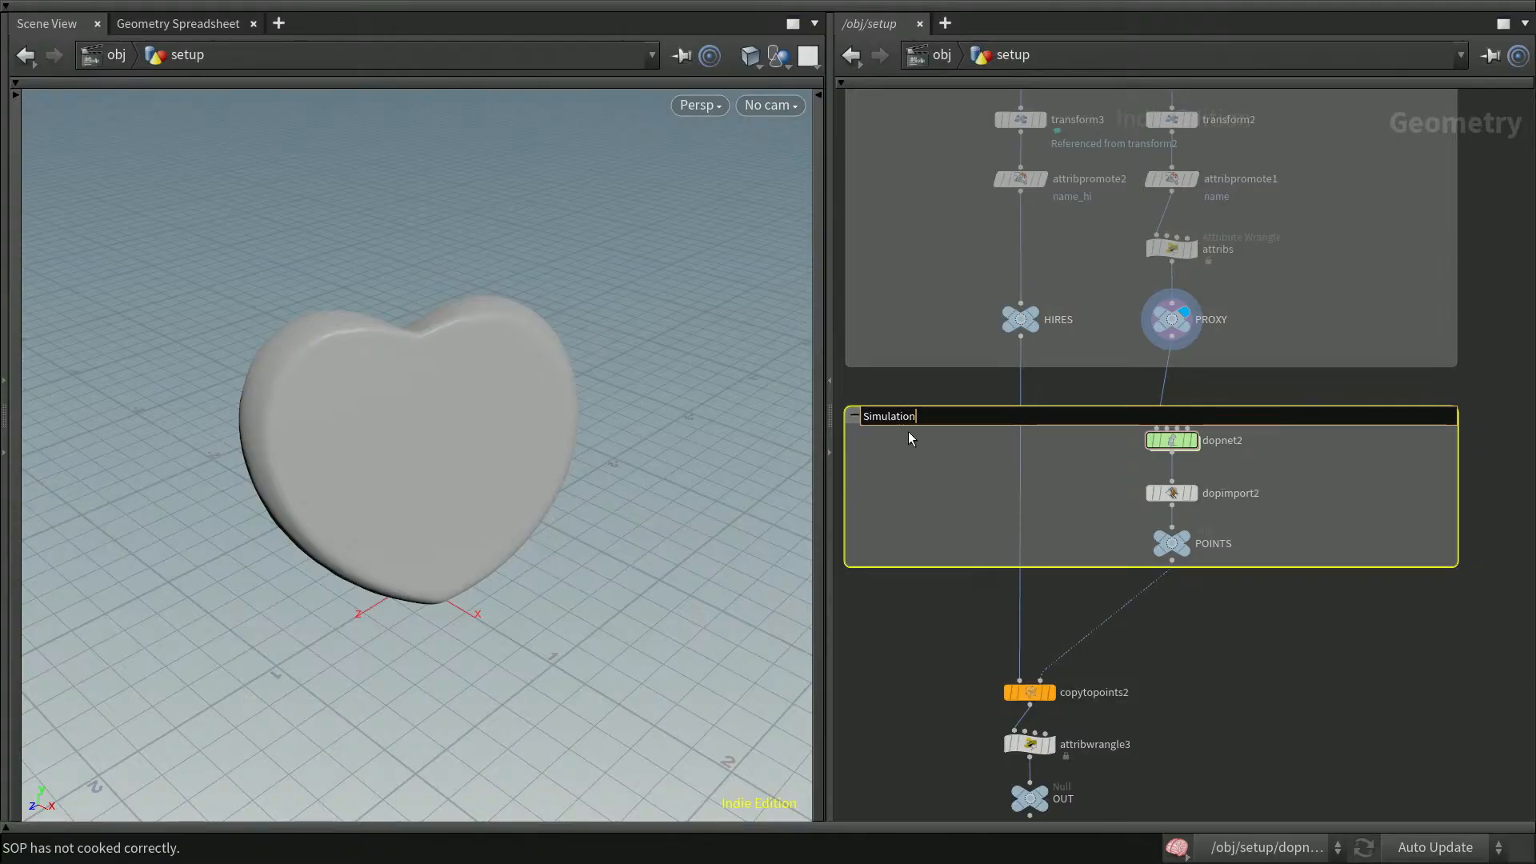
Enlarge the Simulation network box vertically by extending its bottom and top edges
left_click(1313, 698)
middle_click_drag(1313, 703, 1303, 597)
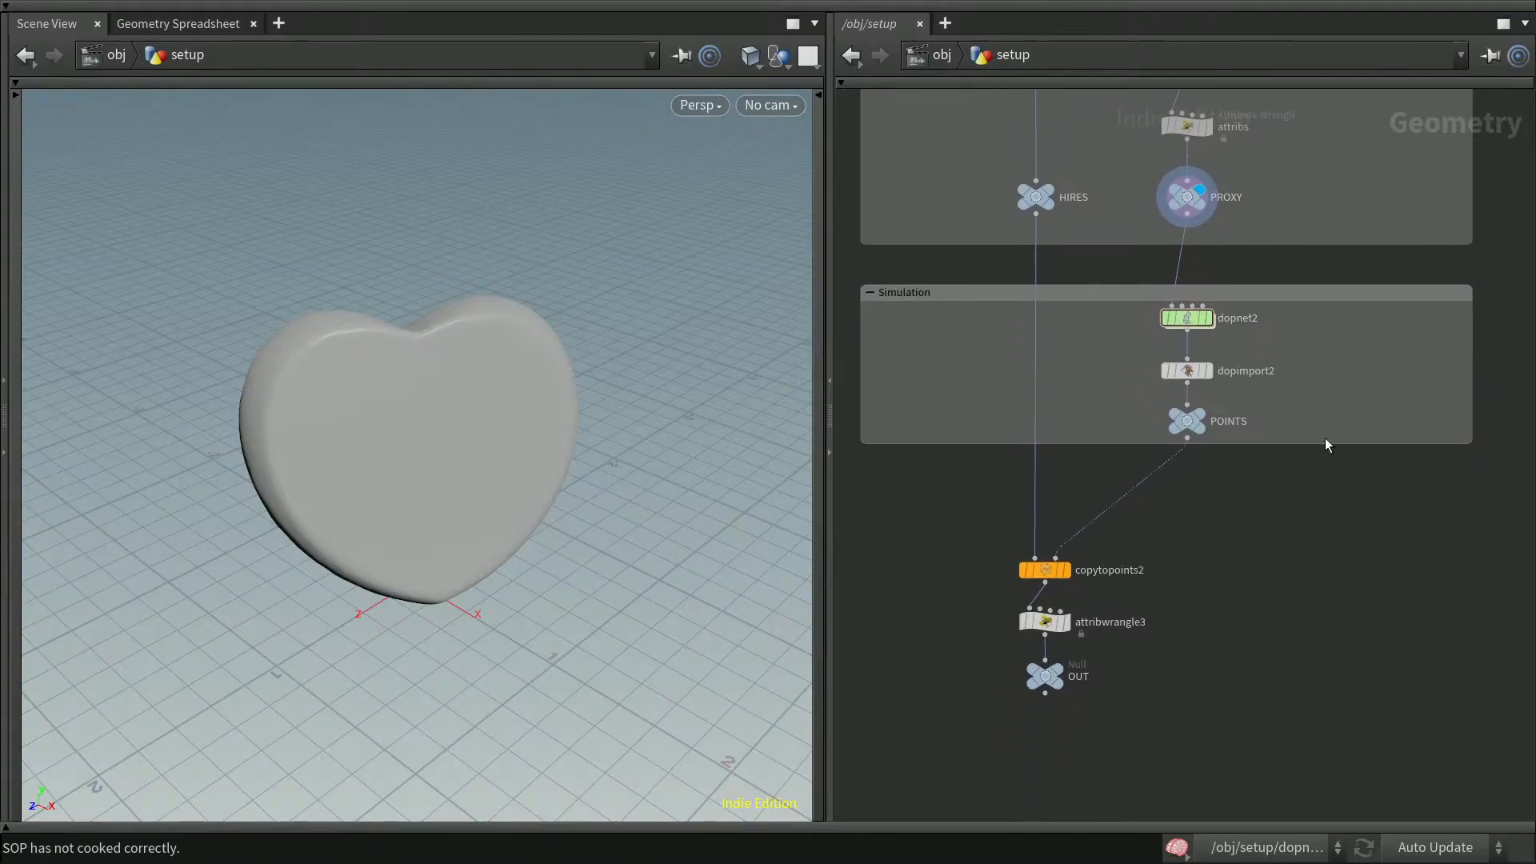
left_click_drag(1327, 442, 1323, 472)
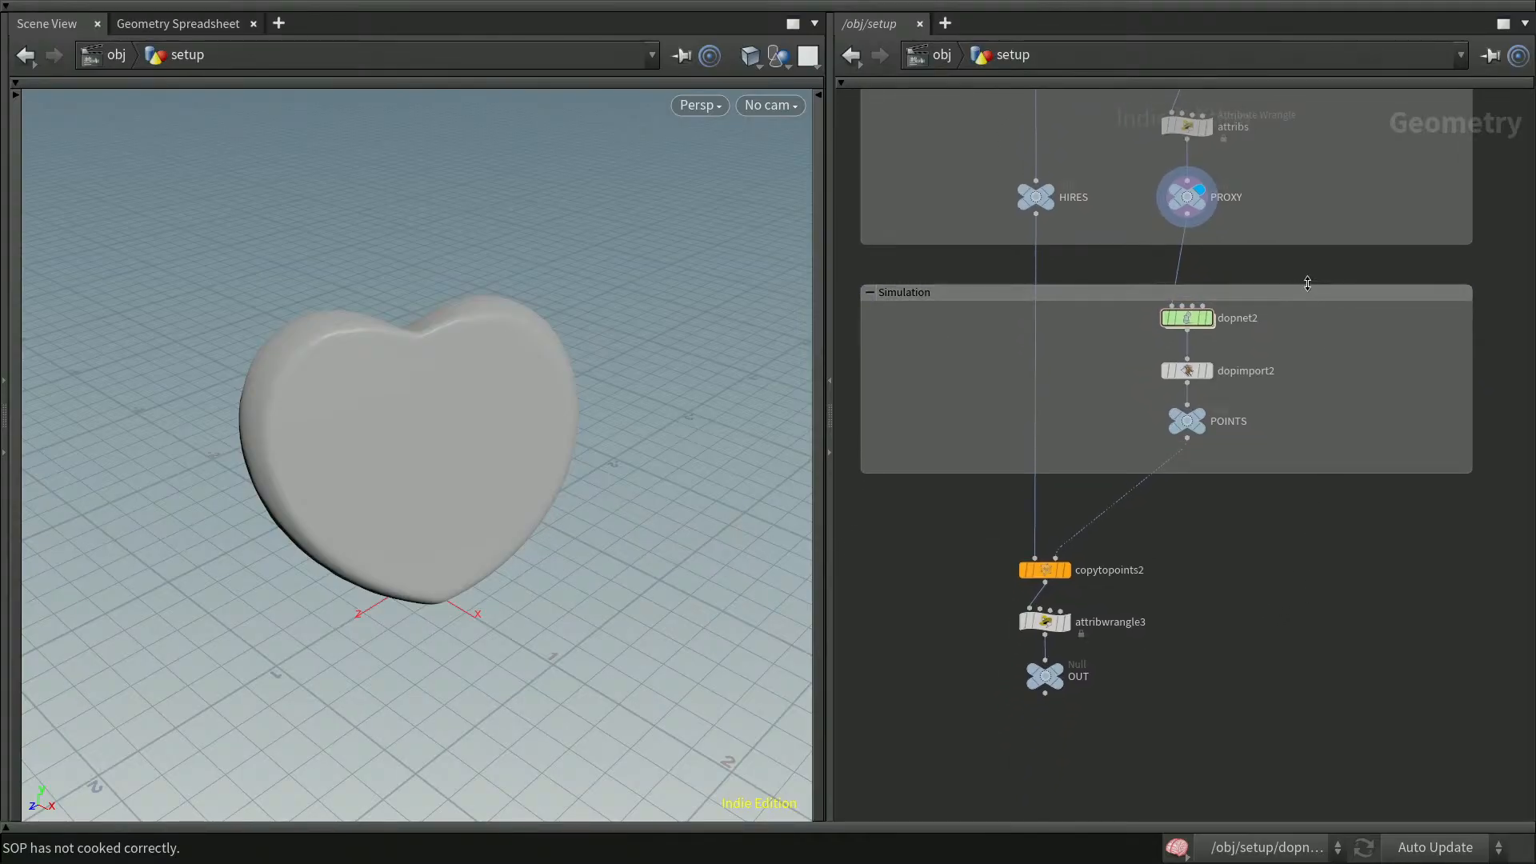
left_click_drag(1309, 286, 1306, 272)
Wrap copytopoints2, attribwrangle3 and OUT in a new network box and resize it to match the others
left_click_drag(863, 515, 1295, 752)
key("shift+o")
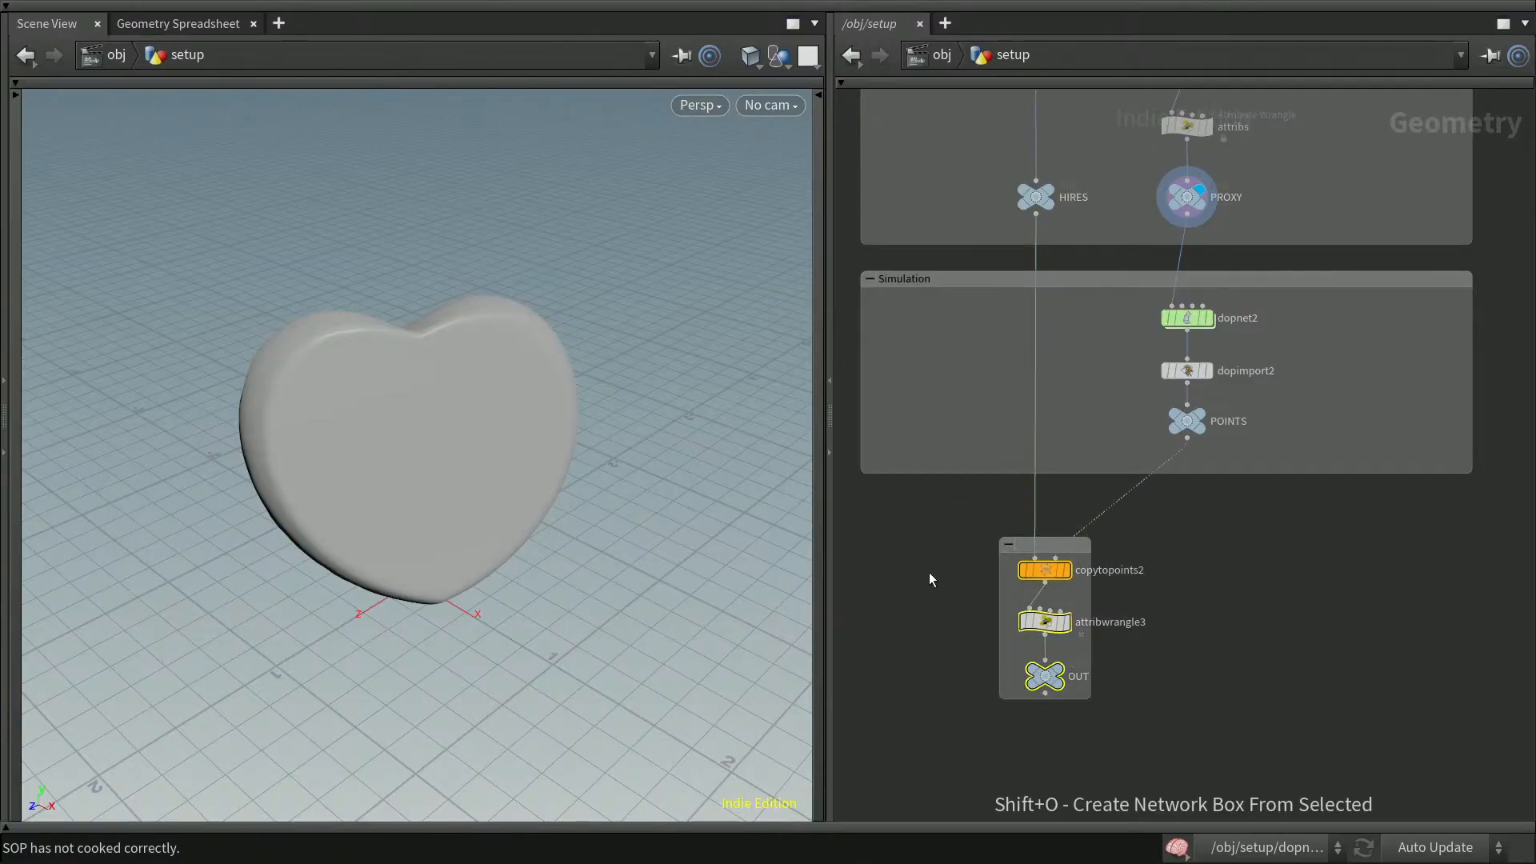
left_click_drag(1000, 588, 885, 607)
left_click_drag(1118, 605, 1498, 614)
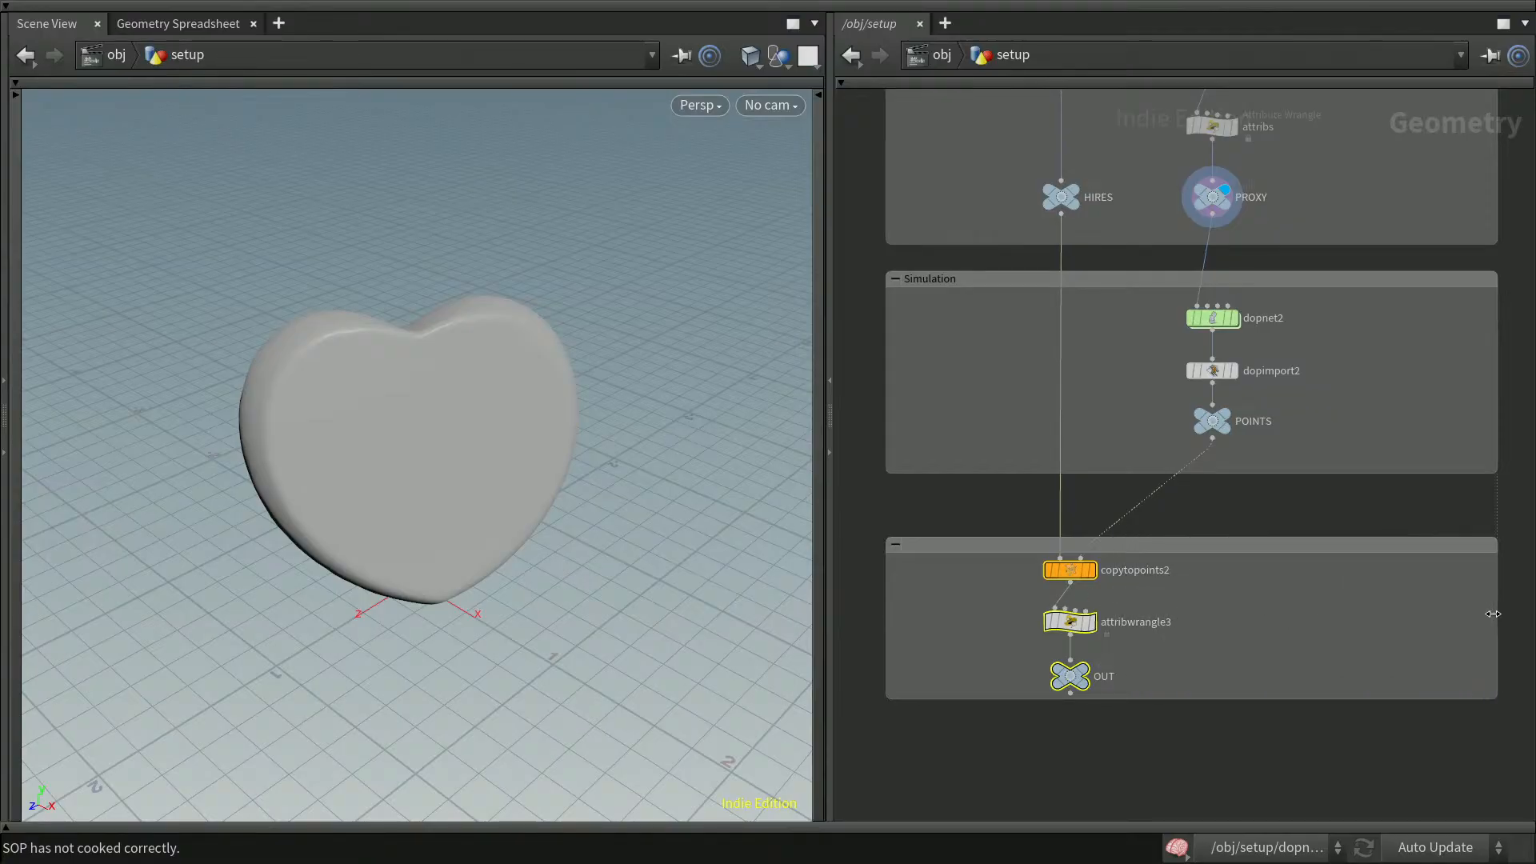
left_click_drag(1369, 535, 1368, 517)
left_click_drag(1333, 696, 1333, 711)
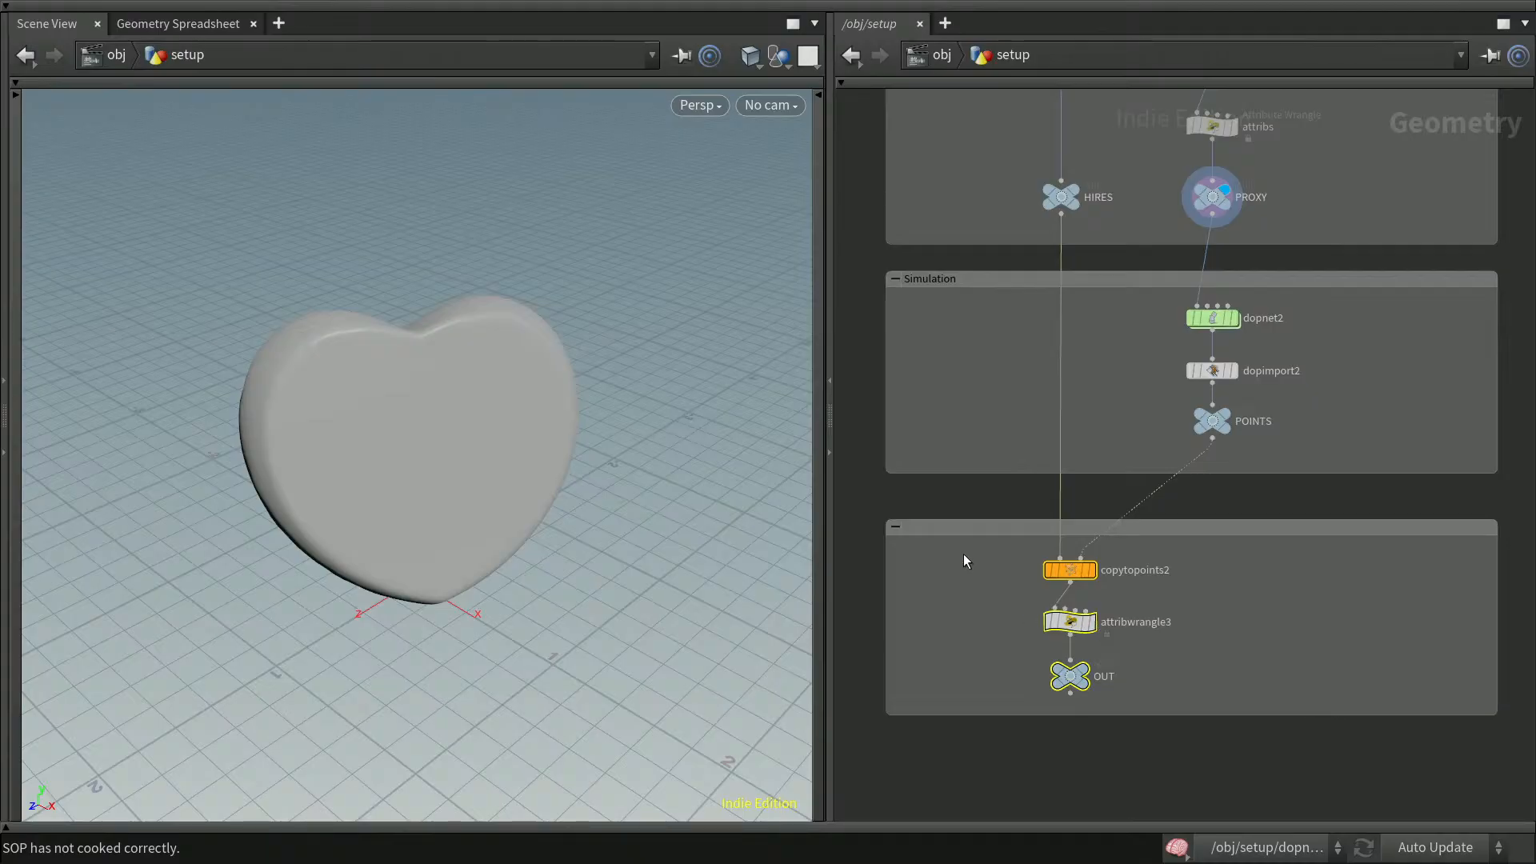
Name the lower network box Instancing
double_click(961, 529)
type("Instancing")
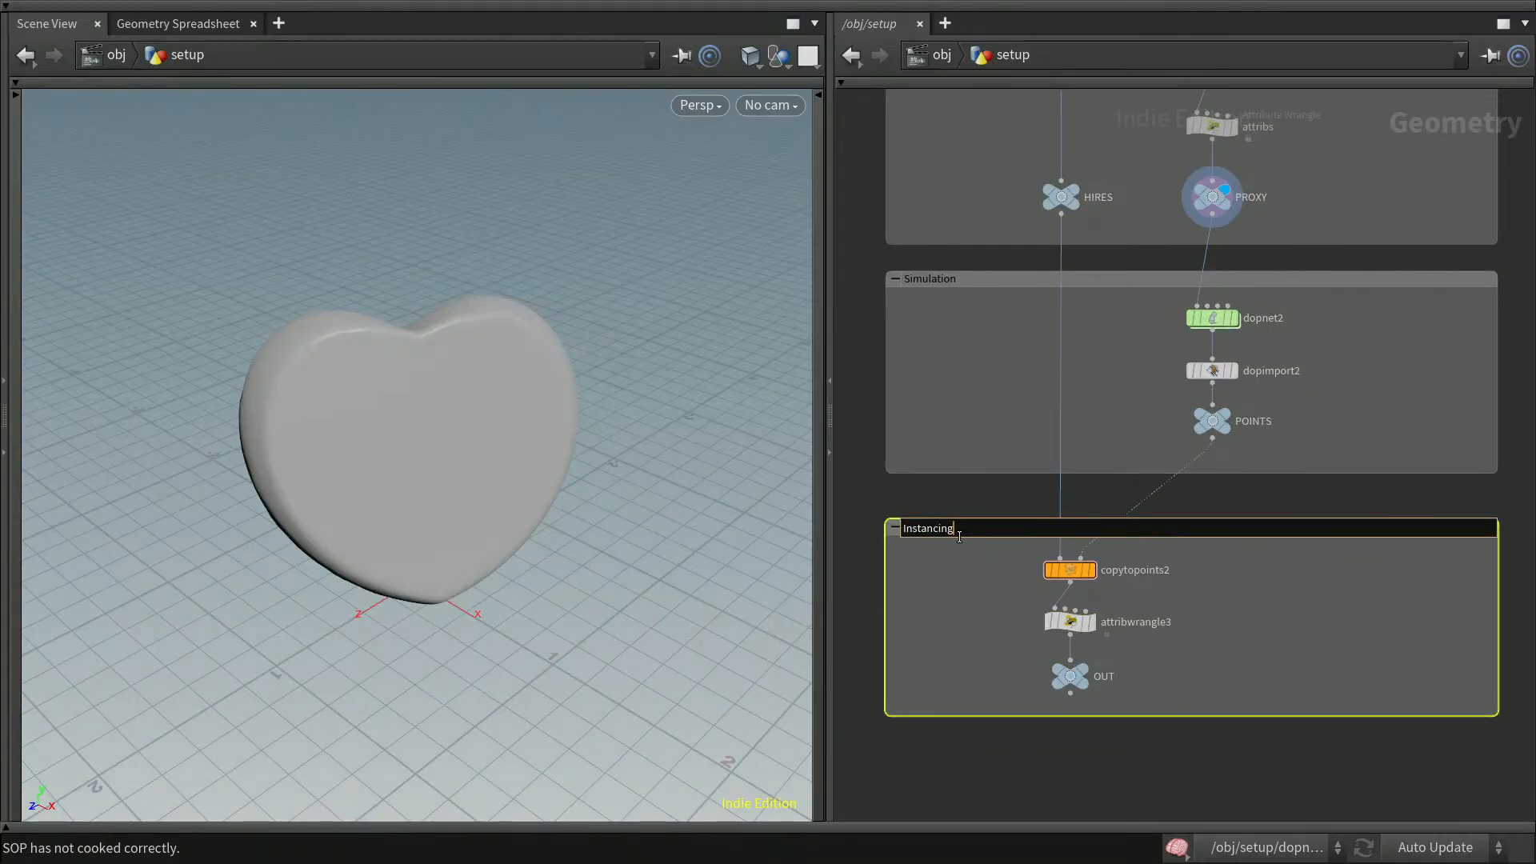
left_click(1280, 801)
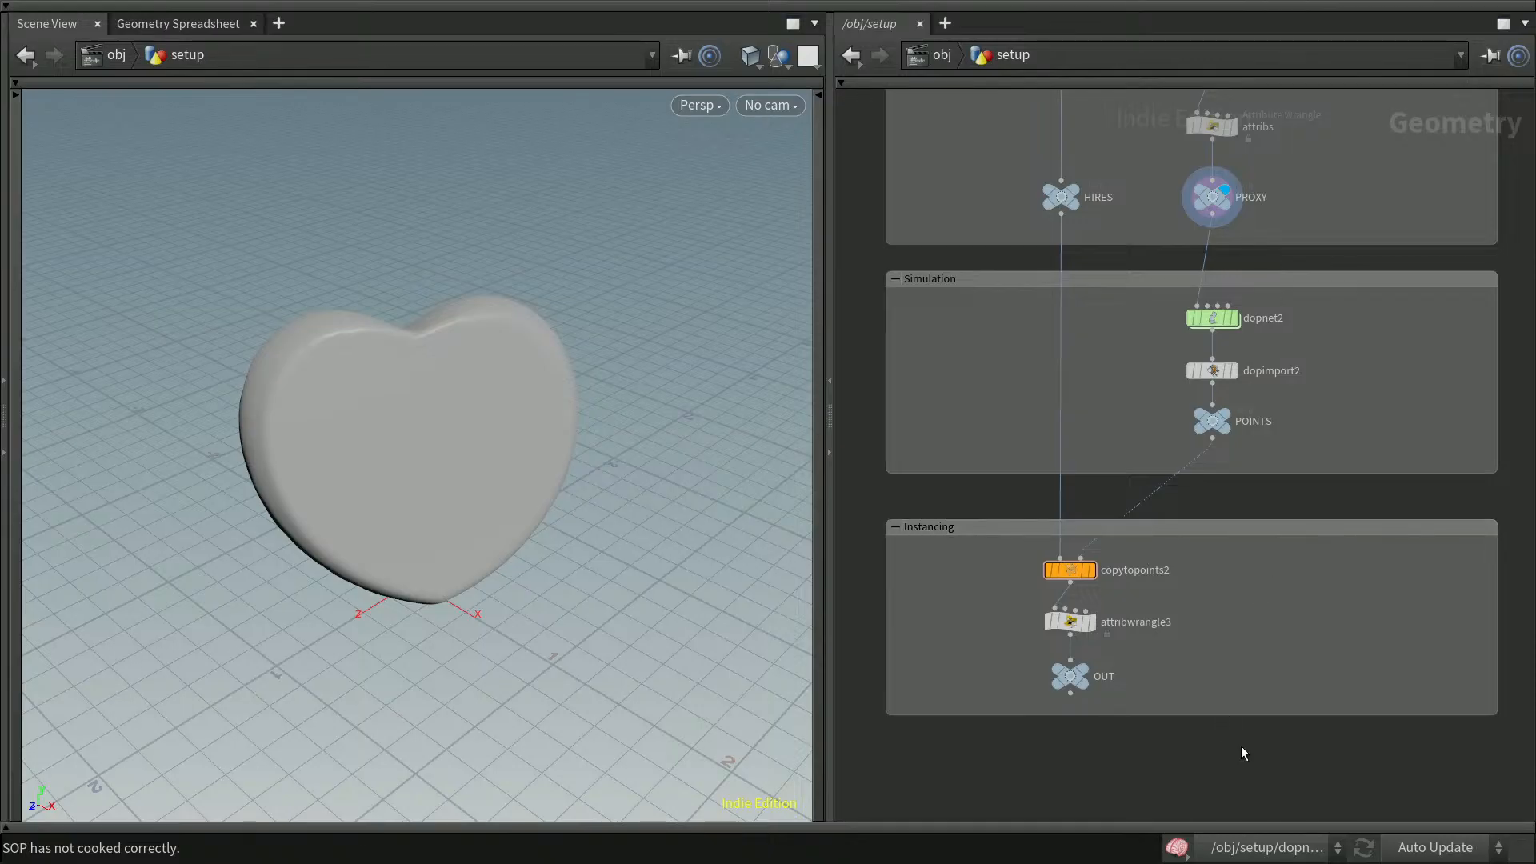
Survey the overall layout of the fracture, Simulation and Instancing network boxes
scroll(1244, 792, "down", 3)
right_click_drag(1236, 802, 1231, 819)
mouse_move(1473, 456)
middle_mouse_down()
mouse_move(1440, 512)
mouse_move(1438, 584)
middle_mouse_up()
middle_click_drag(1445, 452, 1421, 680)
middle_click_drag(1442, 493, 1434, 601)
middle_click_drag(1438, 454, 1453, 527)
mouse_move(1437, 585)
middle_mouse_down()
mouse_move(1447, 430)
mouse_move(1430, 441)
middle_mouse_up()
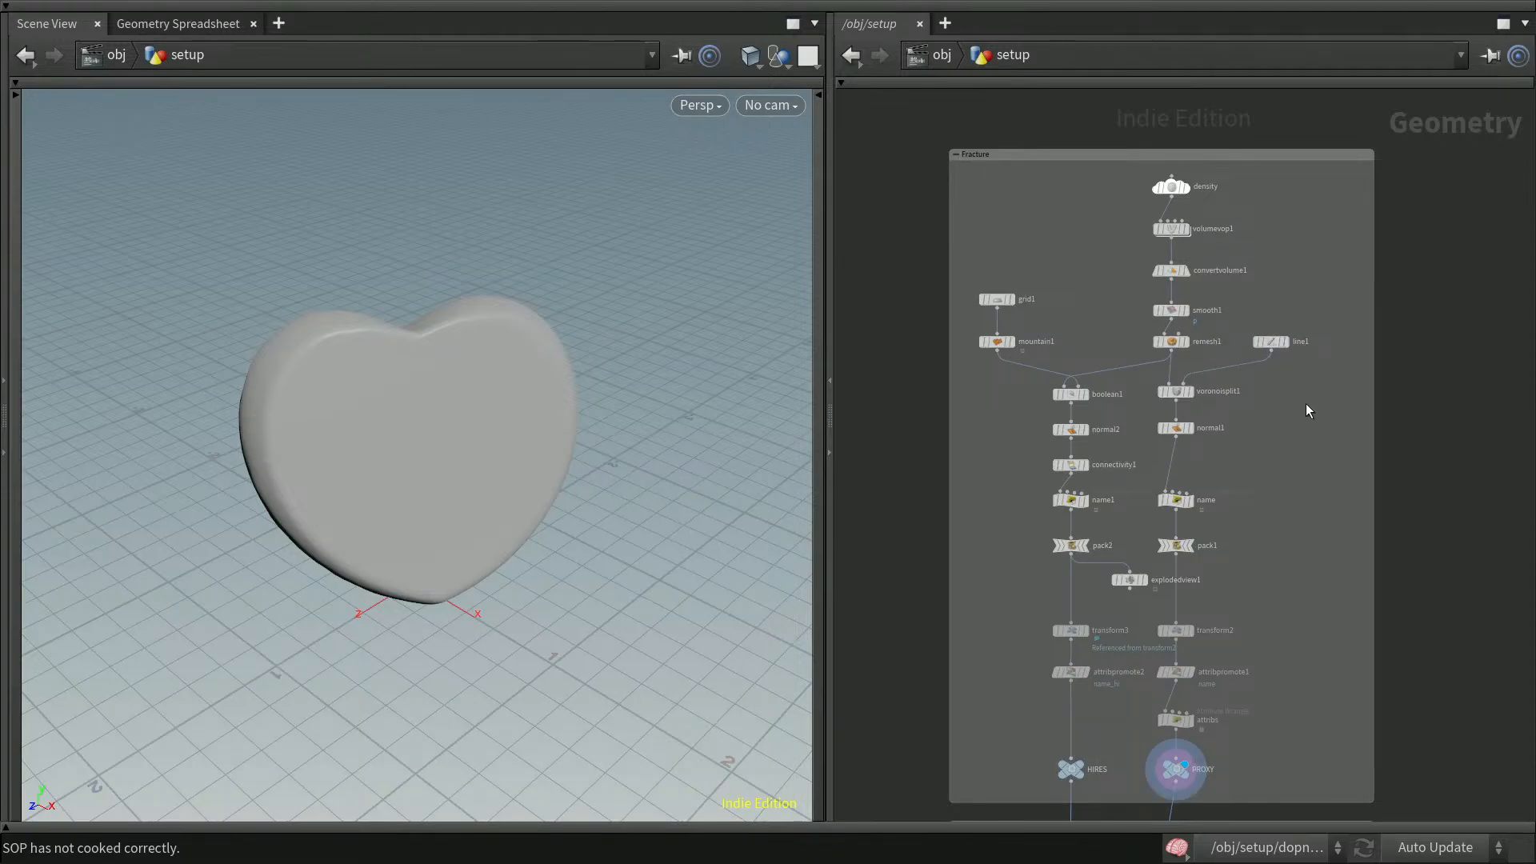
mouse_move(1473, 640)
middle_mouse_down()
mouse_move(1437, 480)
mouse_move(1454, 410)
mouse_move(1481, 514)
middle_mouse_up()
right_click_drag(1470, 534, 1473, 509)
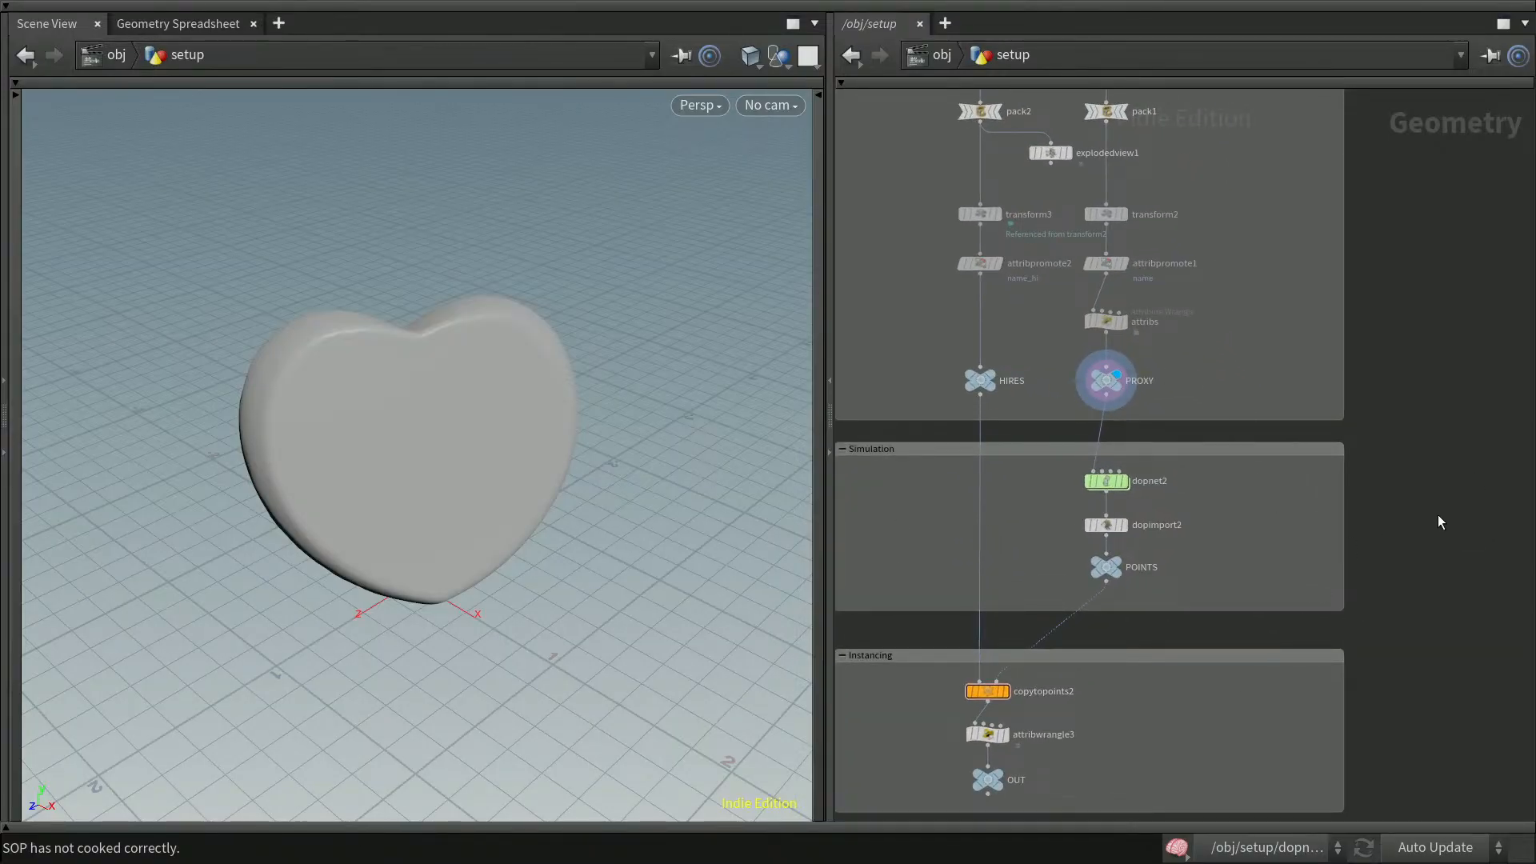
middle_click_drag(1403, 584, 1463, 504)
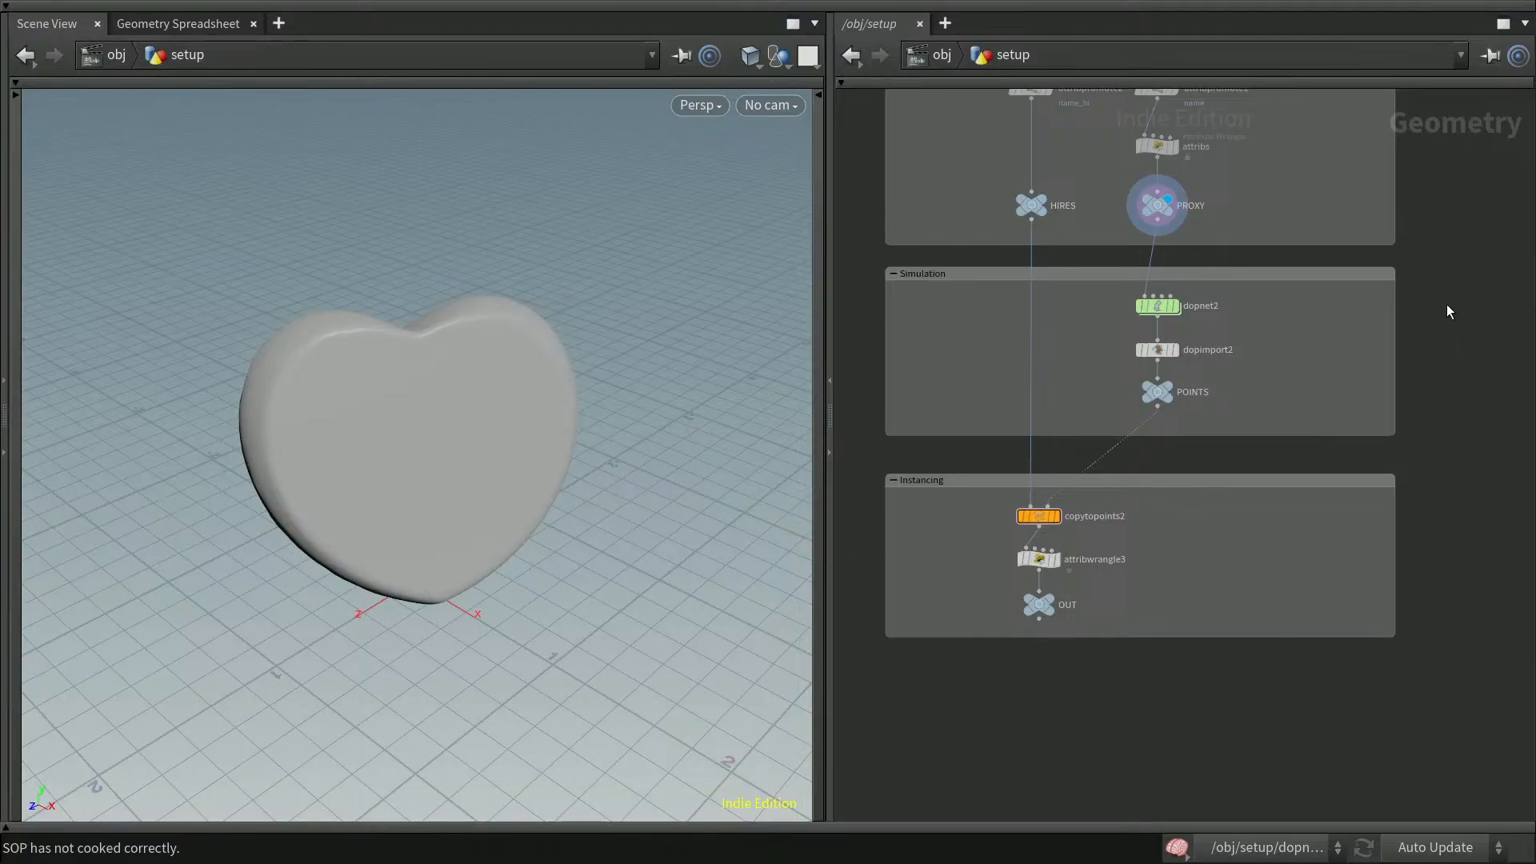
scroll(1421, 374, "up", 6)
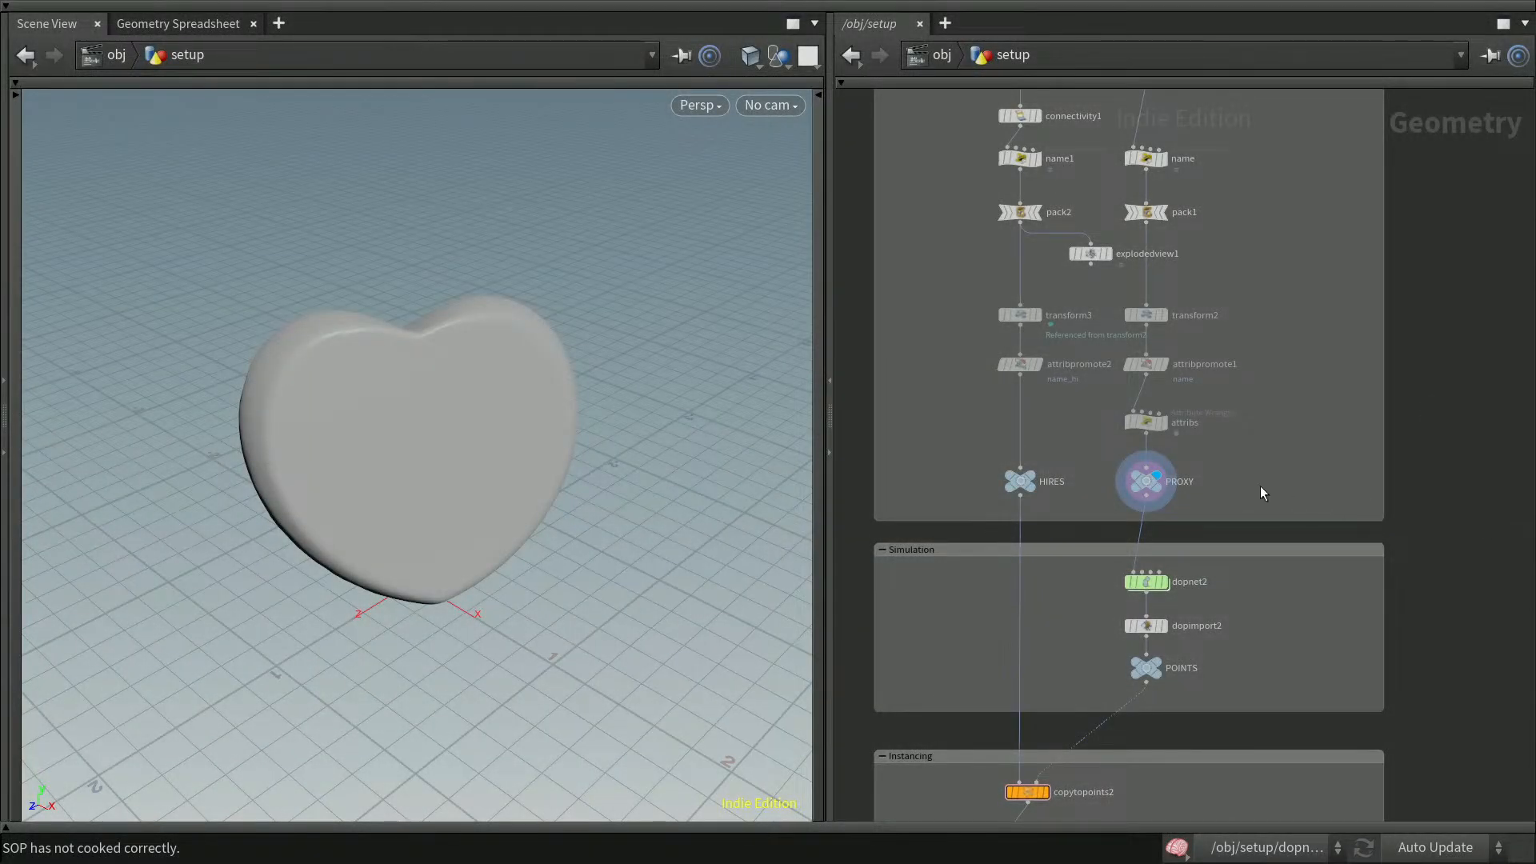
Add a Null node beside PROXY and rename it CONSTRAINTS
mouse_move(1015, 481)
key("Tab")
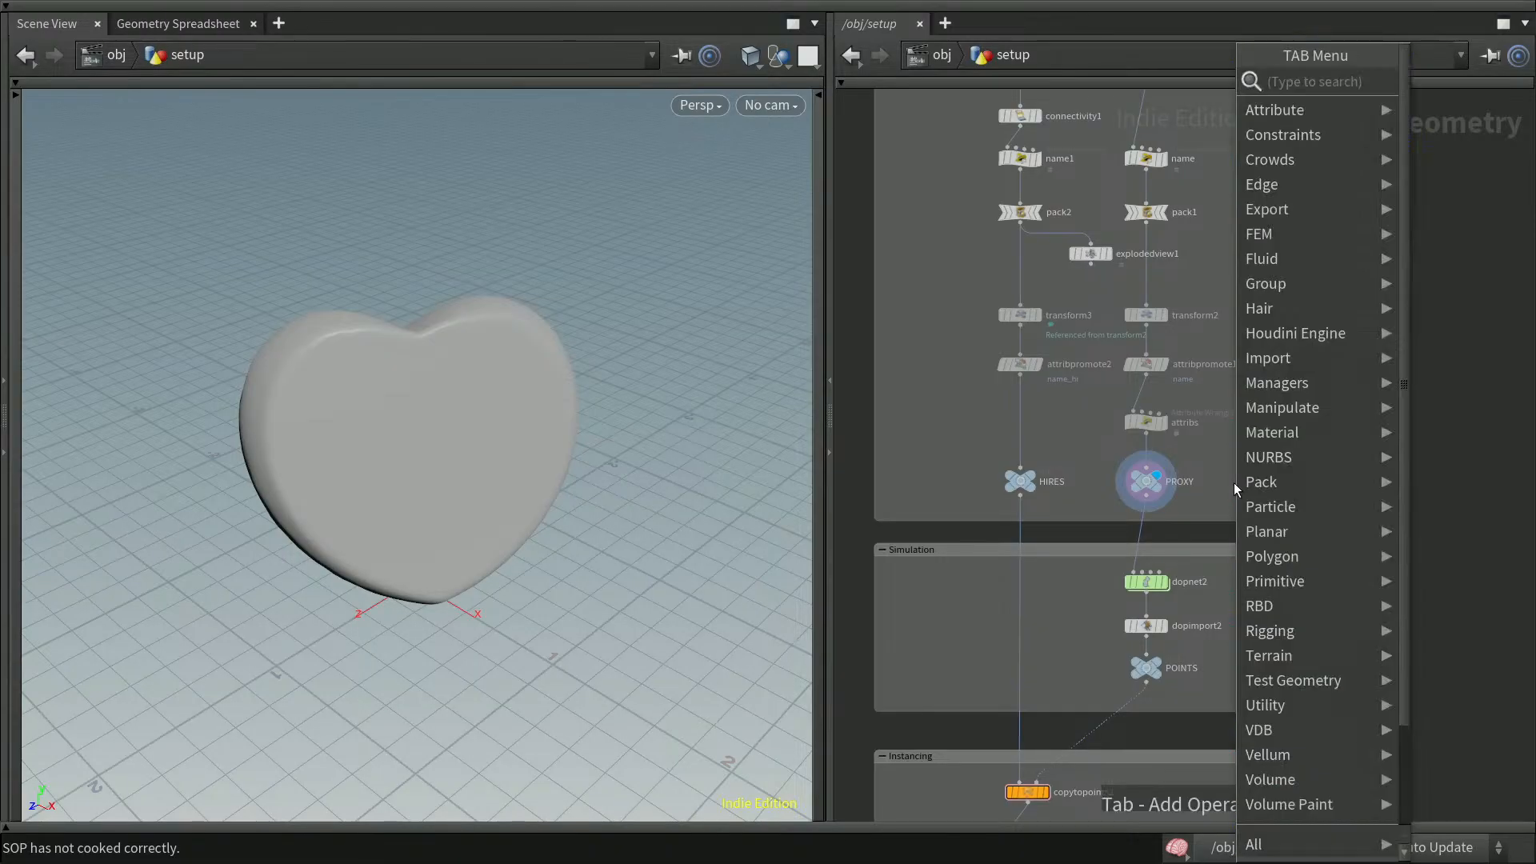
type("null")
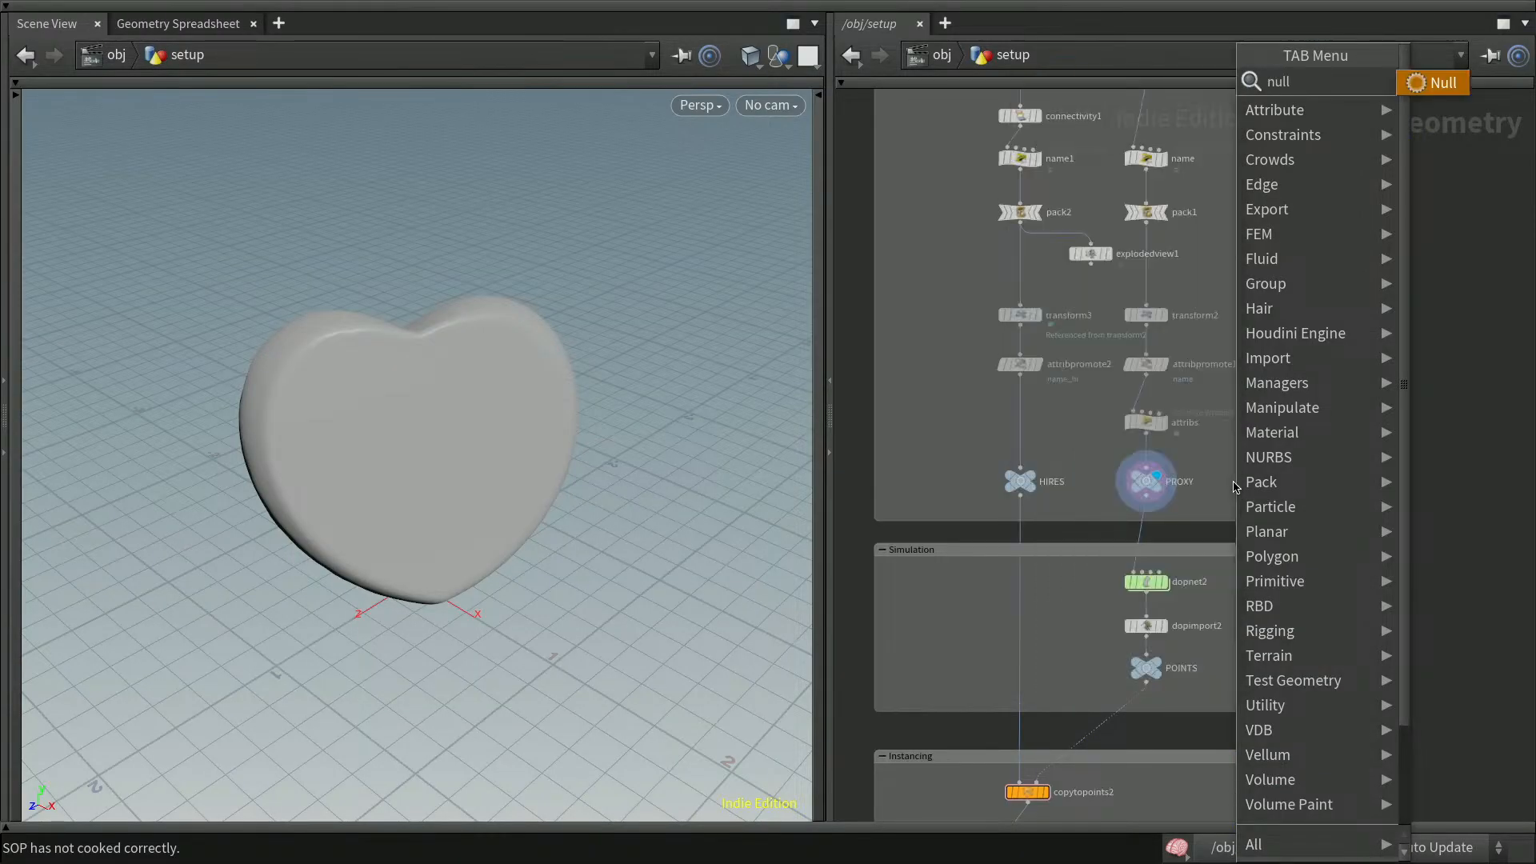
key("Return")
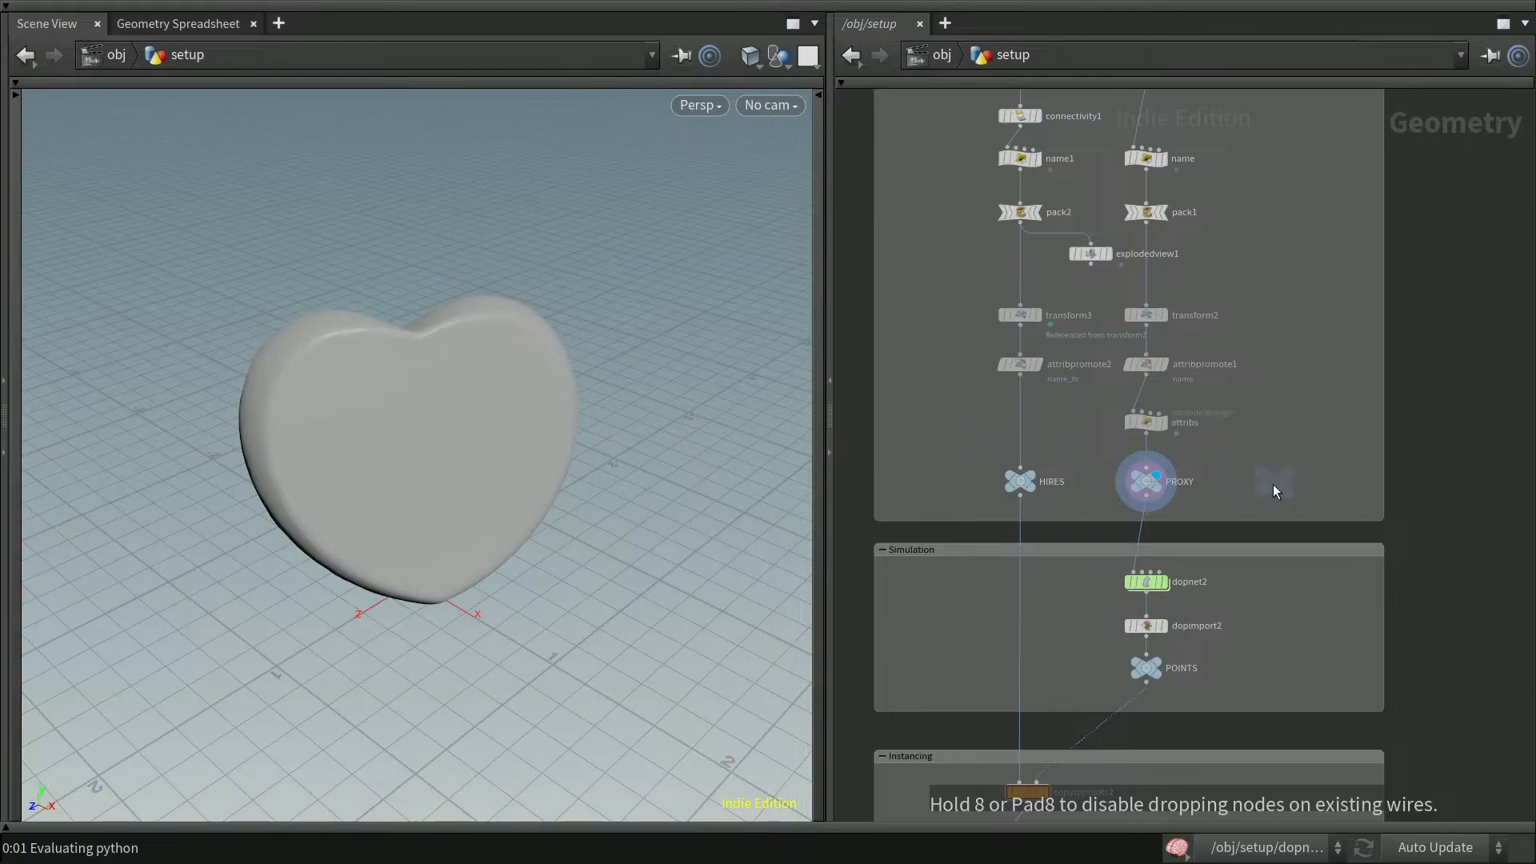
left_click(1271, 480)
key("F2")
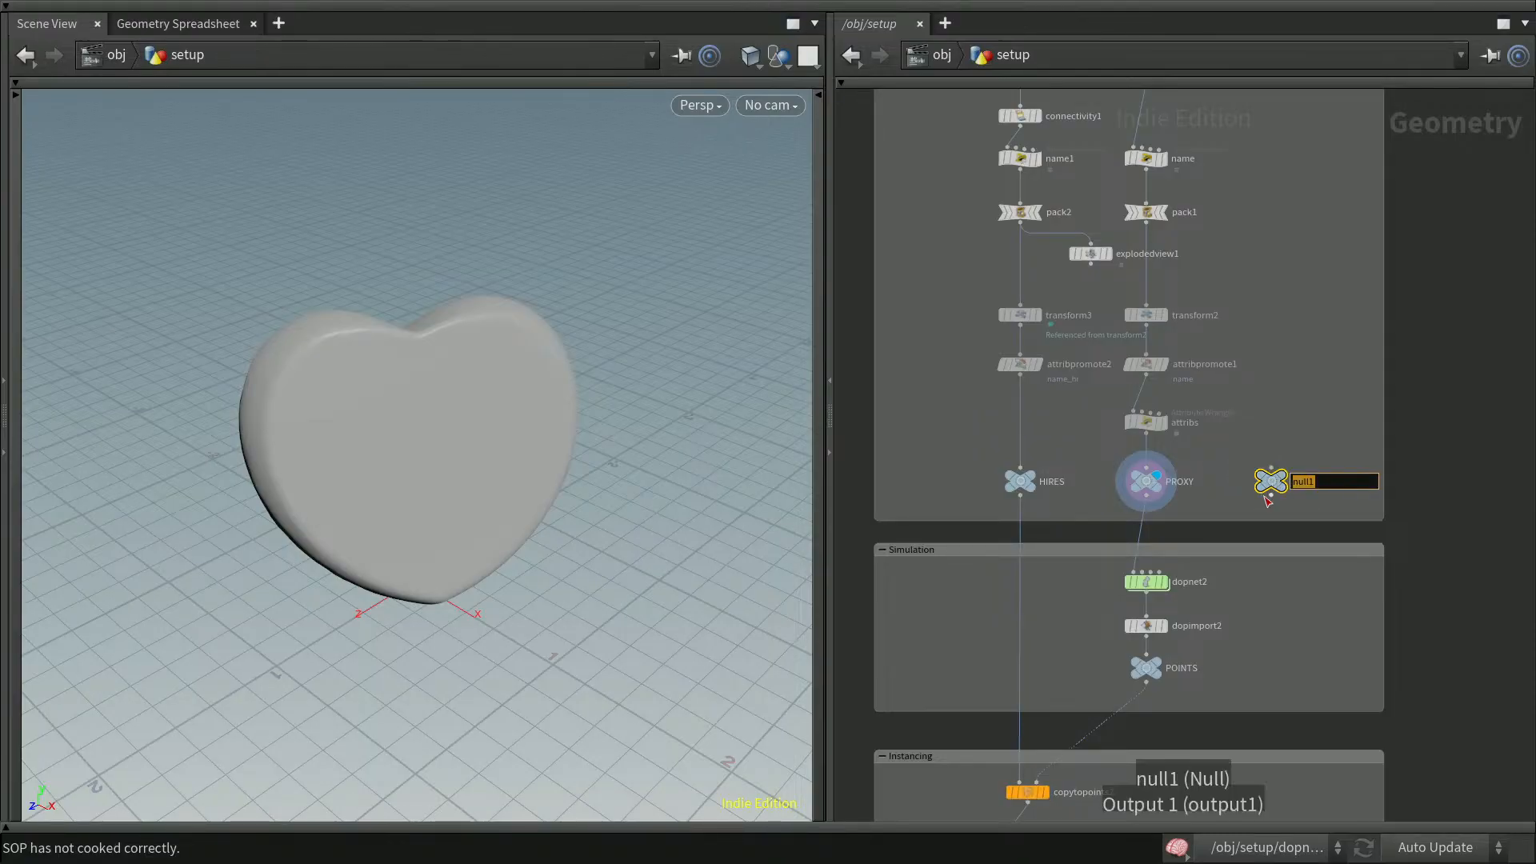
type("CONSTRAINTS")
key("Return")
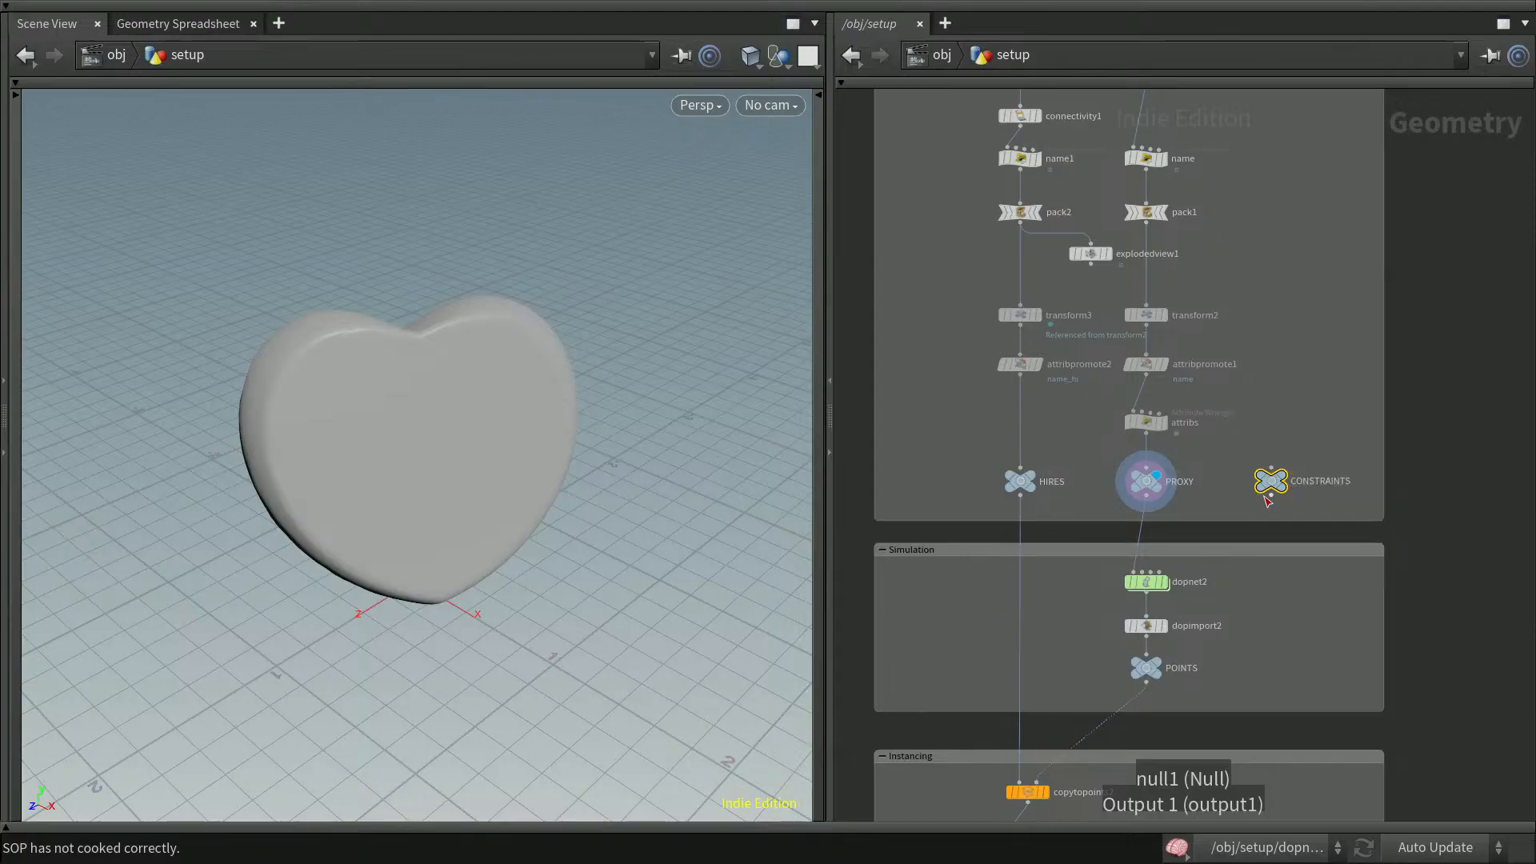
Connect the CONSTRAINTS null into the dopnet2 node
left_click_drag(1270, 496, 1145, 576)
middle_click_drag(1477, 349, 1430, 464)
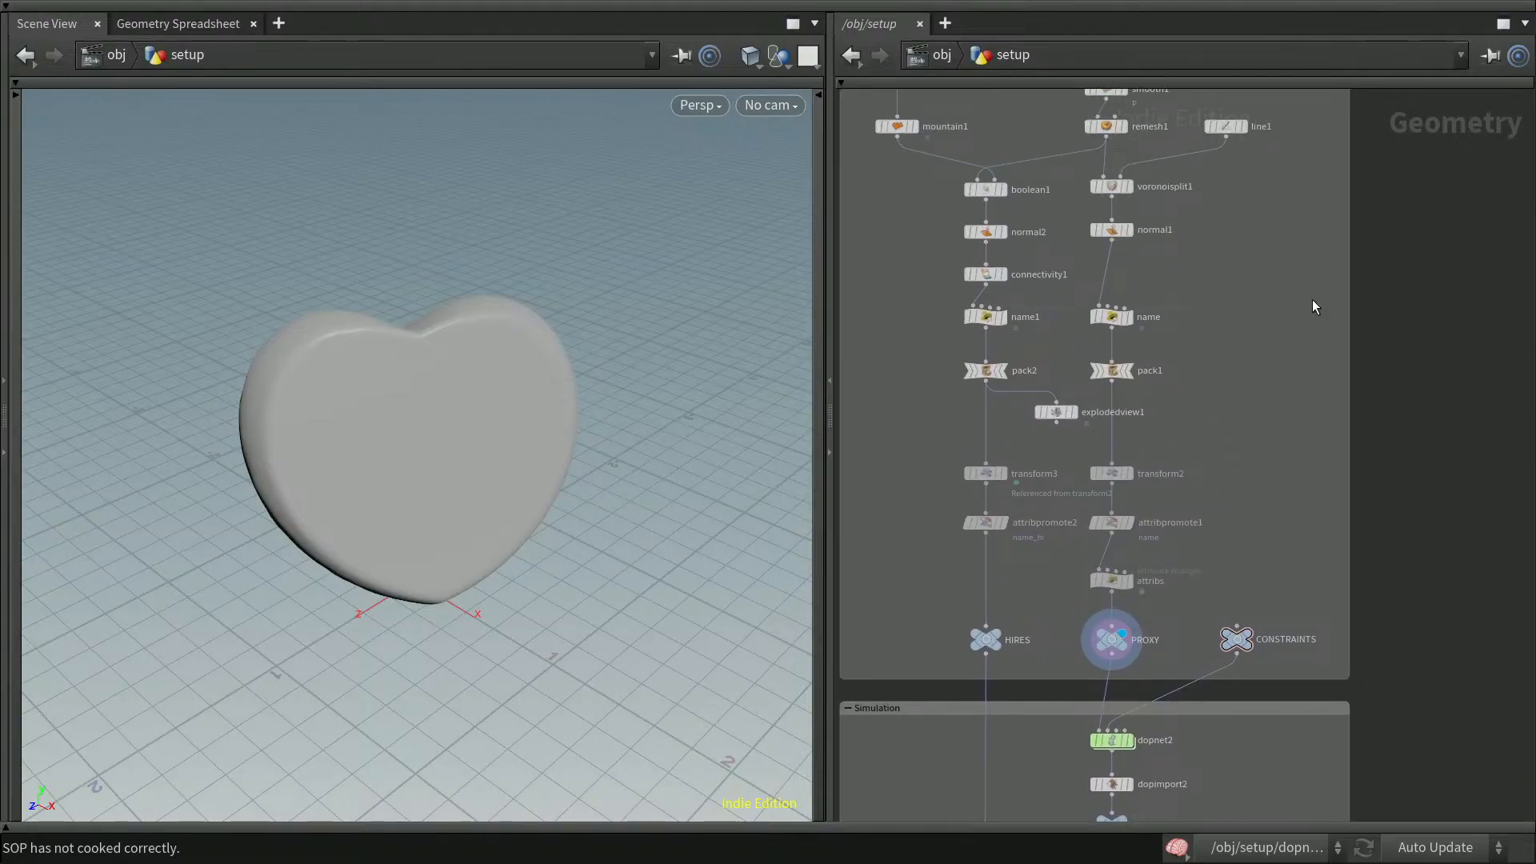
Display the line1 node and inspect its points and primitives in the Geometry Spreadsheet
left_click_drag(1226, 131, 1236, 131)
left_click(1254, 126)
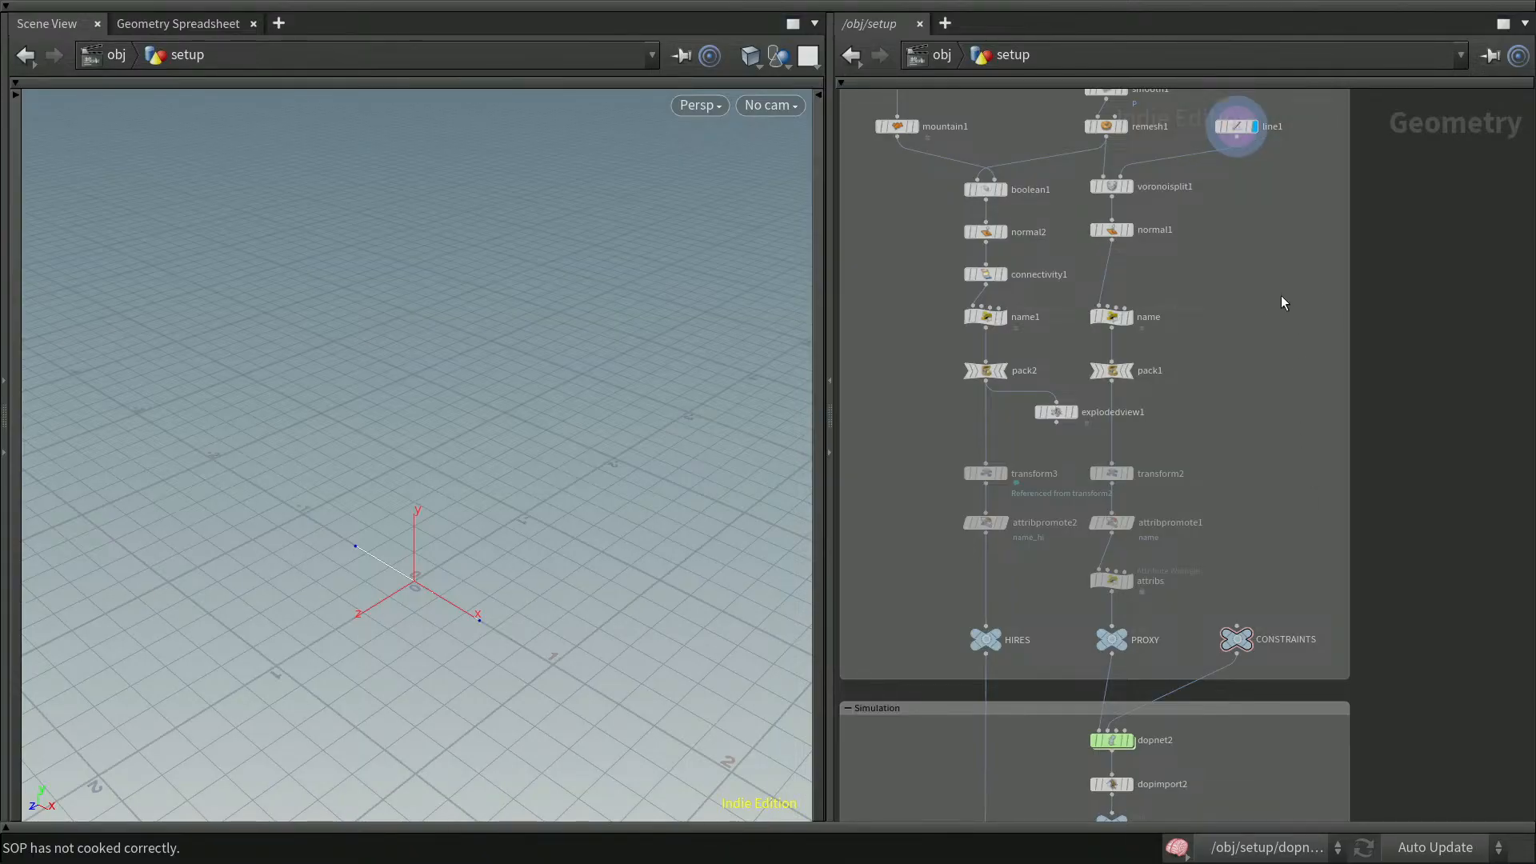
left_click(211, 28)
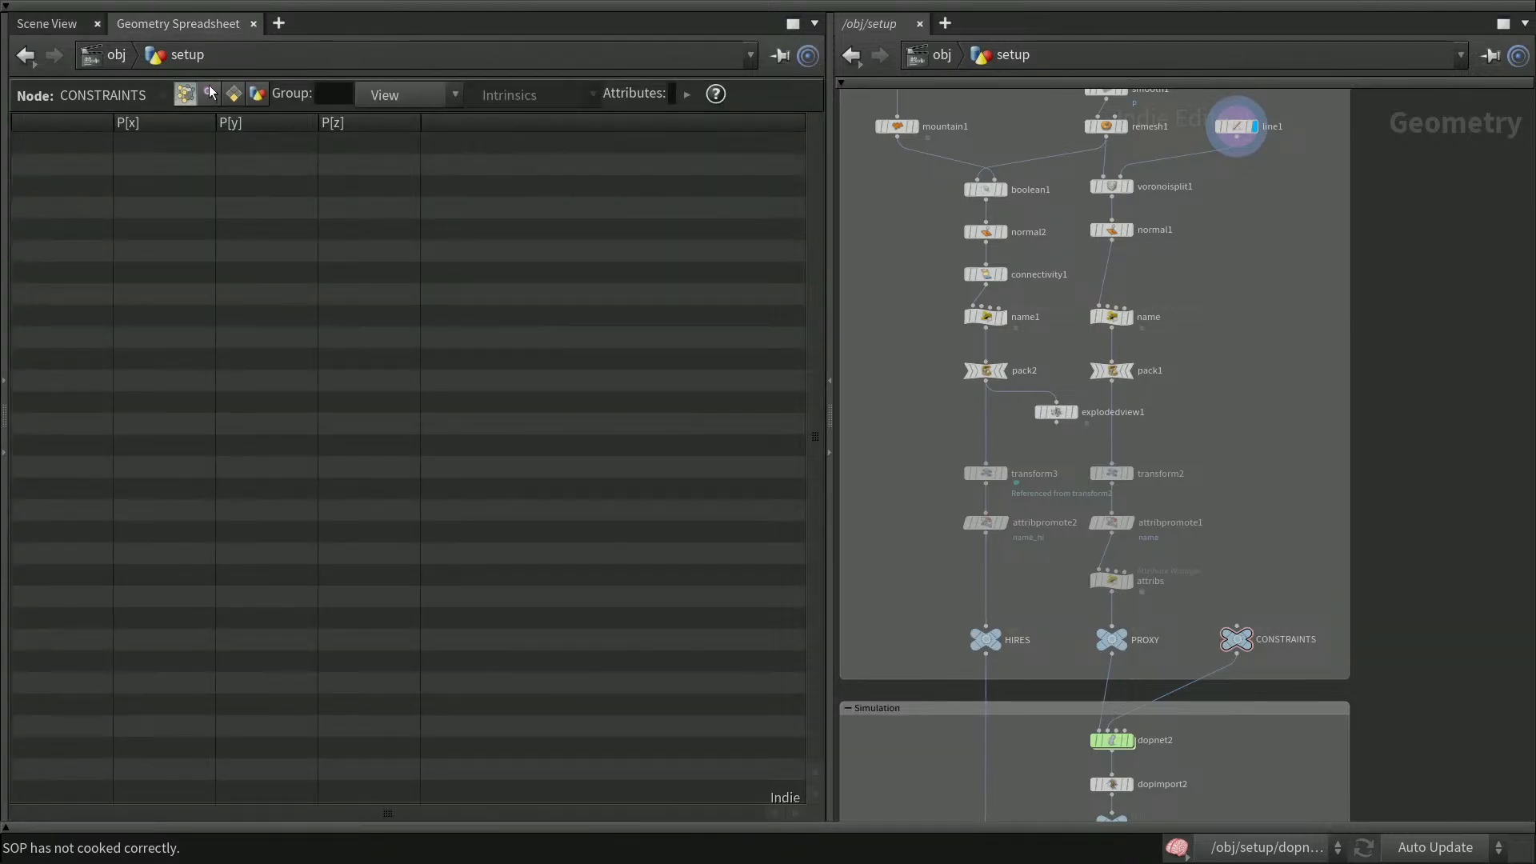
left_click(1232, 126)
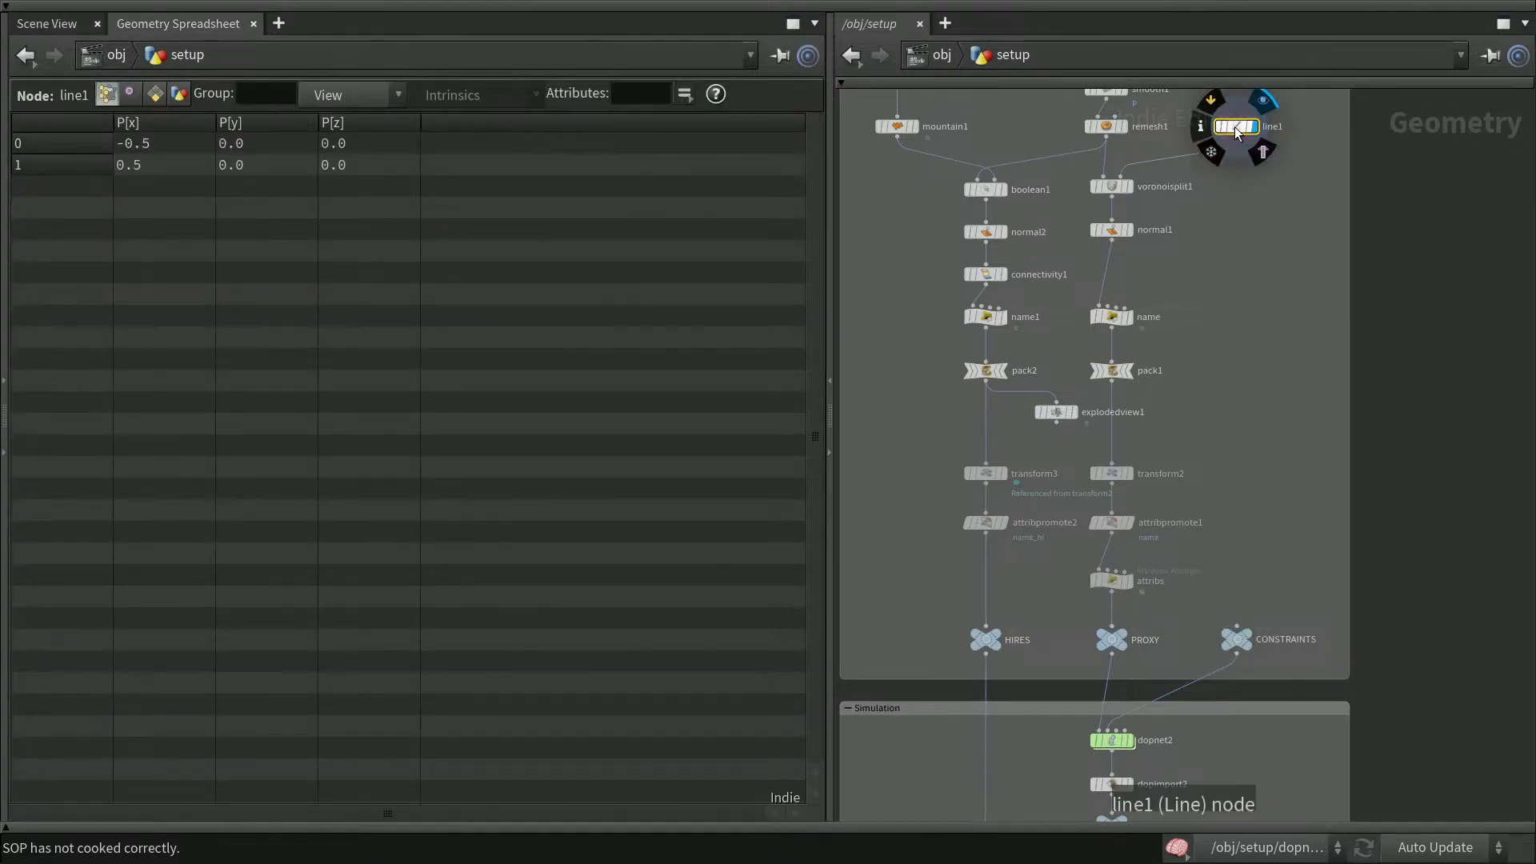
left_click(155, 94)
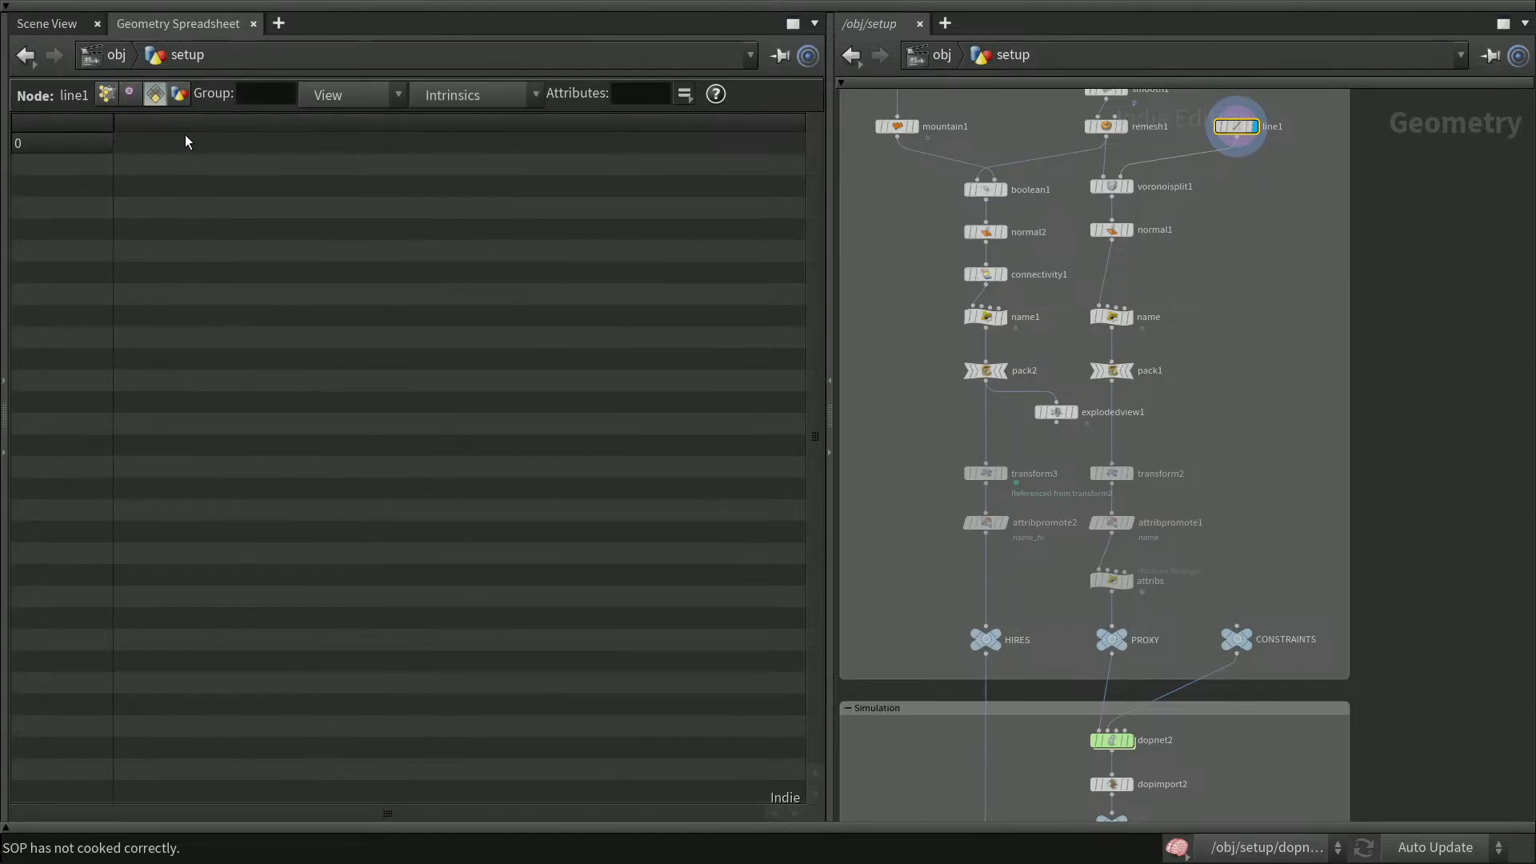
Add an Attribute Wrangle node to the right of the name node, below line1
middle_click_drag(1440, 296, 1439, 464)
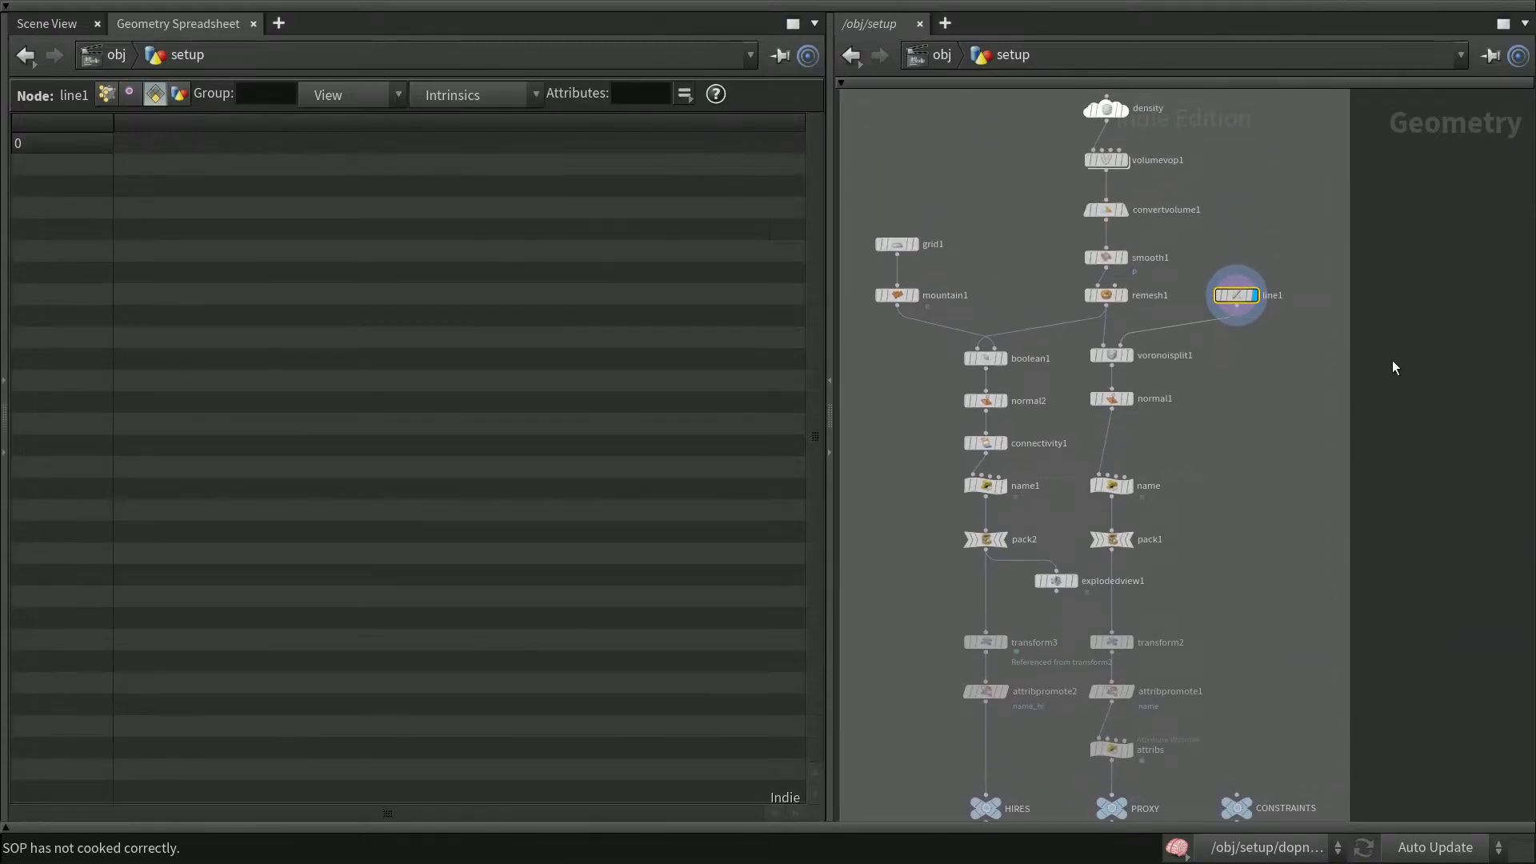
middle_click_drag(1407, 394, 1406, 346)
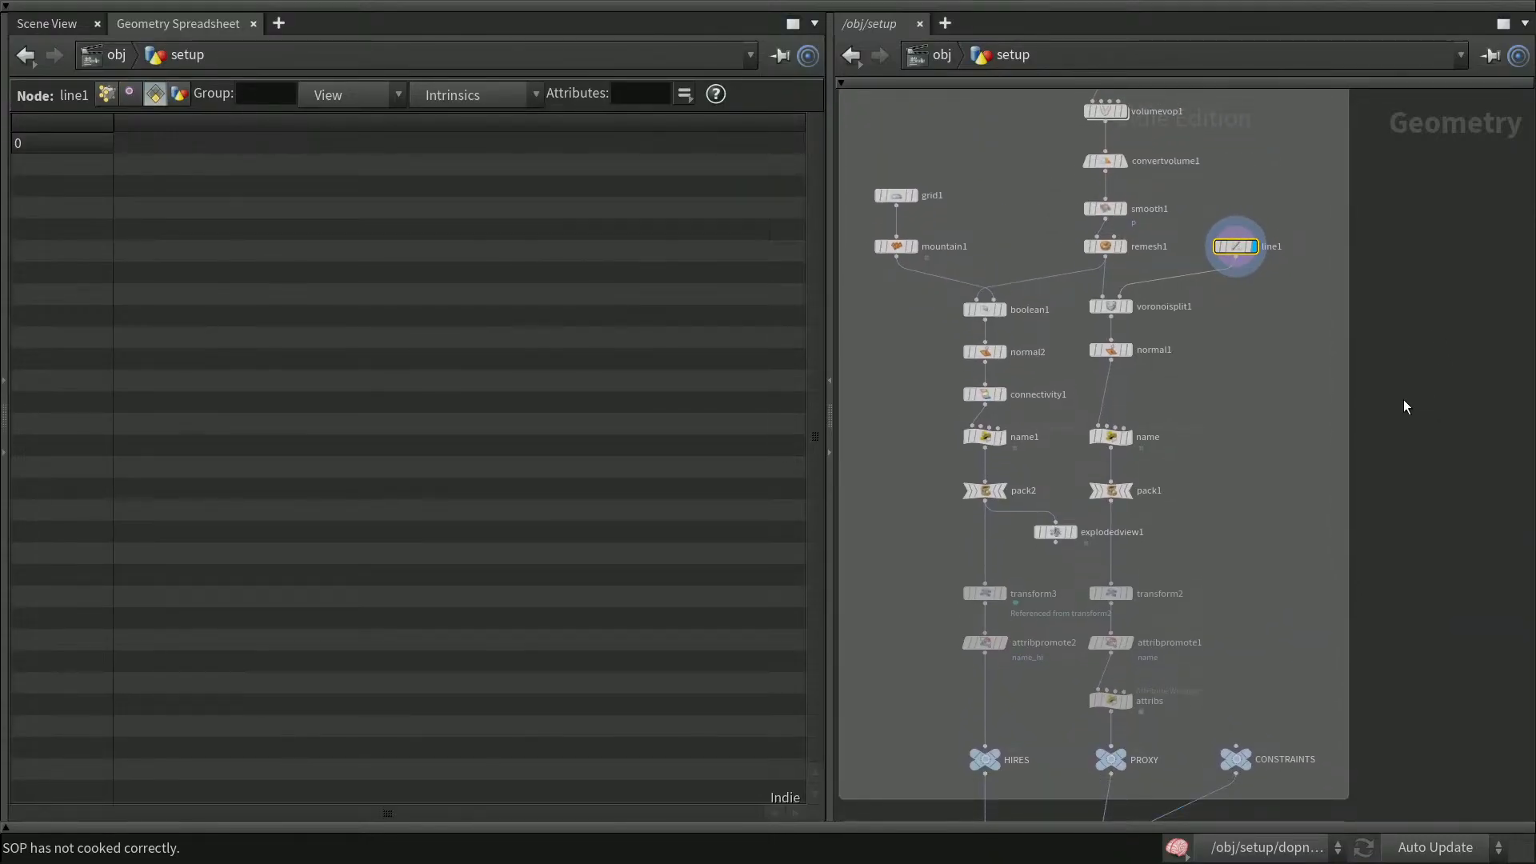
left_click(1422, 365)
key("Tab")
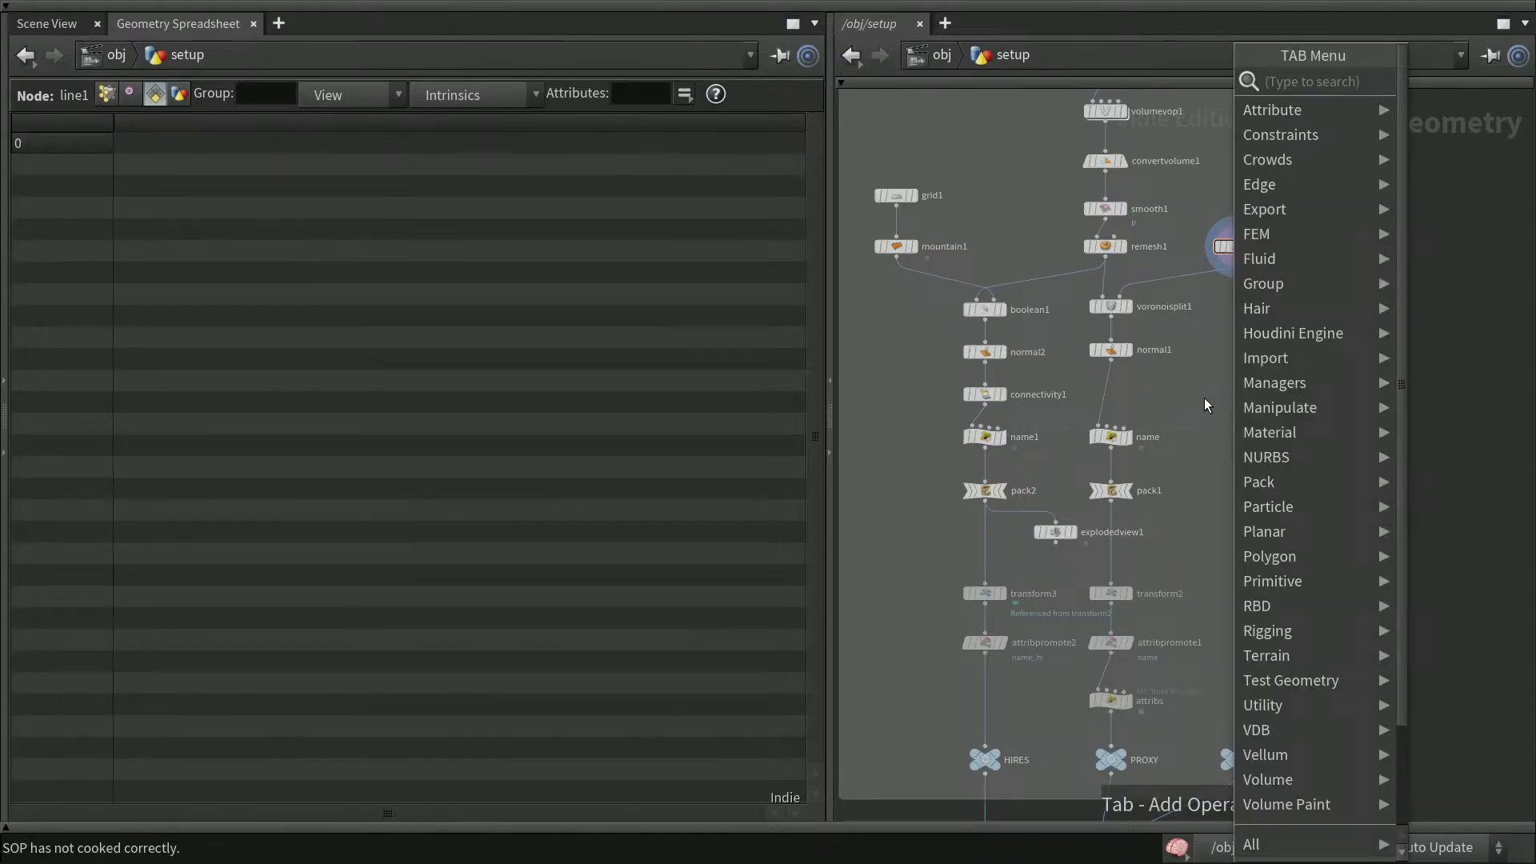
type("w")
key("BackSpace")
type("attribwr")
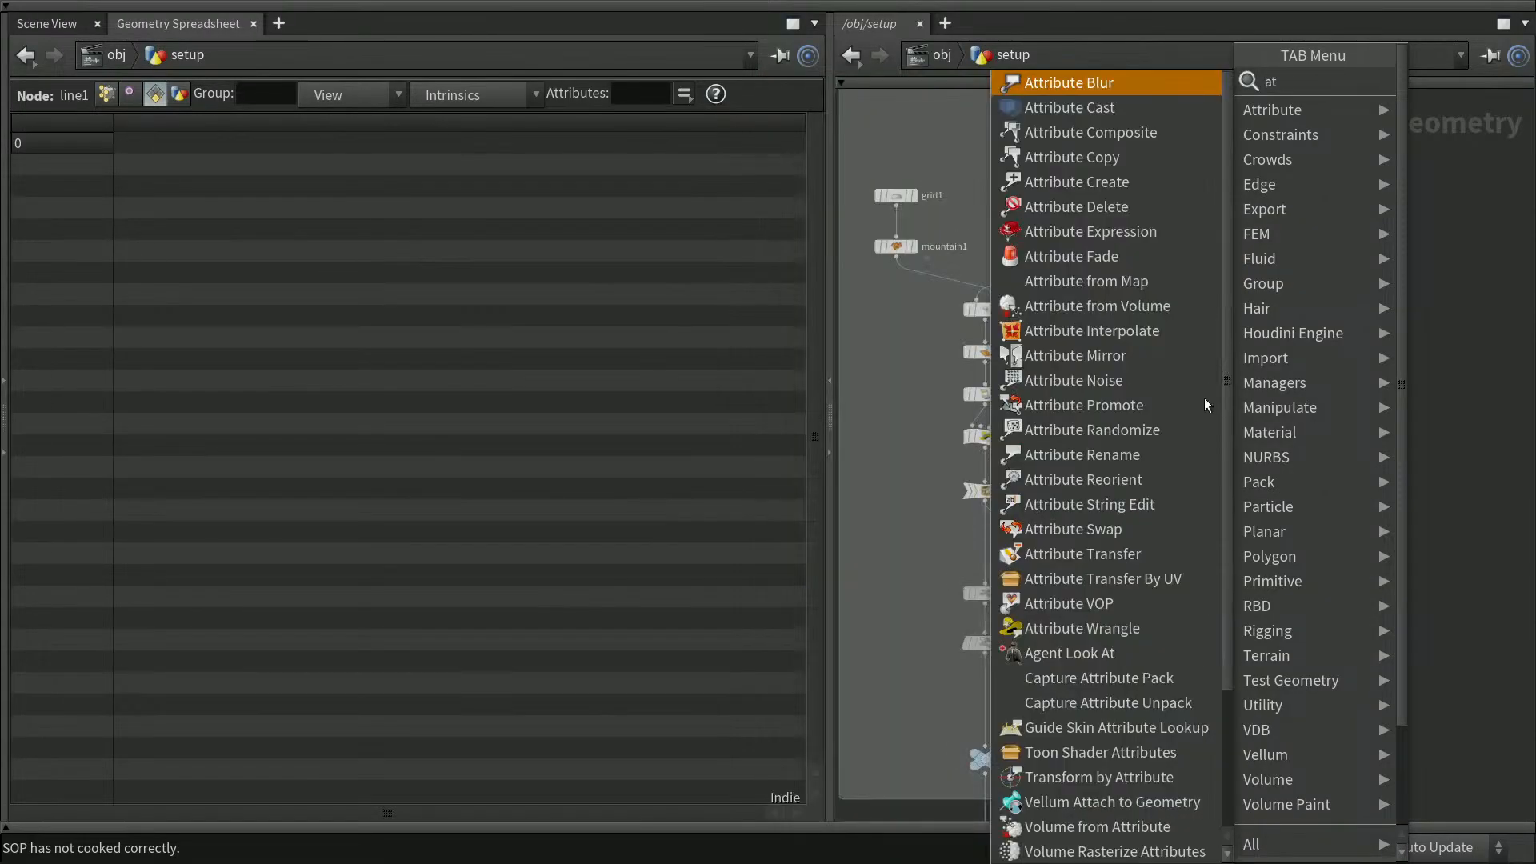
key("Return")
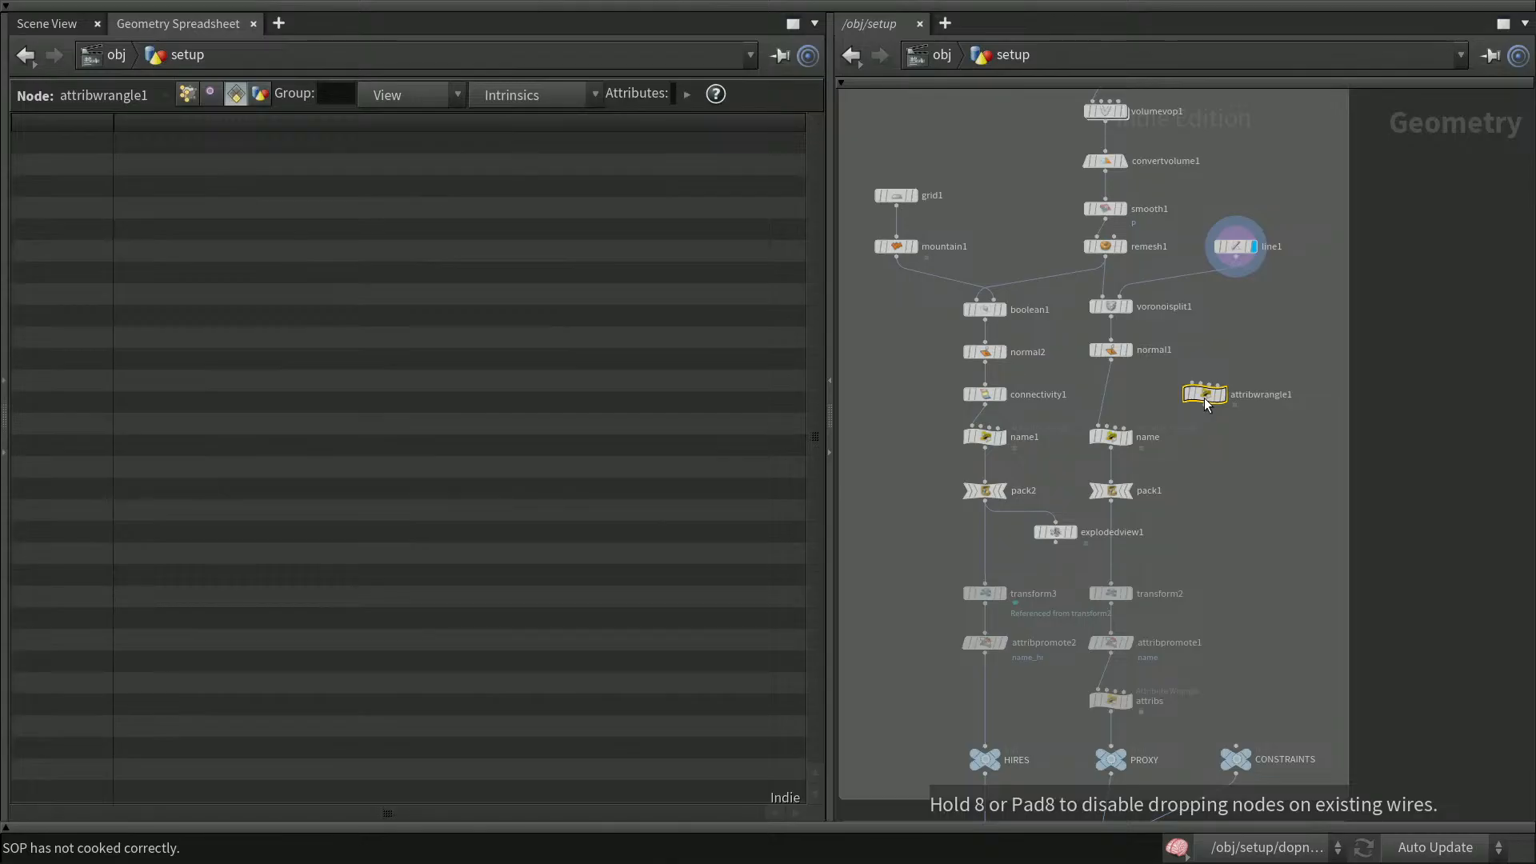
Move the Attribute Wrangle node beneath line1 and wire line1 into its first input
left_click(1206, 395)
left_click_drag(1205, 397, 1239, 319)
left_click_drag(1236, 264, 1235, 308)
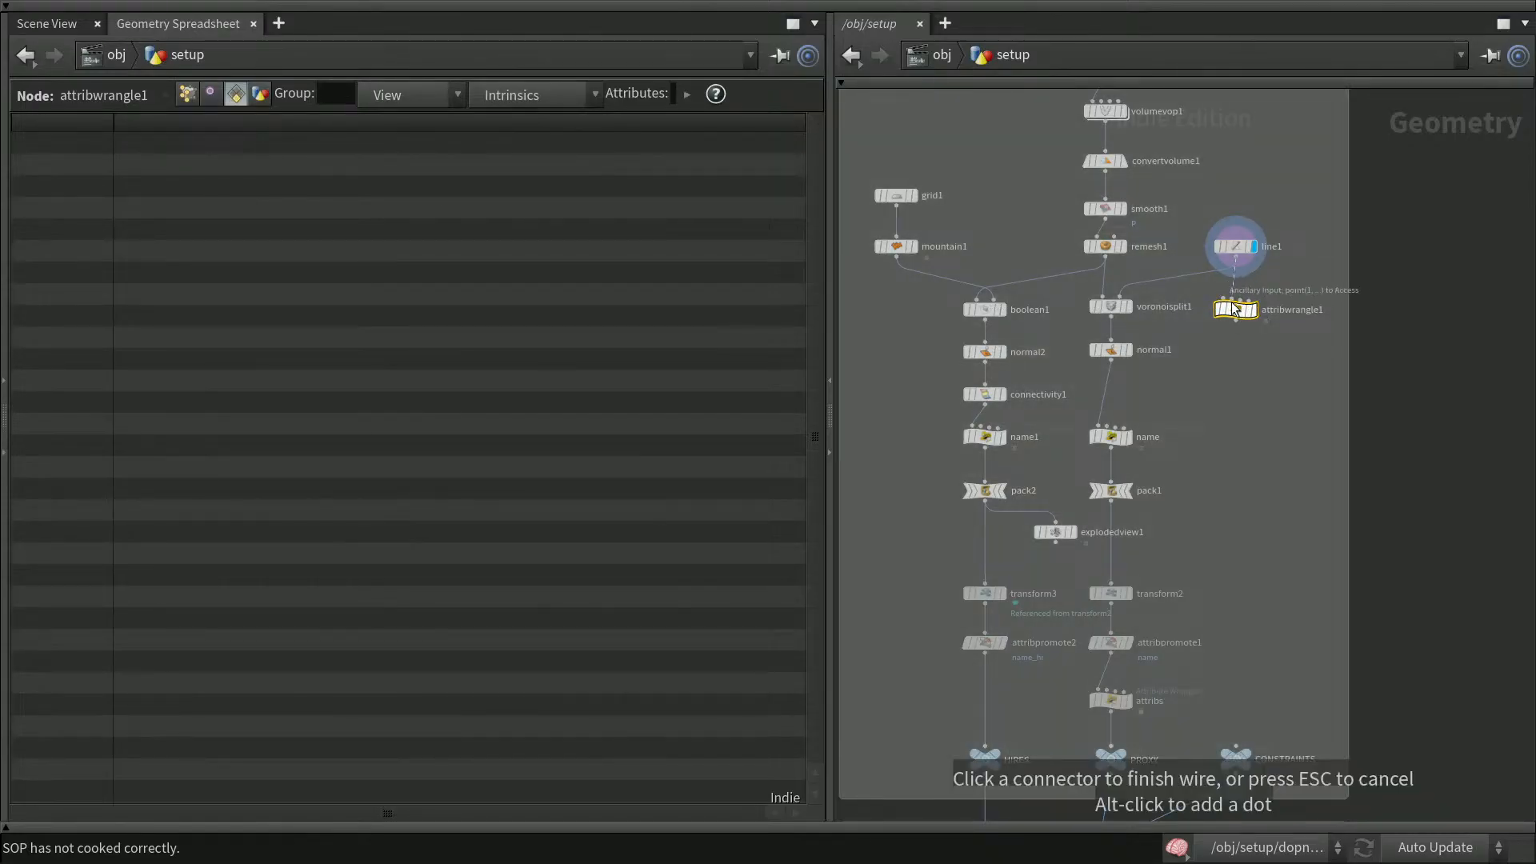
left_click(1234, 308)
Rename the Attribute Wrangle node contarint_name
double_click(1264, 310)
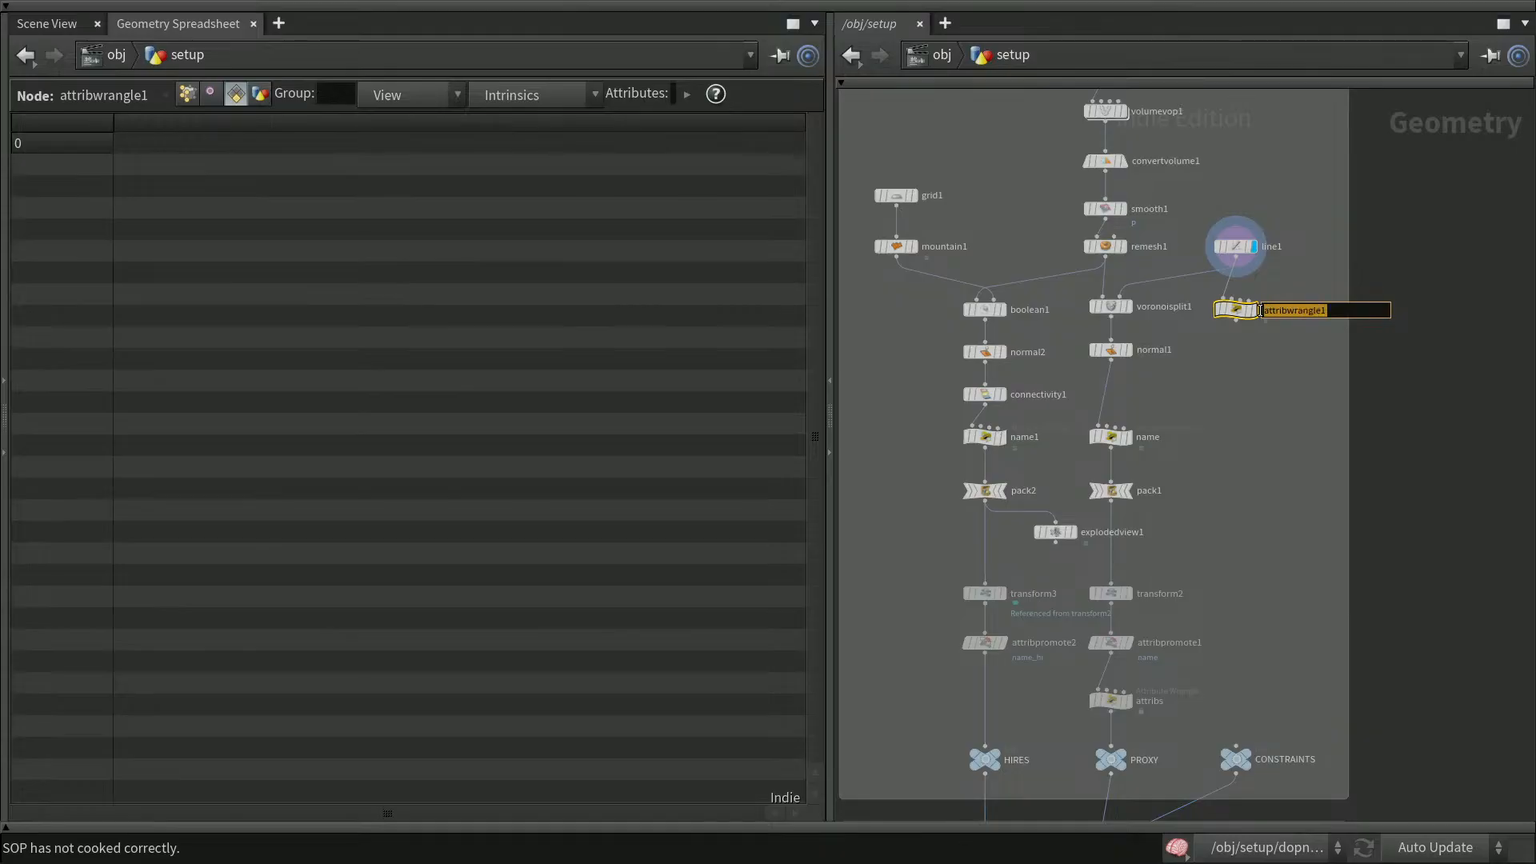
type("contarint_name")
key("Return")
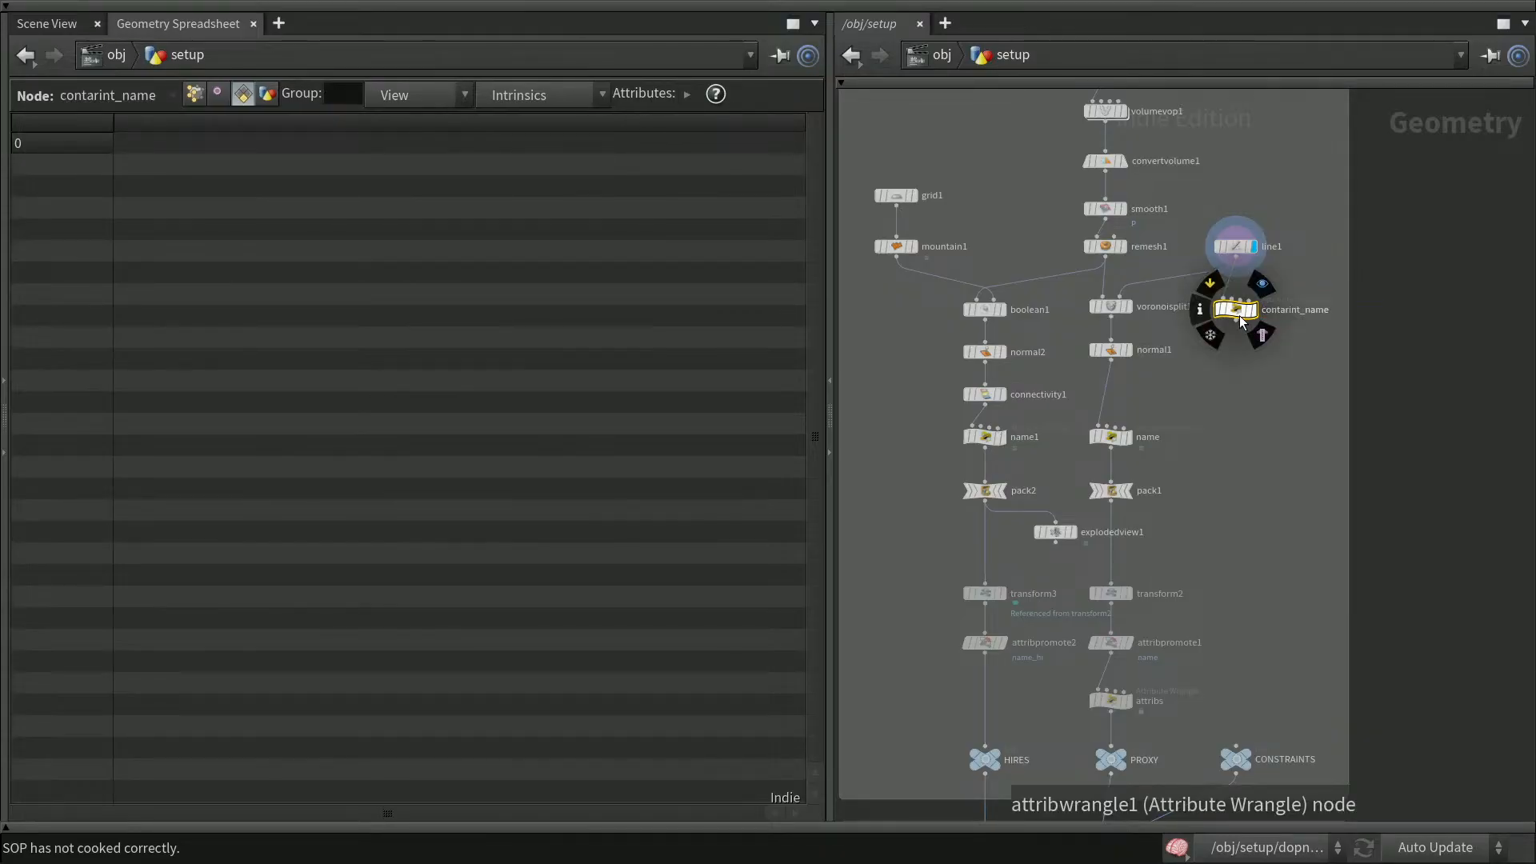
double_click(1285, 310)
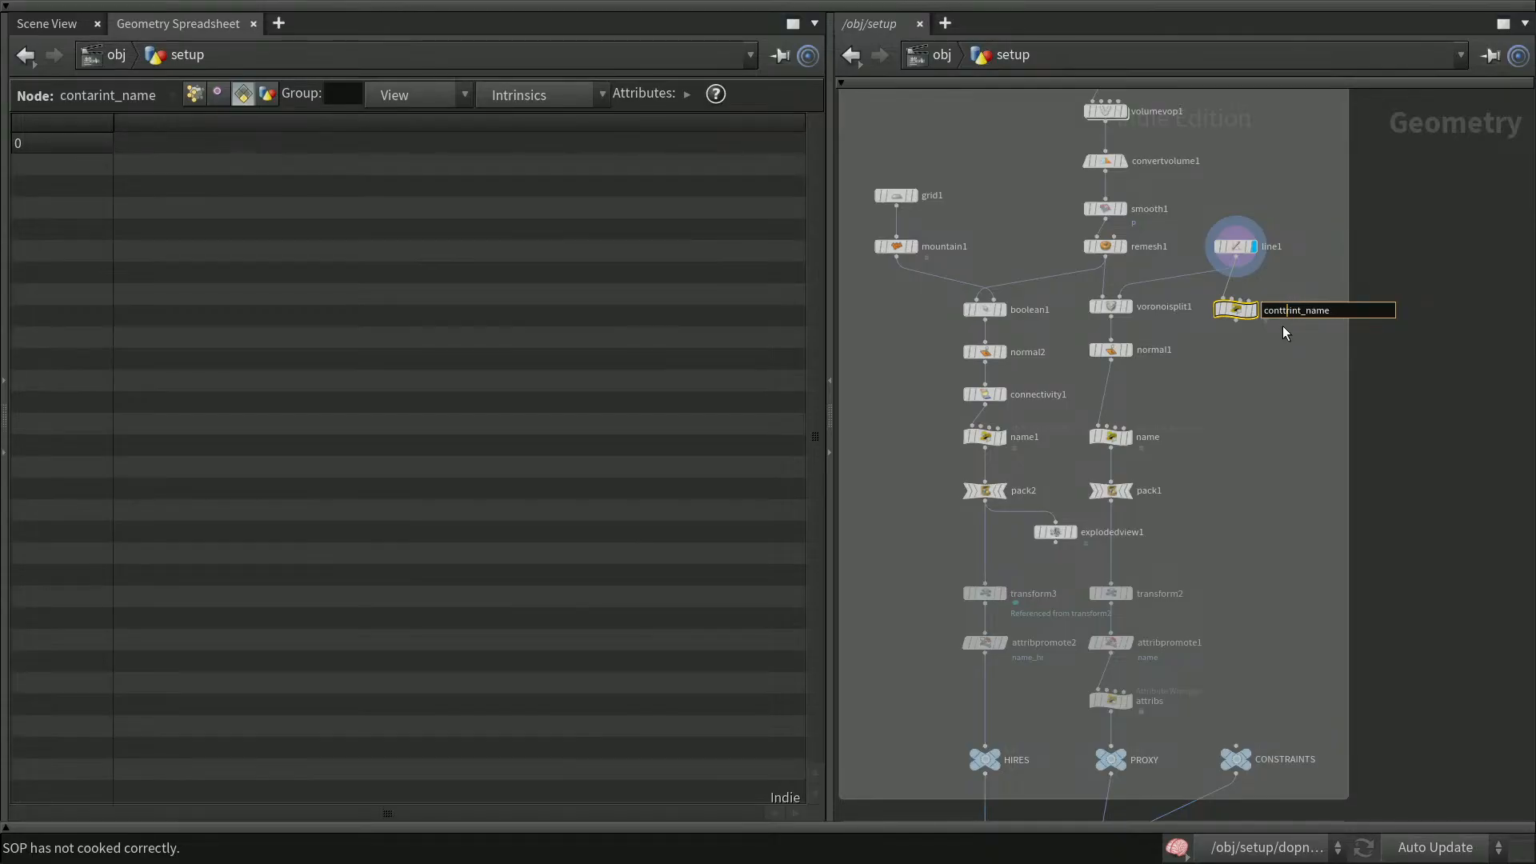
key("Return")
Correct the Attribute Wrangle node's name to constraint_name
scroll(1436, 344, "up", 5)
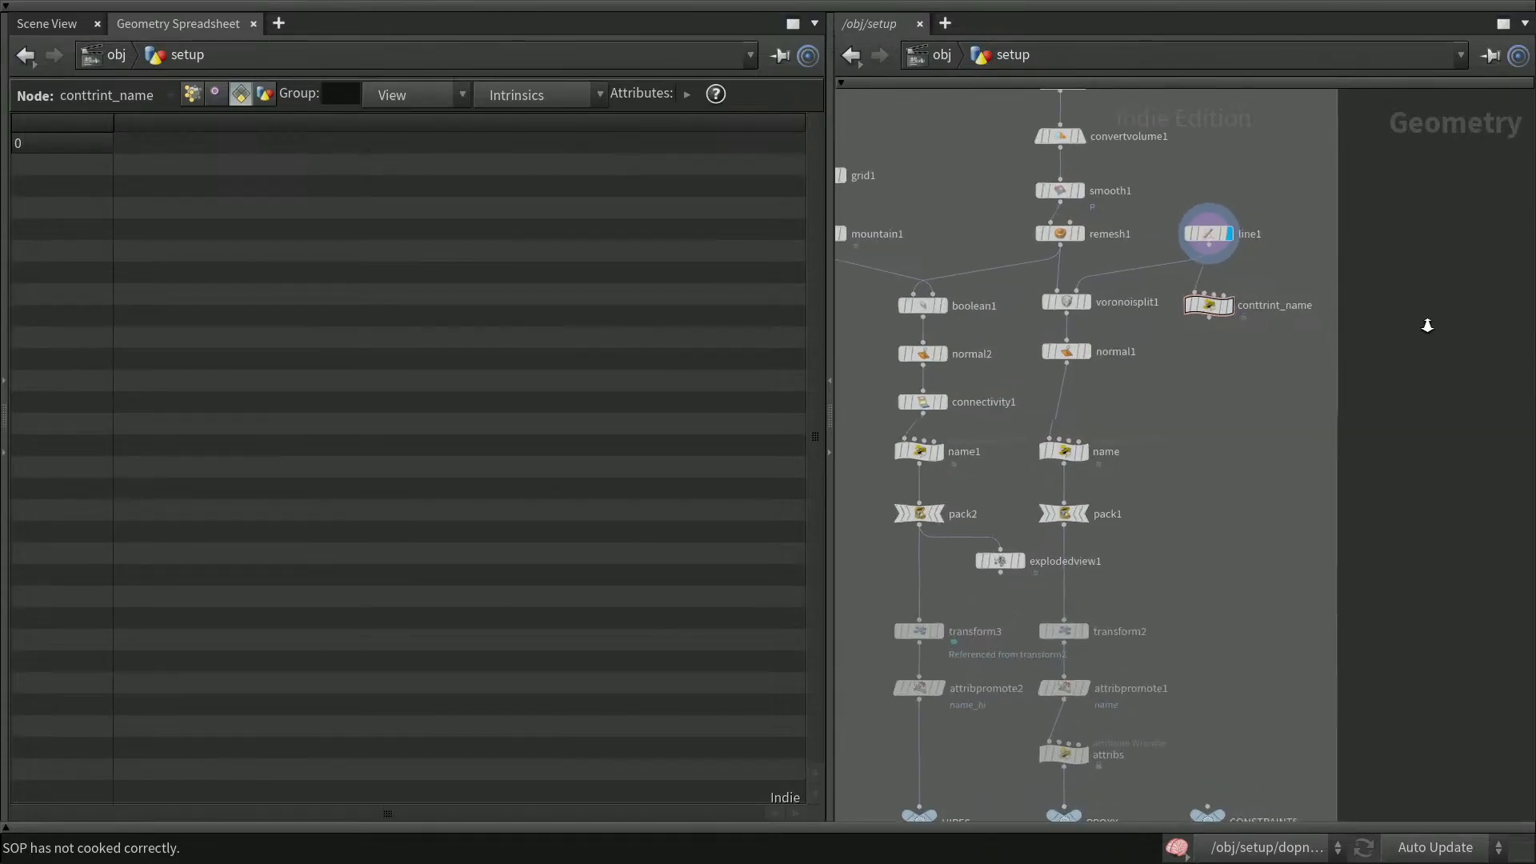
middle_click_drag(1328, 378, 1476, 462)
left_click(1274, 371)
key("Right")
key("Left")
key("Left")
key("Left")
key("Home")
key("shift+Right")
key("shift+Right")
key("shift+Right")
key("shift+Right")
key("shift+Right")
key("shift+Right")
key("shift+Right")
key("shift+Right")
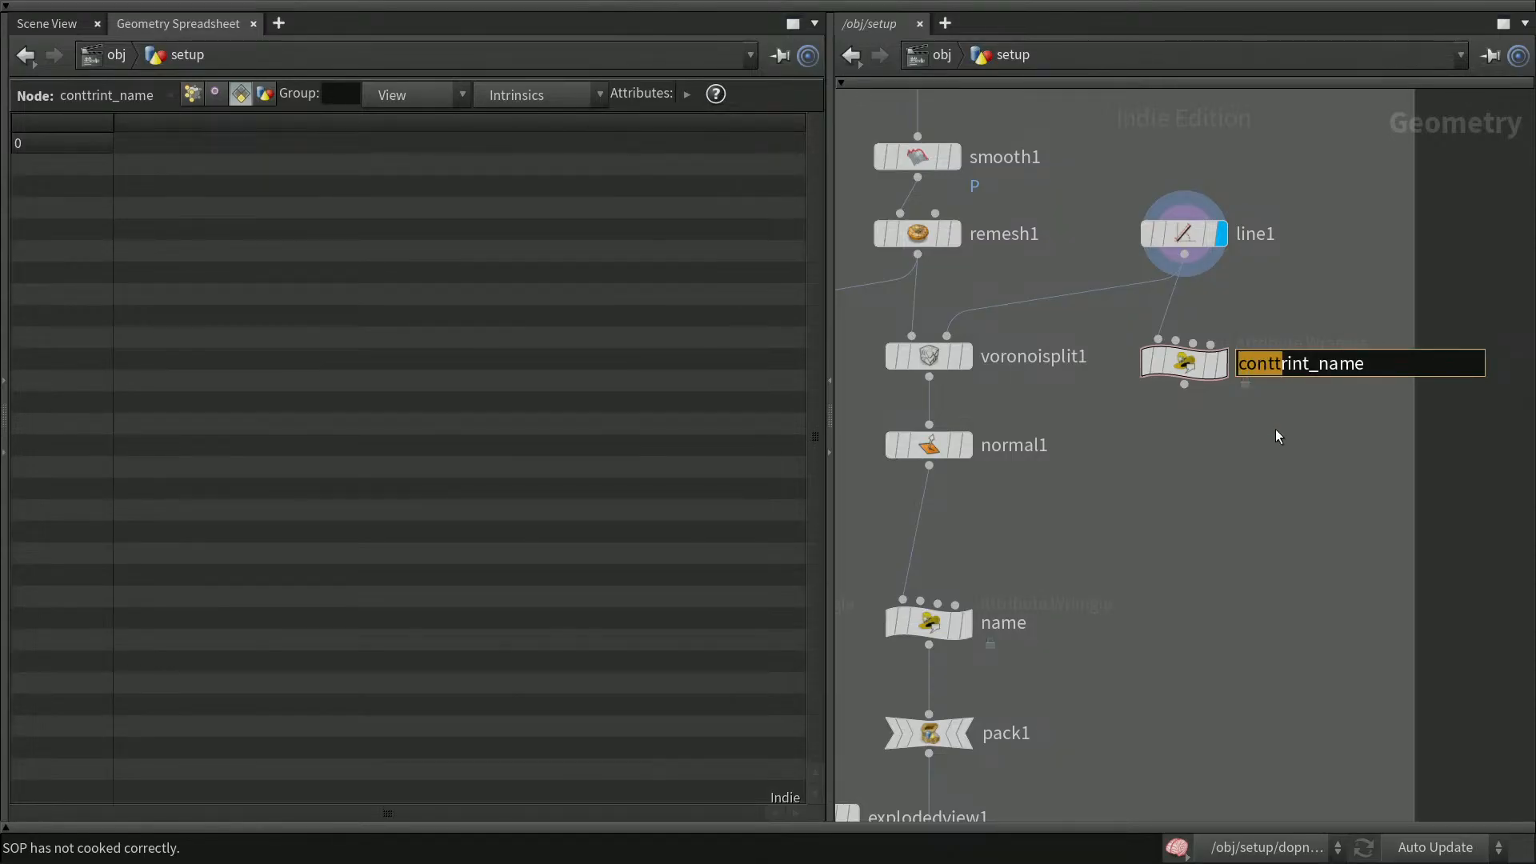
key("shift+Right")
type("constra")
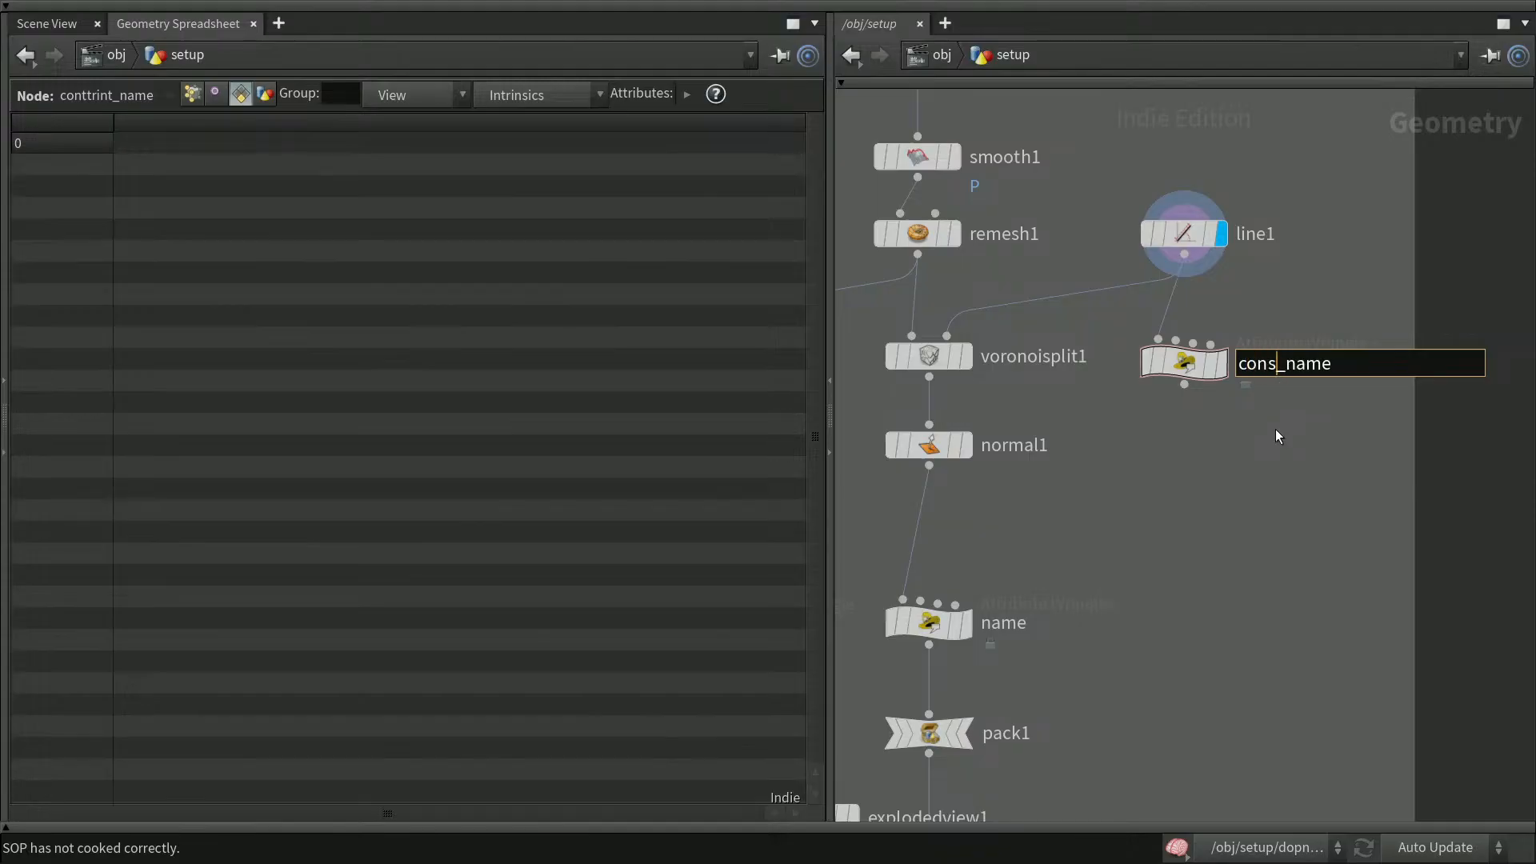
type("int")
key("Return")
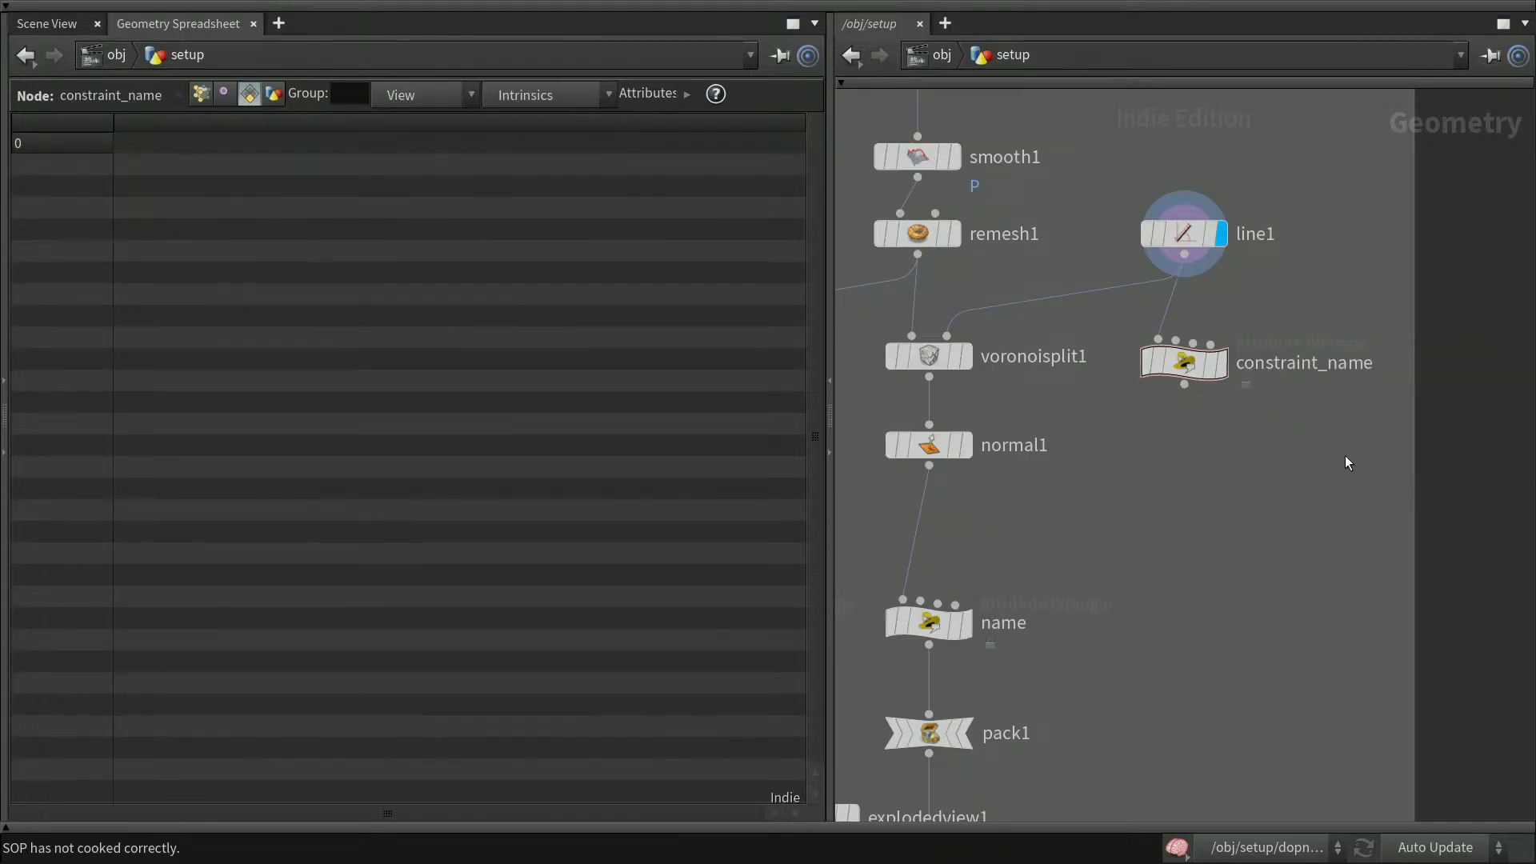
Open the constraint_name wrangle's parameters and set Run Over to Primitives
mouse_move(1225, 373)
left_click(1225, 373)
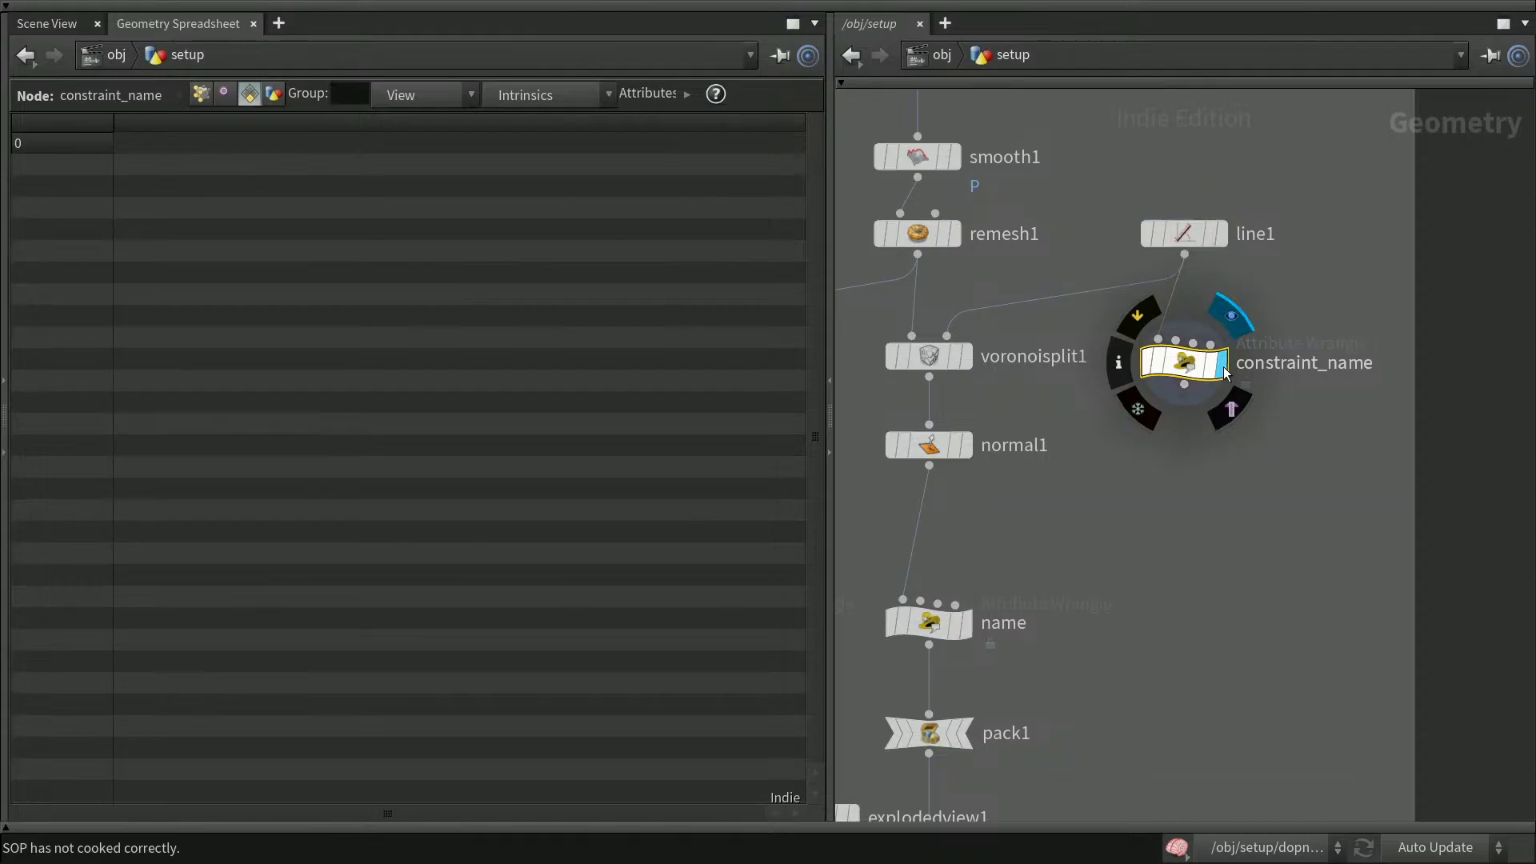
key("p")
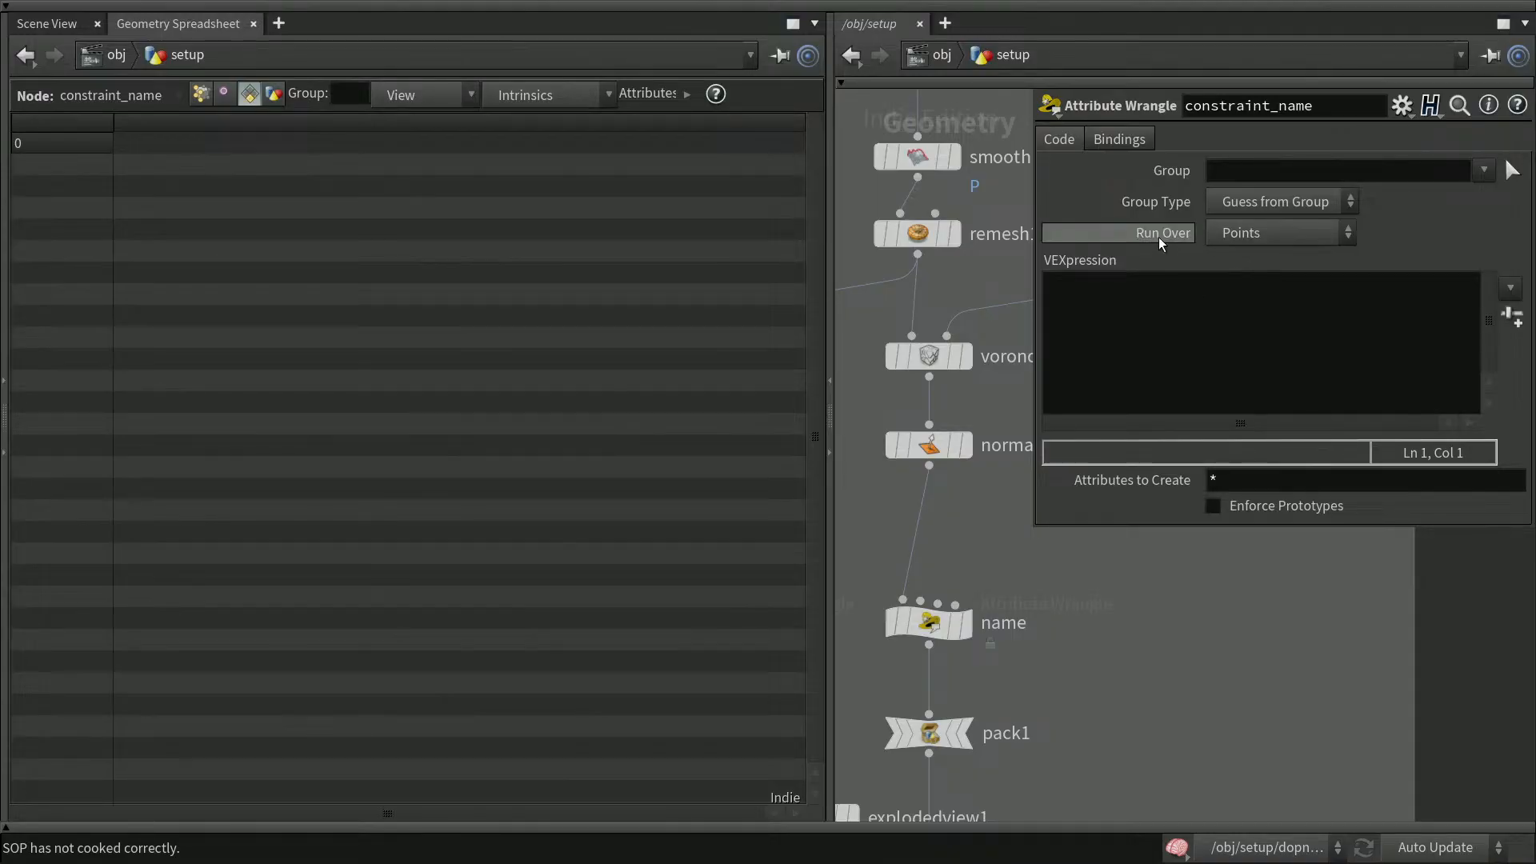
left_click(1273, 233)
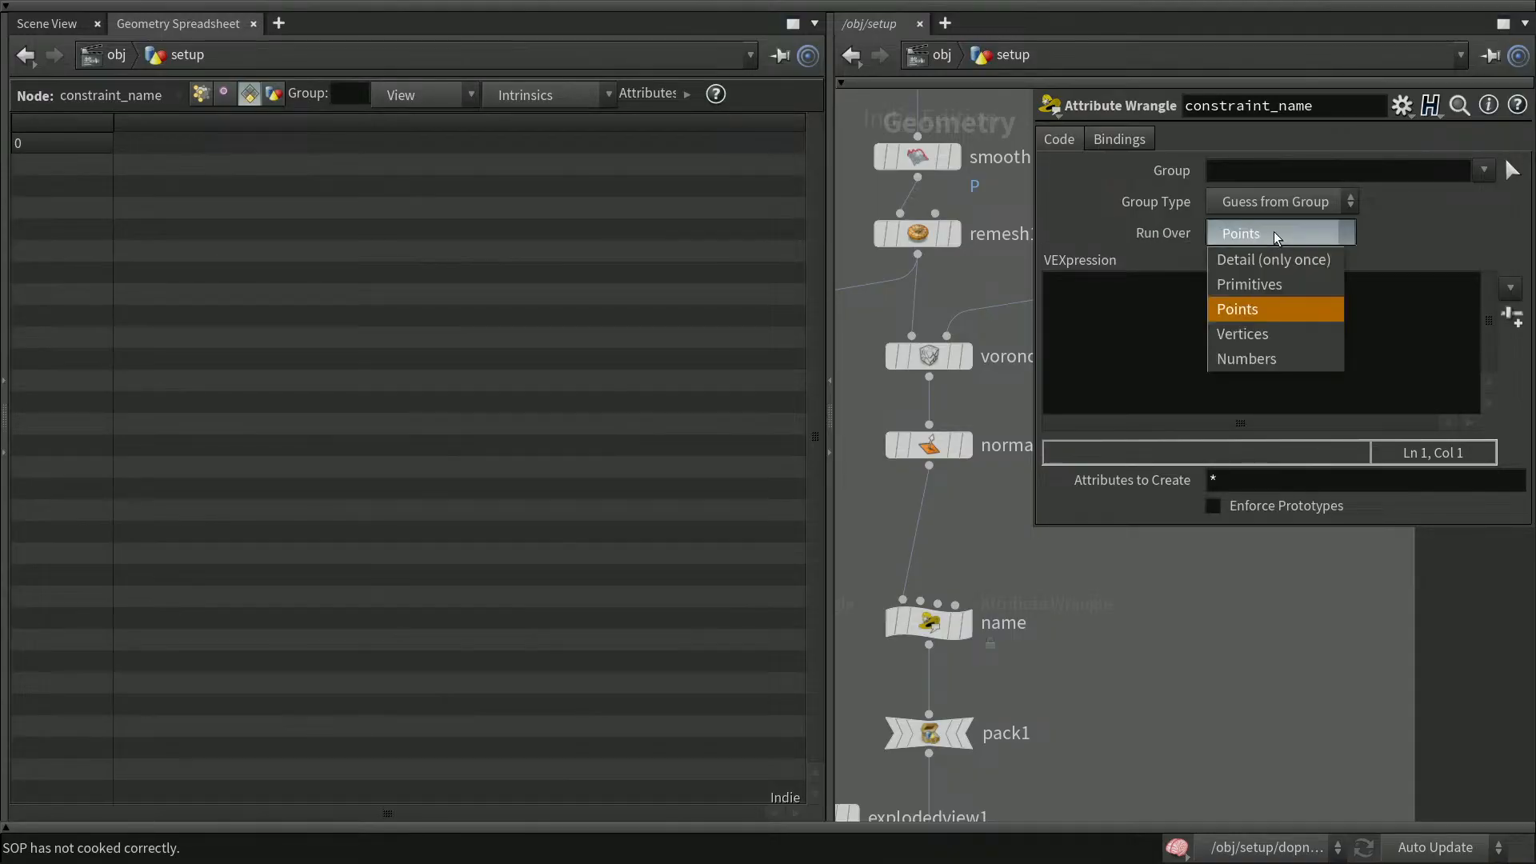
left_click(1273, 286)
Write the VEX expression s@contraint_name = "glue"; in the wrangle's VEXpression field
left_click(1177, 328)
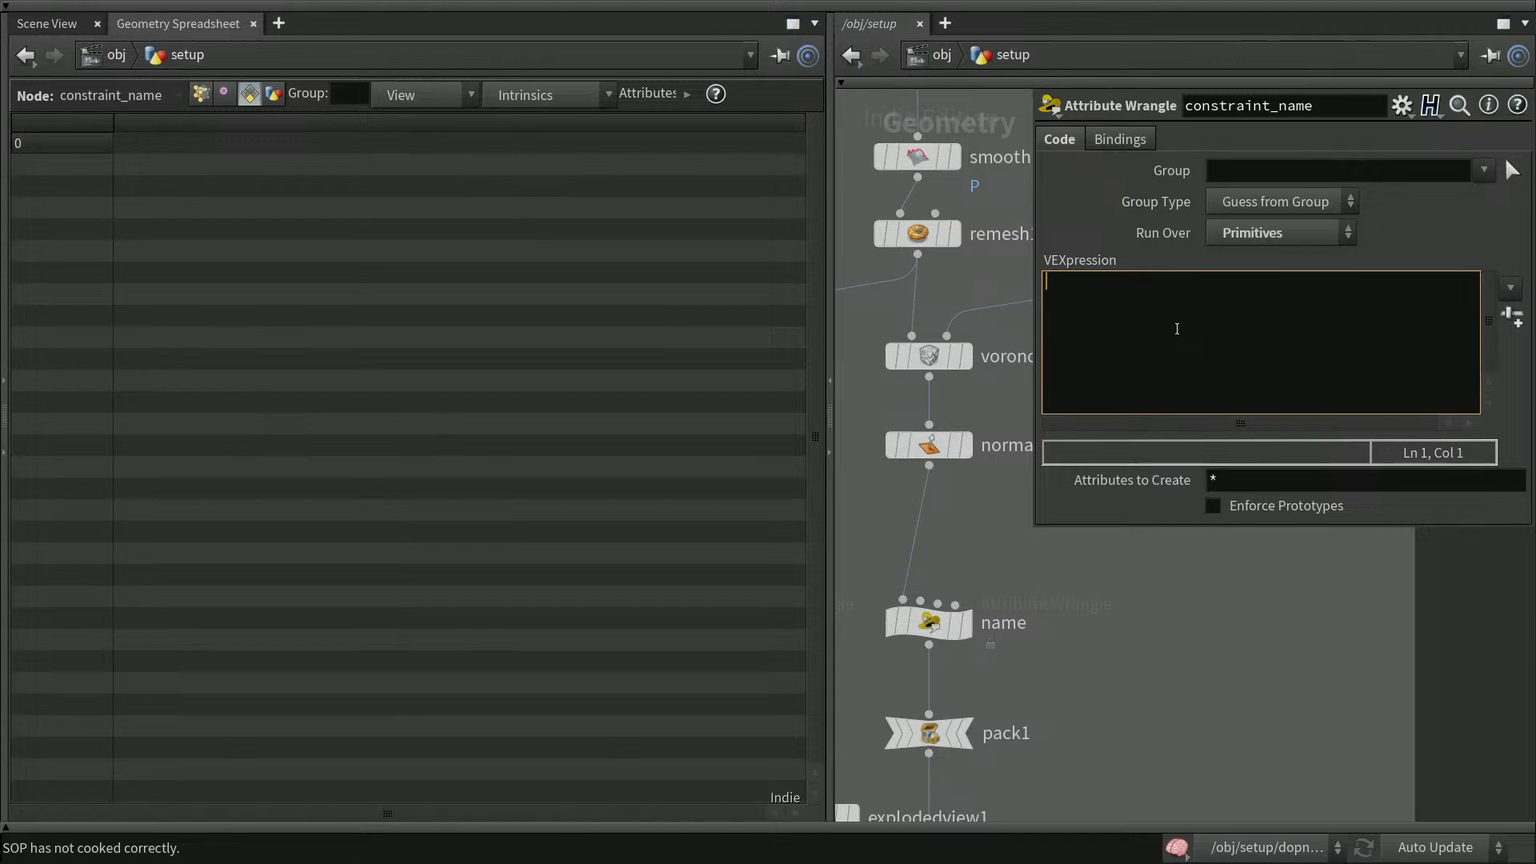
type("s")
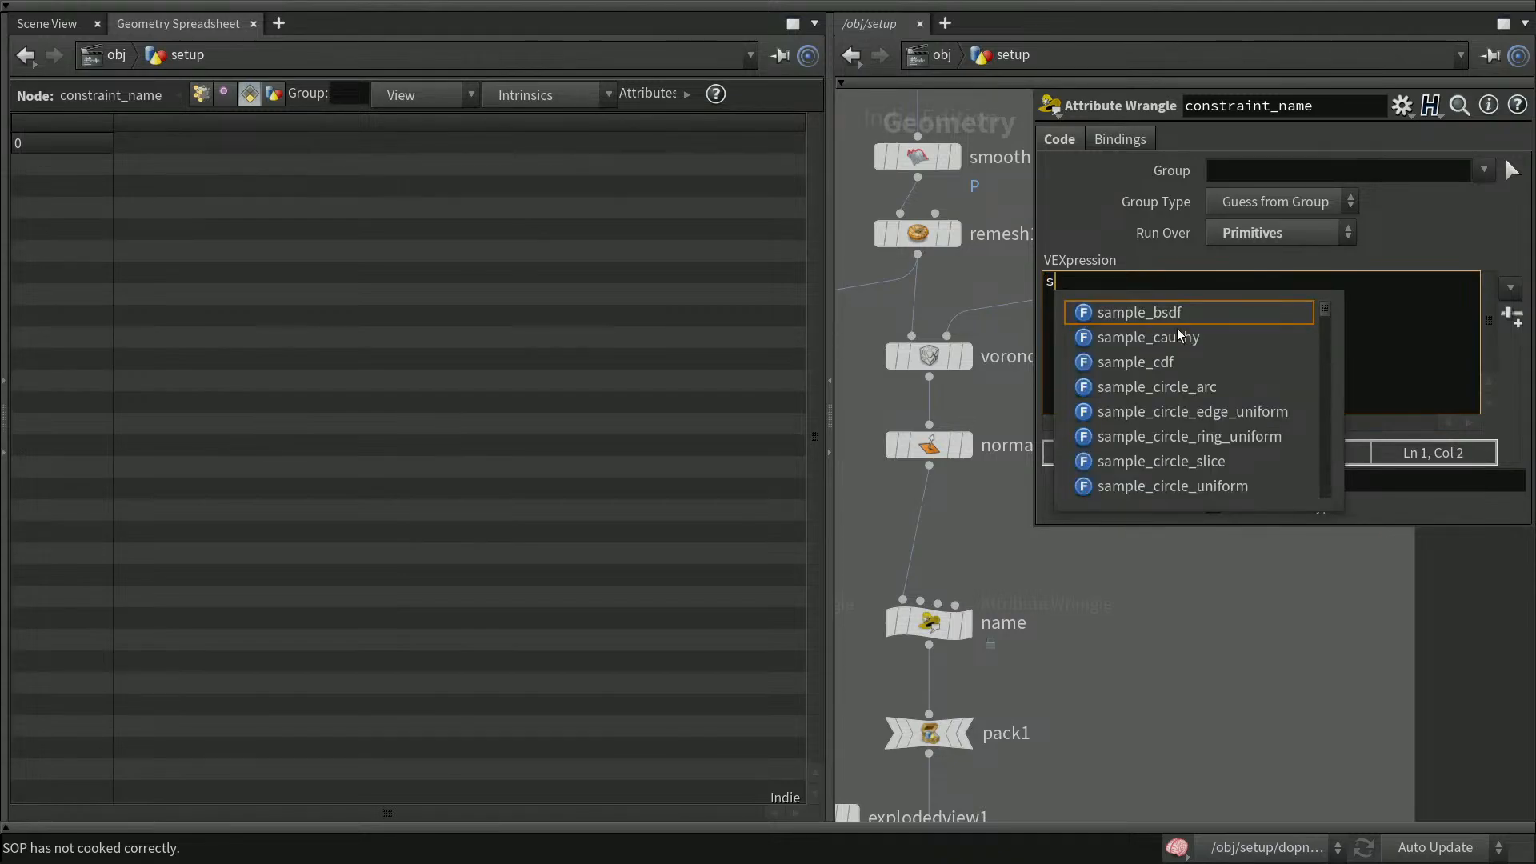
type("@")
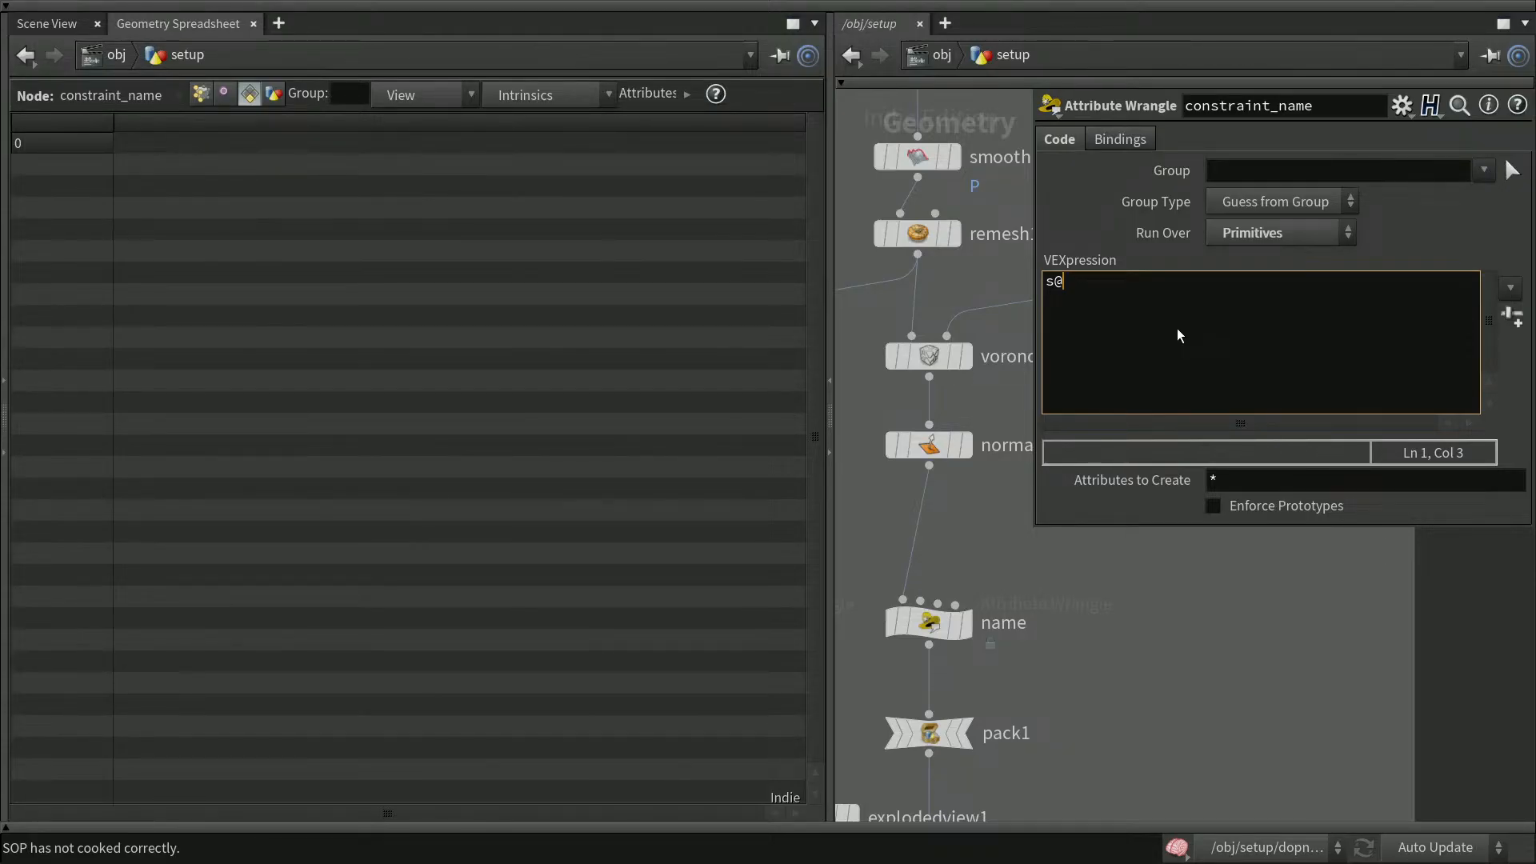
type("contraint_name")
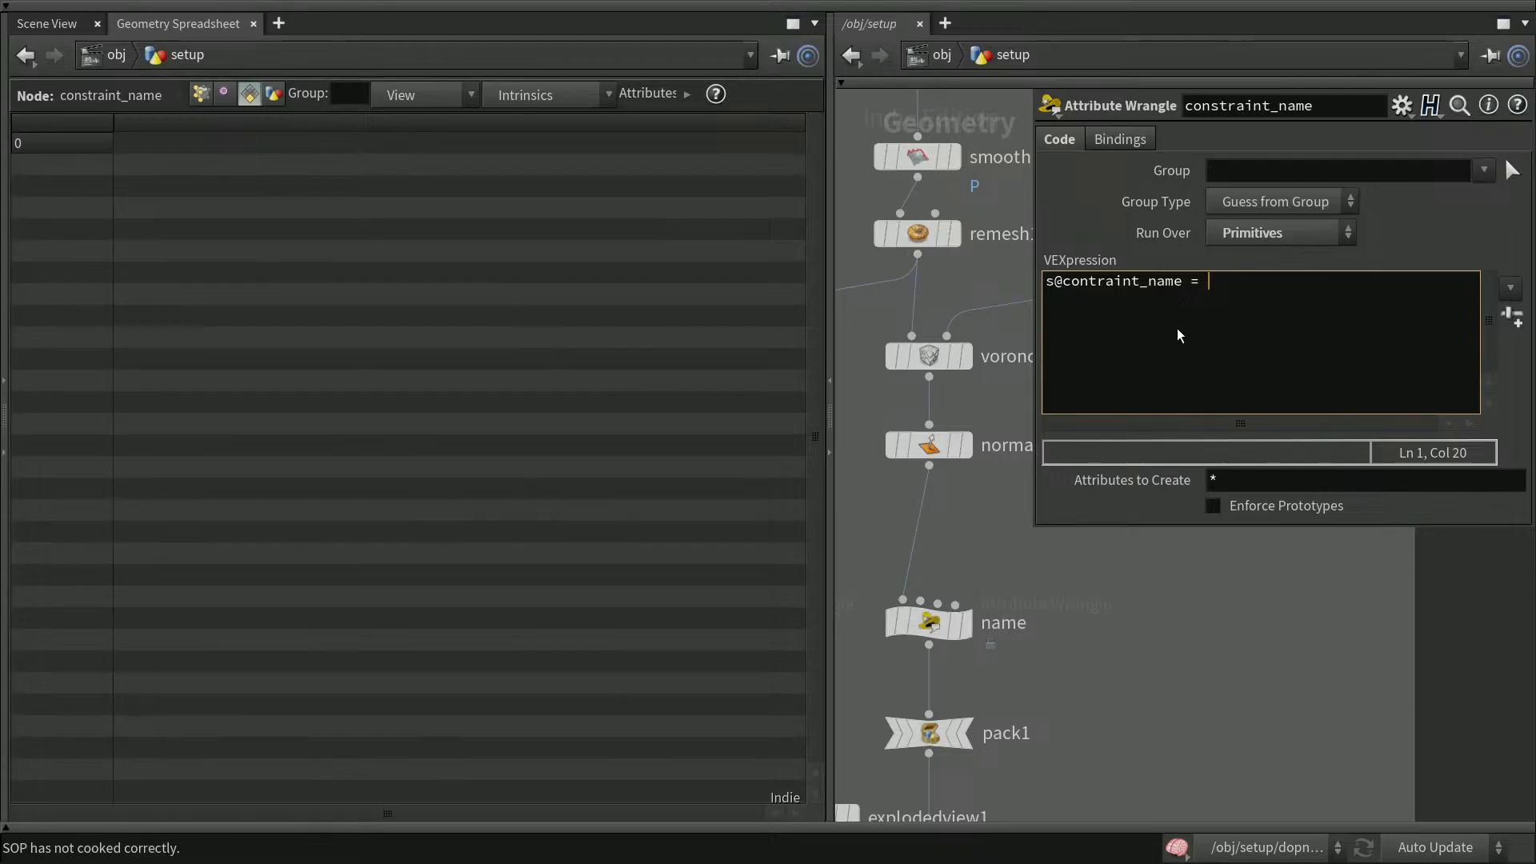
type(" = \"g")
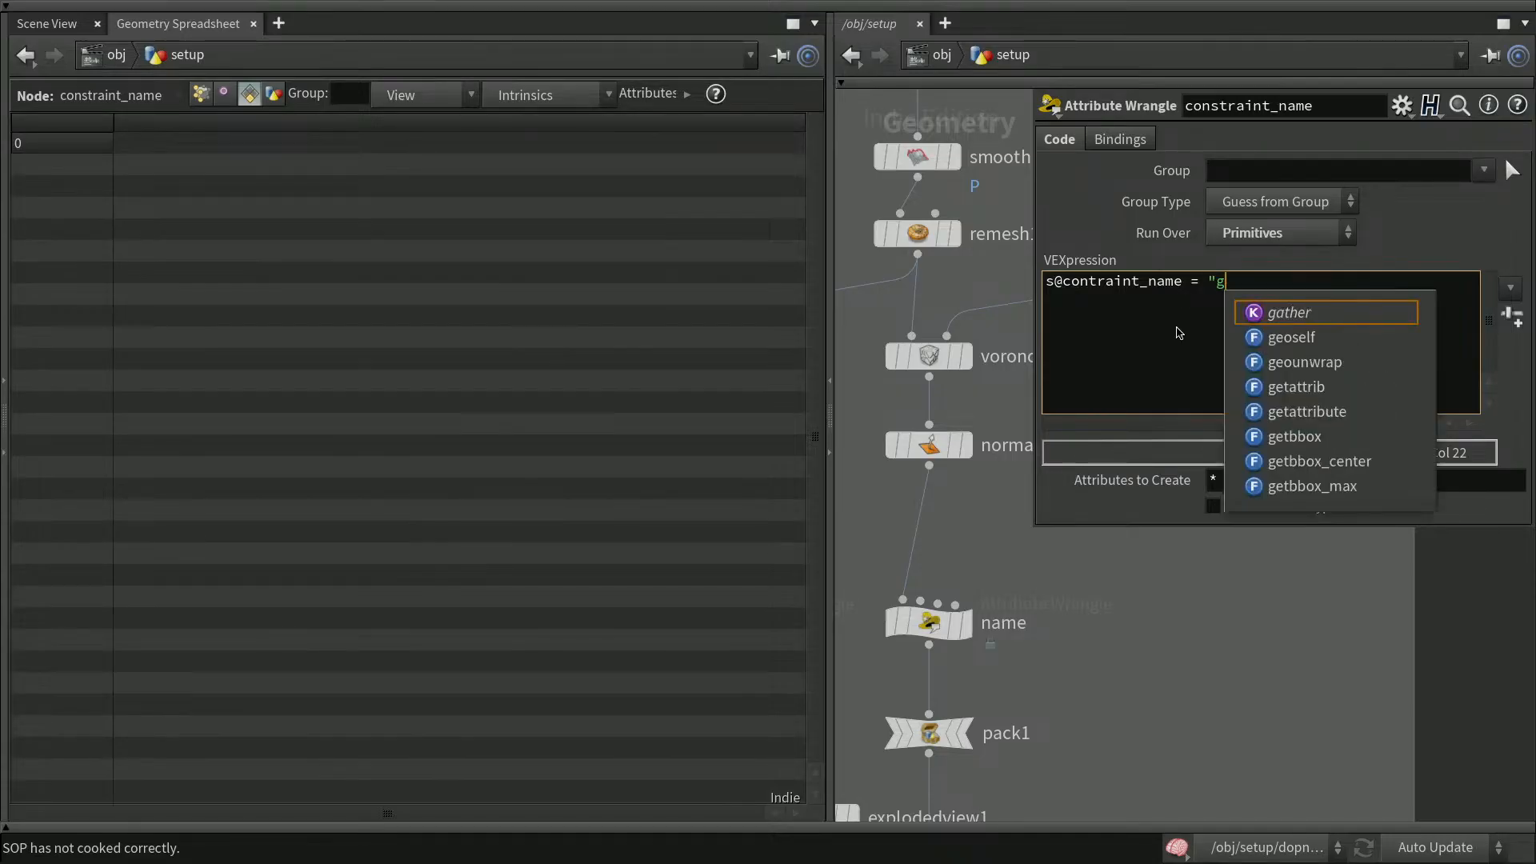
type("lue")
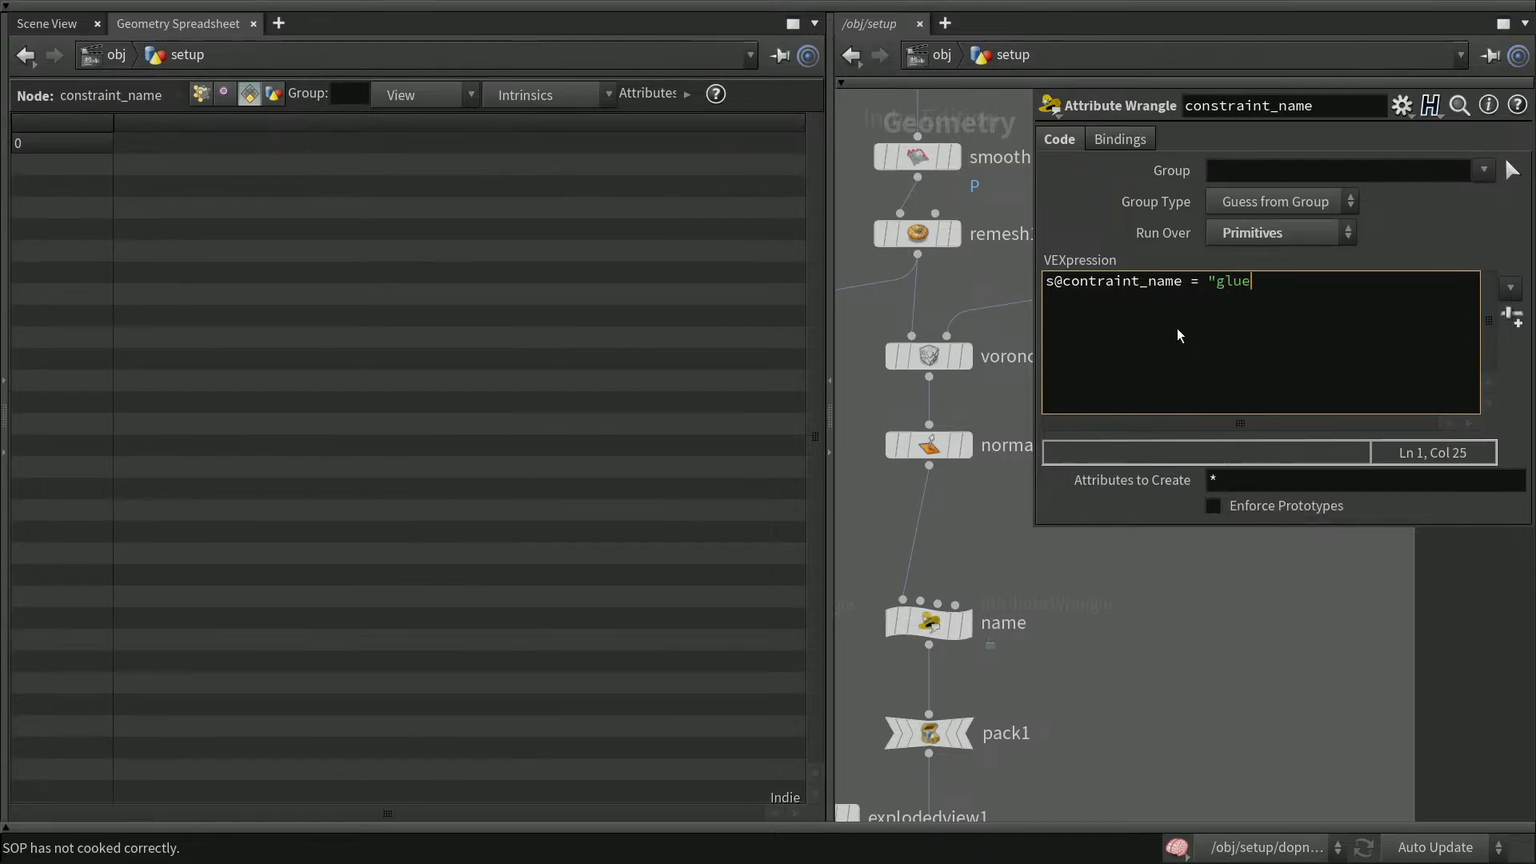
type("\";")
left_click(1490, 627)
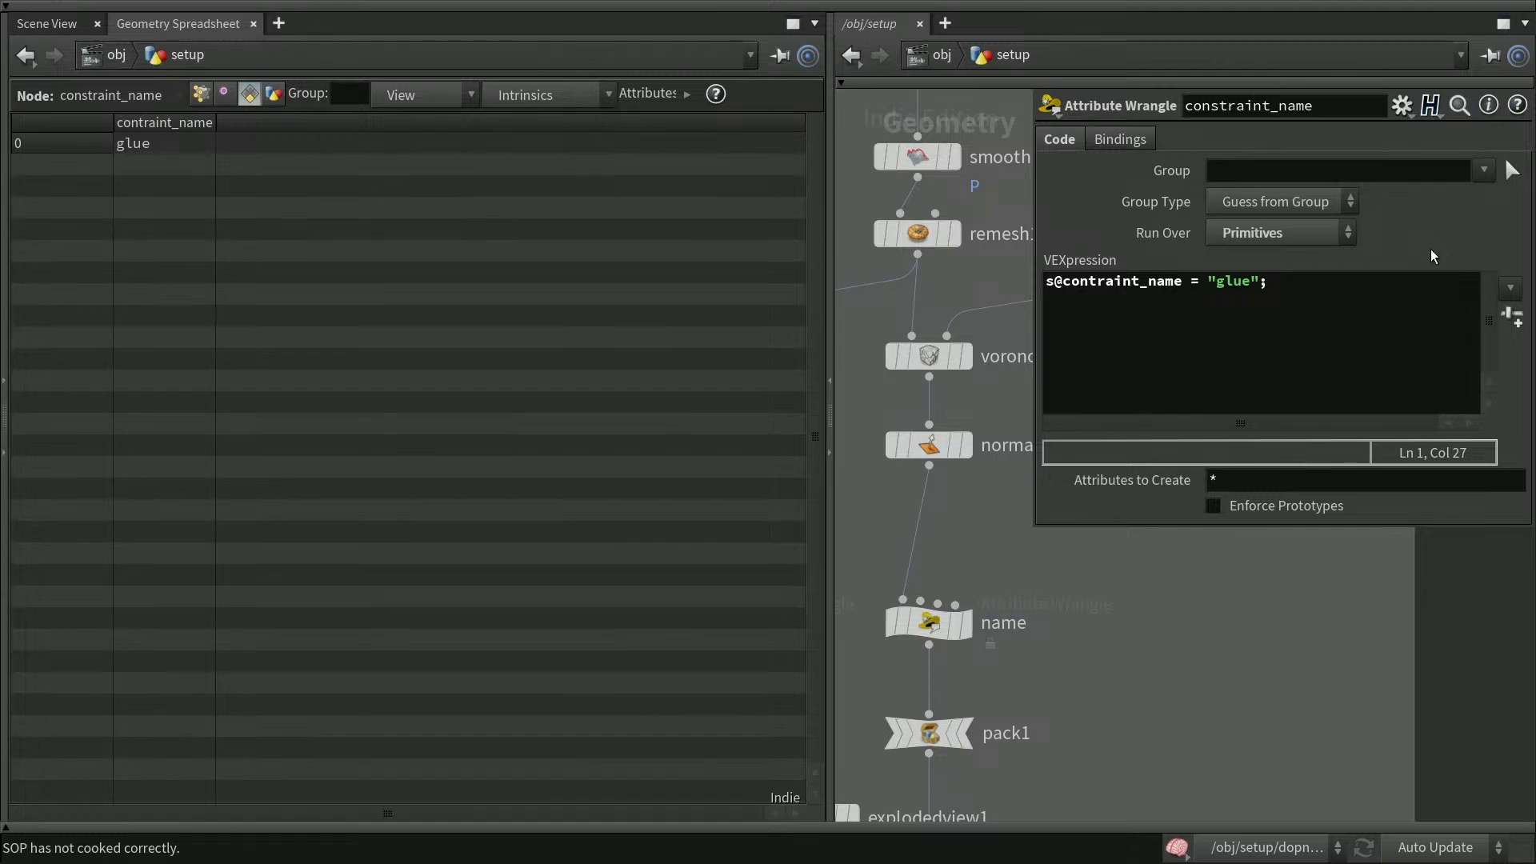
key("p")
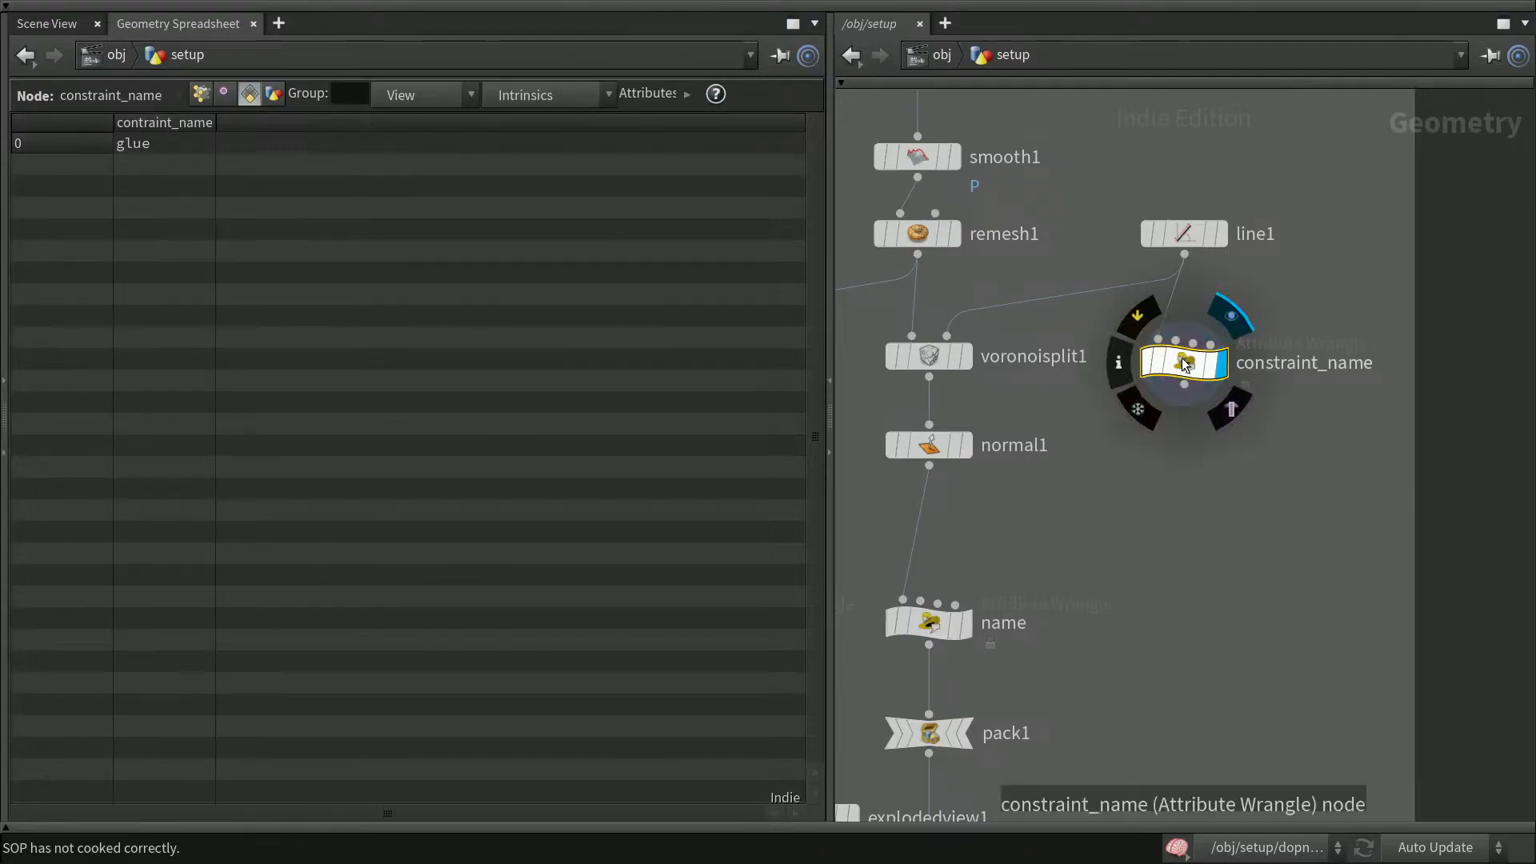
Fix the attribute name in the expression to s@constraint_name
key("p")
left_click(1094, 287)
type("s@constraint_name = \"glue")
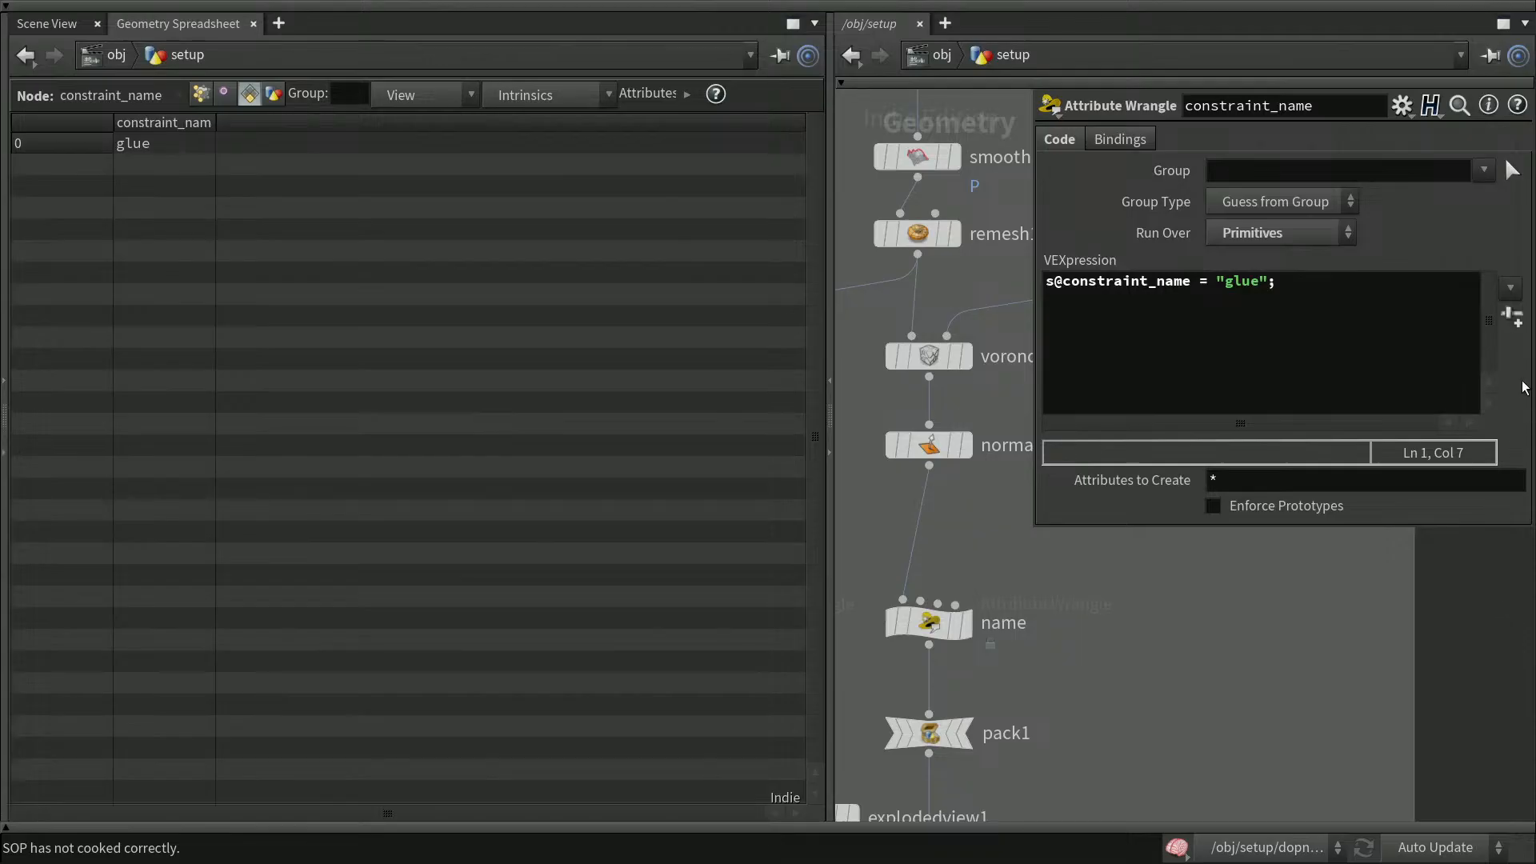
type("p")
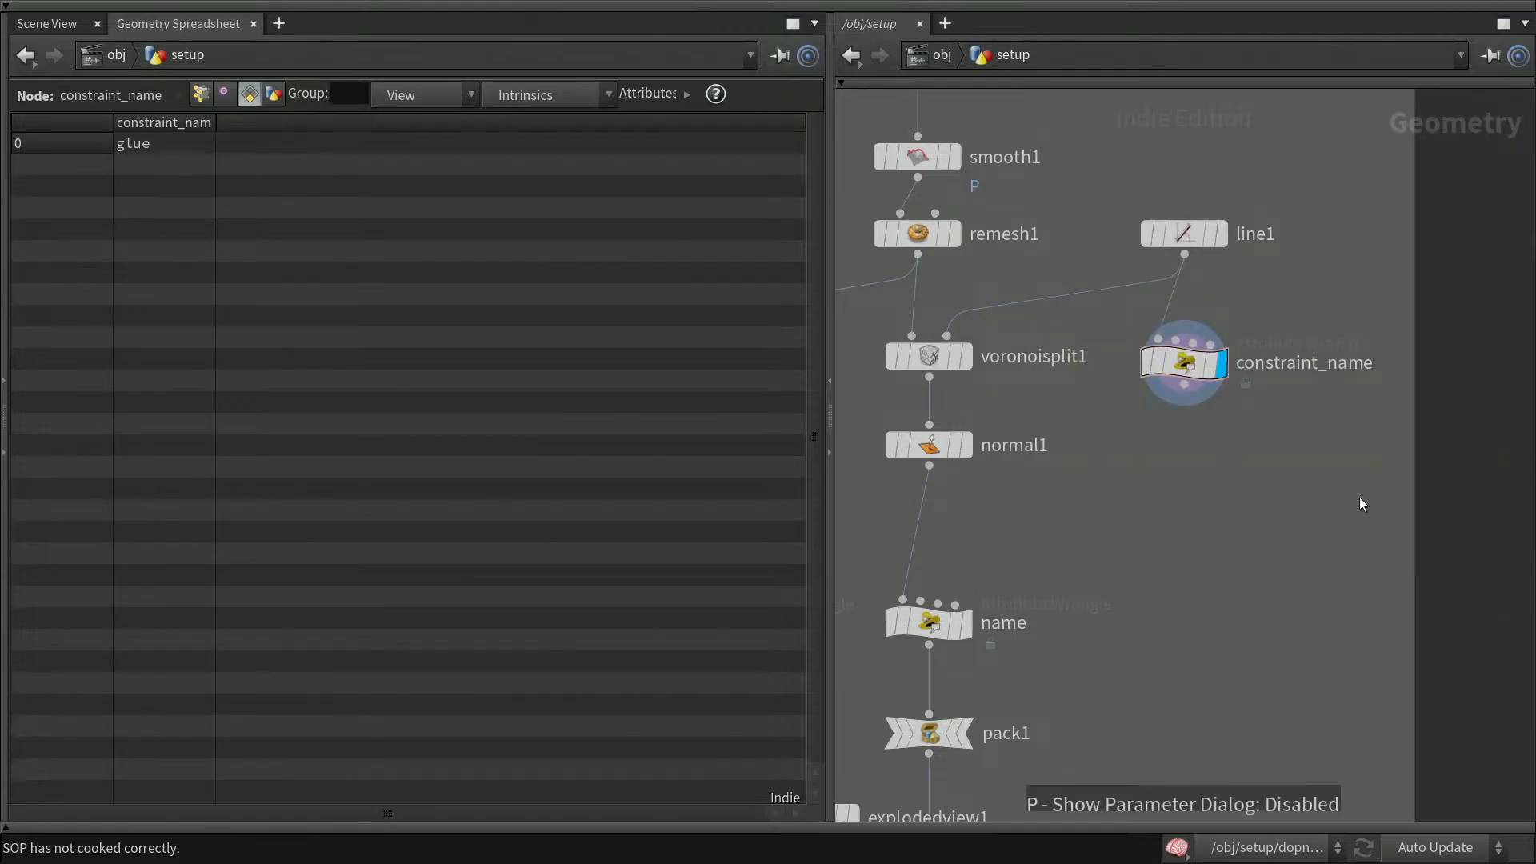
Add a Measure node below constraint_name and connect constraint_name into it
left_click_drag(215, 121, 241, 122)
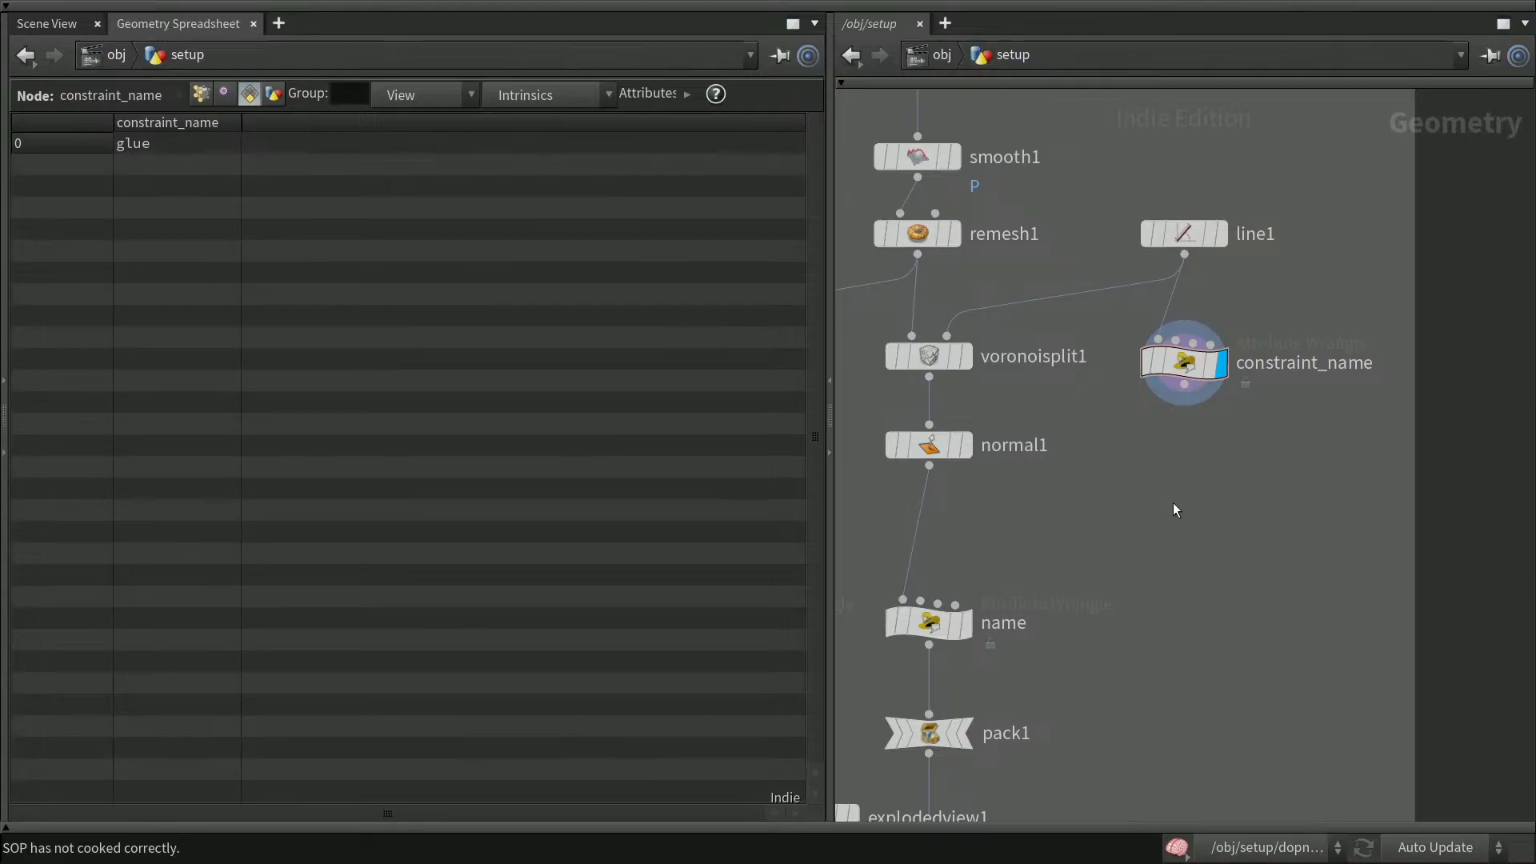
key("Tab")
type("meas")
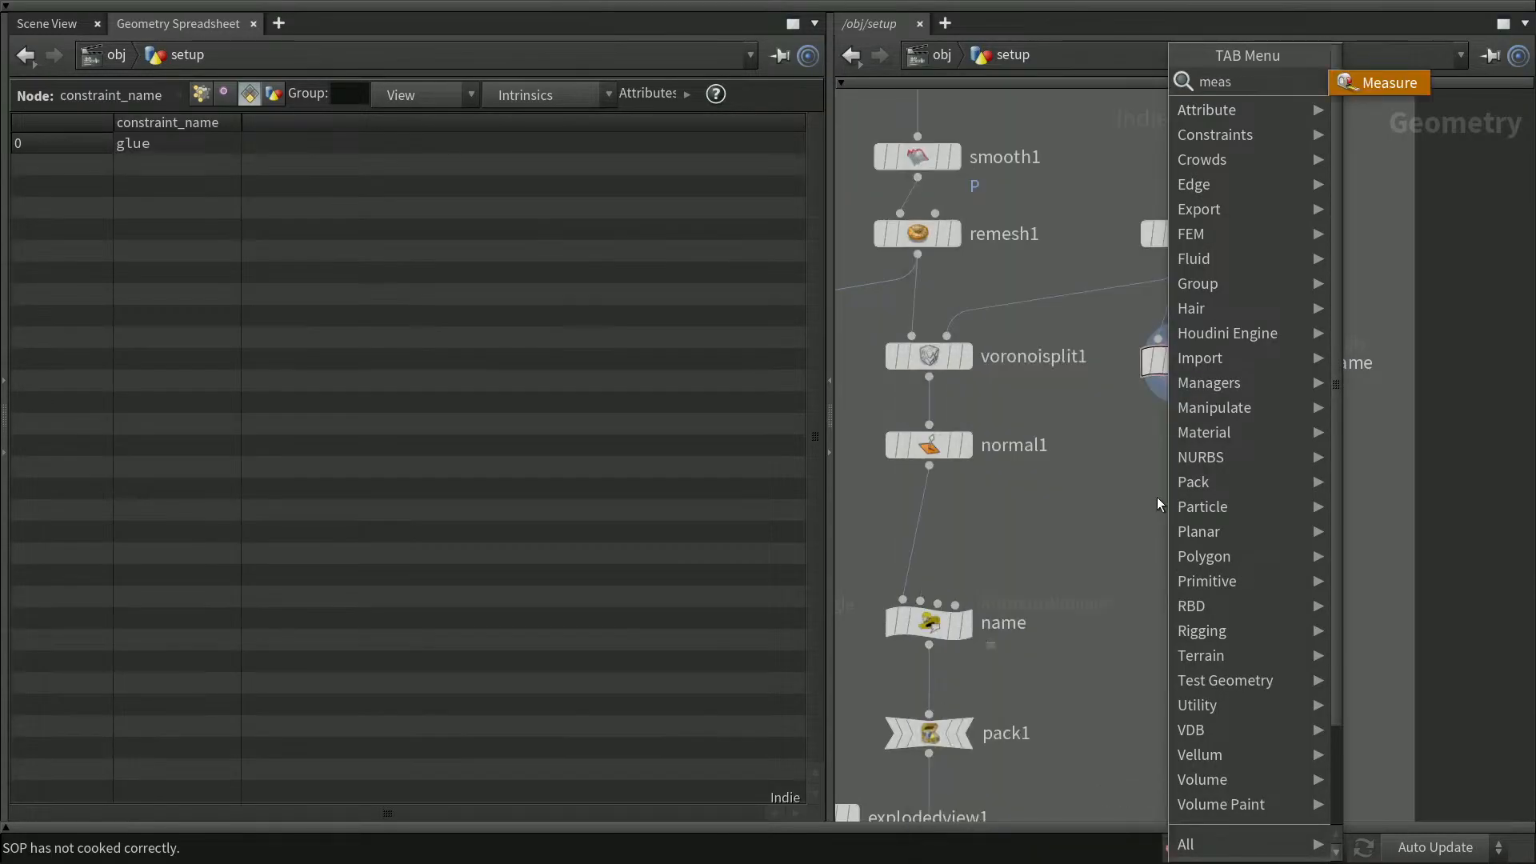
key("Return")
left_click(1159, 502)
left_click_drag(1155, 502, 1186, 450)
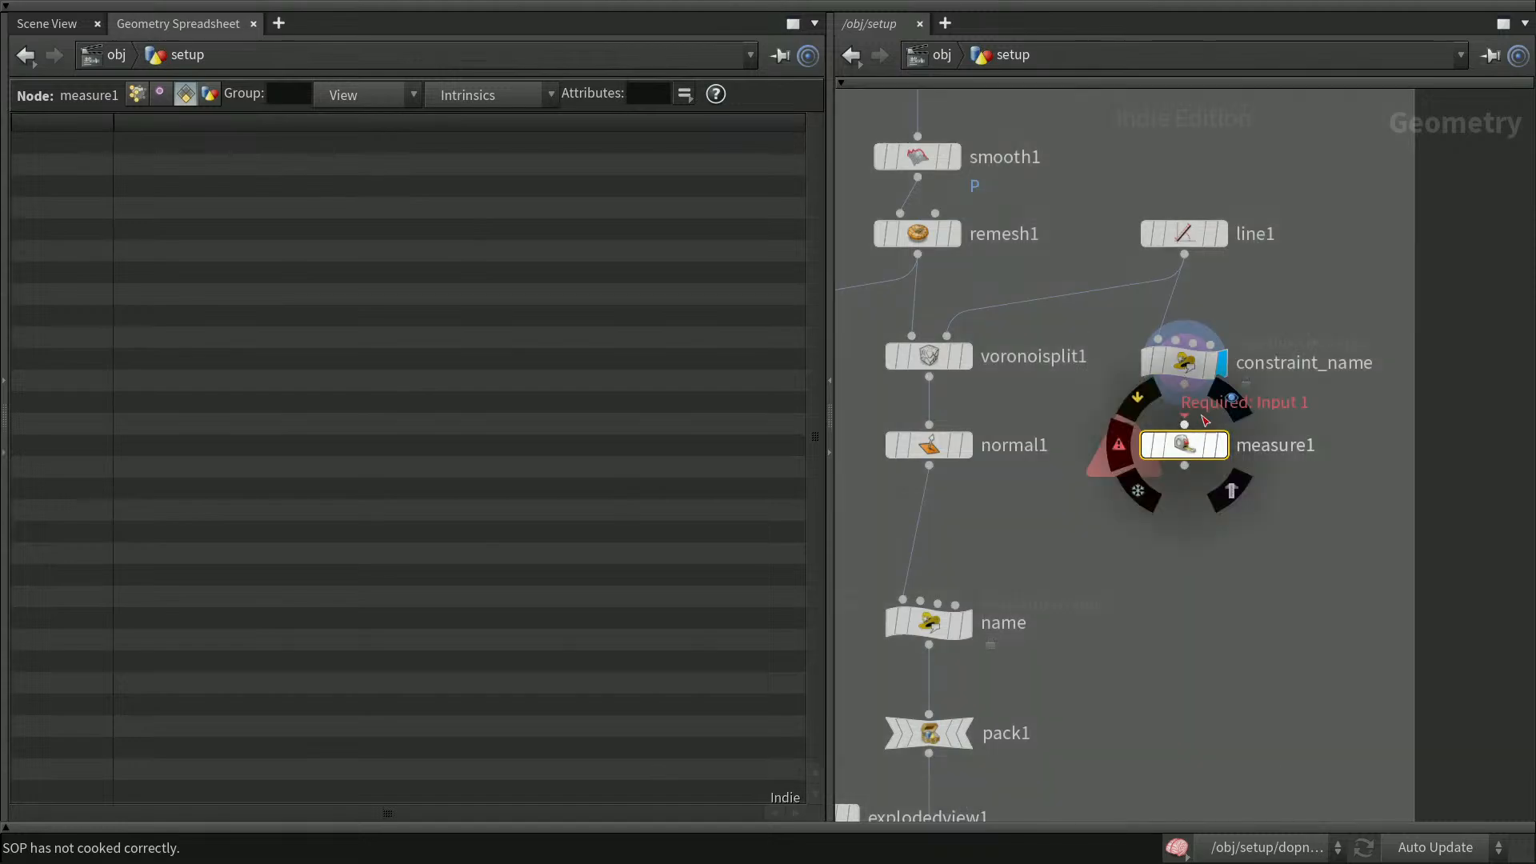
left_click_drag(1185, 387, 1194, 444)
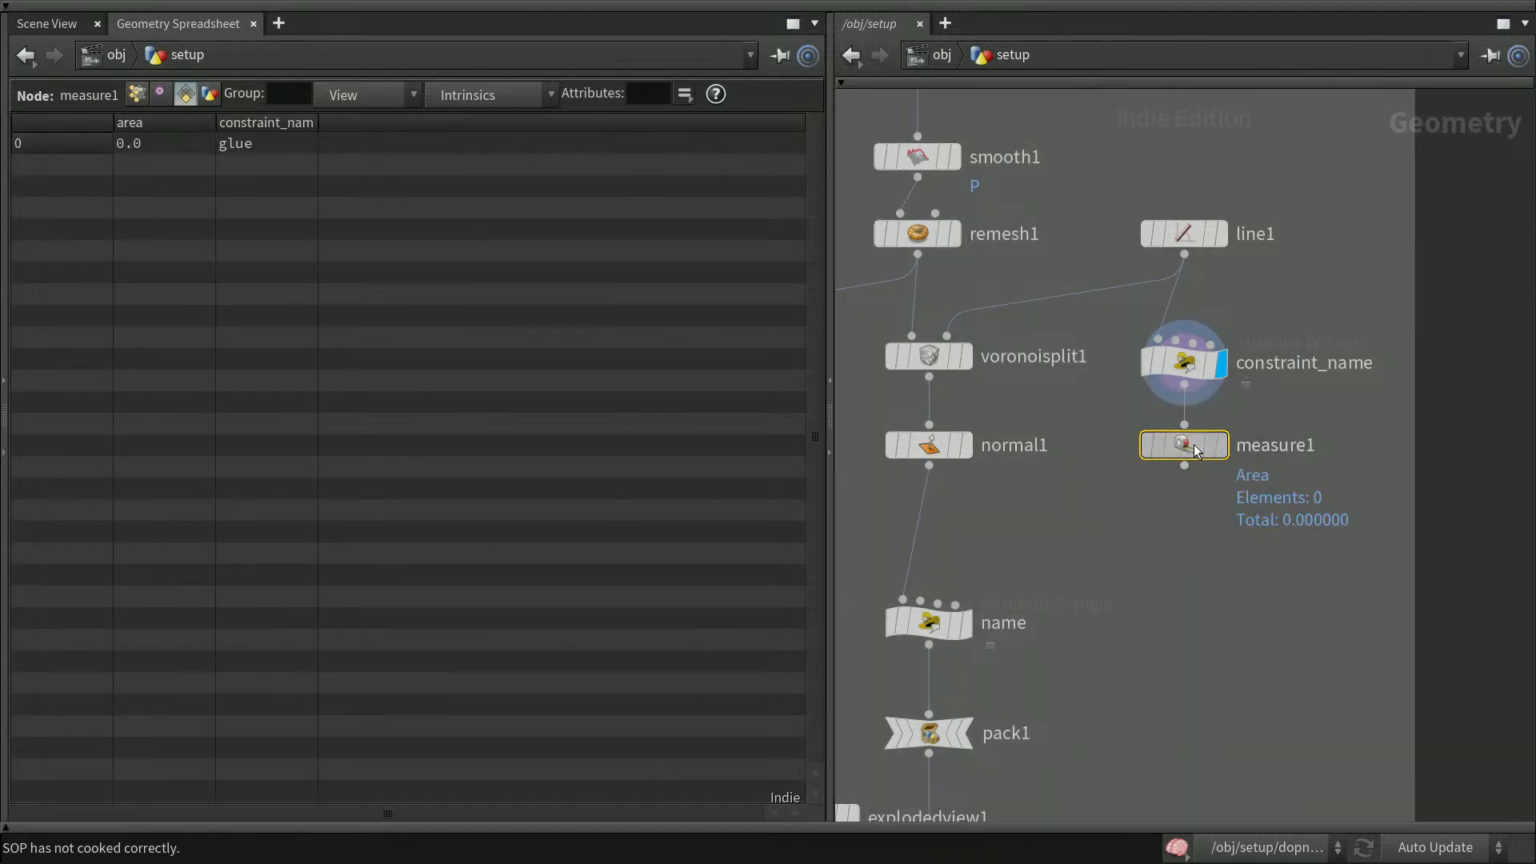
Set the Measure node to measure Perimeter and name its output attribute restlength
key("p")
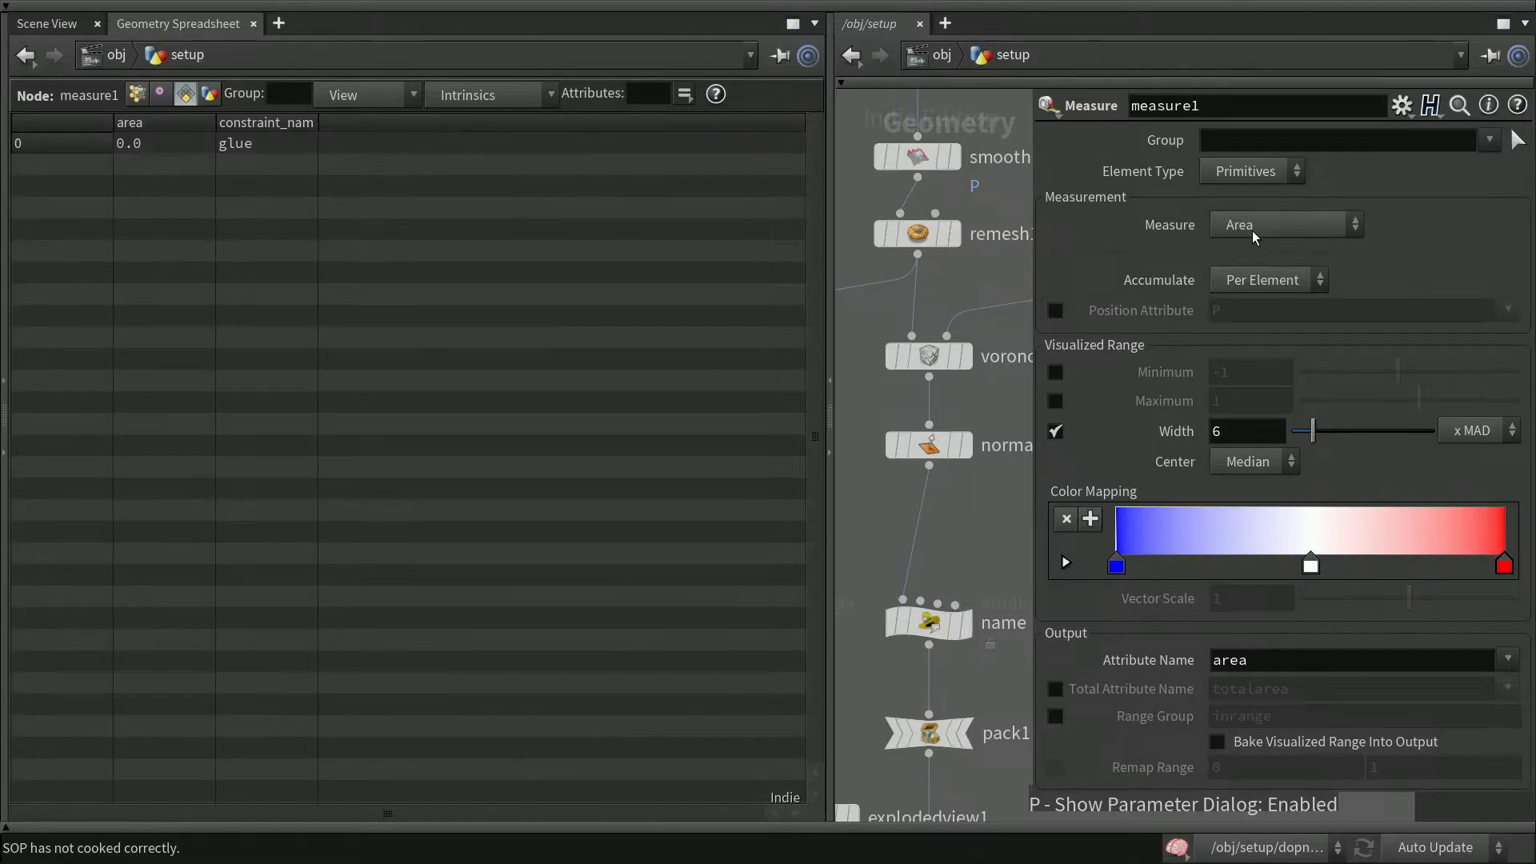
left_click(1270, 222)
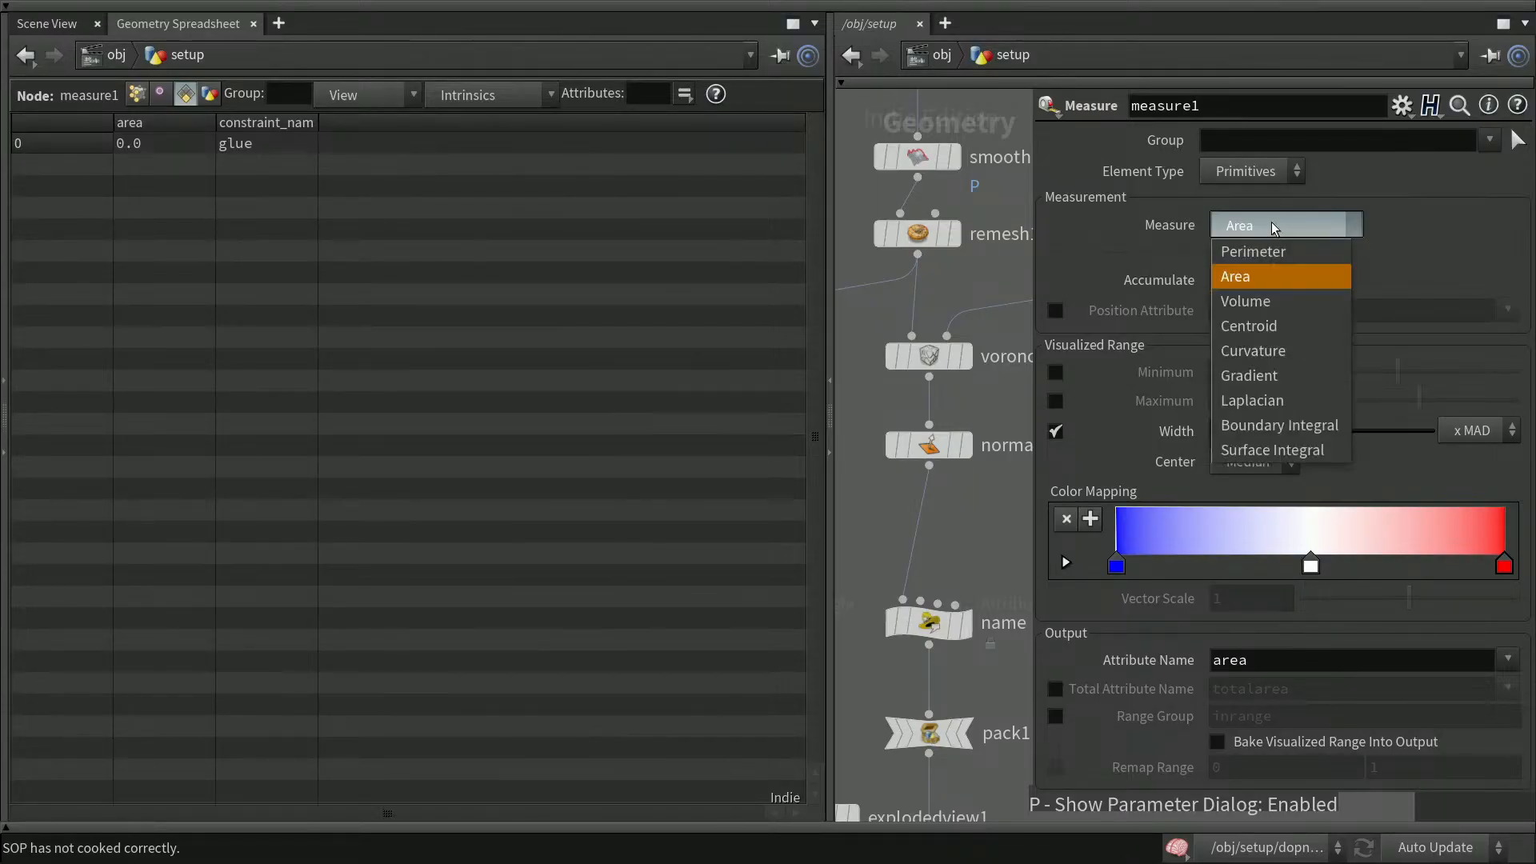
left_click(1270, 252)
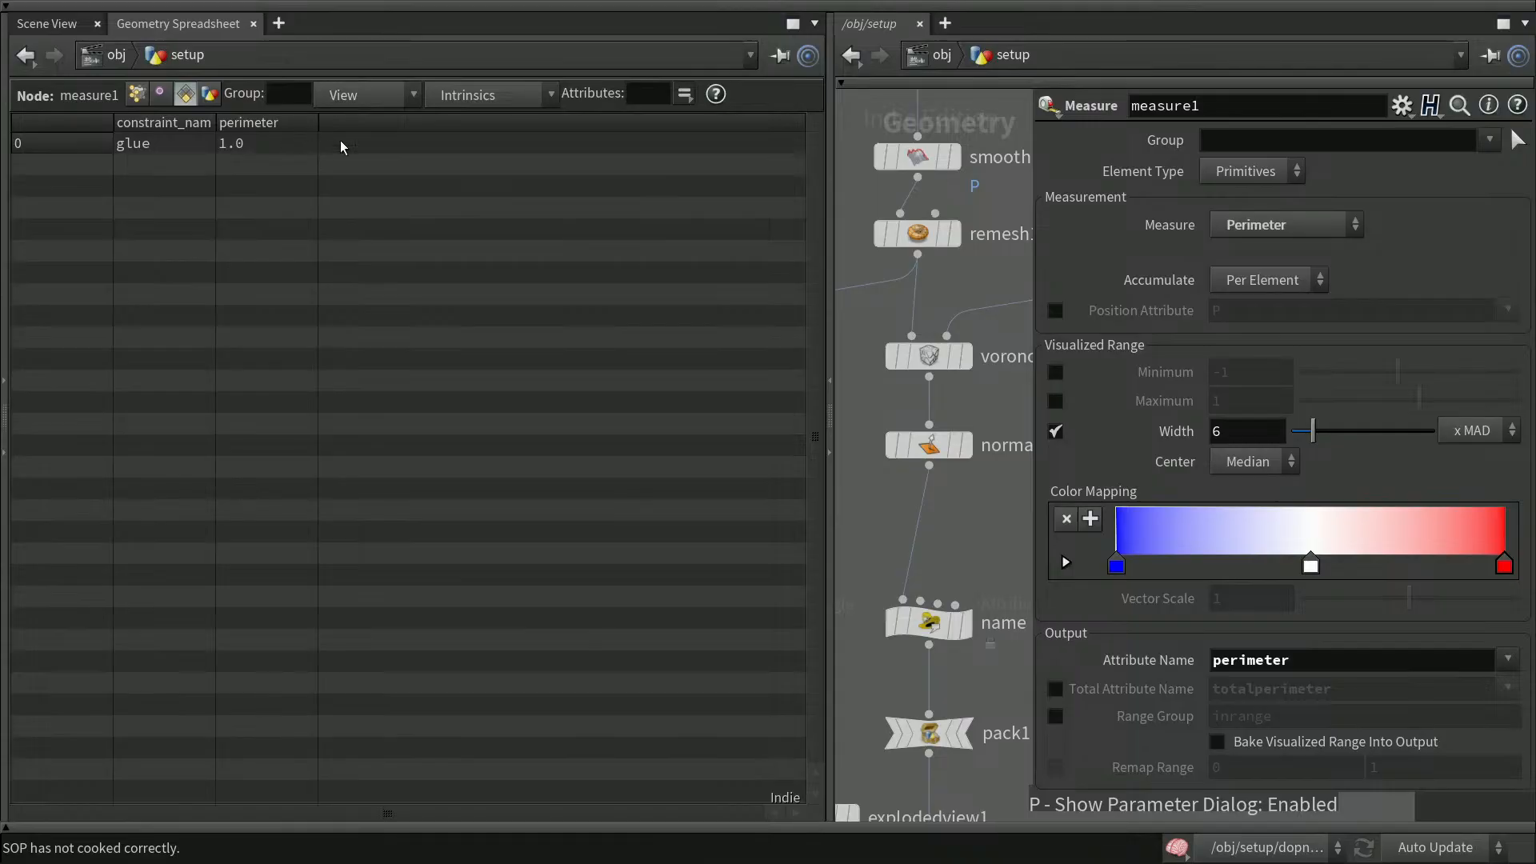
left_click_drag(1302, 658, 1205, 648)
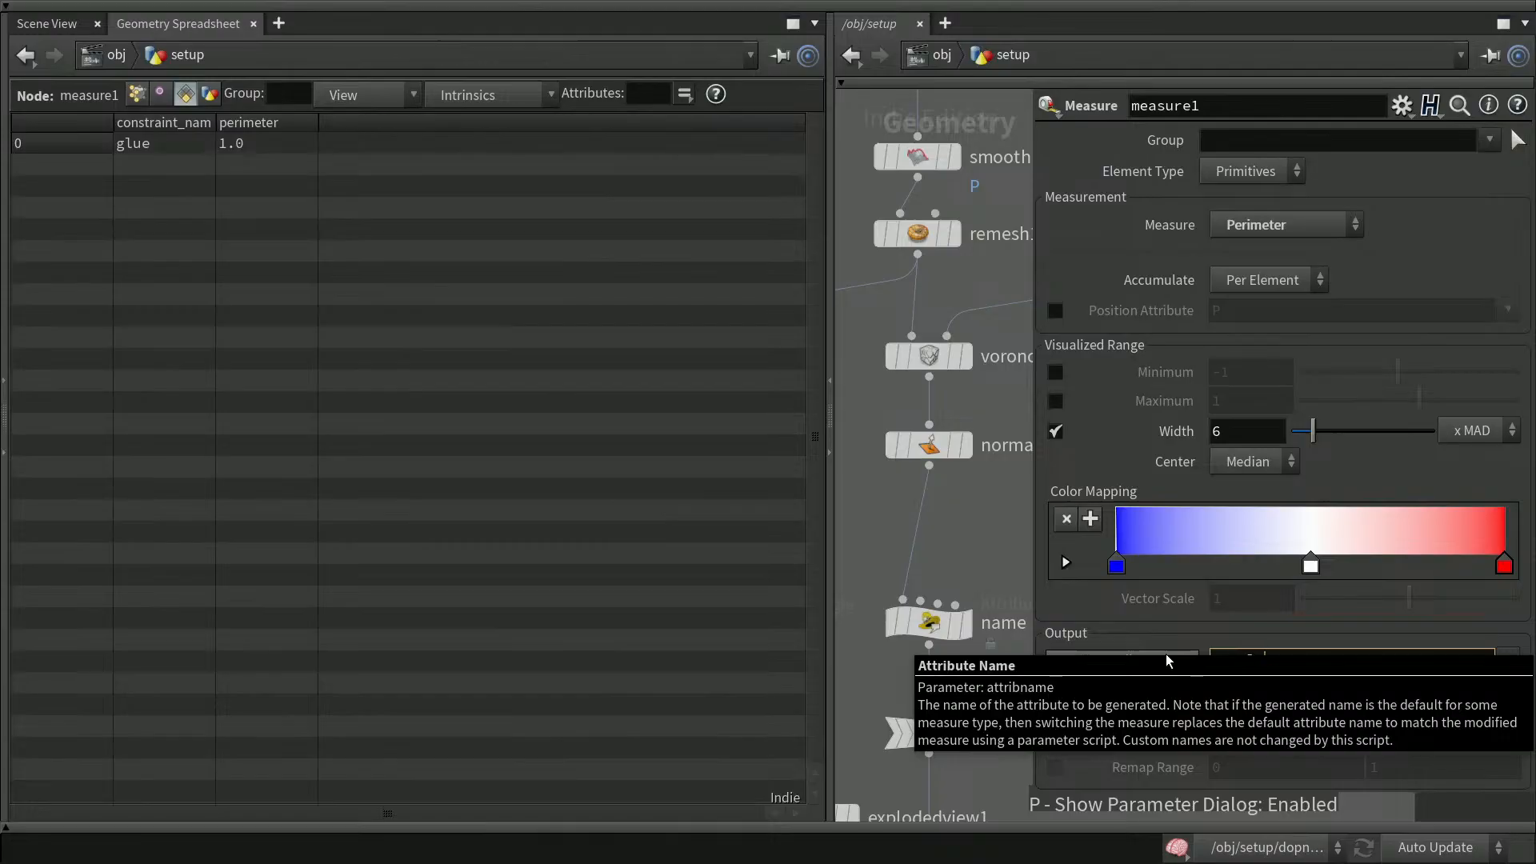
type("restlength")
key("Return")
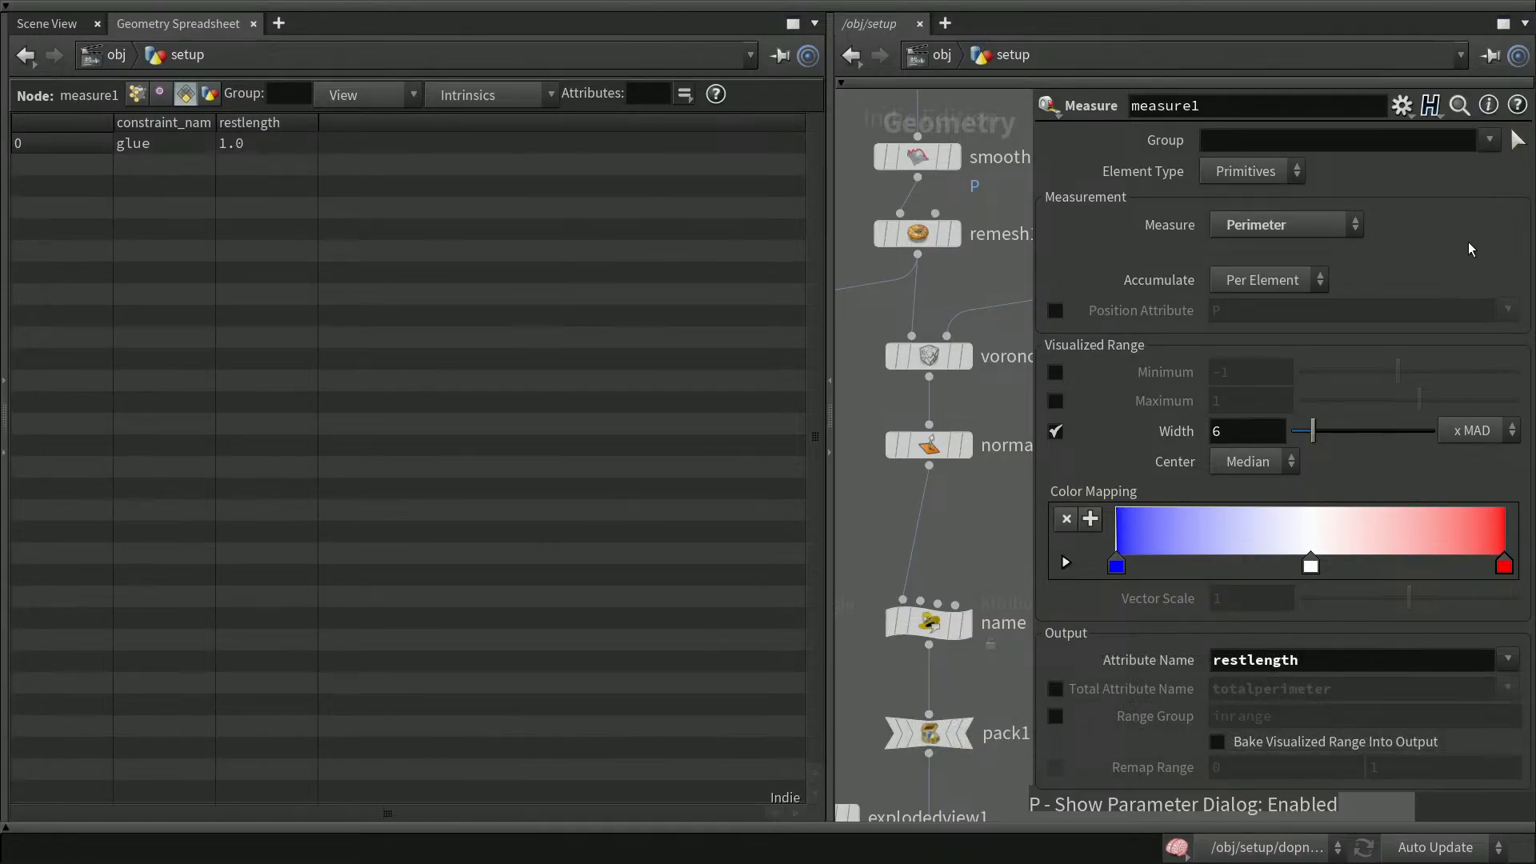
key("p")
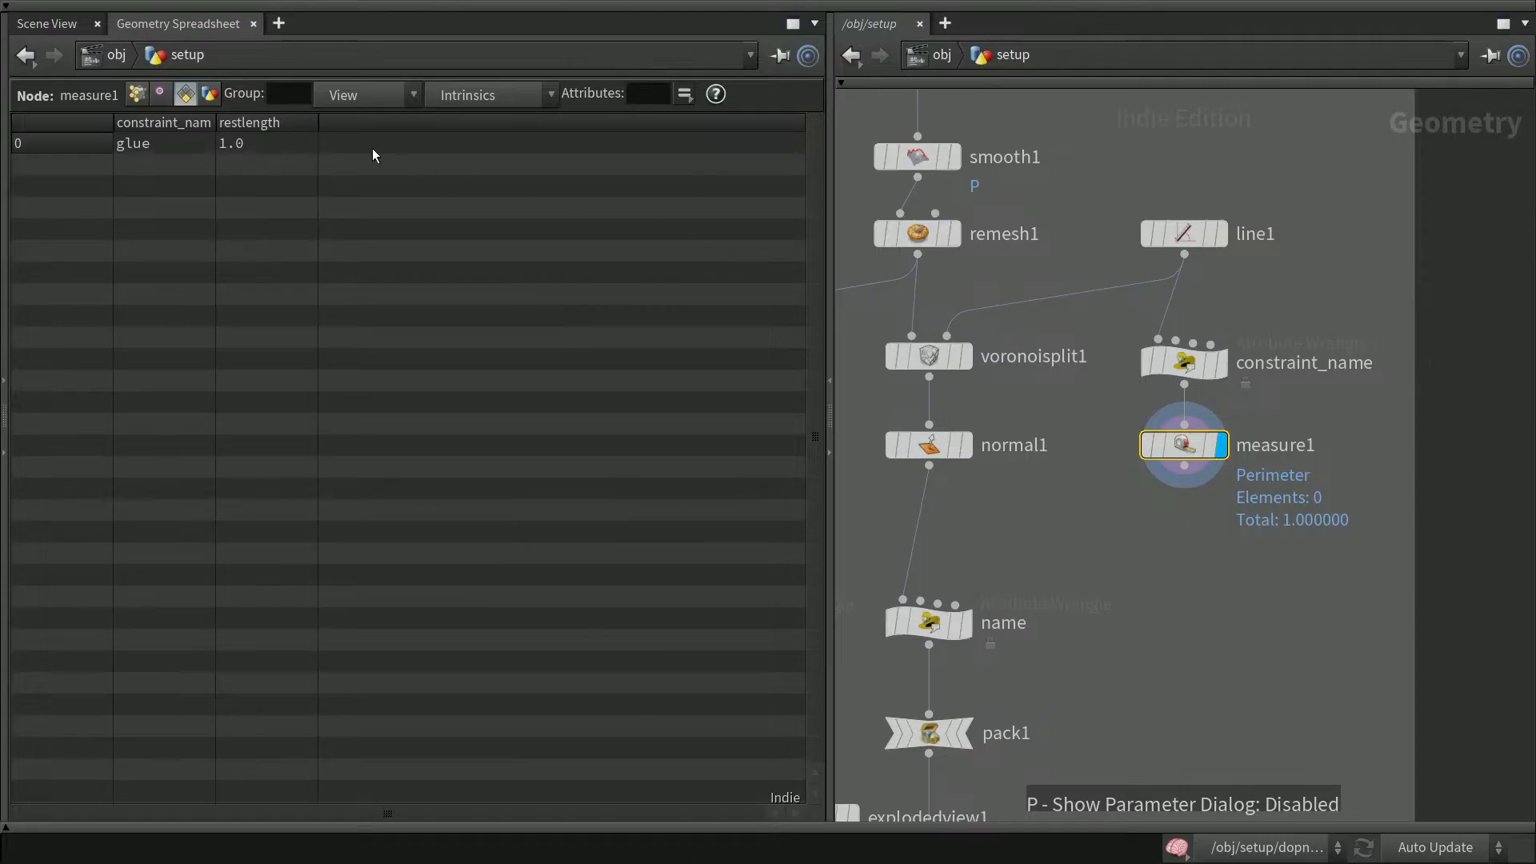
Show measure1's point attributes in the Geometry Spreadsheet
left_click_drag(215, 122, 235, 121)
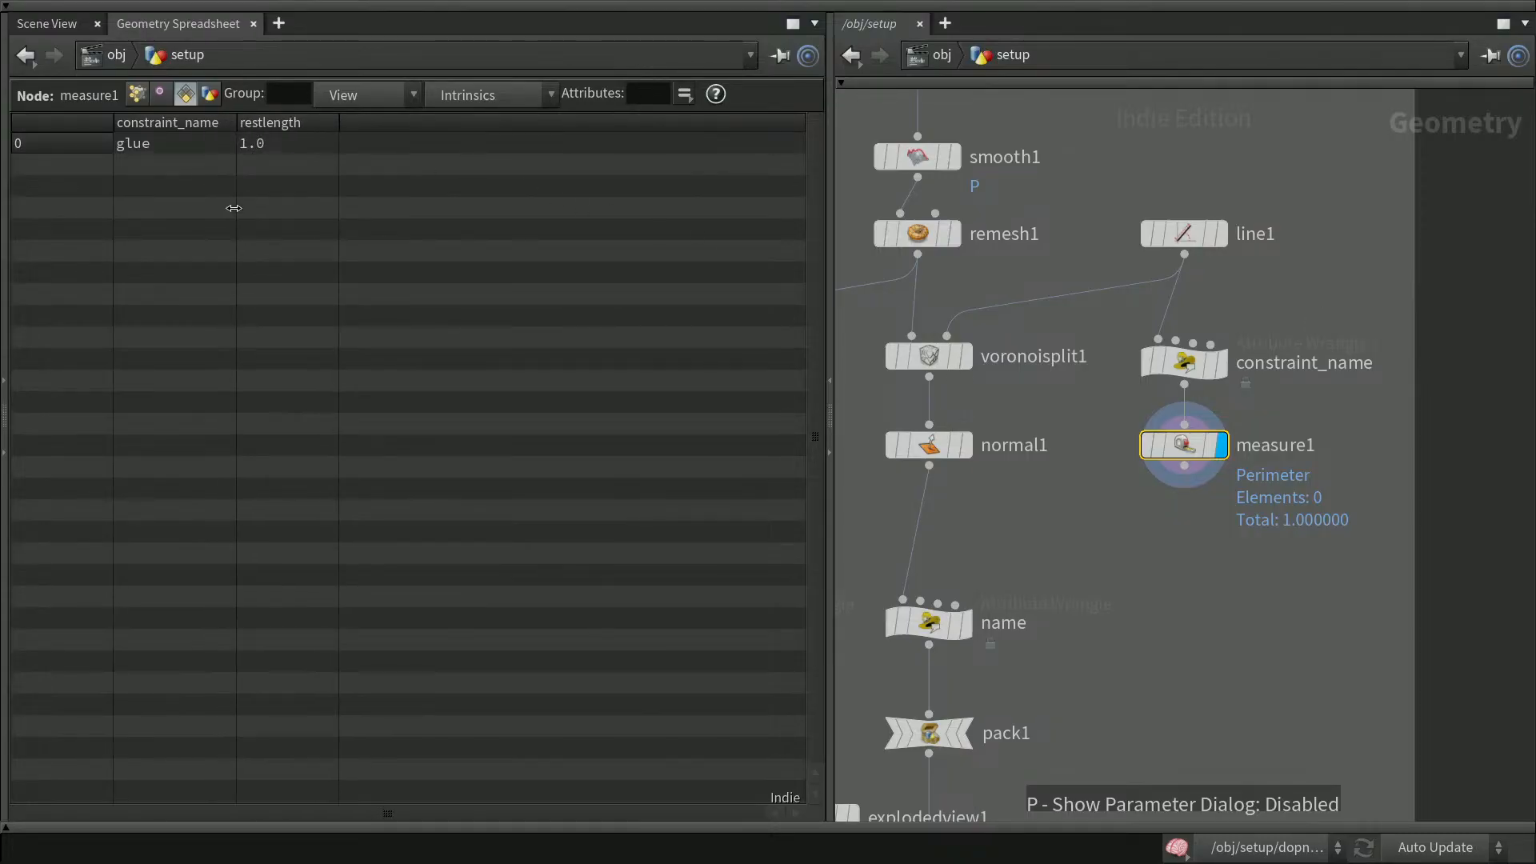
left_click(138, 95)
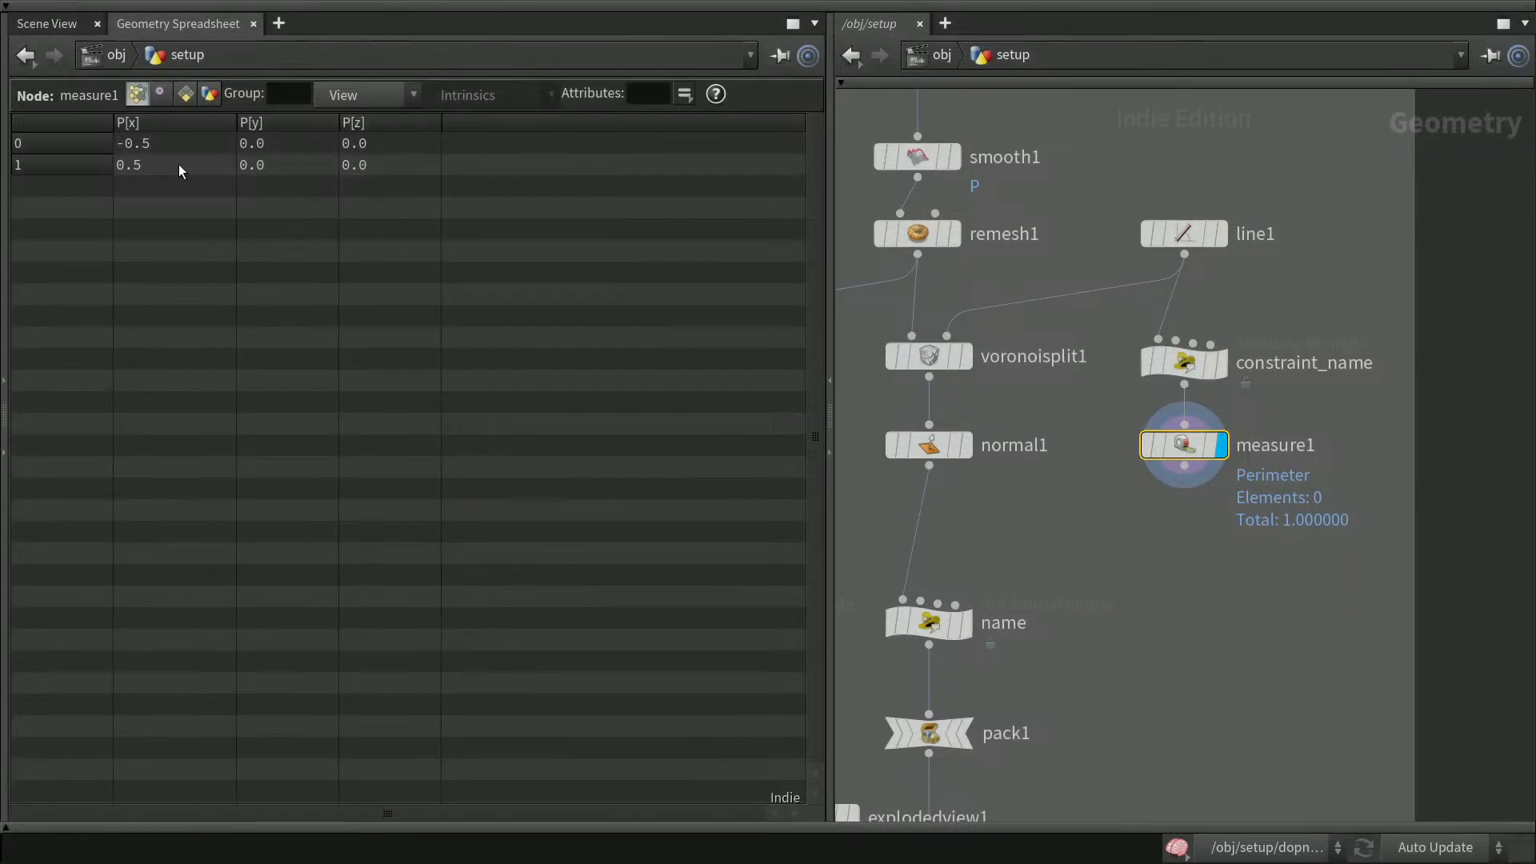
Add an Attribute Wrangle node below measure1 and connect measure1 into it
middle_click_drag(1467, 556, 1458, 470)
left_click(1181, 568)
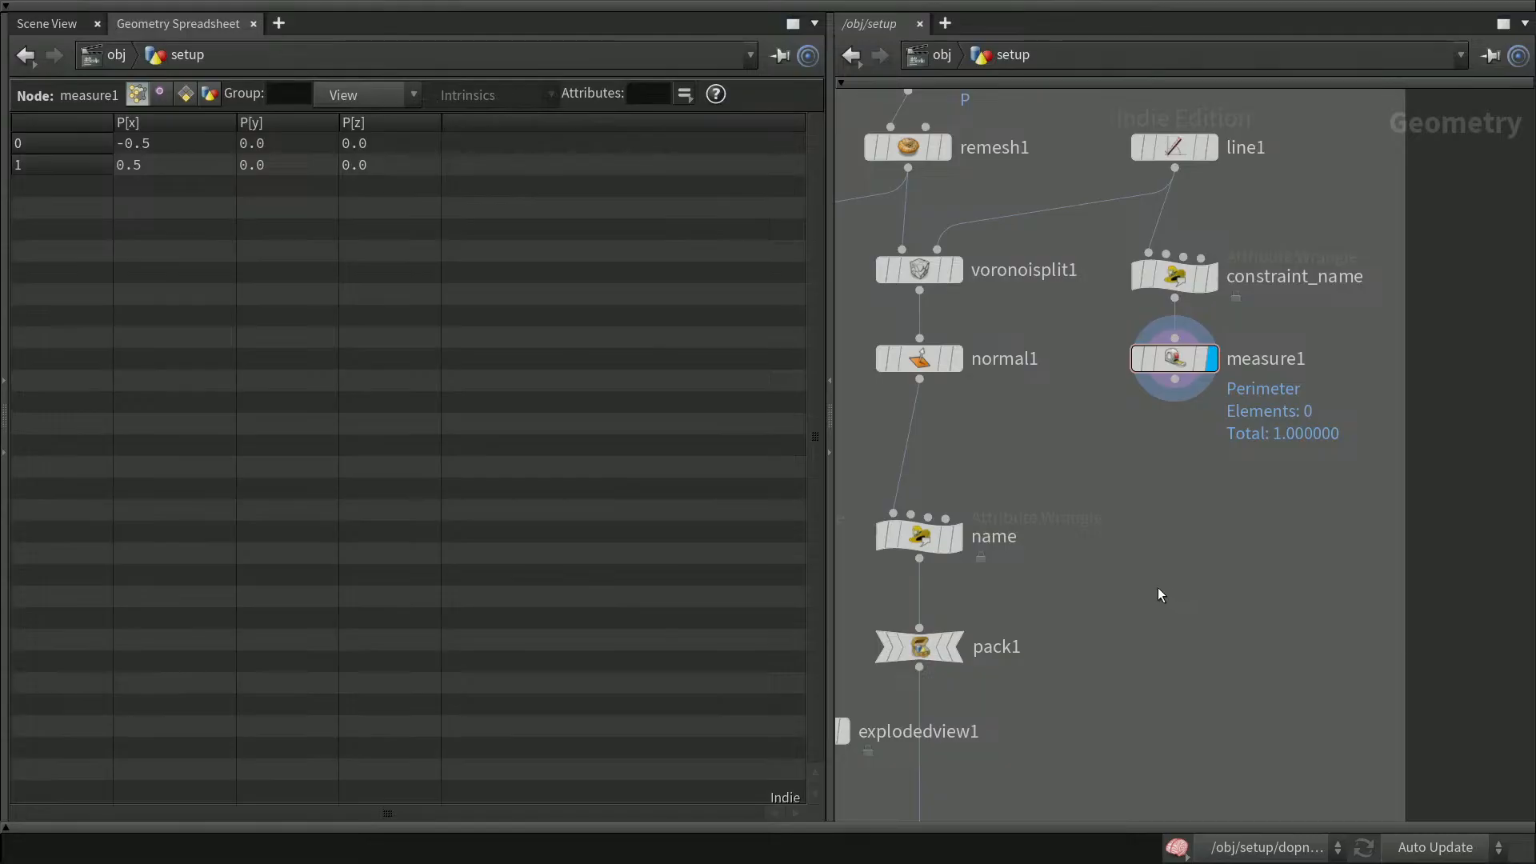
key("Tab")
type("at")
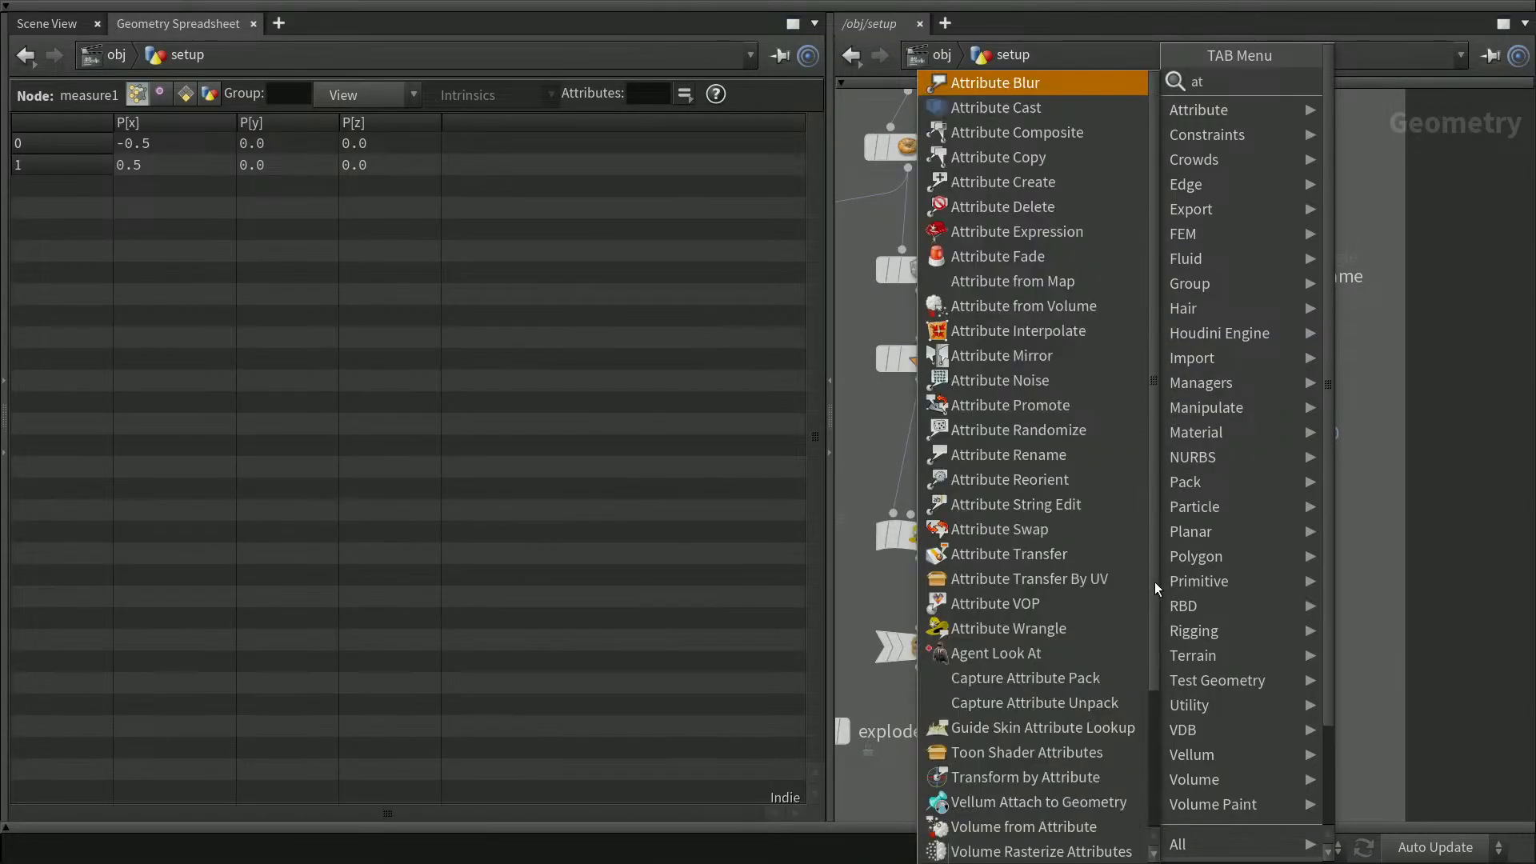
type("w")
key("Return")
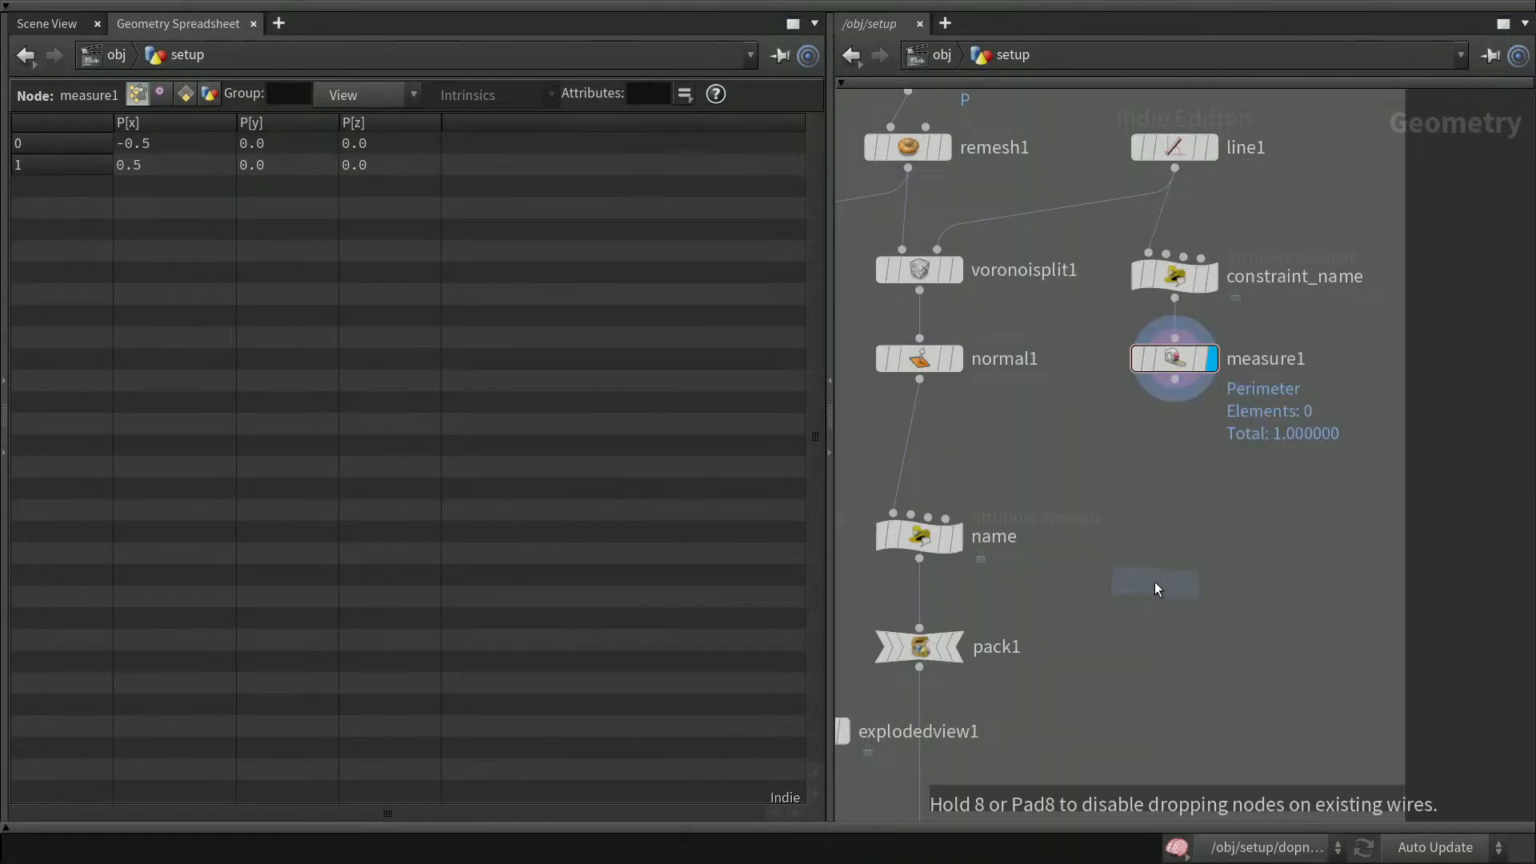
left_click(1155, 582)
left_click_drag(1157, 588, 1178, 552)
left_click_drag(1175, 381, 1149, 512)
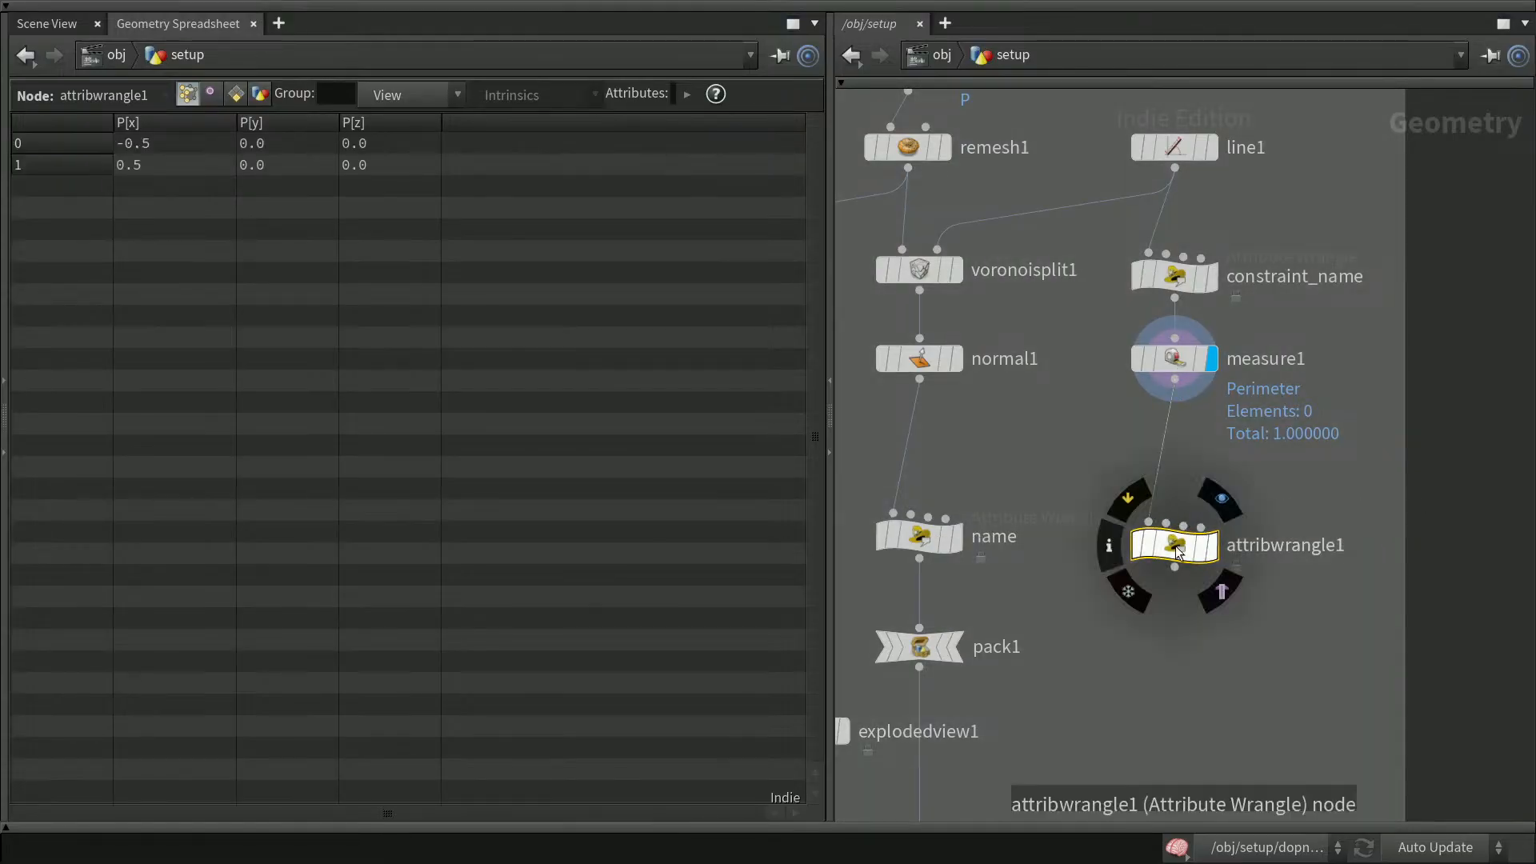
Rename the new wrangle node to name2
left_click(1274, 537)
left_click_drag(1352, 538, 1226, 541)
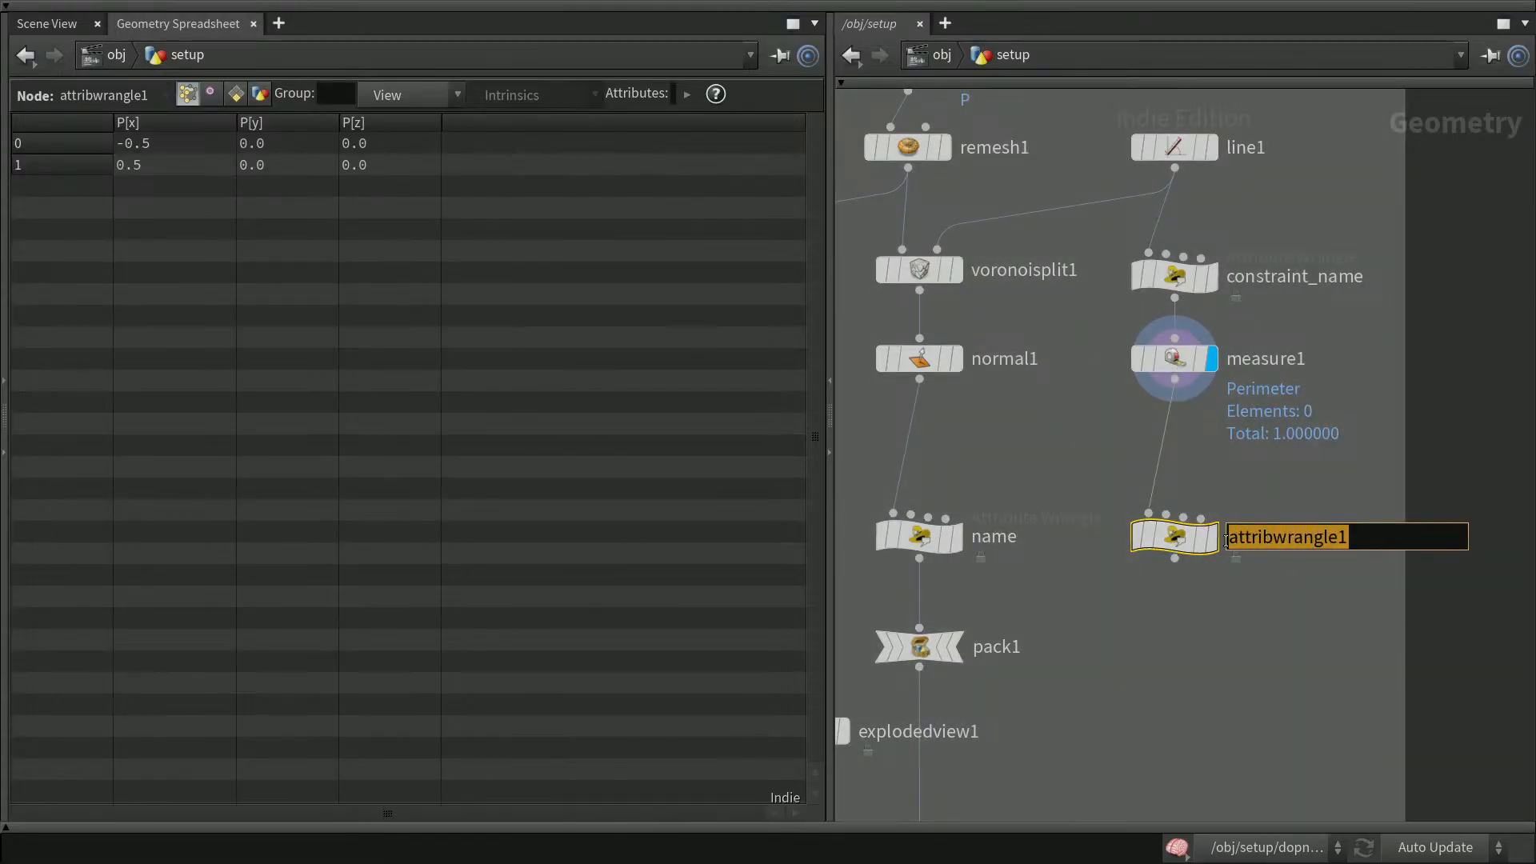
type("name2")
key("Return")
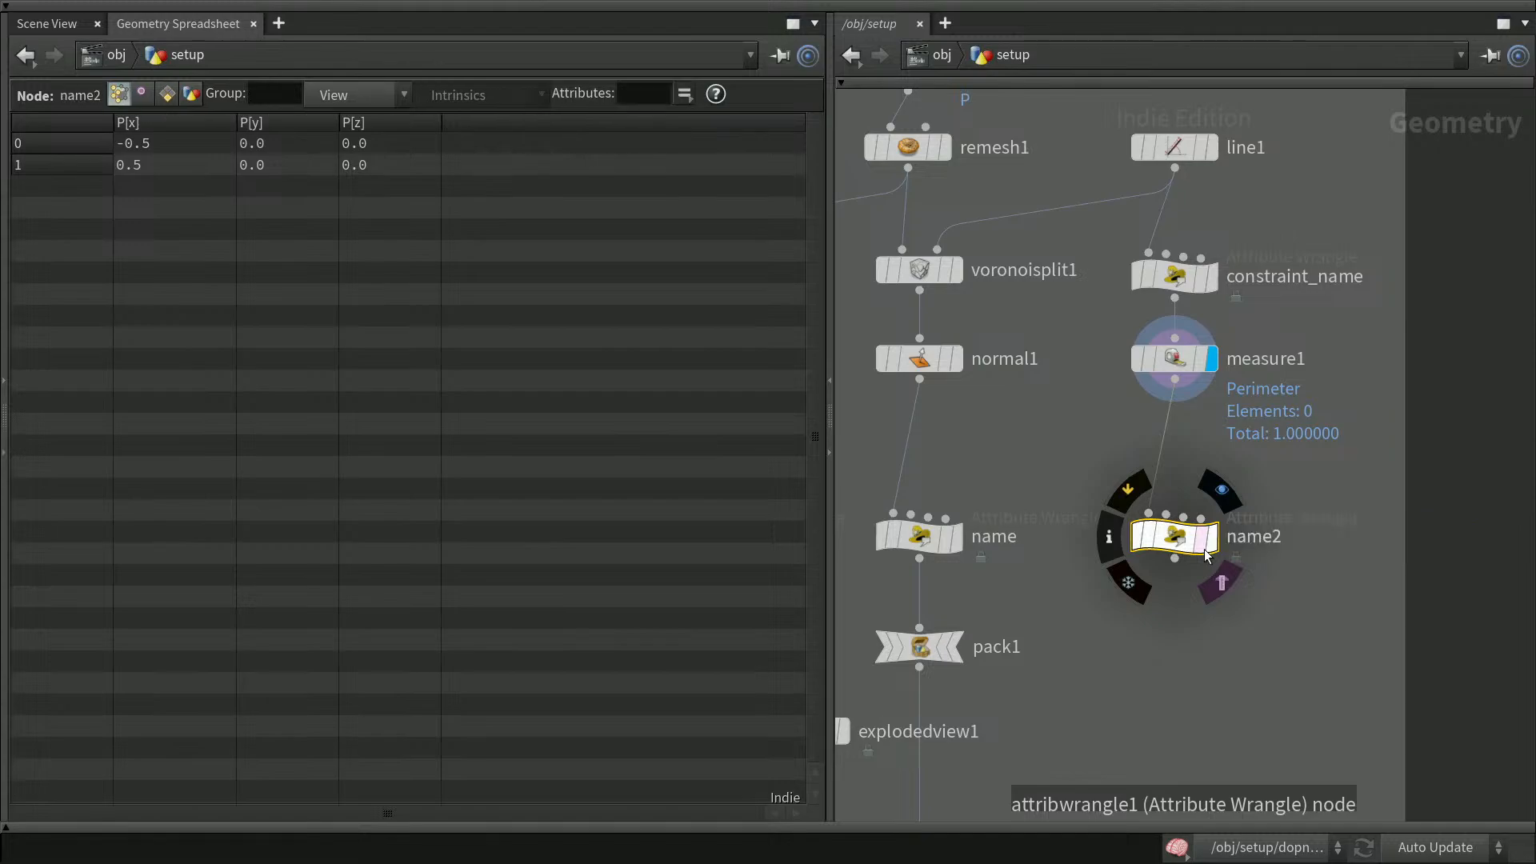
left_click(1212, 540)
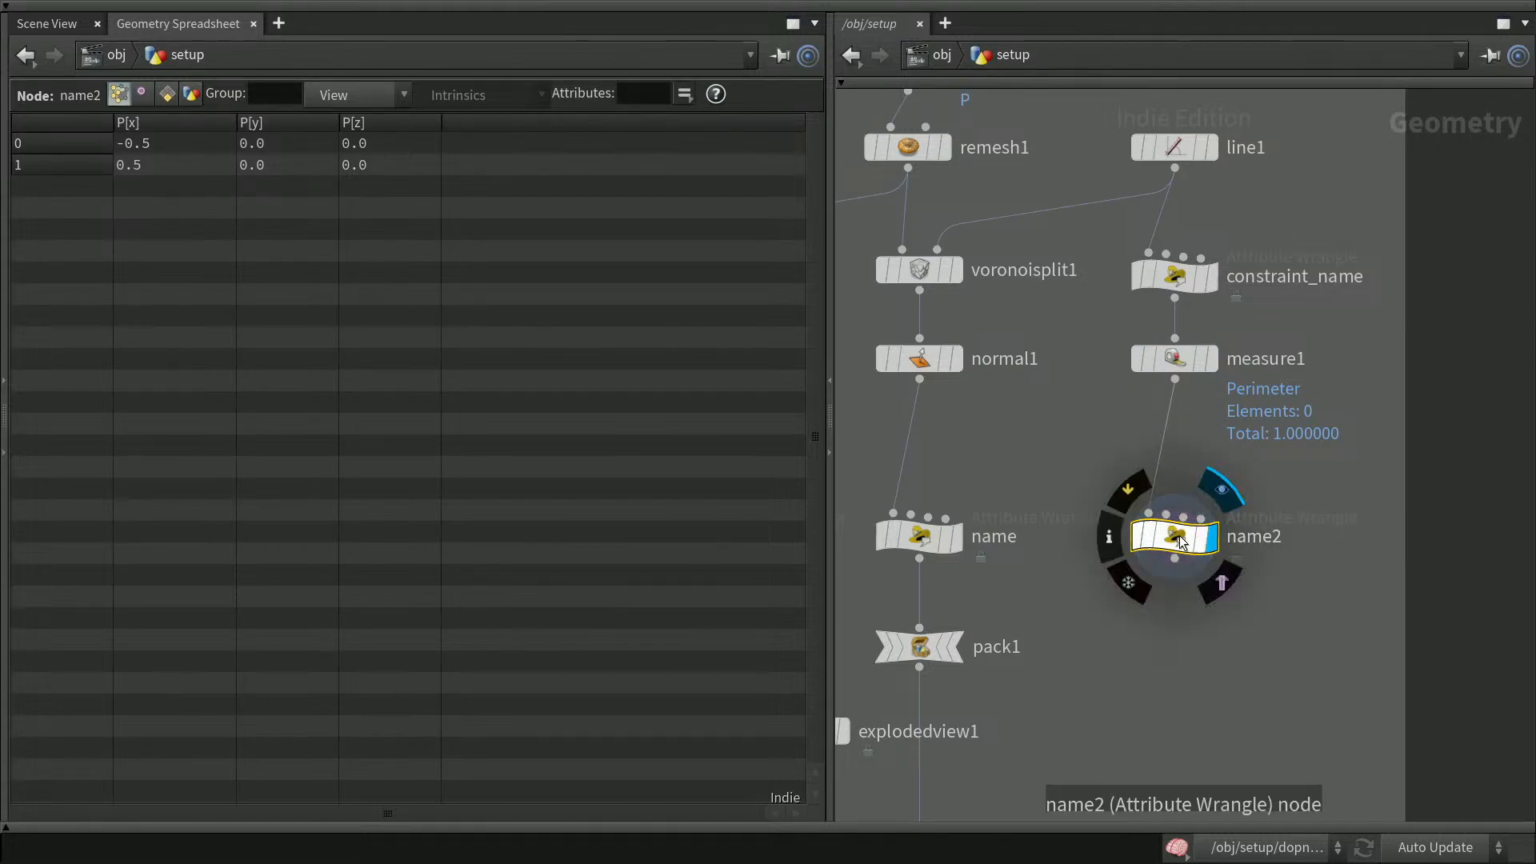
key("p")
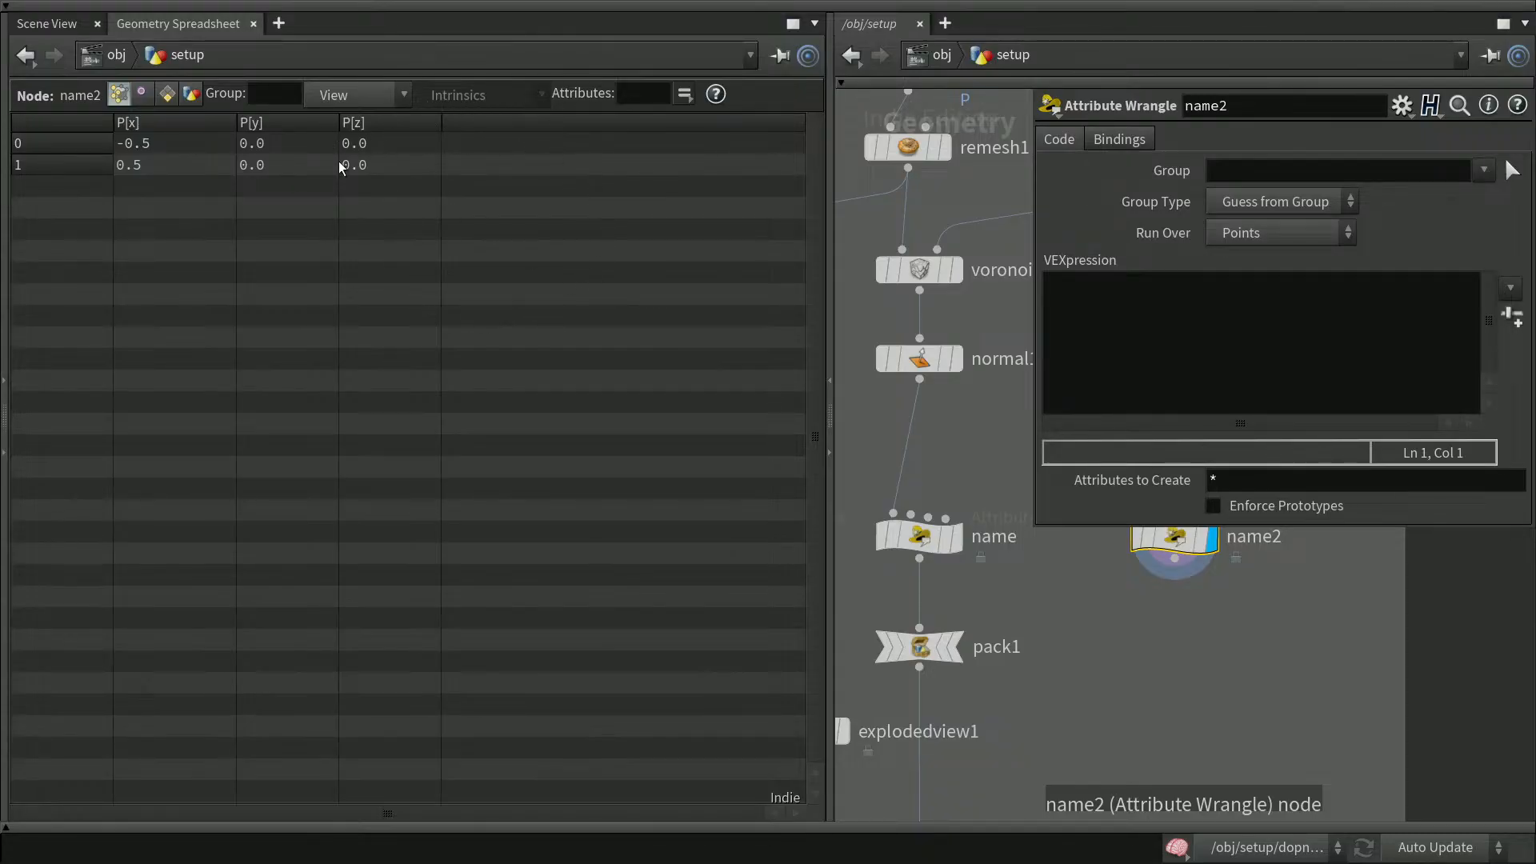
left_click(1152, 340)
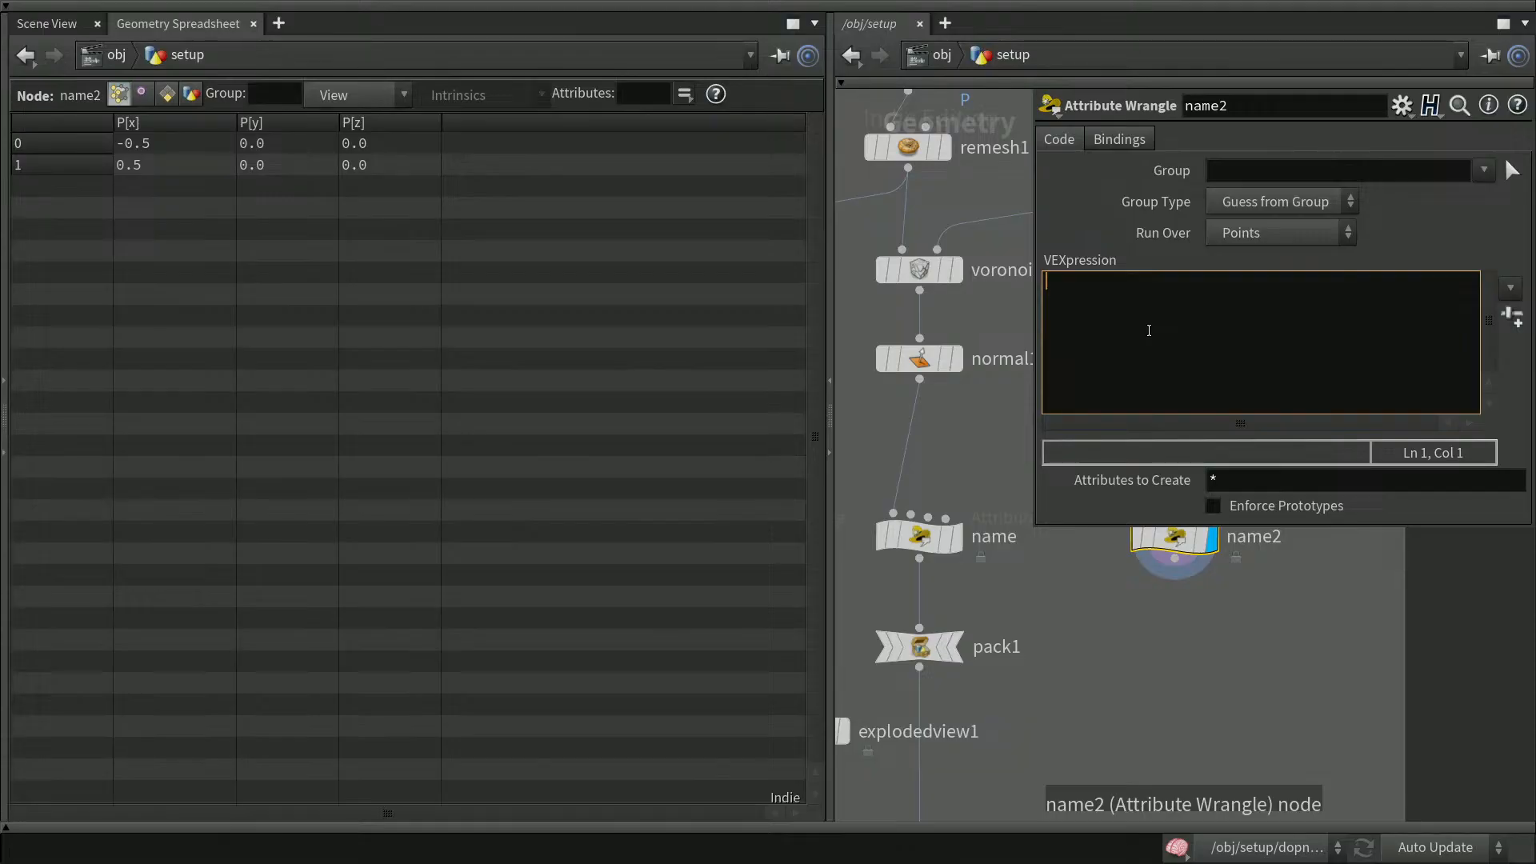
type("s@name = \"")
key("BackSpace")
type("sprin")
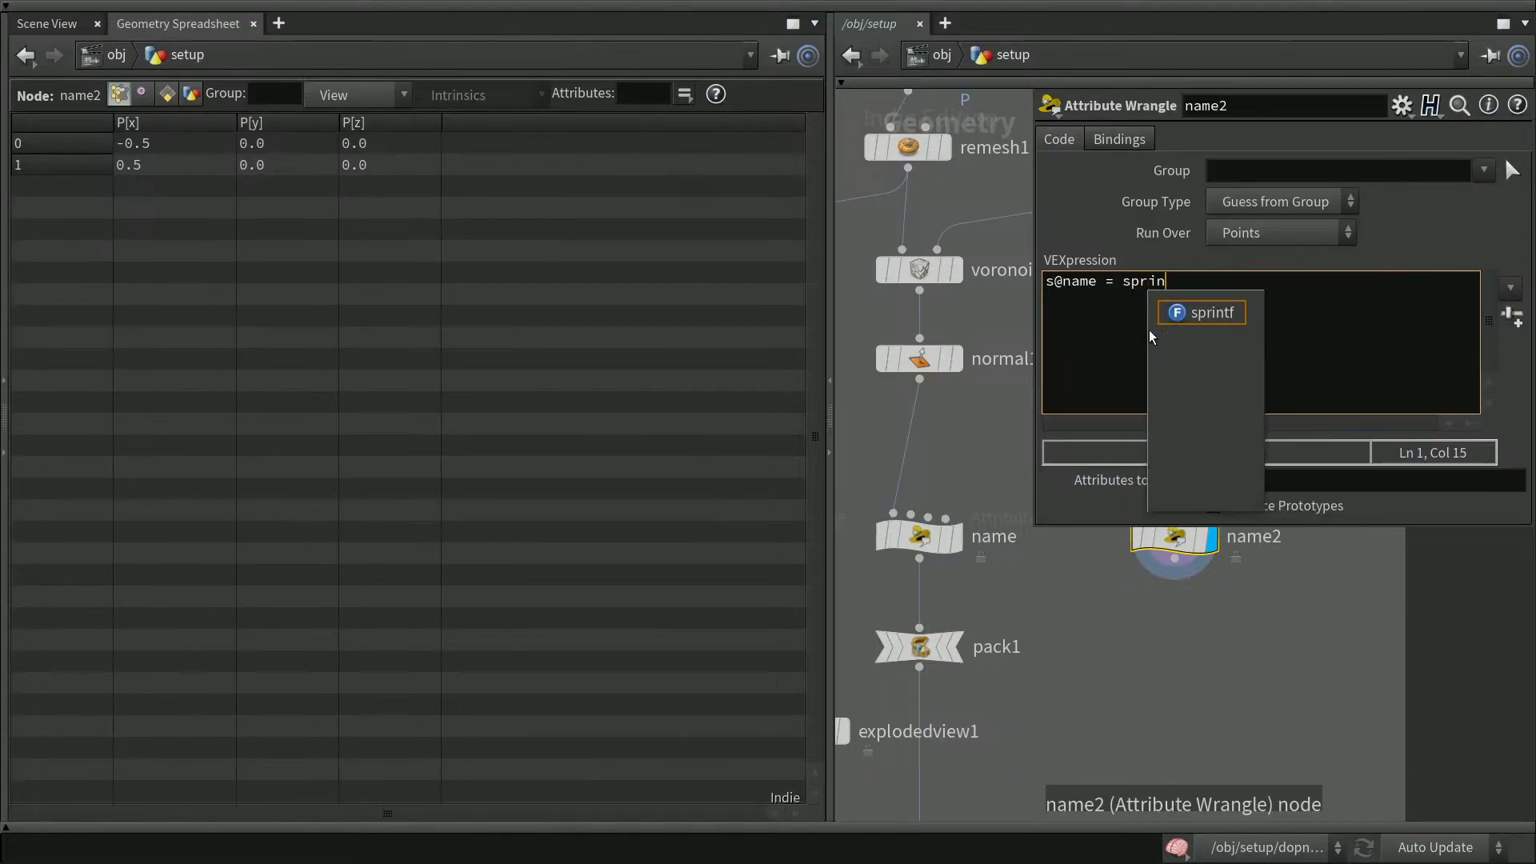
key("Return")
type("(")
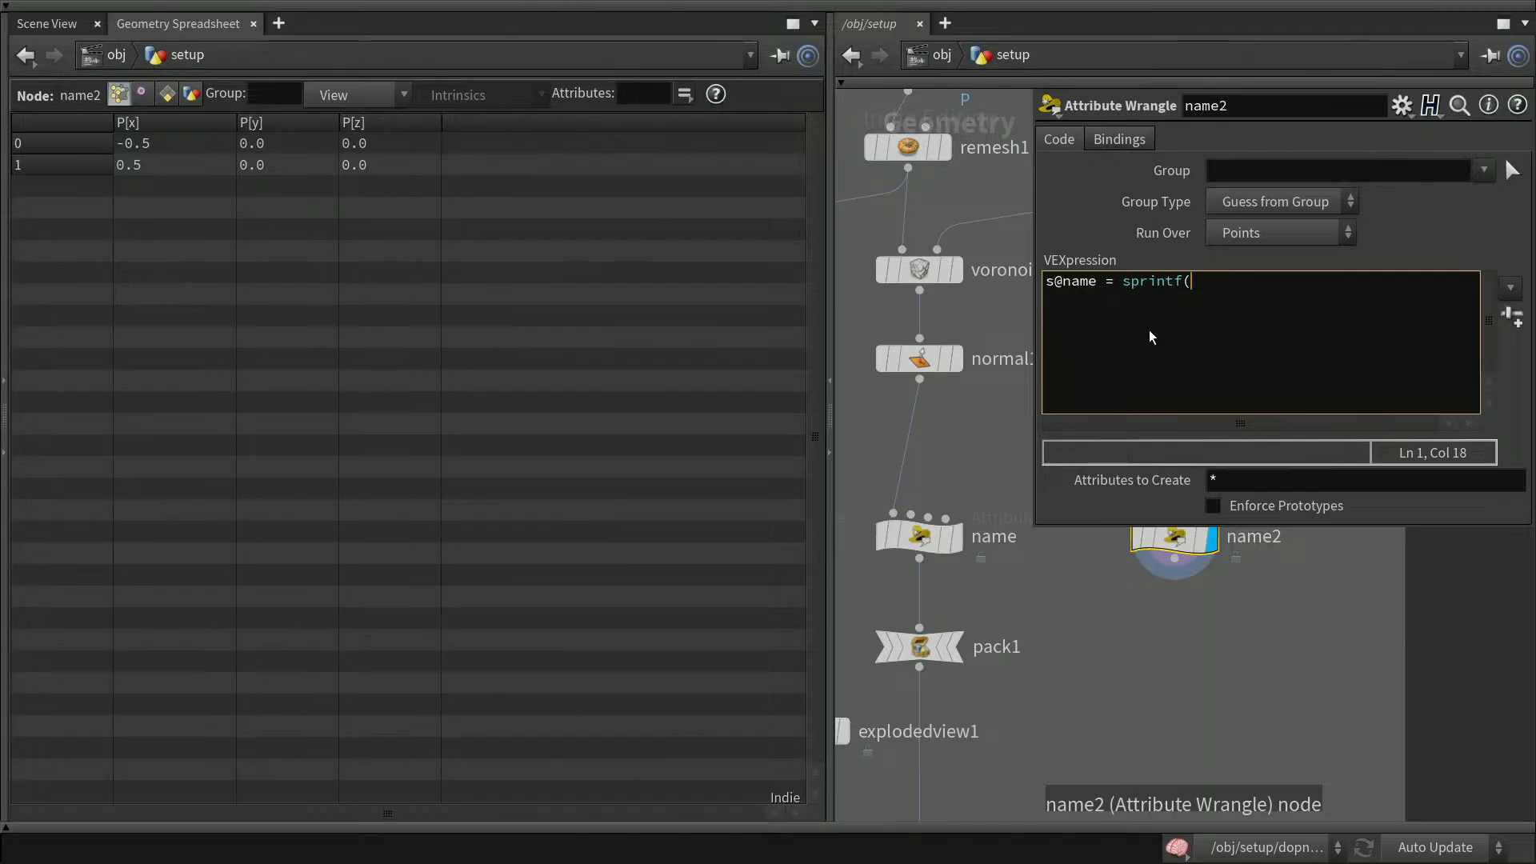
left_click(1124, 282)
left_click_drag(1131, 282, 1184, 292)
left_click(1183, 293)
left_click(1201, 303)
type("\"piece%d\"")
key("Left")
key("Left")
key("Right")
key("Right")
key("Right")
type(", @ptnum)")
type(";")
left_click(1460, 214)
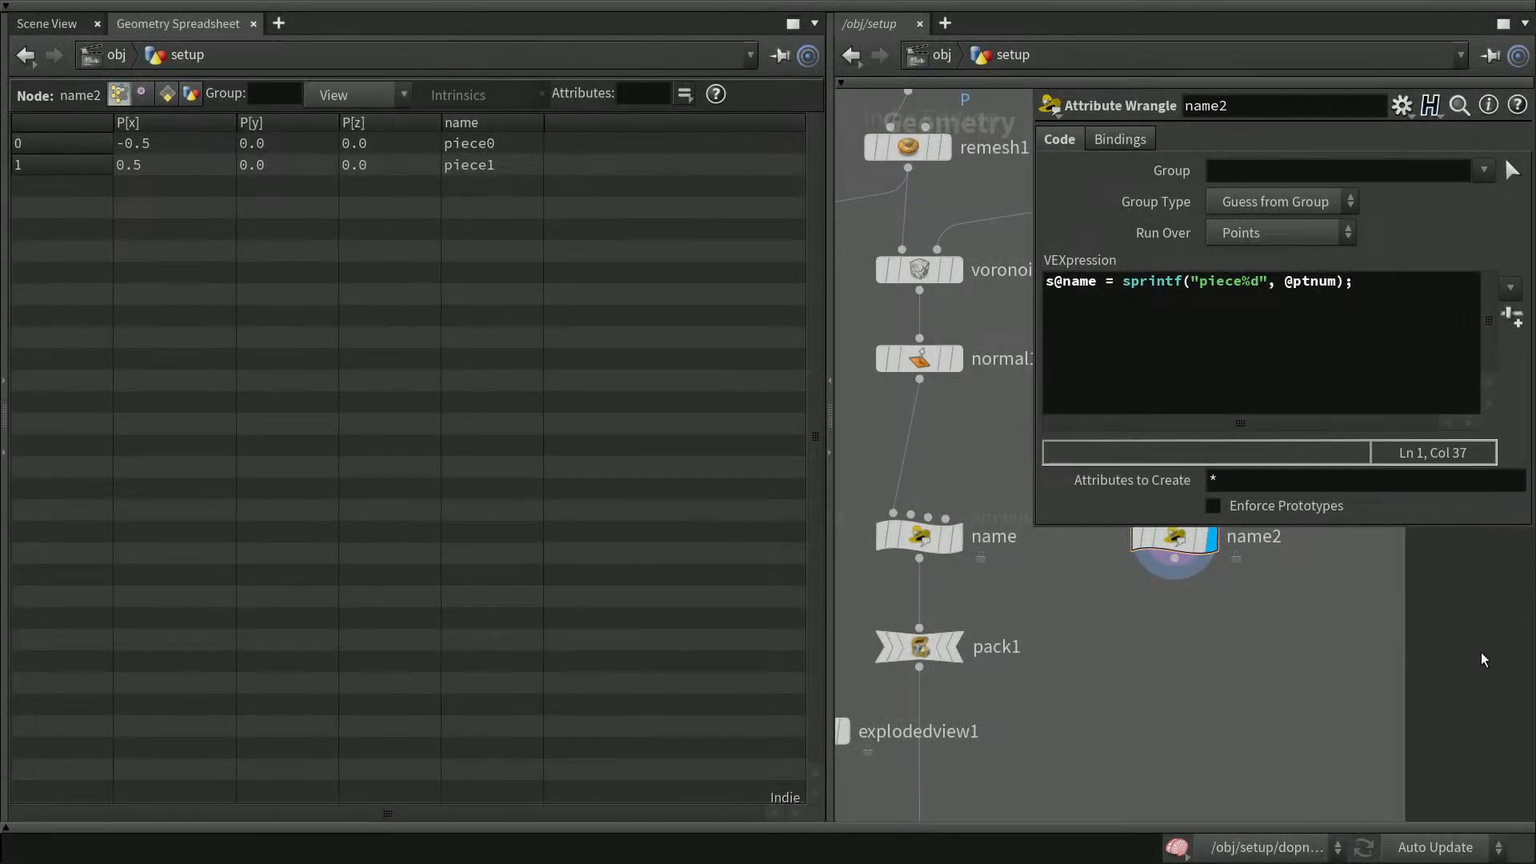
Show name2's primitive attributes in the Geometry Spreadsheet
key("p")
middle_click_drag(1458, 614, 1419, 461)
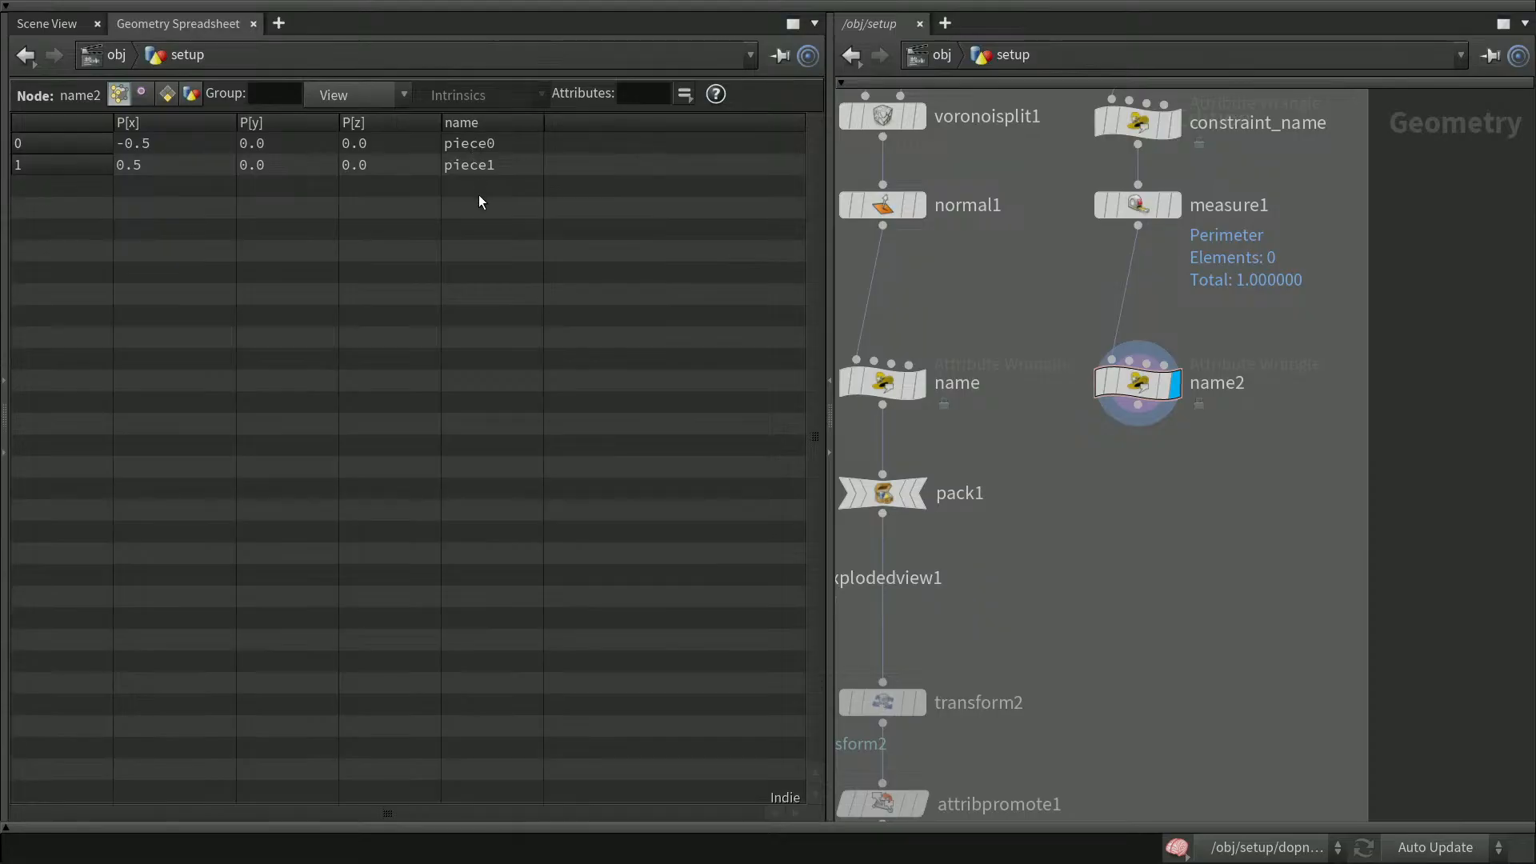
left_click(166, 94)
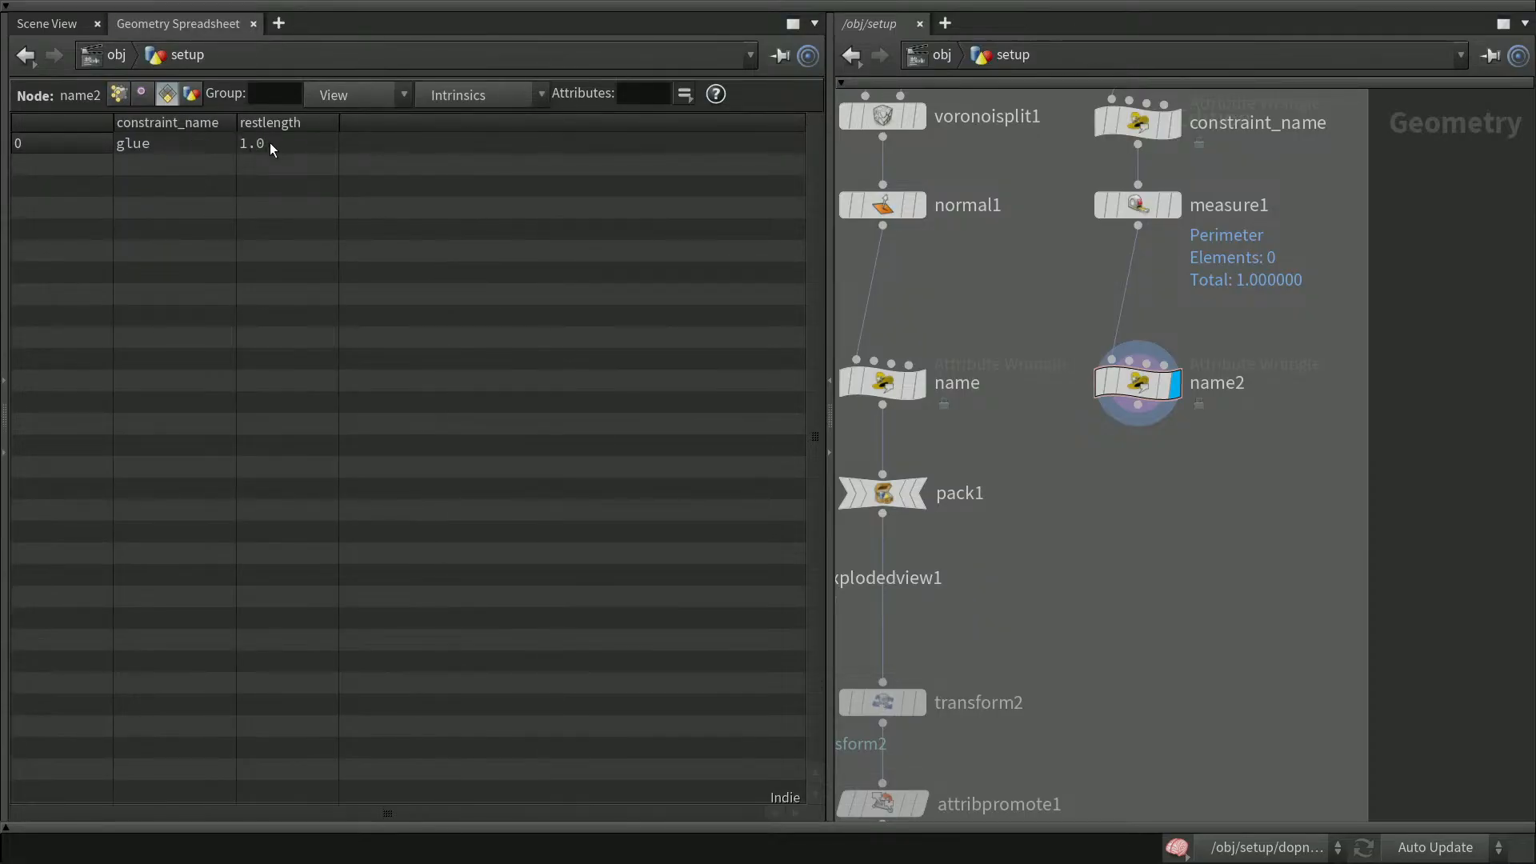
Connect name2 into the CONSTRAINTS null and save the scene
scroll(1355, 542, "down", 5)
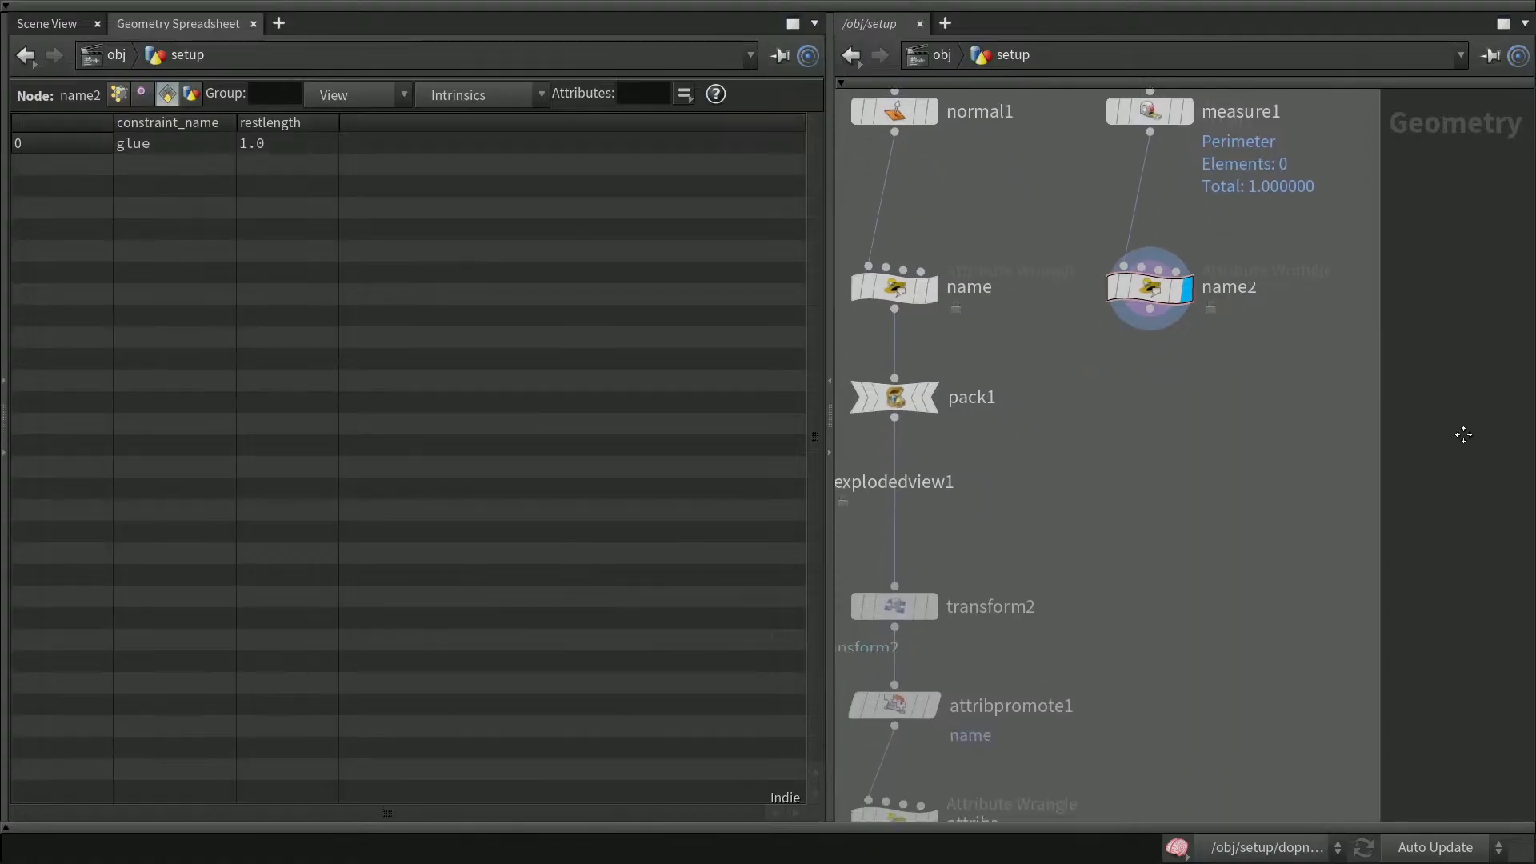
middle_click_drag(1472, 538, 1409, 460)
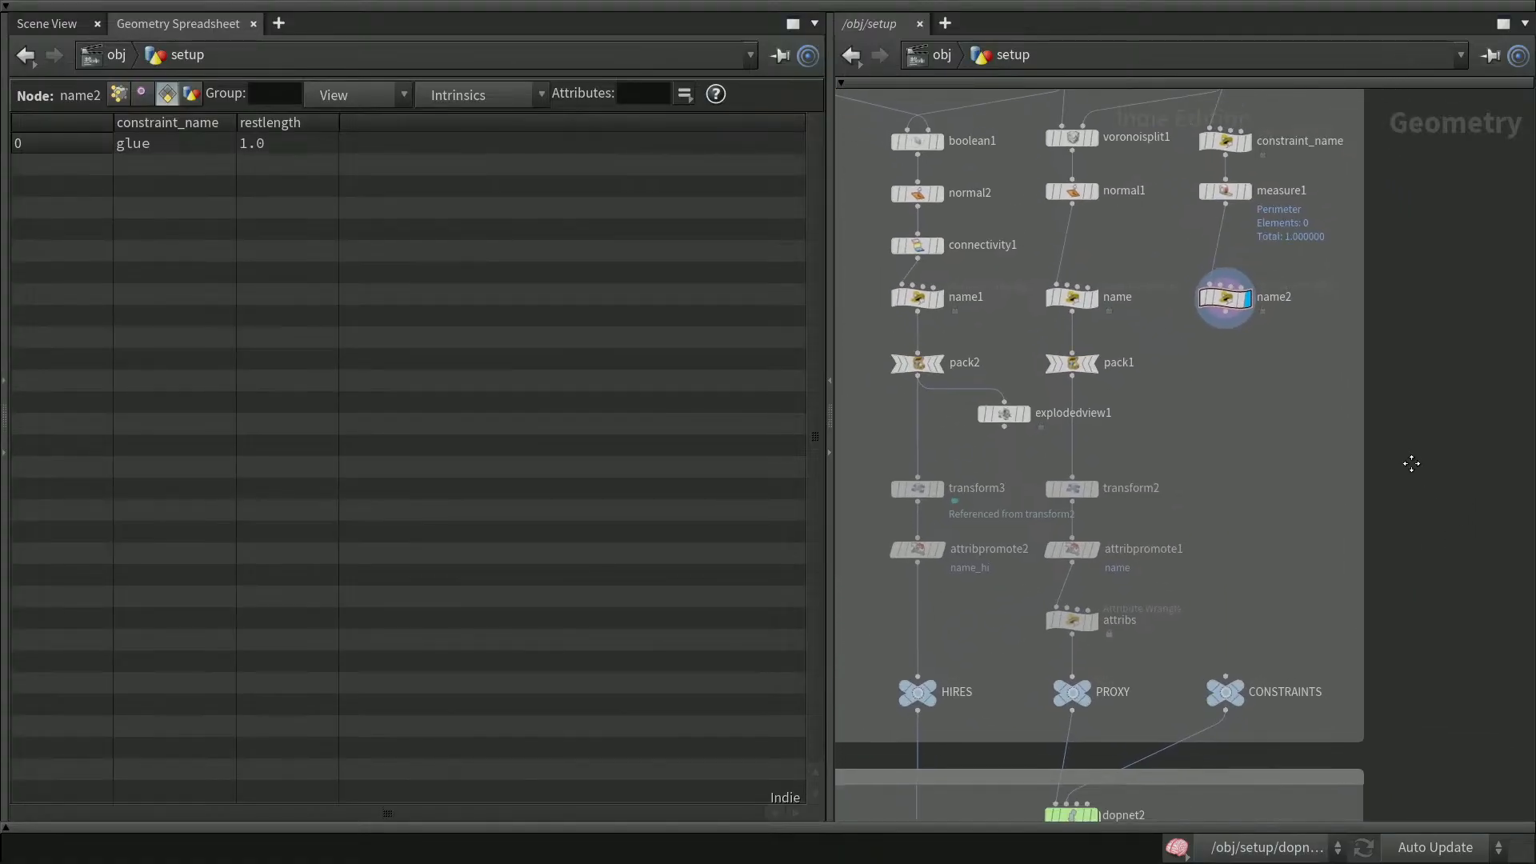
left_click_drag(1224, 310, 1223, 672)
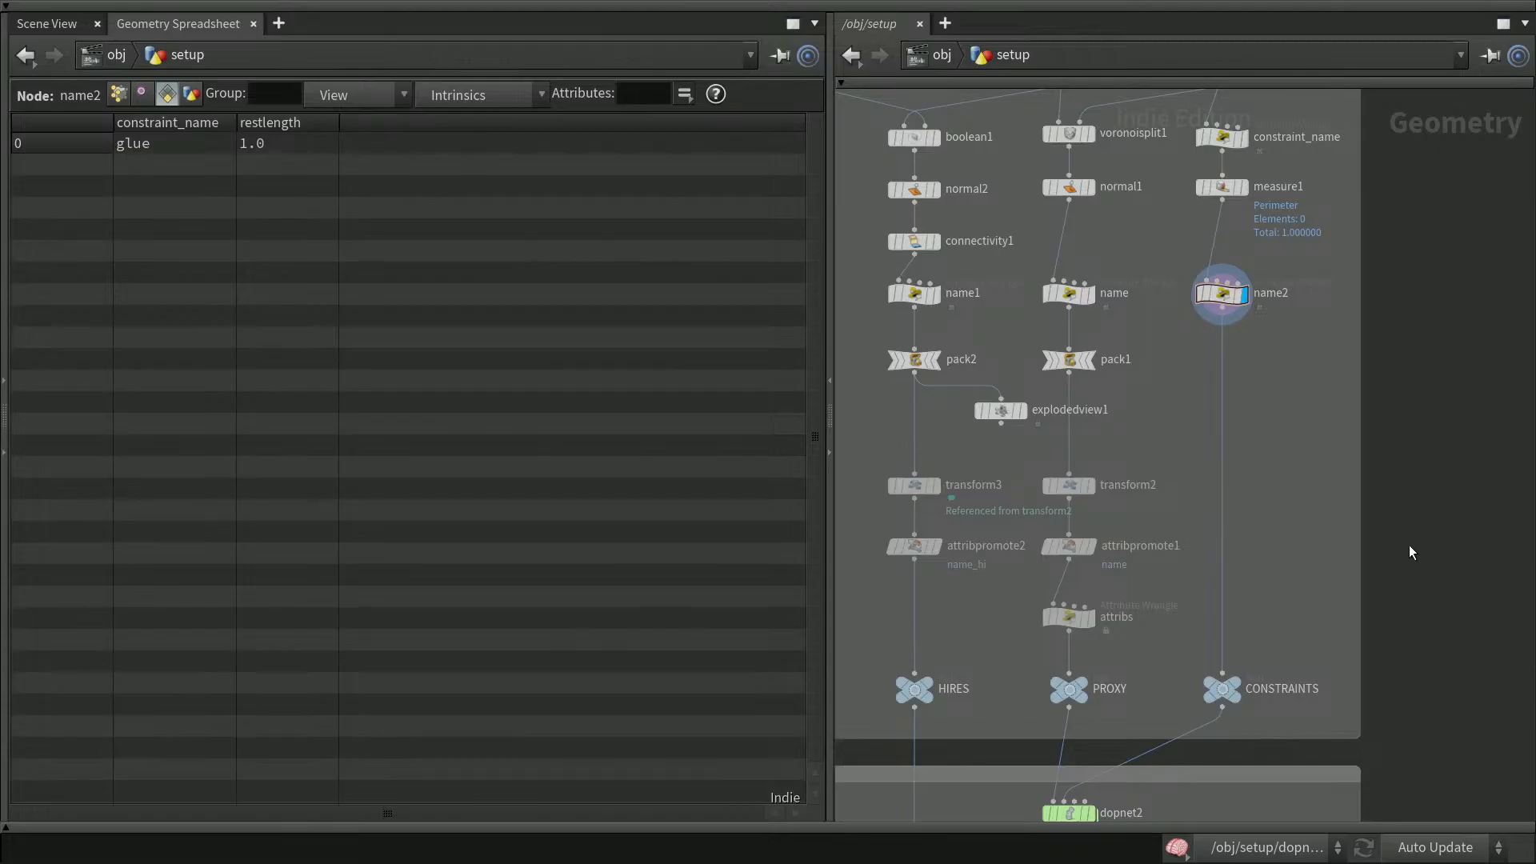
key("ctrl+s")
Enter the dopnet2 DOP network and widen the spreadsheet's tree pane
middle_click_drag(1486, 671, 1474, 391)
mouse_move(1059, 532)
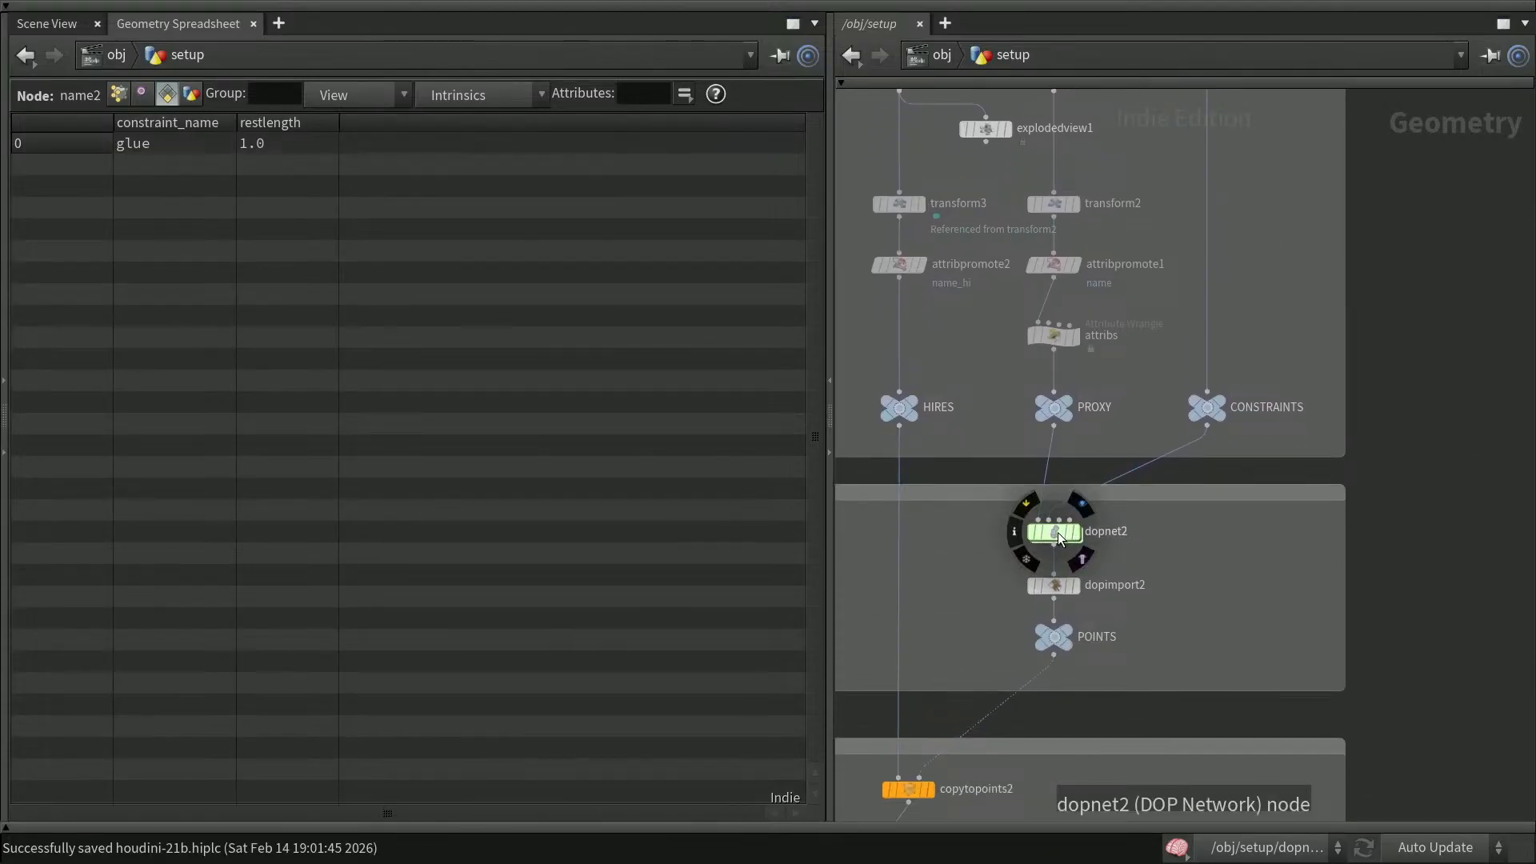
double_click(1058, 532)
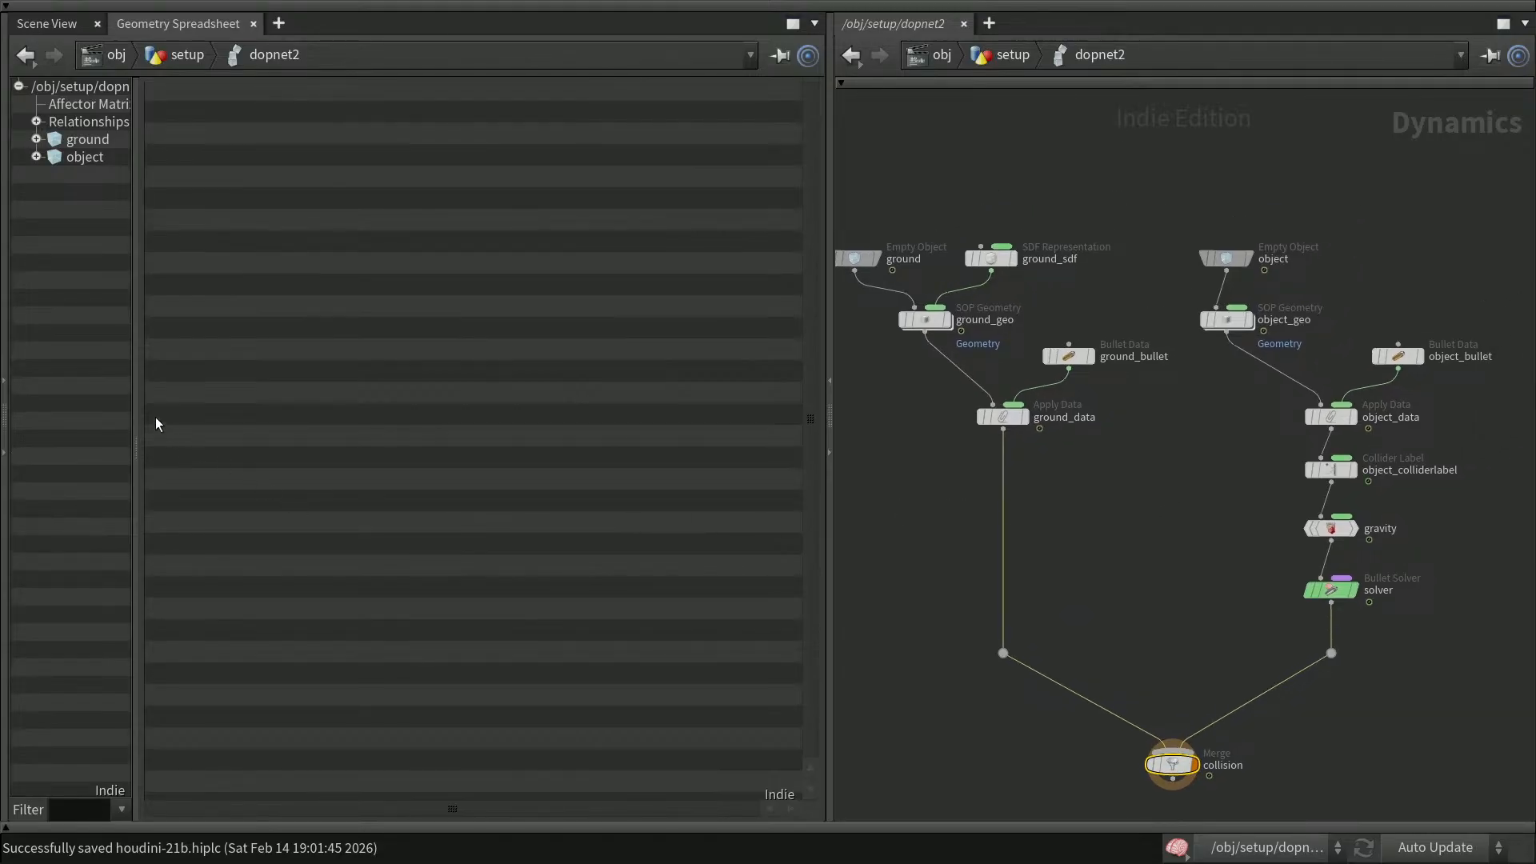
left_click_drag(136, 412, 253, 449)
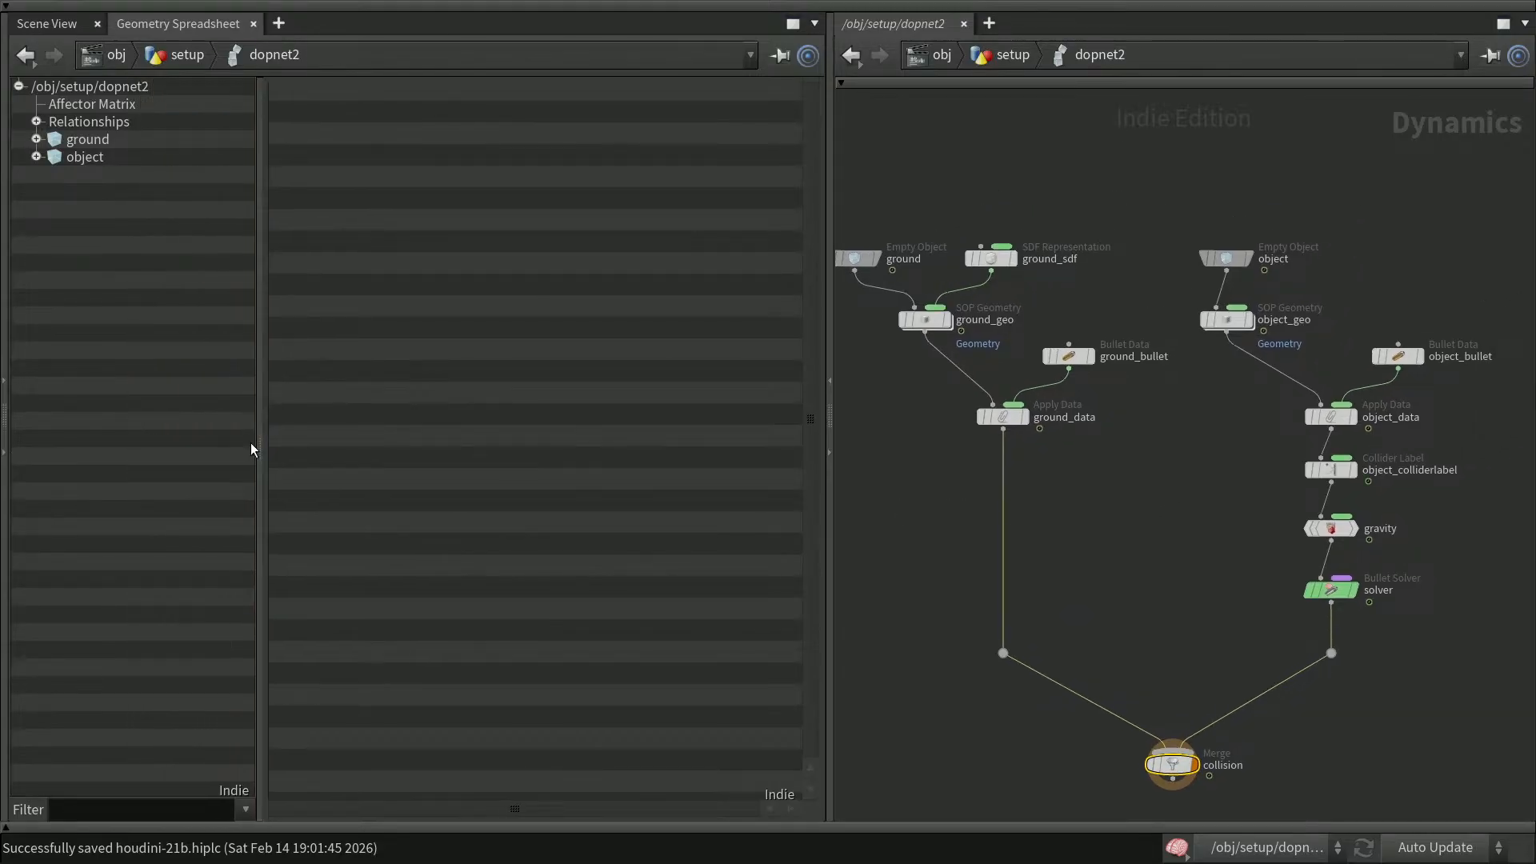
Move the object and object_geo nodes upward to make room in the network
middle_click_drag(1467, 540, 1366, 678)
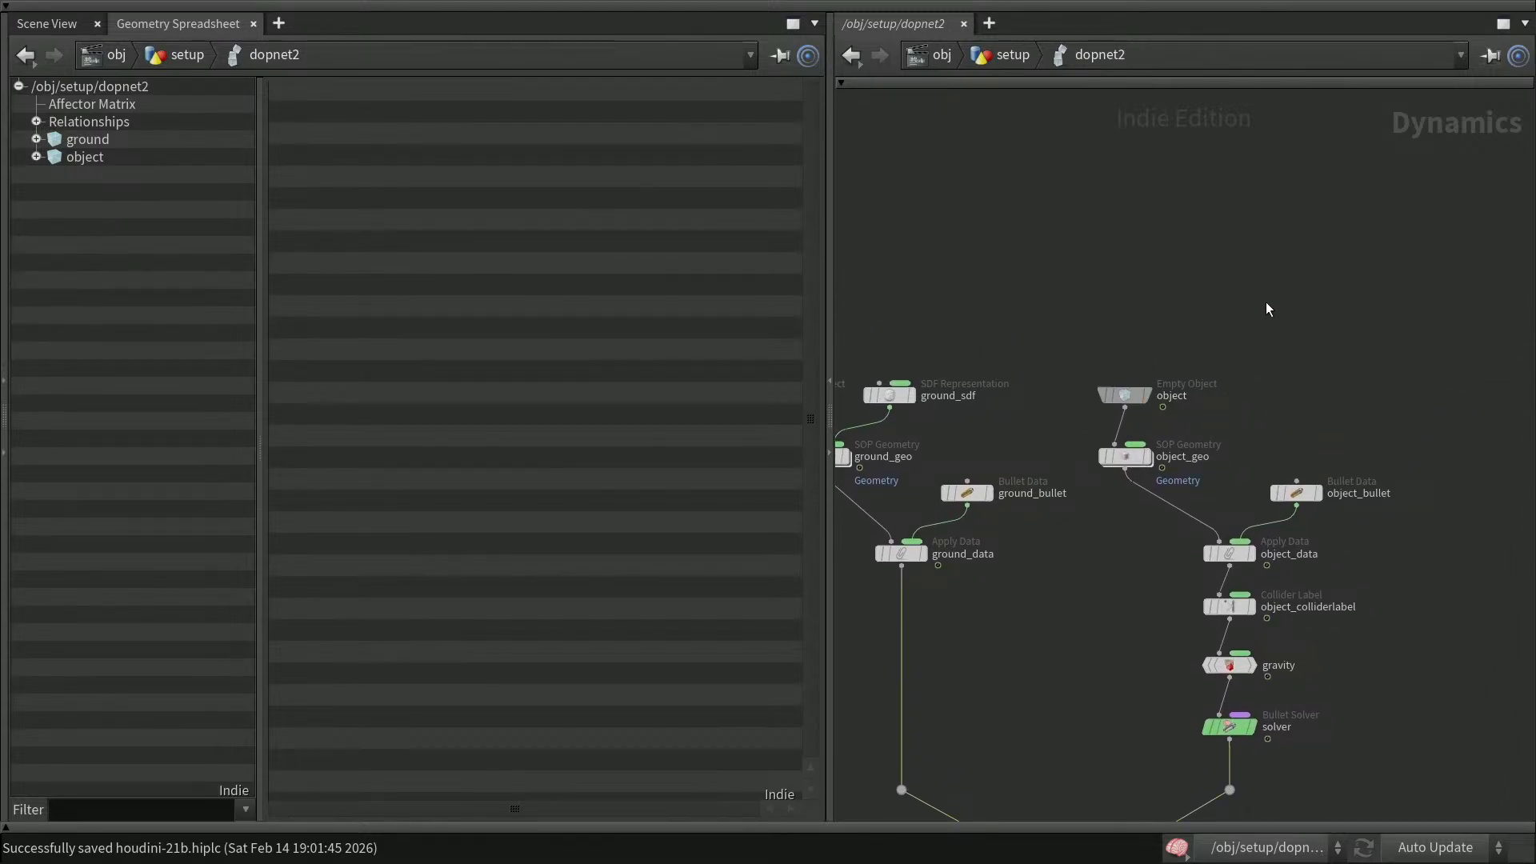
left_click_drag(1066, 336, 1104, 332)
left_click(1259, 354)
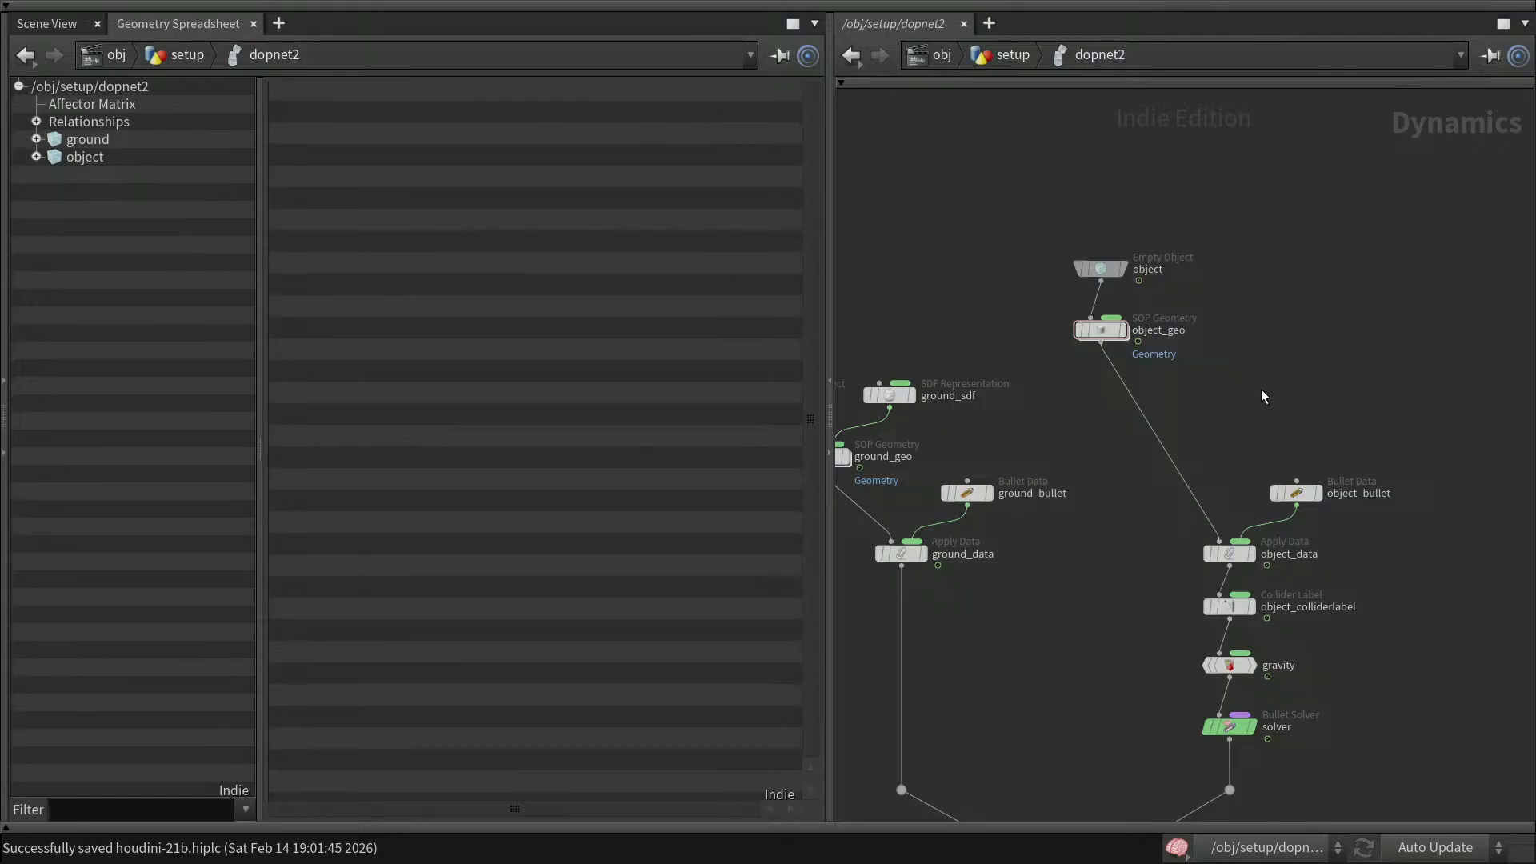
left_click(1107, 329)
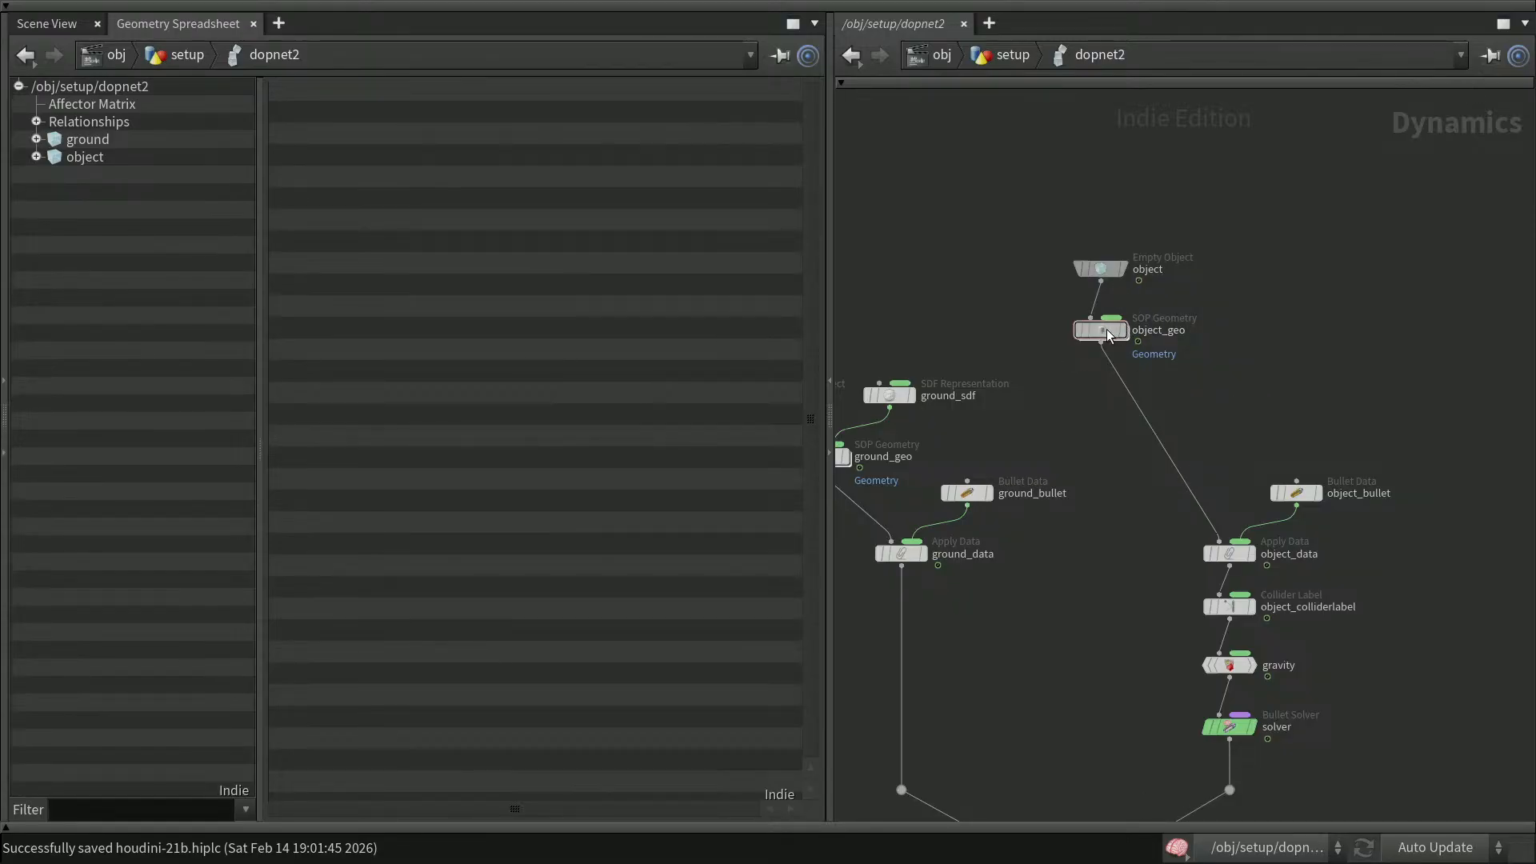
left_click(1235, 392)
Add a SOP Geometry node onto the wire below object_geo
key("Tab")
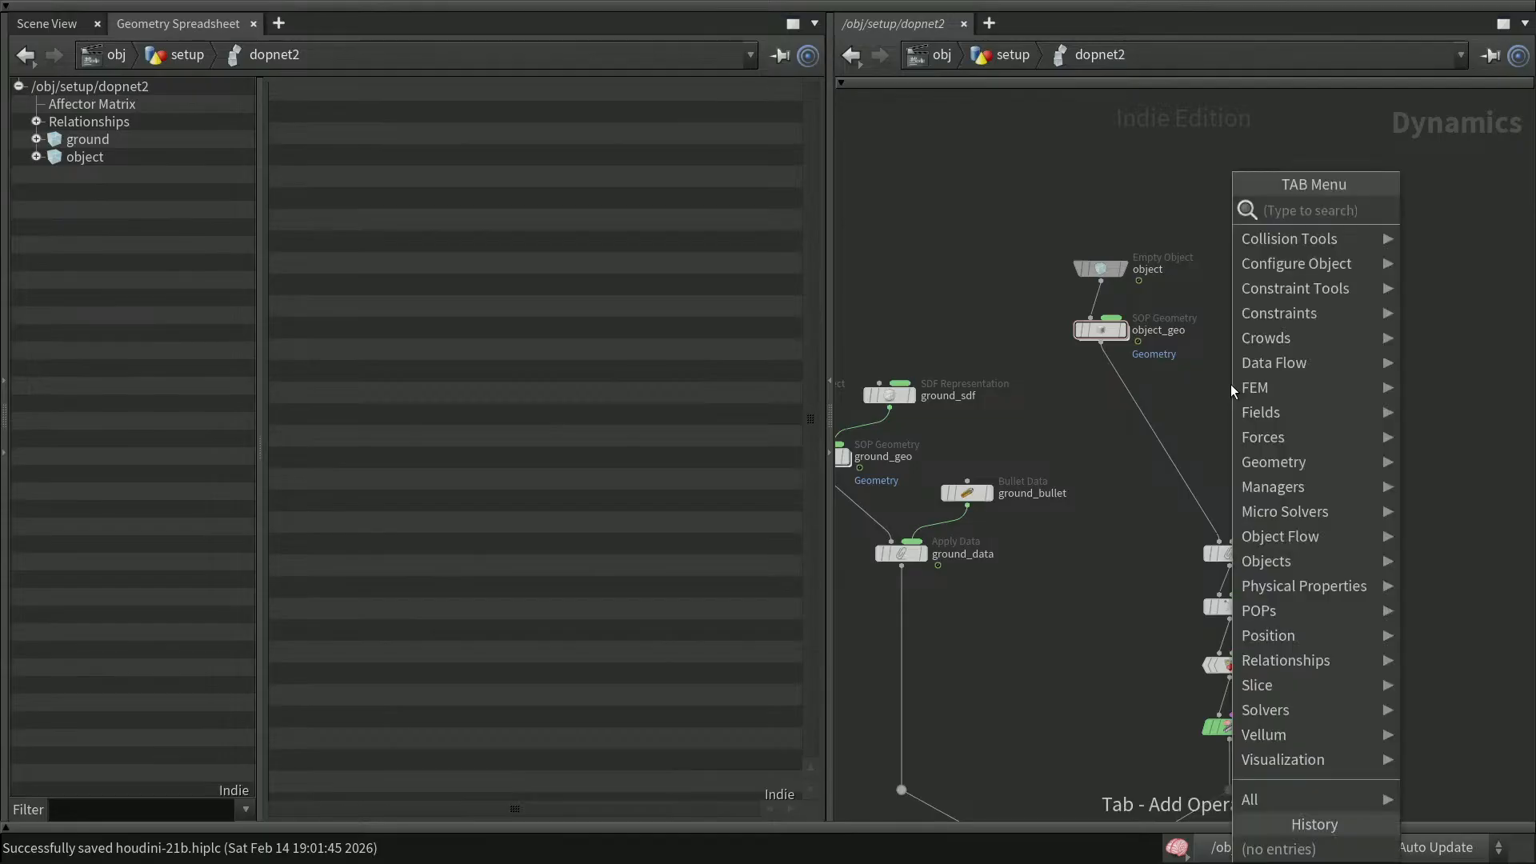
type("sopg")
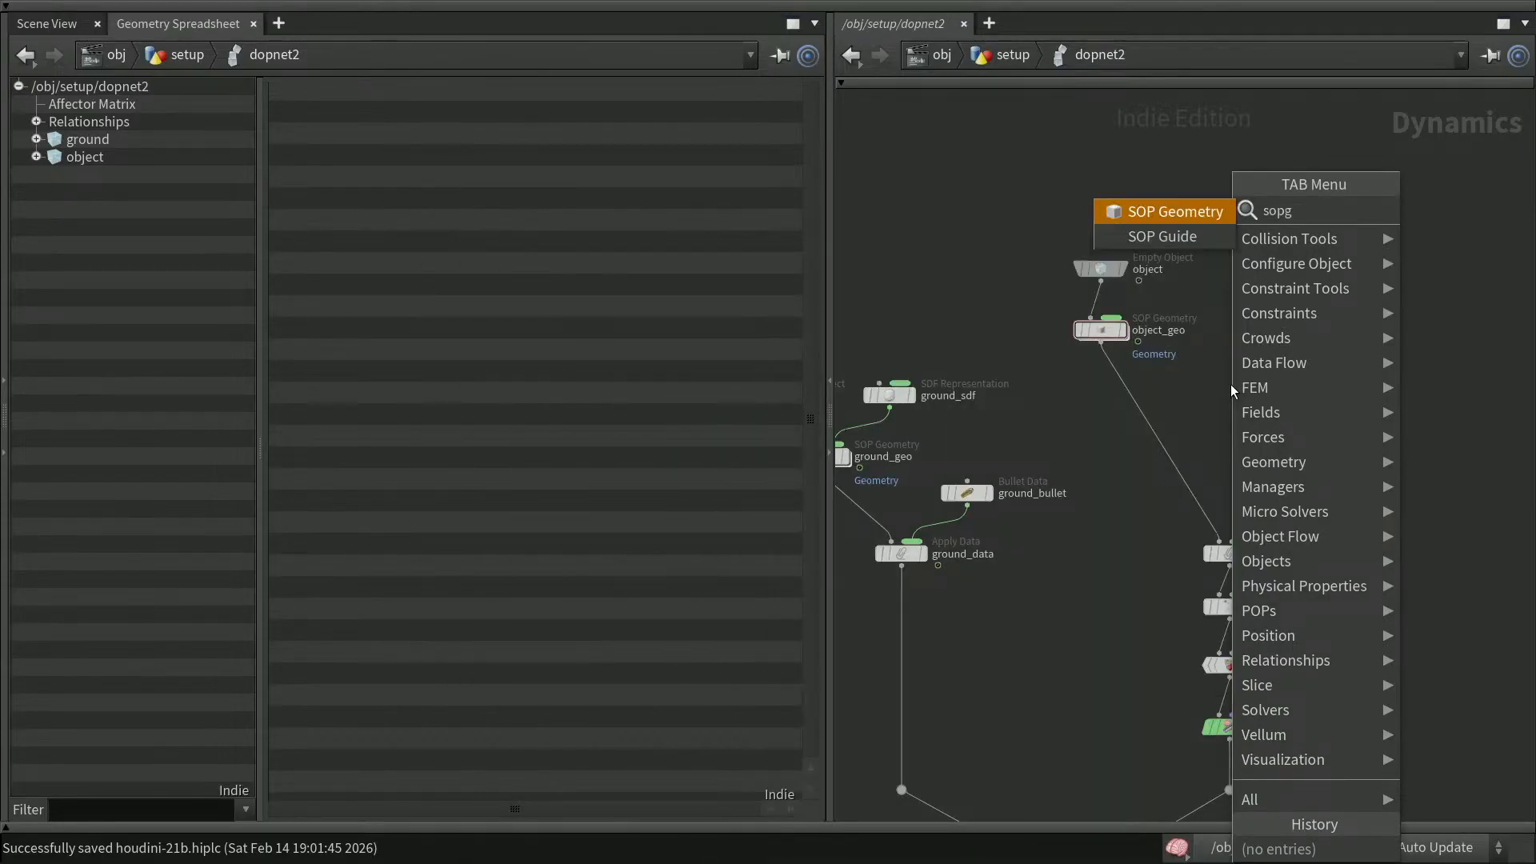
key("Return")
left_click(1231, 384)
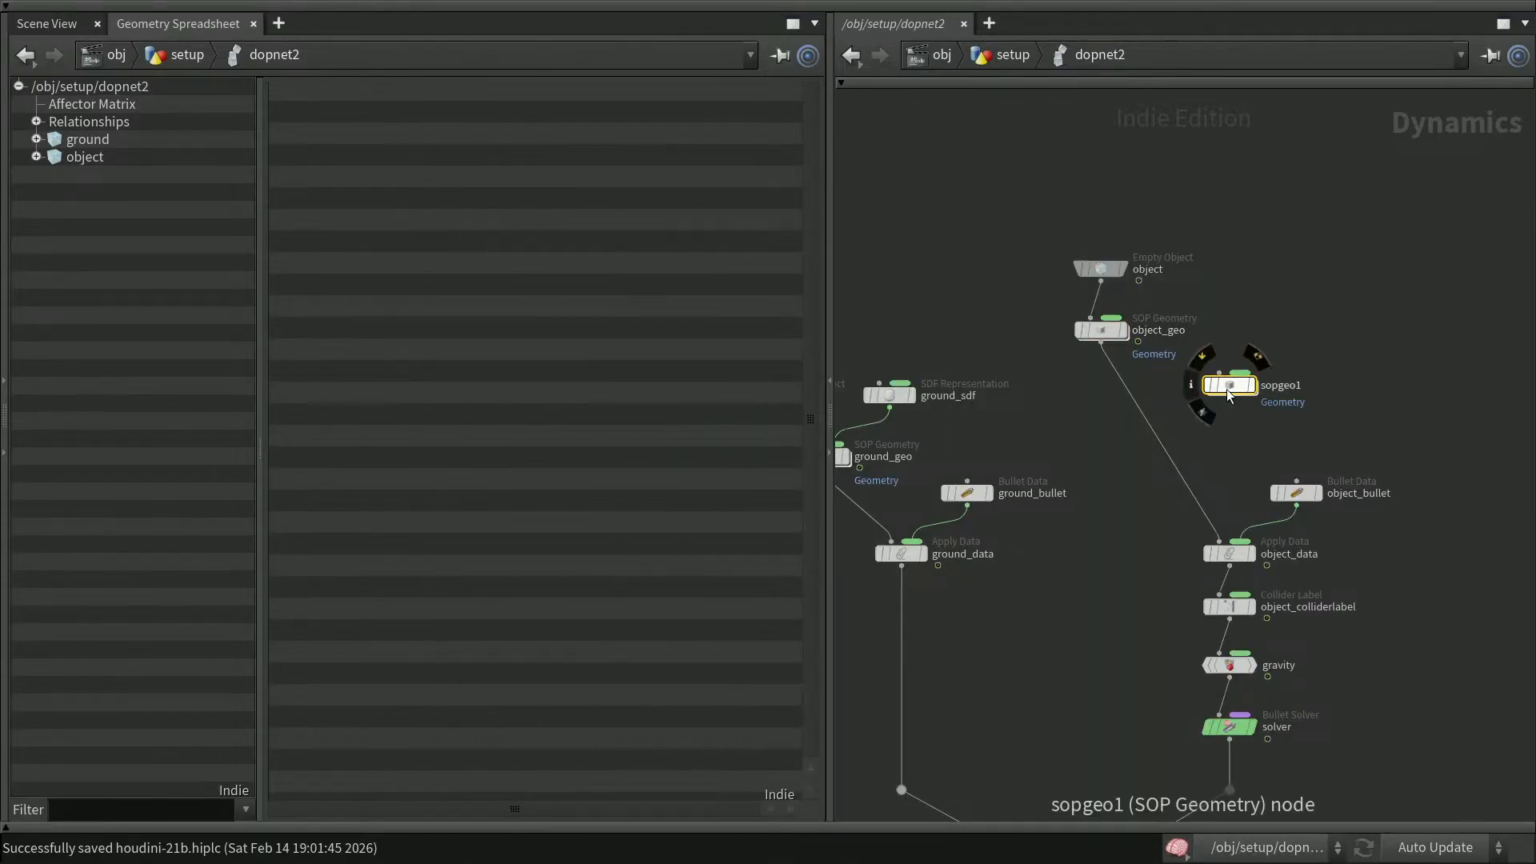
left_click_drag(1236, 383, 1140, 412)
left_click(1199, 409)
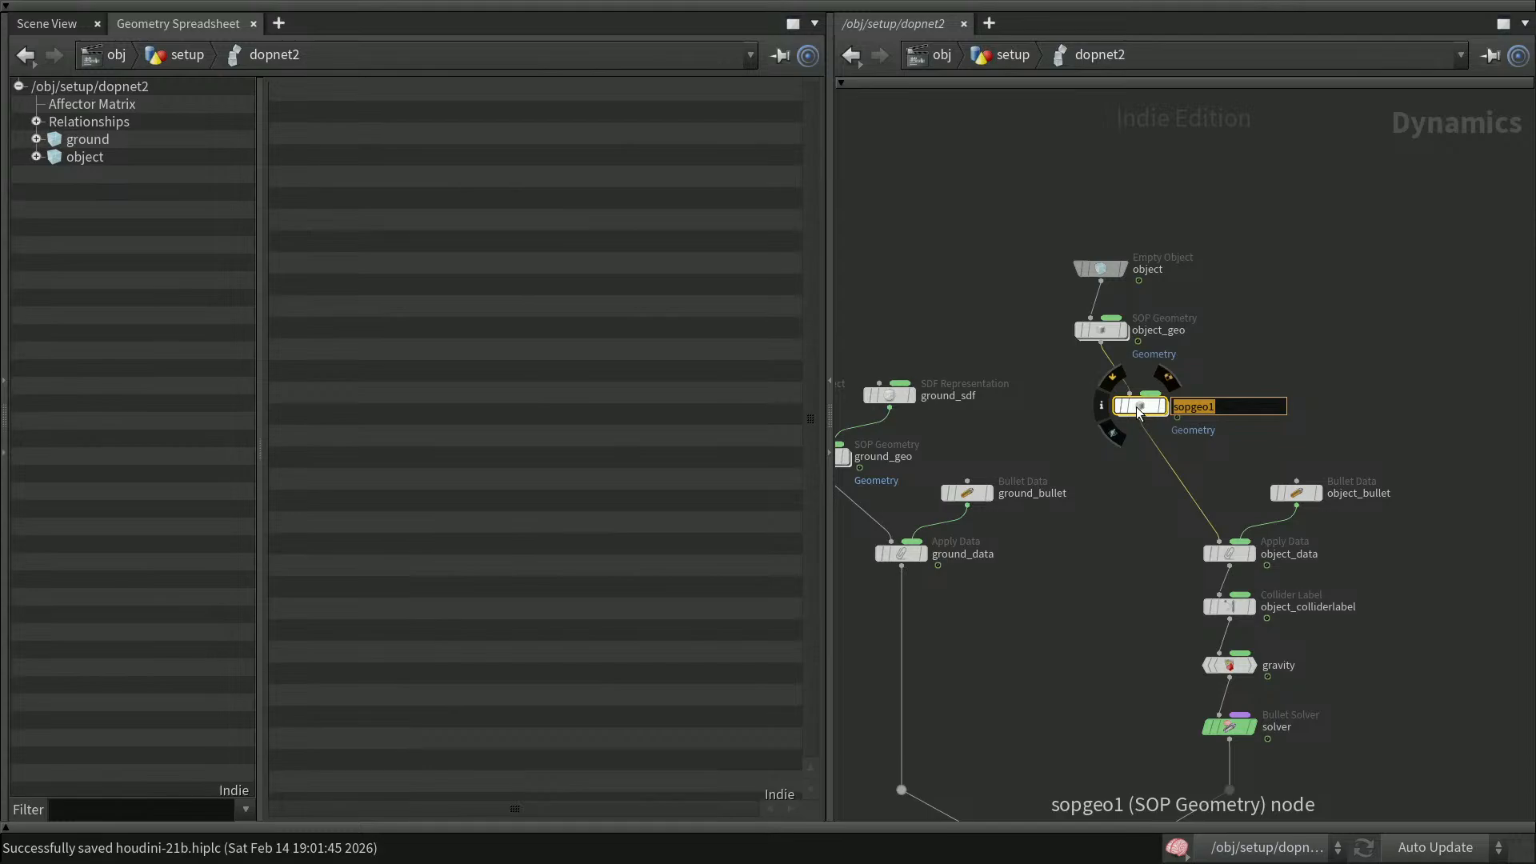
type("y")
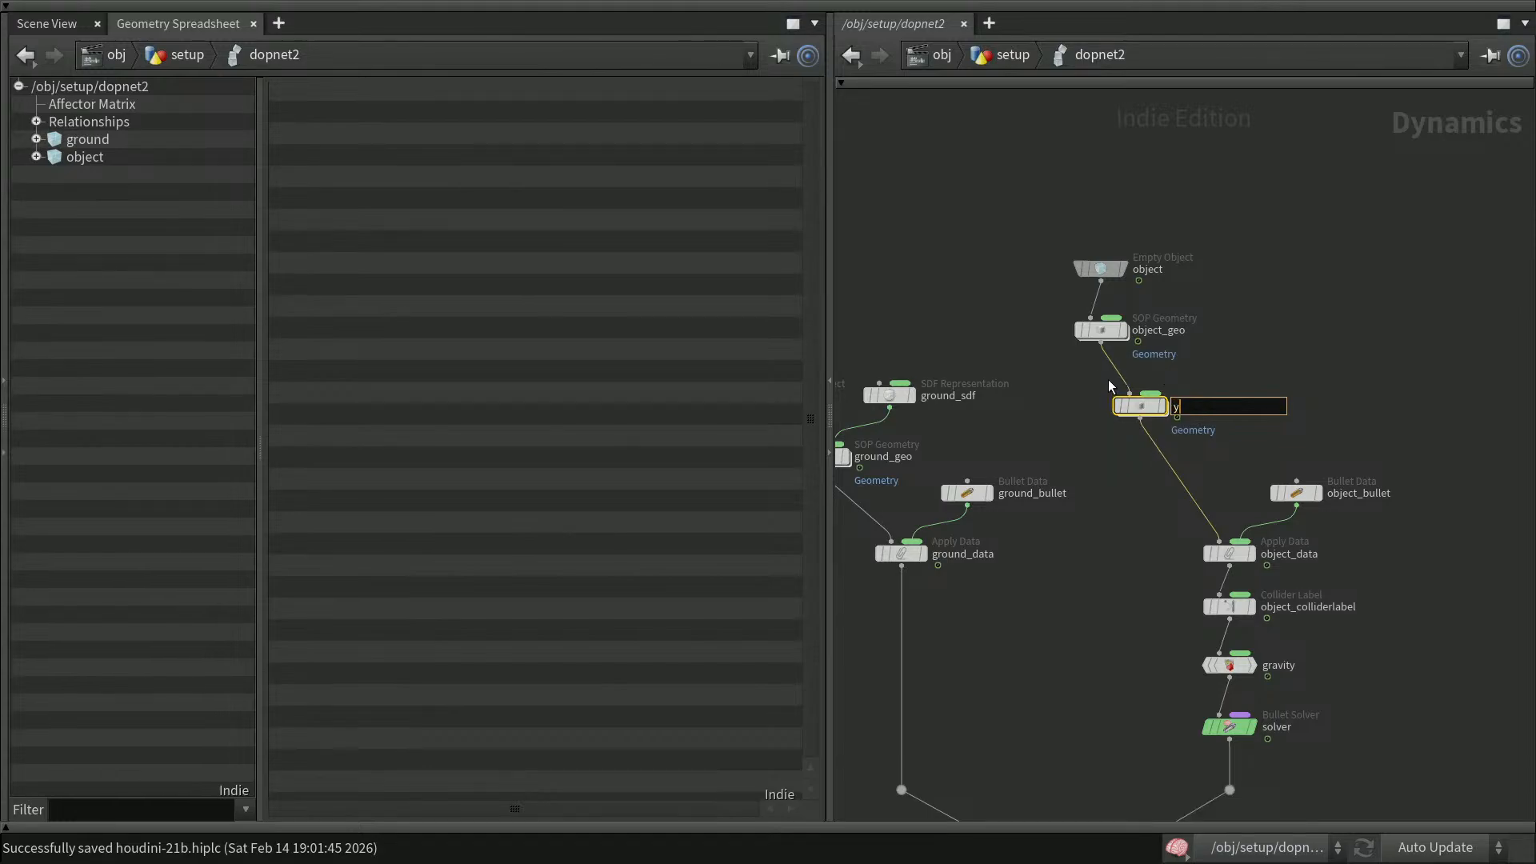
key("Return")
Pull the SOP Geometry node out of the object chain beside object_geo and reconnect object_geo to object_data
key("y")
left_click_drag(1152, 468, 1186, 464)
left_click_drag(1140, 406, 1231, 331)
left_click_drag(1220, 540, 1120, 364)
Rename the new SOP Geometry node to contraint_geo
left_click(1238, 336)
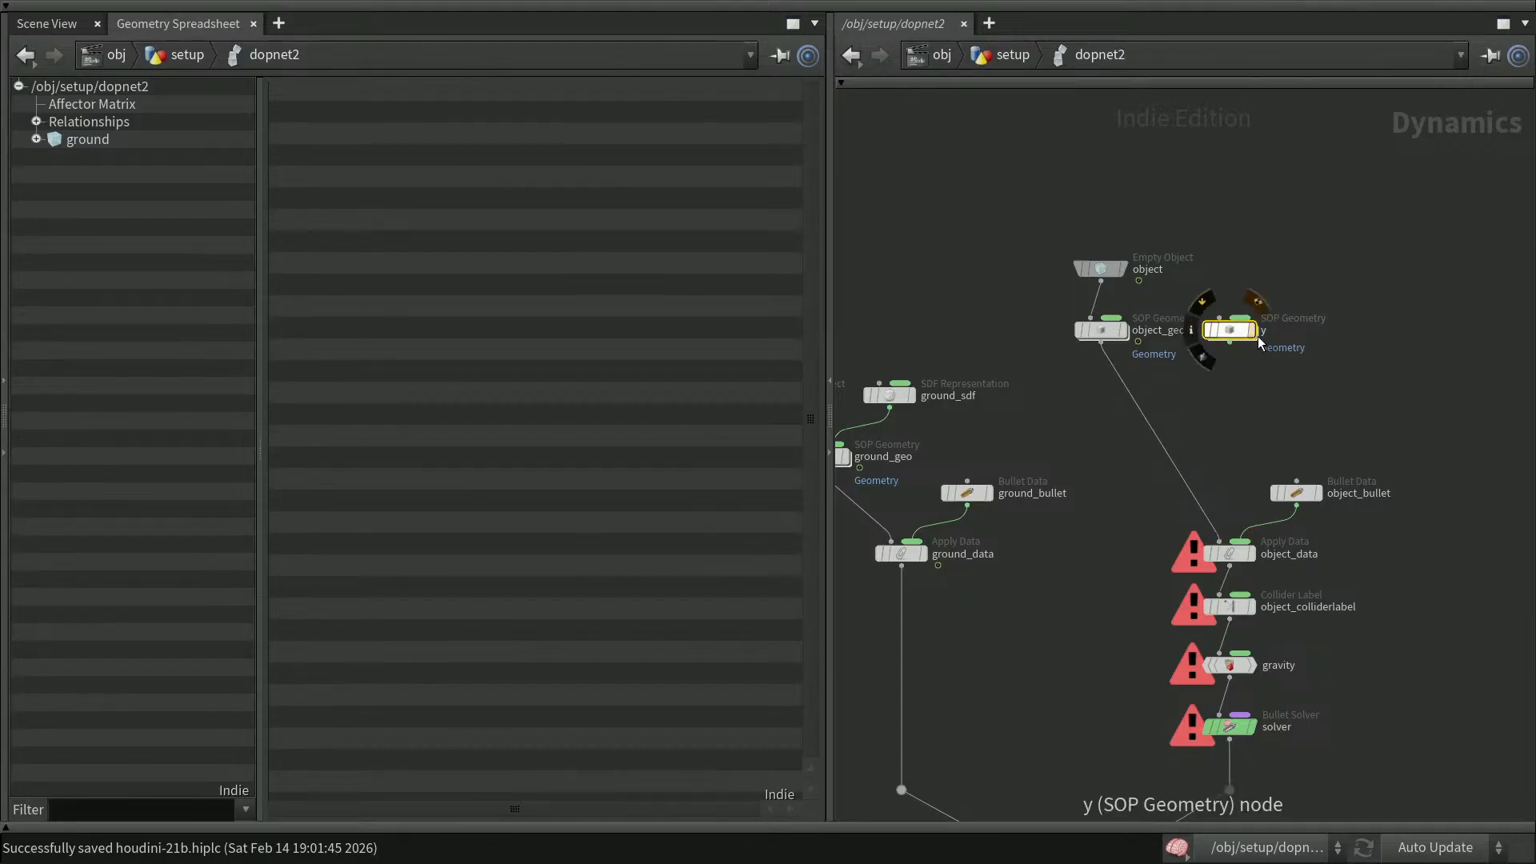
double_click(1263, 329)
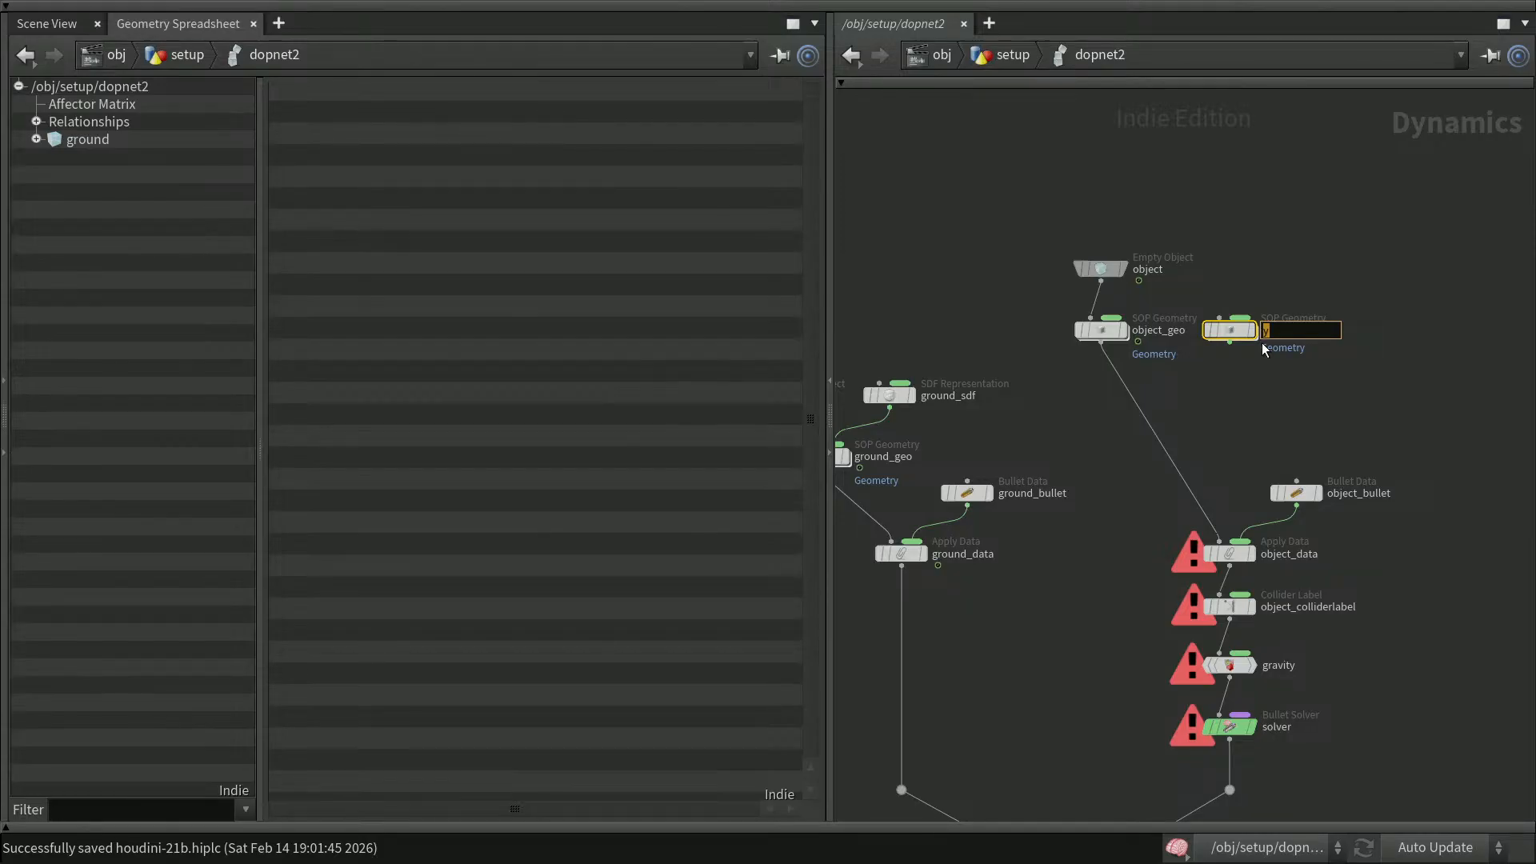
type("contraint_geo")
key("Return")
left_click_drag(1239, 331, 1253, 335)
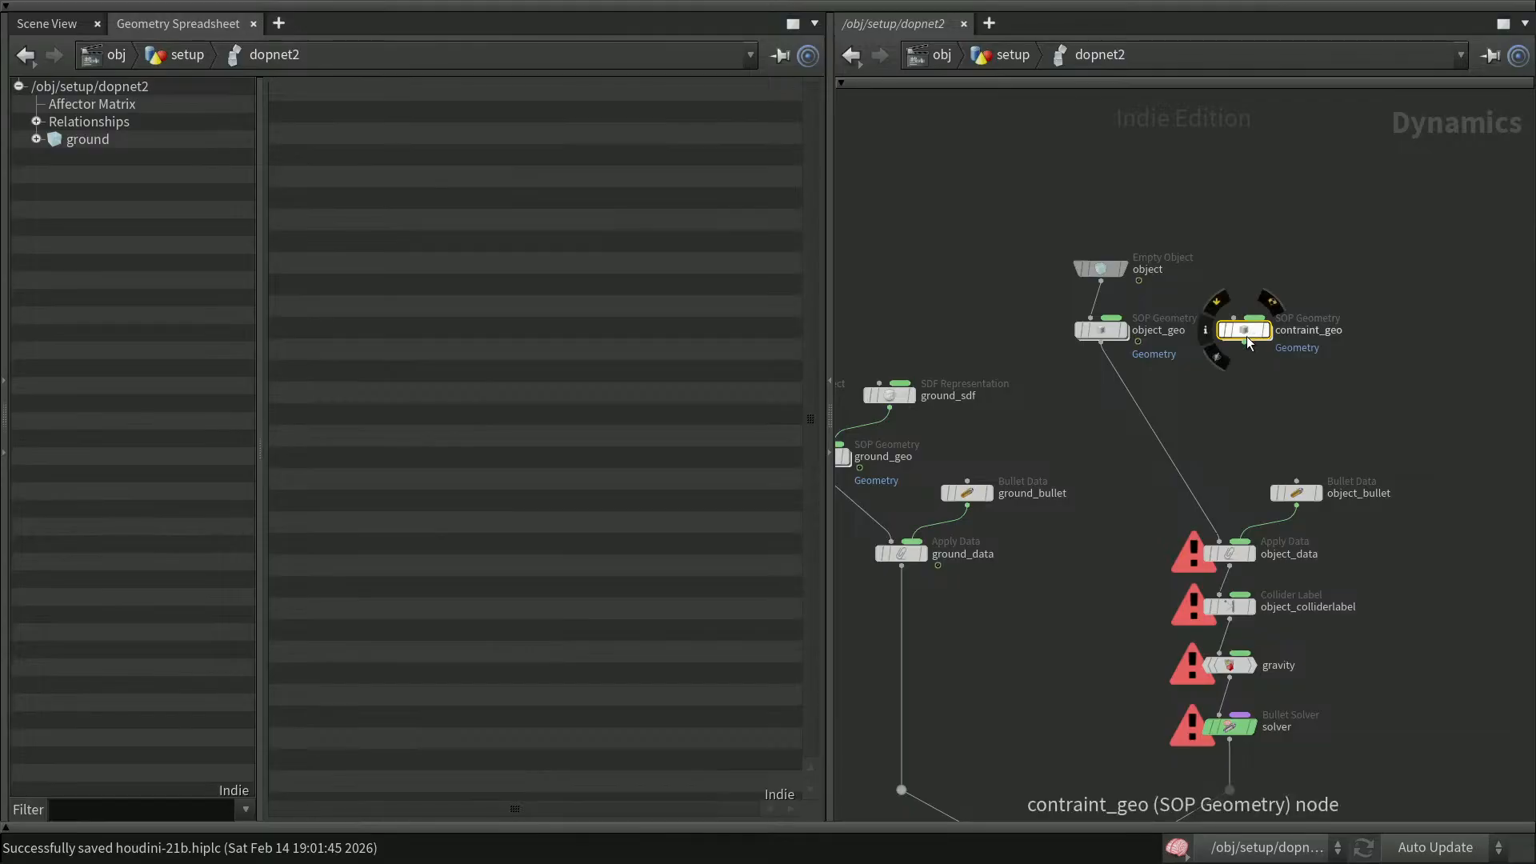
Set the contraint_geo node's SOP Path to the expression `opinputpath("..",1)` and check the path it evaluates to
key("p")
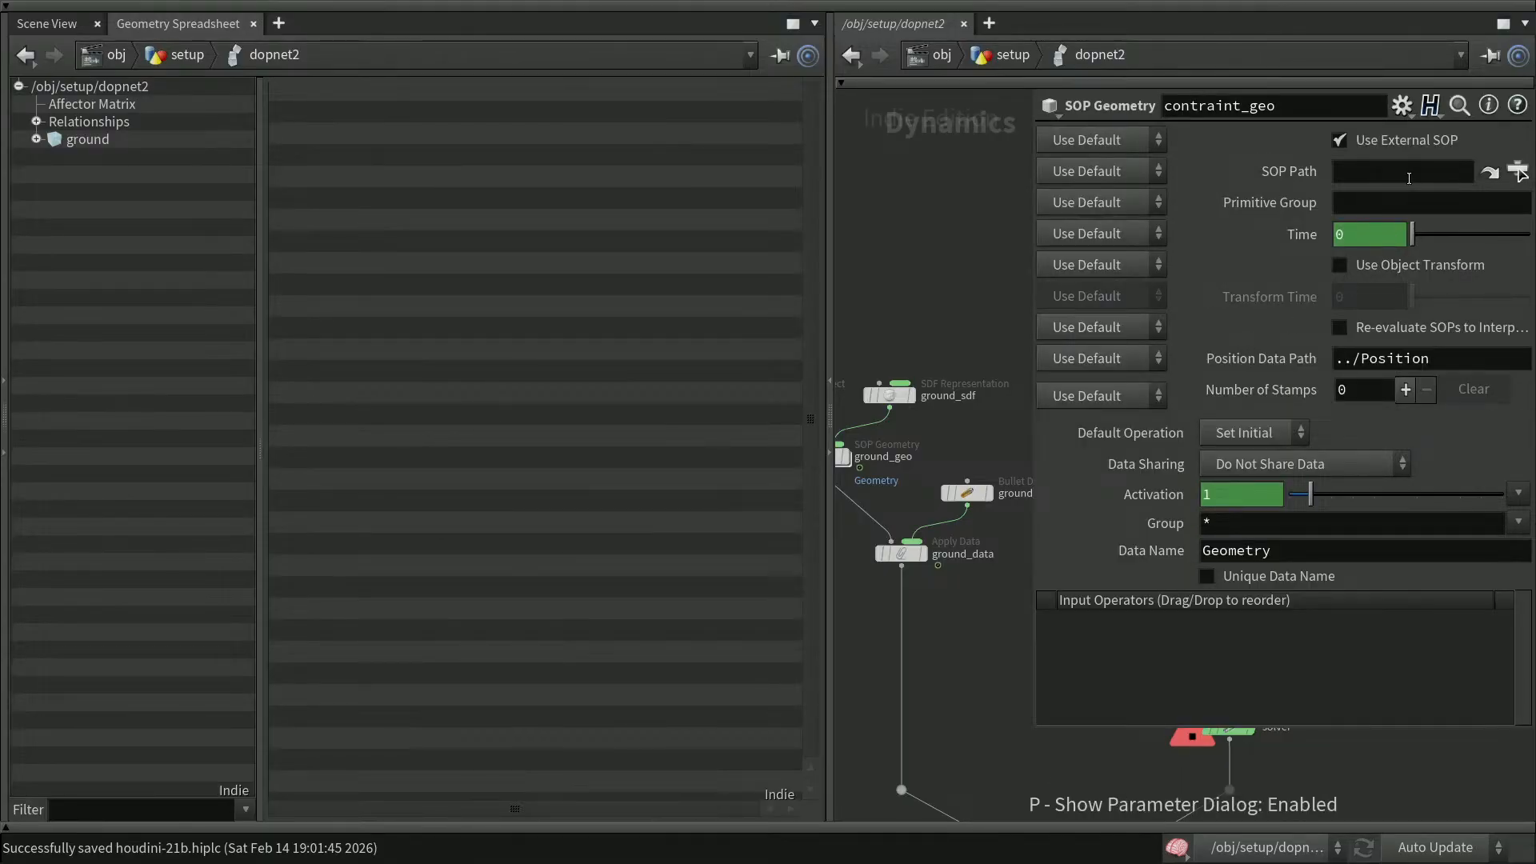
left_click(1335, 179)
type("`opino")
key("BackSpace")
type("pu")
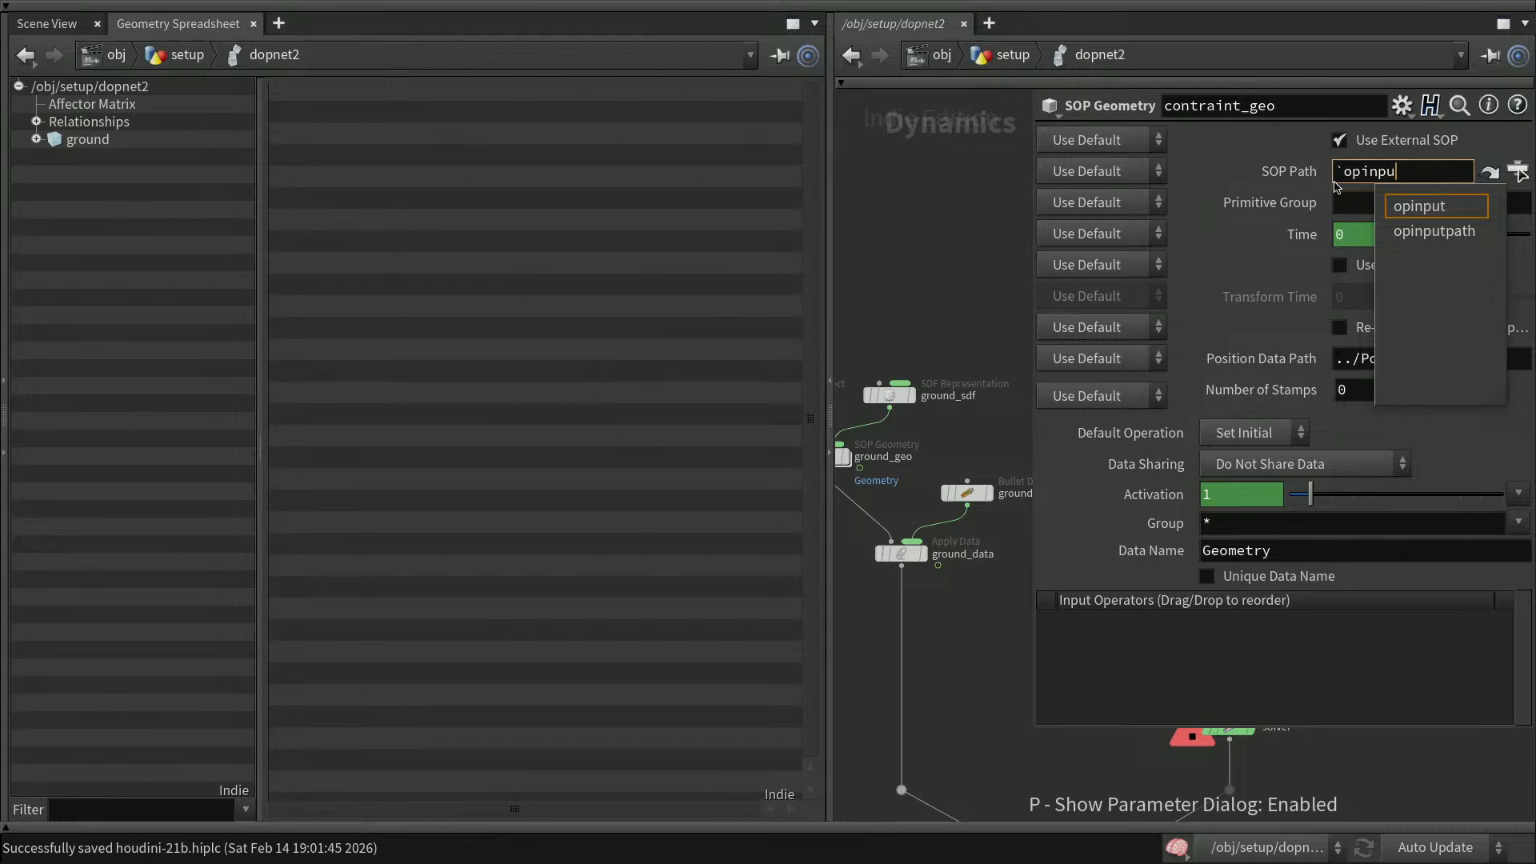
key("Down")
key("Return")
type("(\"")
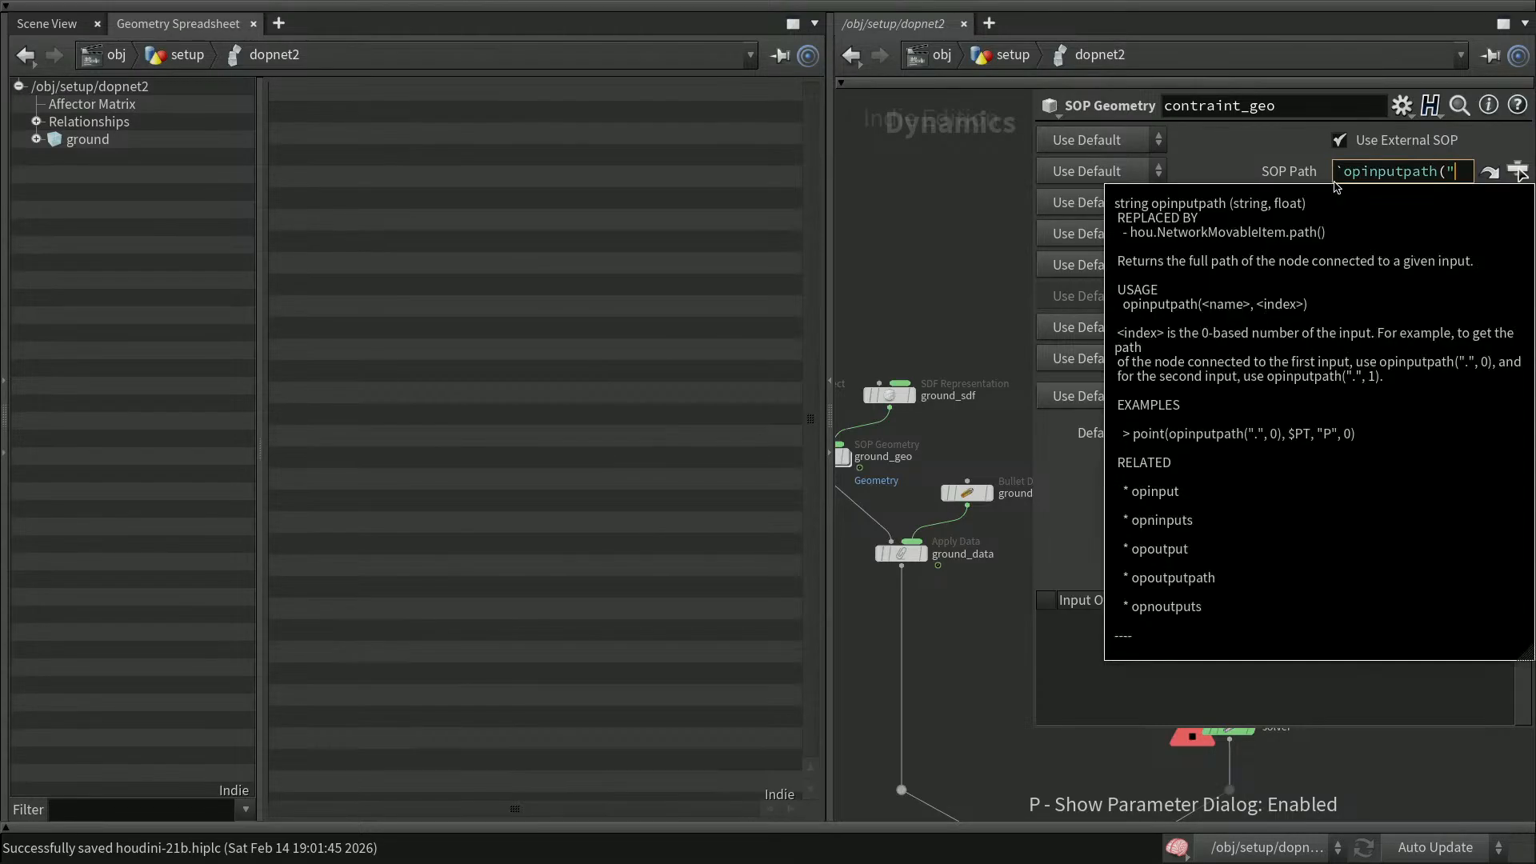
type("..")
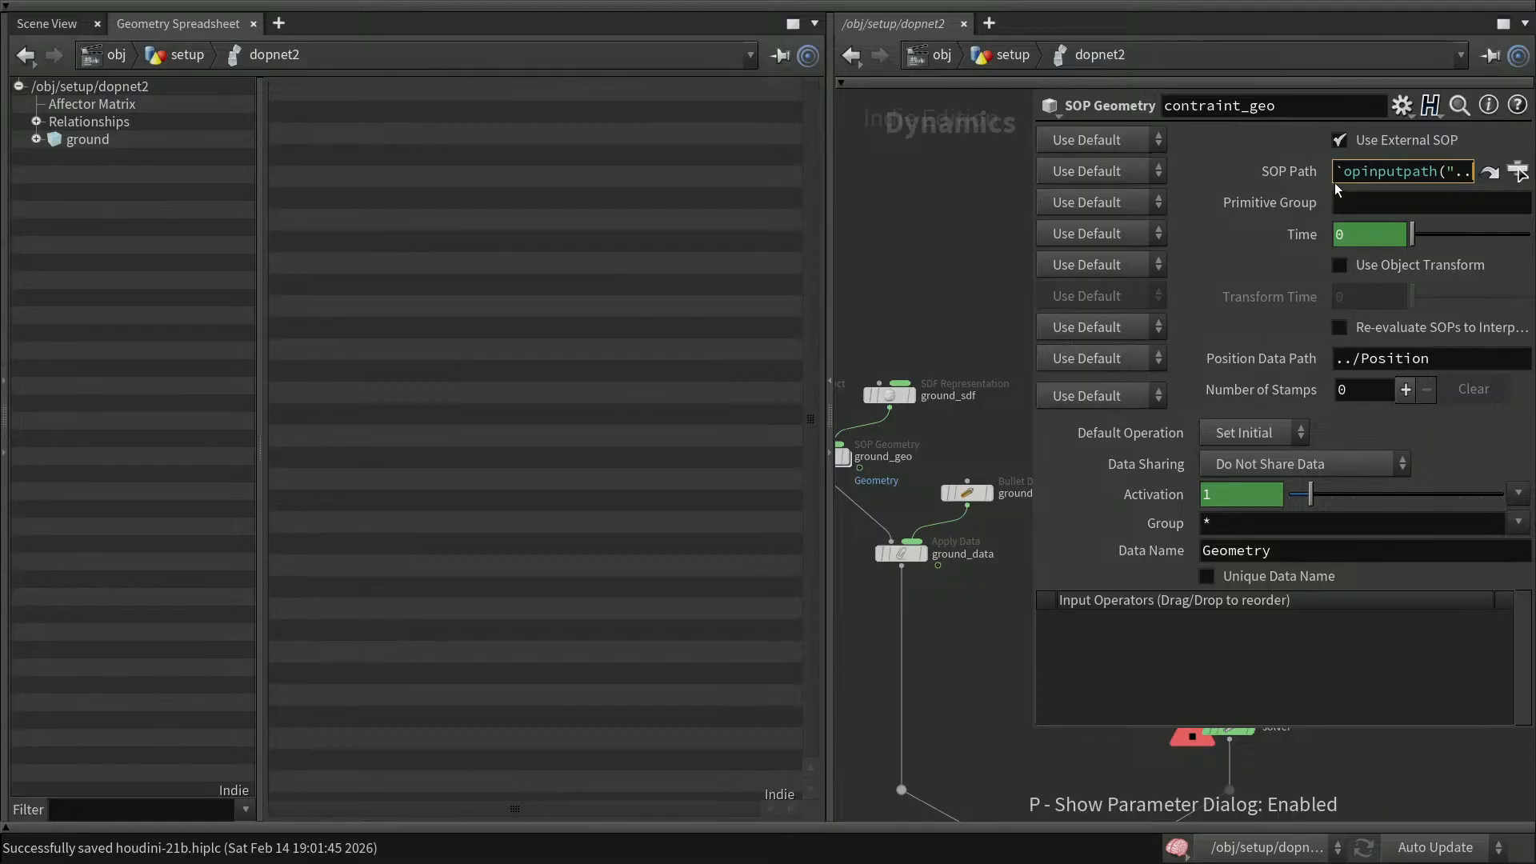
type("\",")
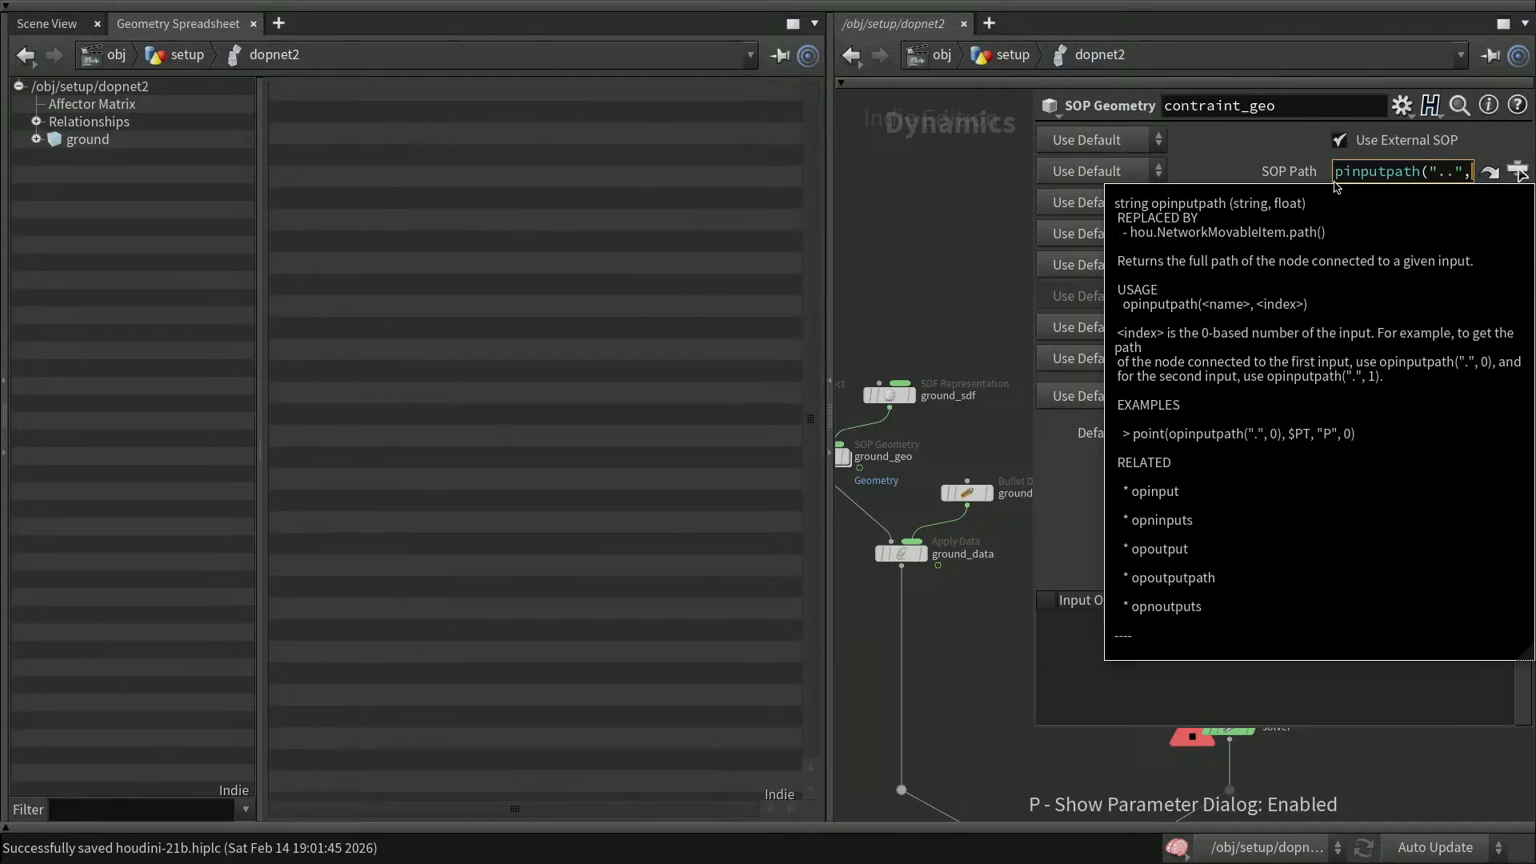
type("1)")
key("Return")
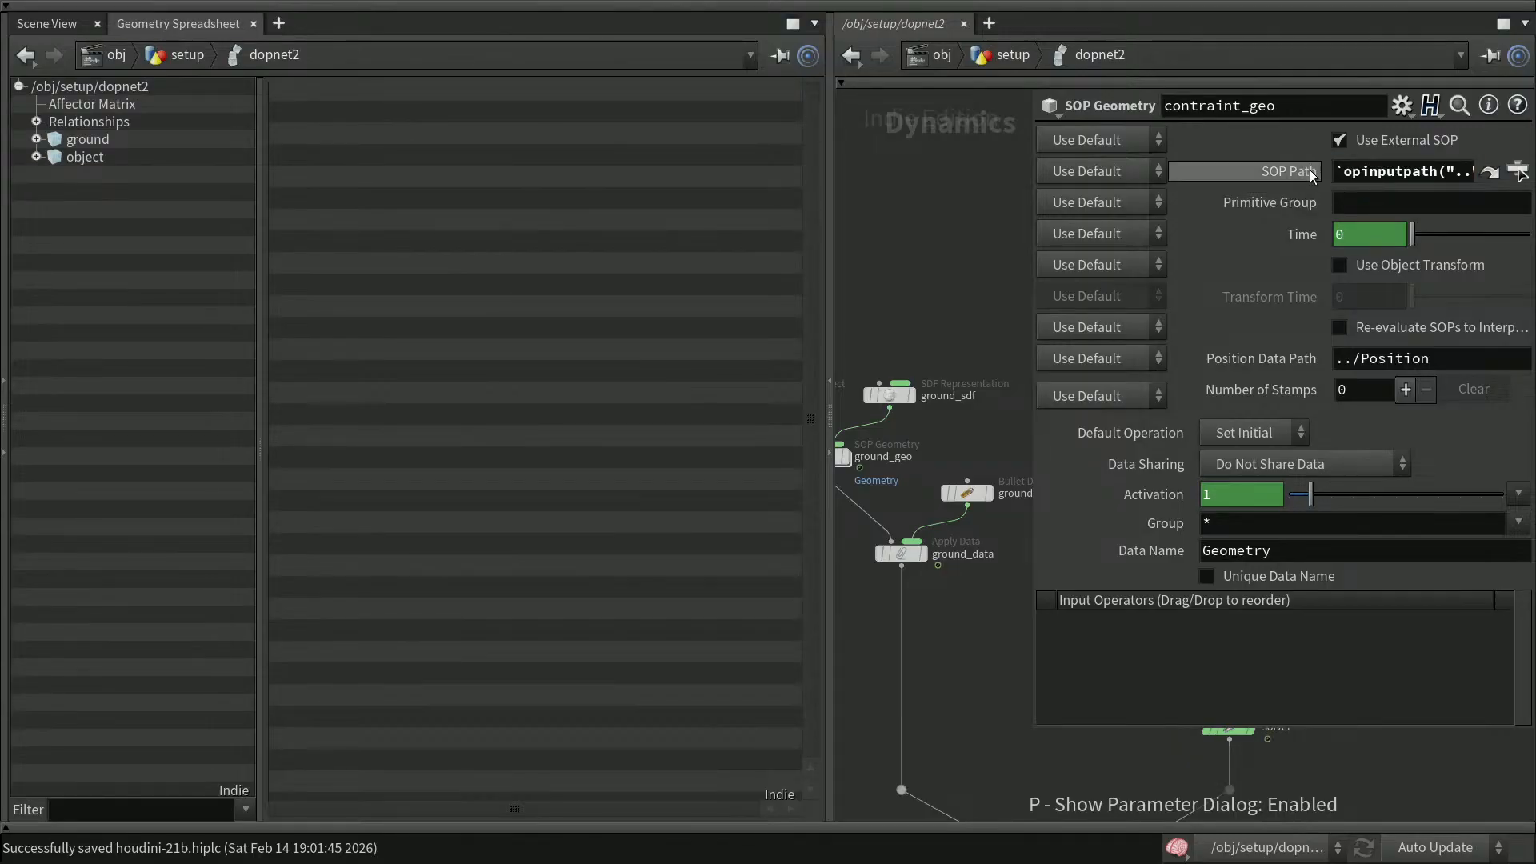
left_click(1306, 173)
left_click_drag(1447, 173, 1371, 171)
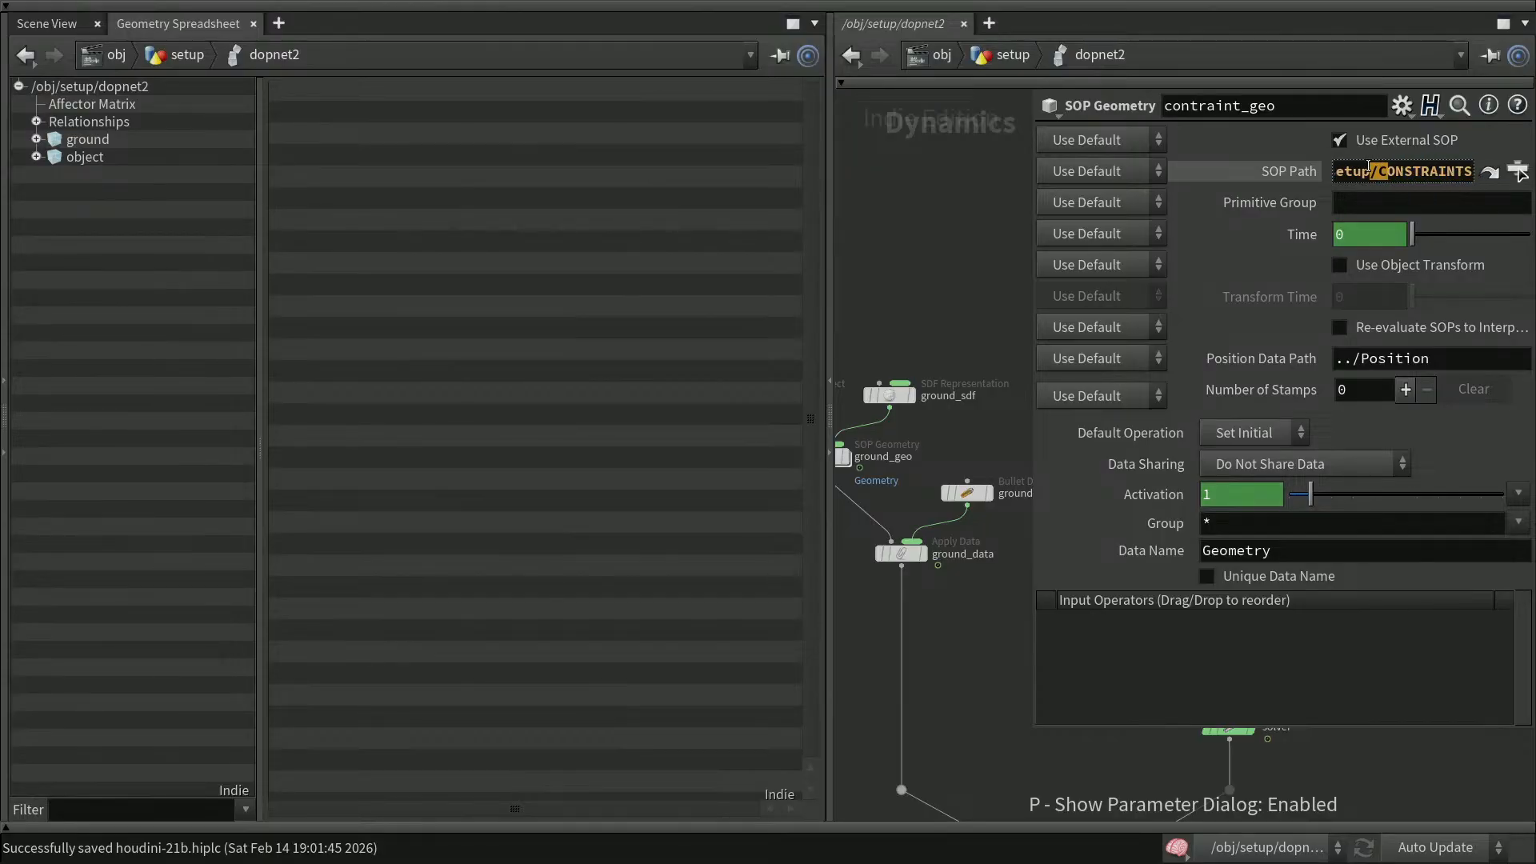
left_click(959, 259)
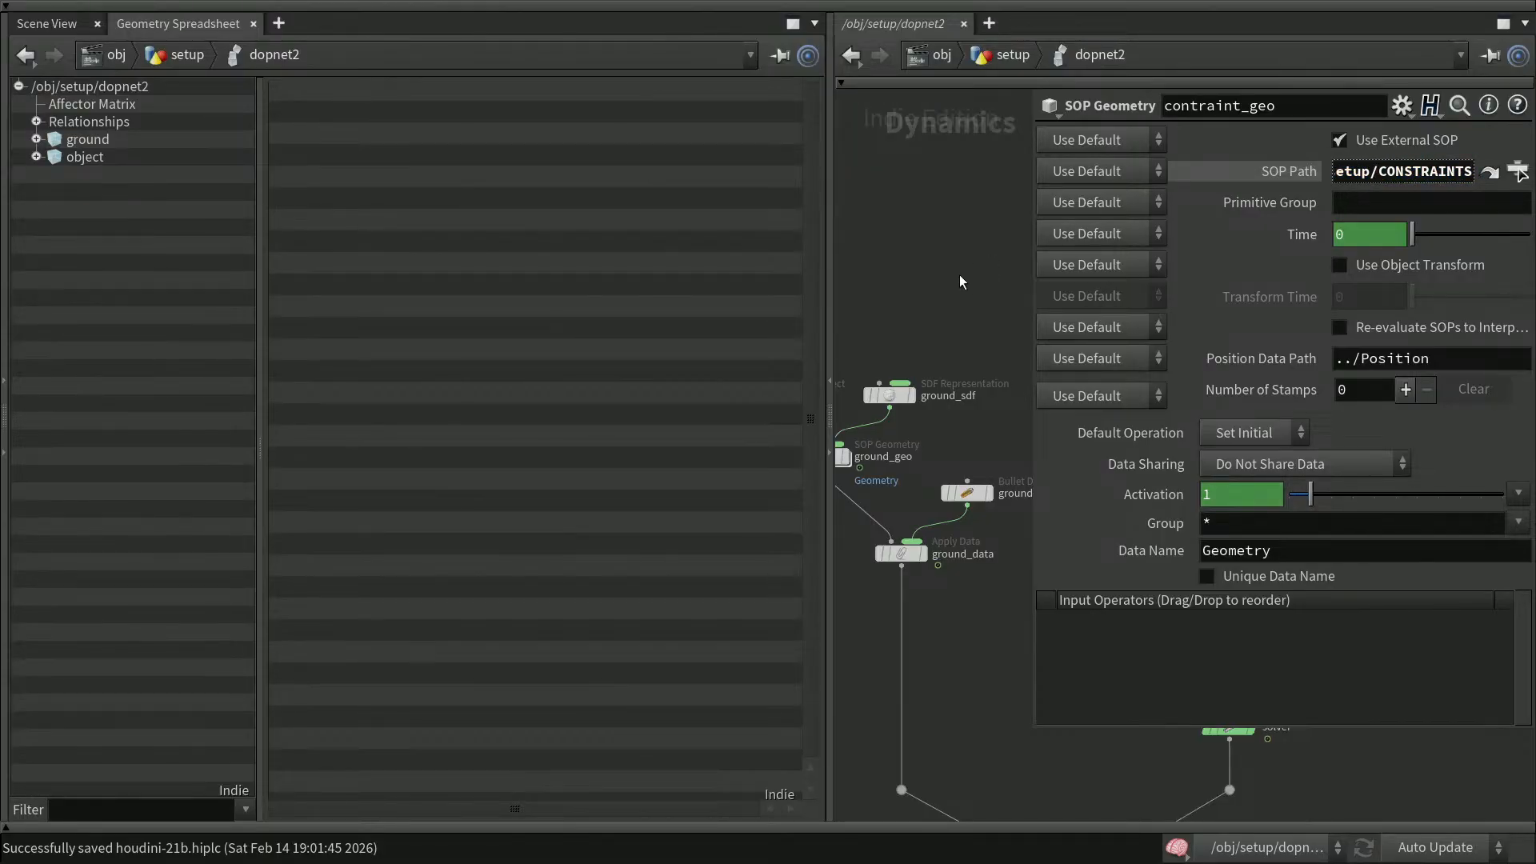
key("p")
Show the playbar and reset the simulation back to its start
left_click(1270, 335)
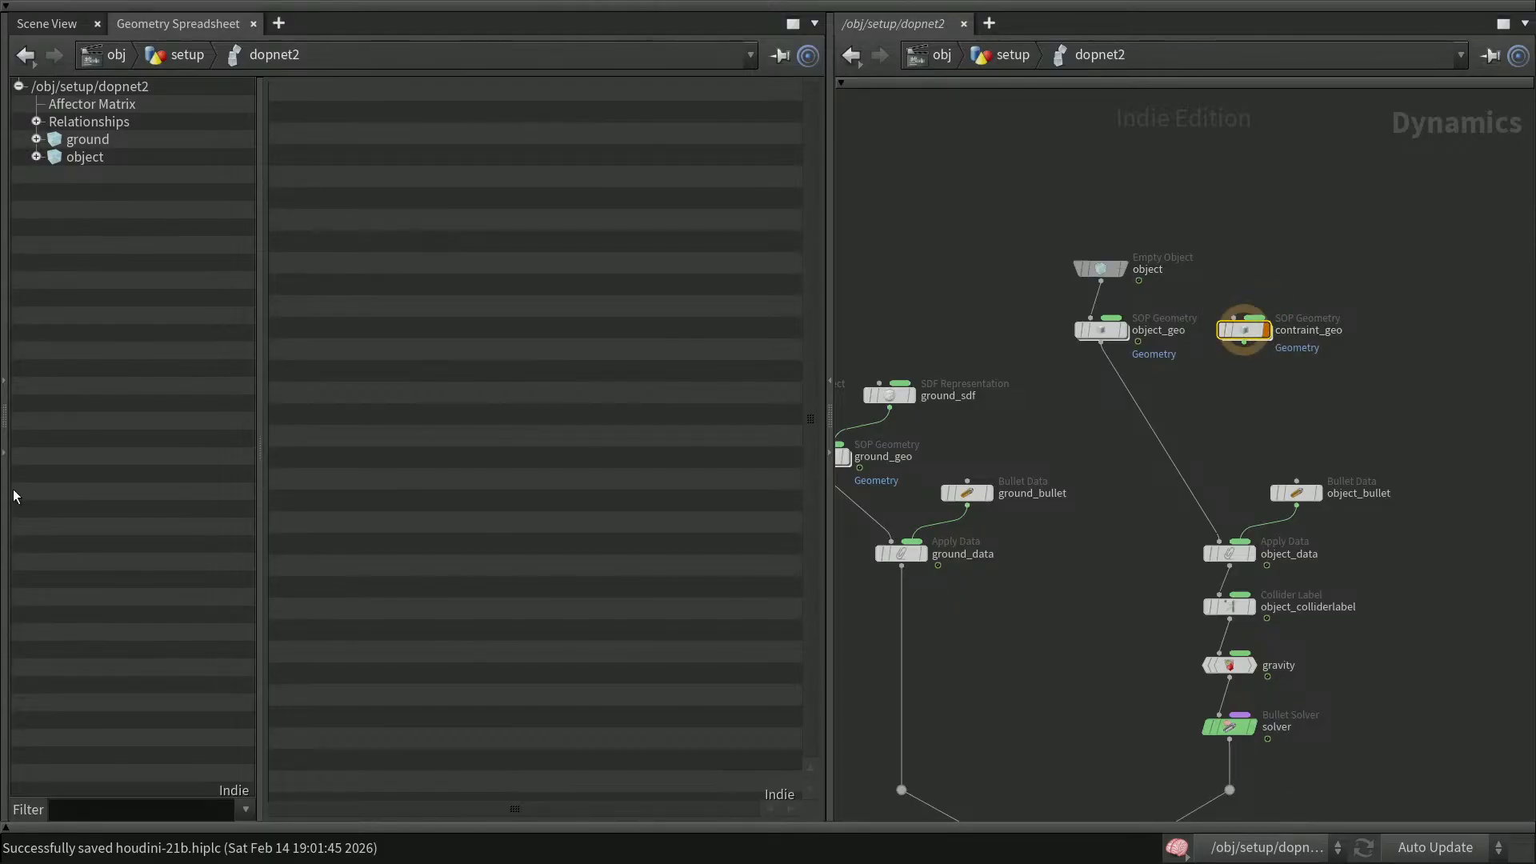
left_click(53, 827)
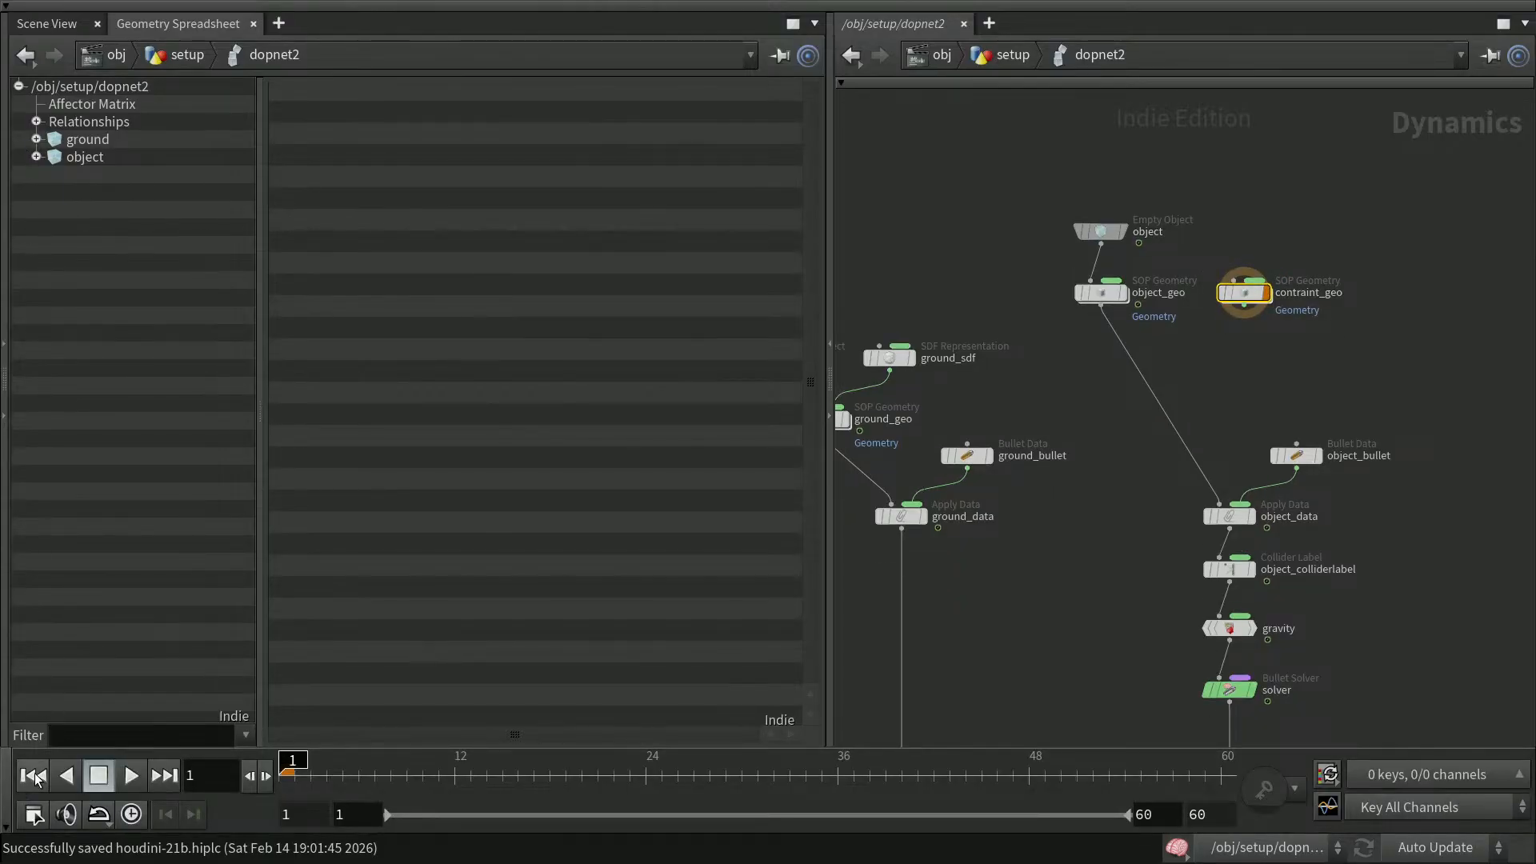
left_click(98, 776)
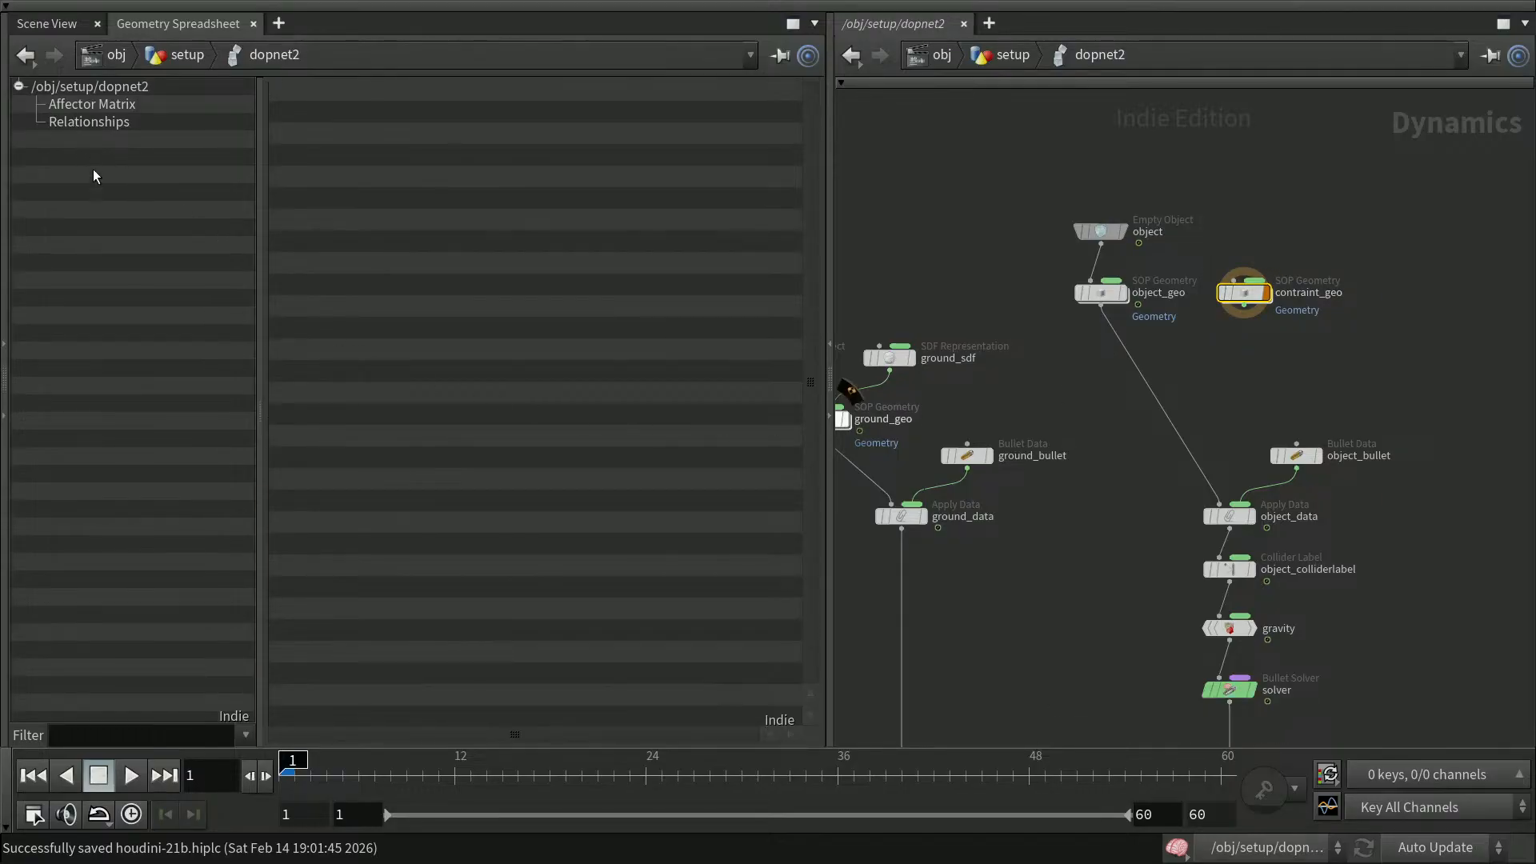
Insert a Constraint Network Relationship node onto the wire between object_geo and object_data
middle_click_drag(1384, 413, 1341, 350)
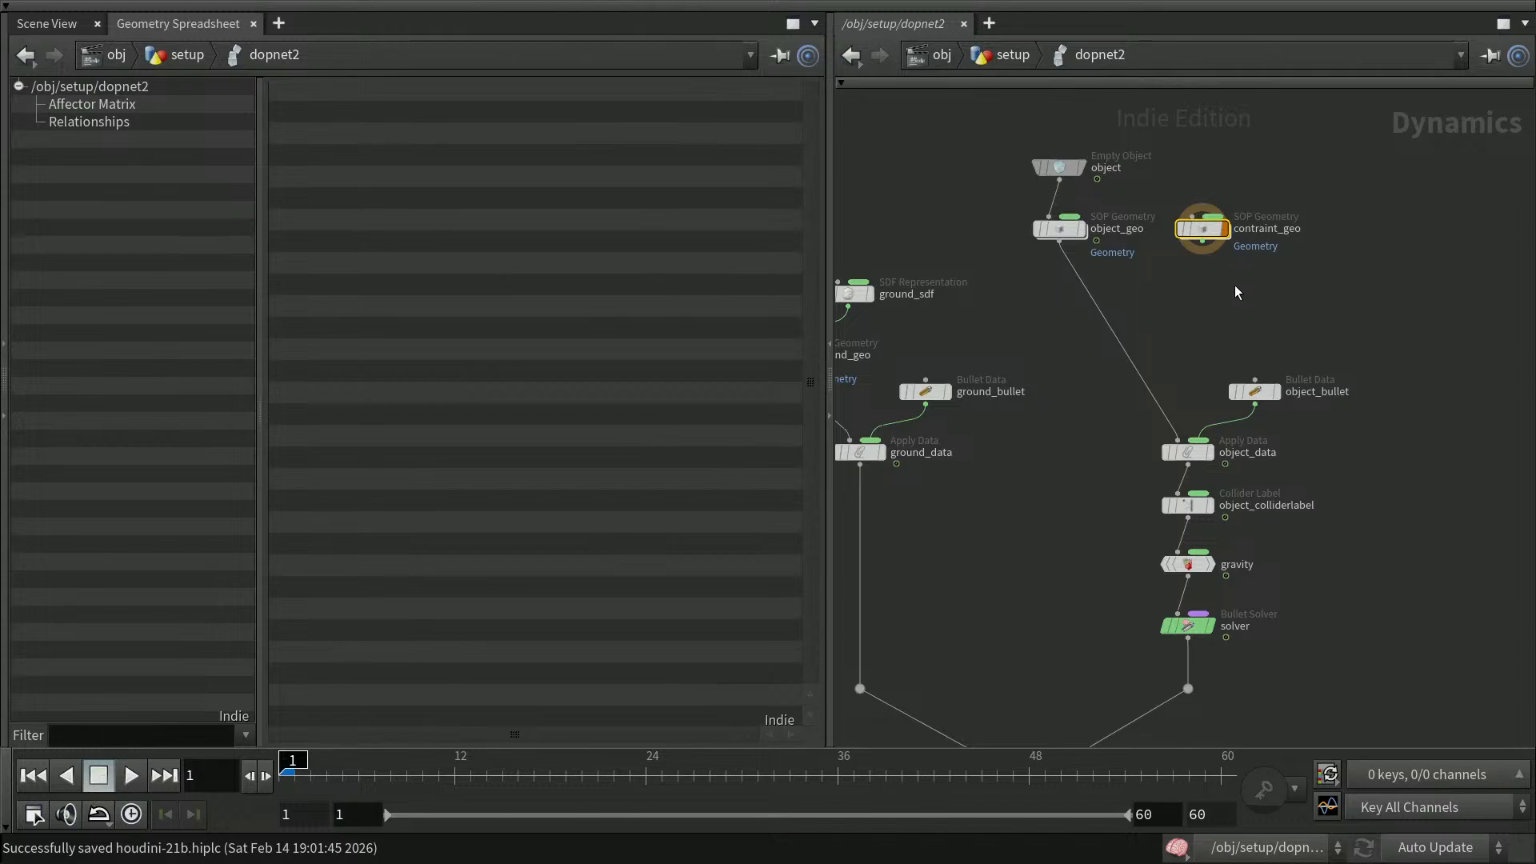
left_click(1300, 298)
key("Tab")
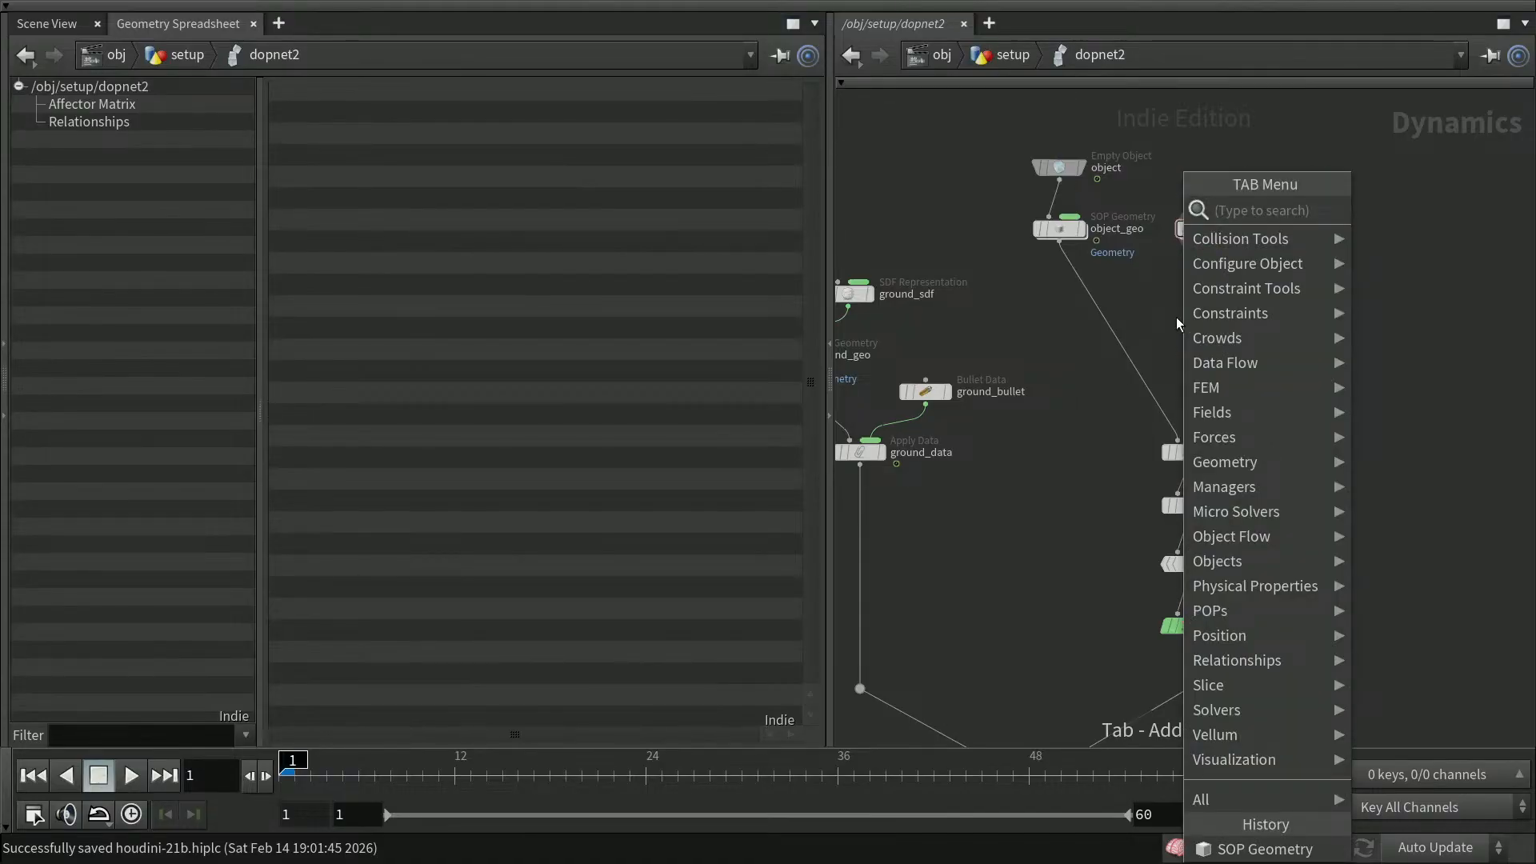
type("contra")
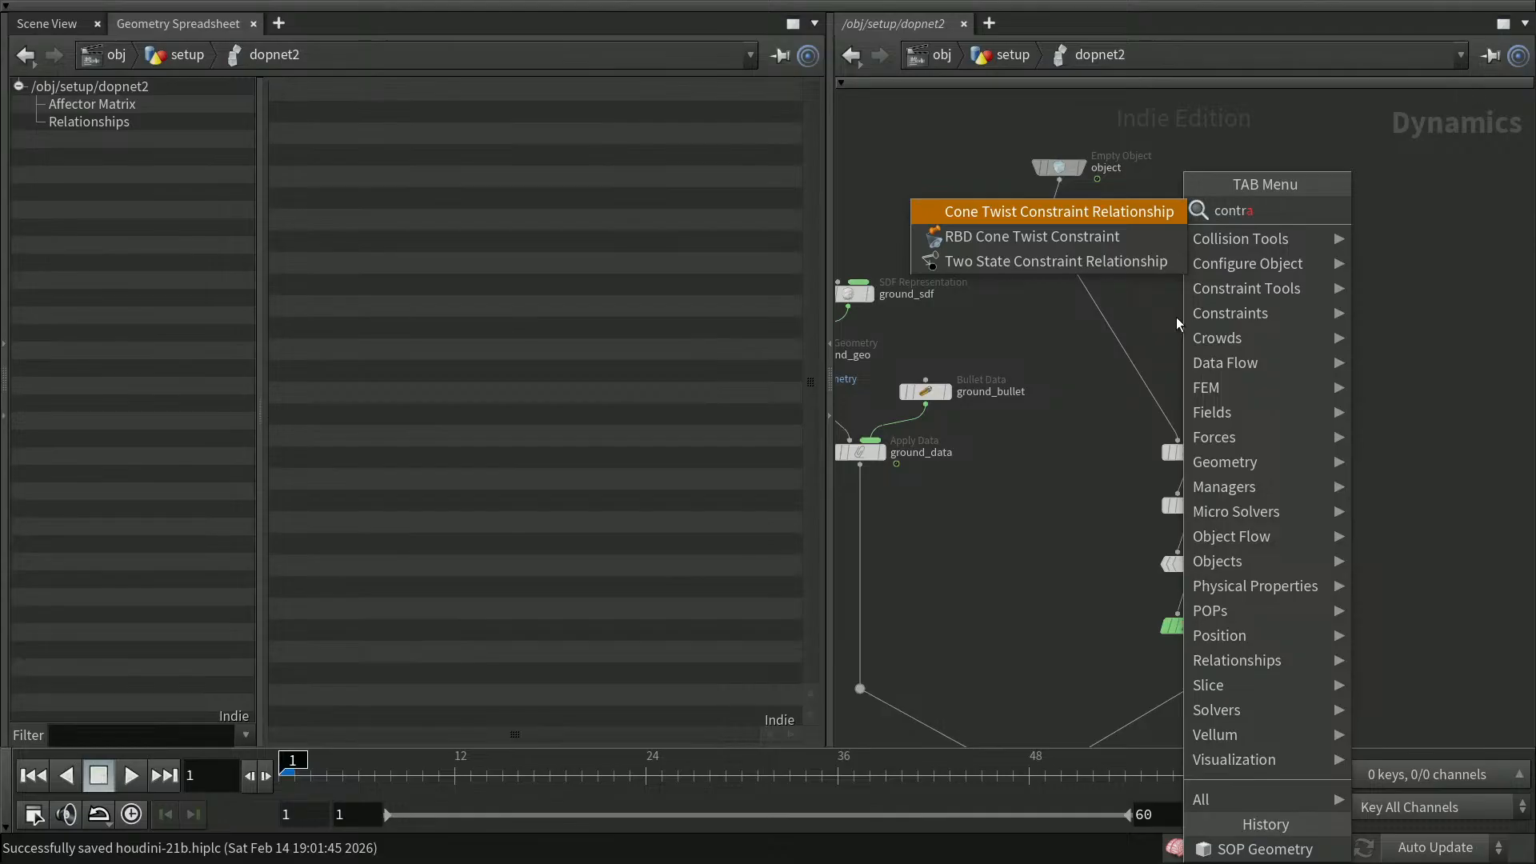
key("BackSpace")
key("BackSpace")
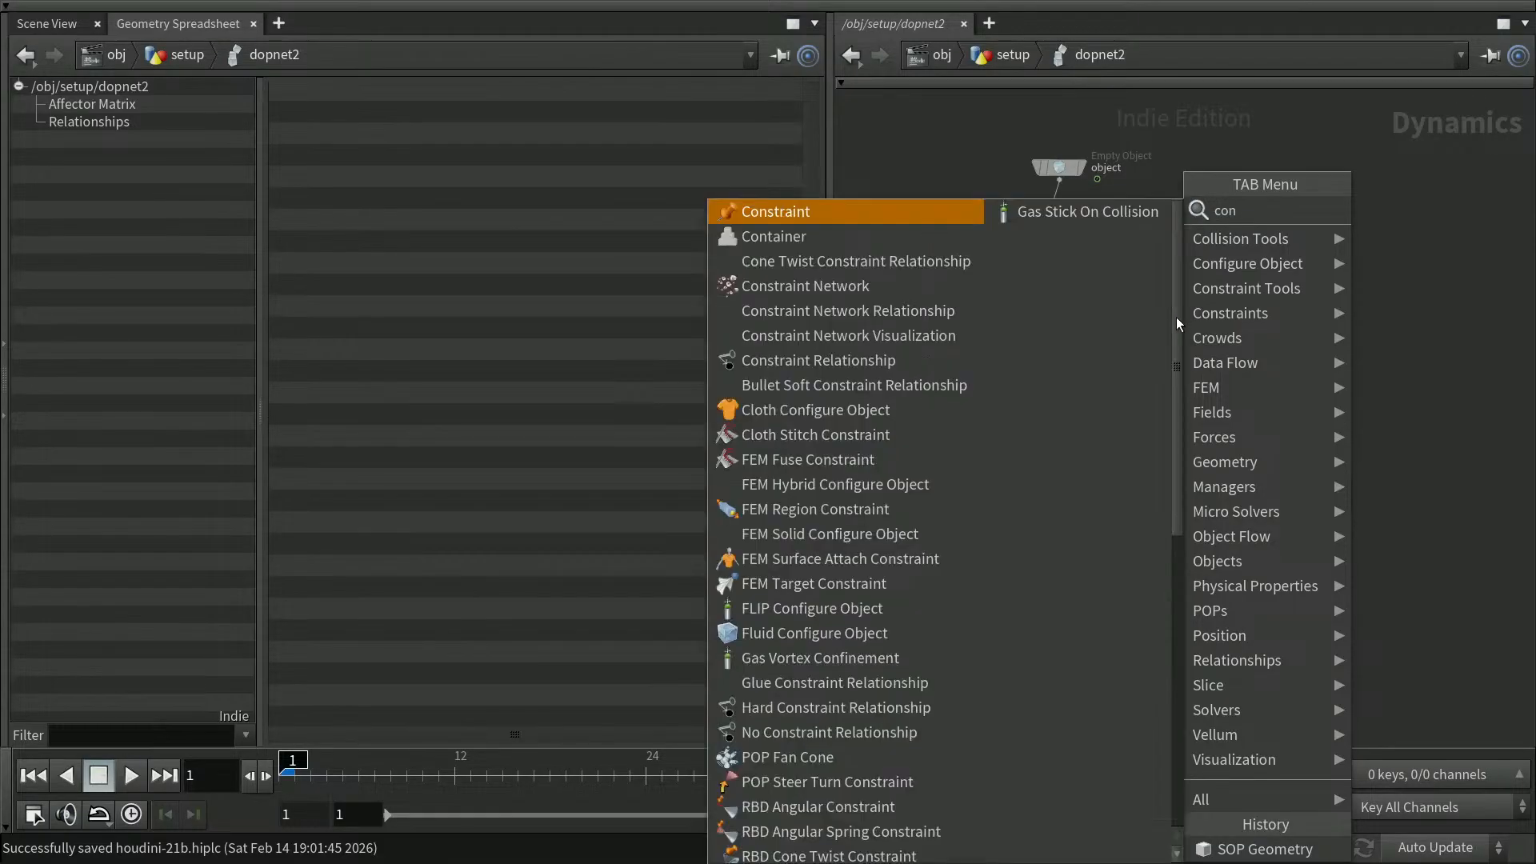
type("st")
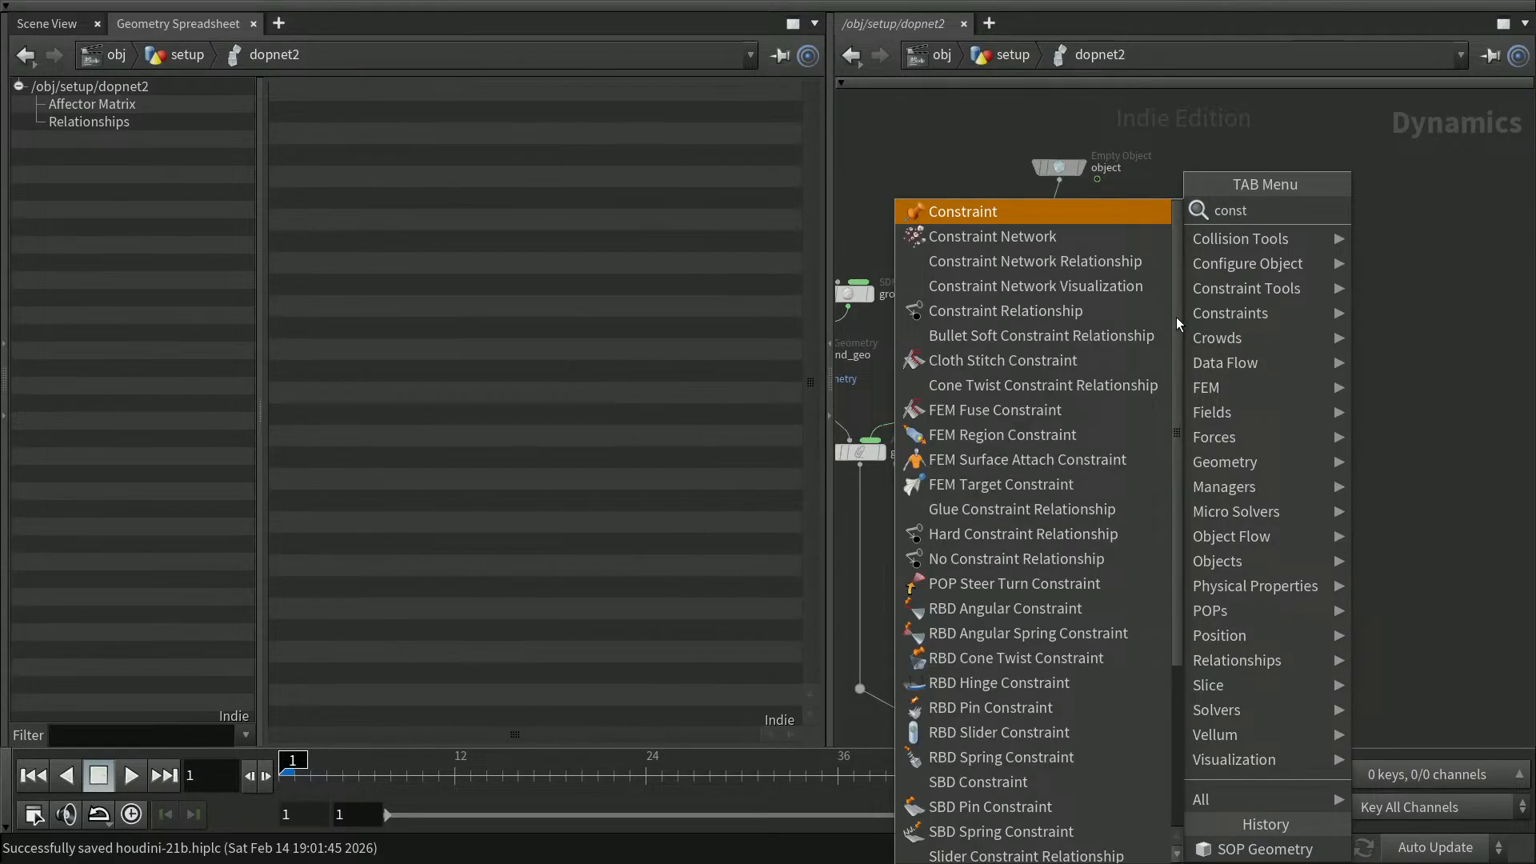
key("Down")
key("Down")
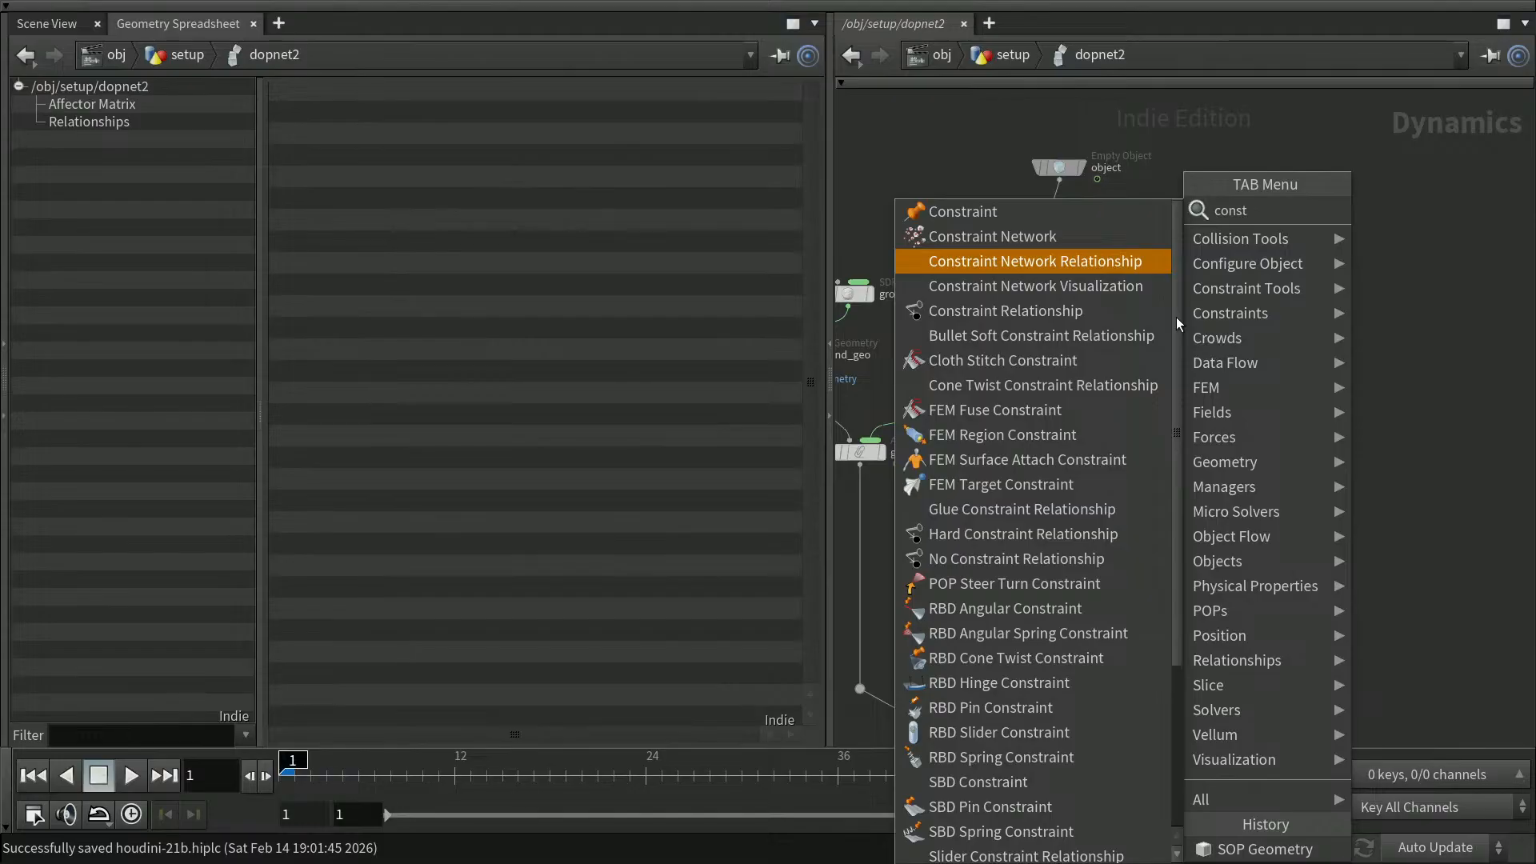
key("Return")
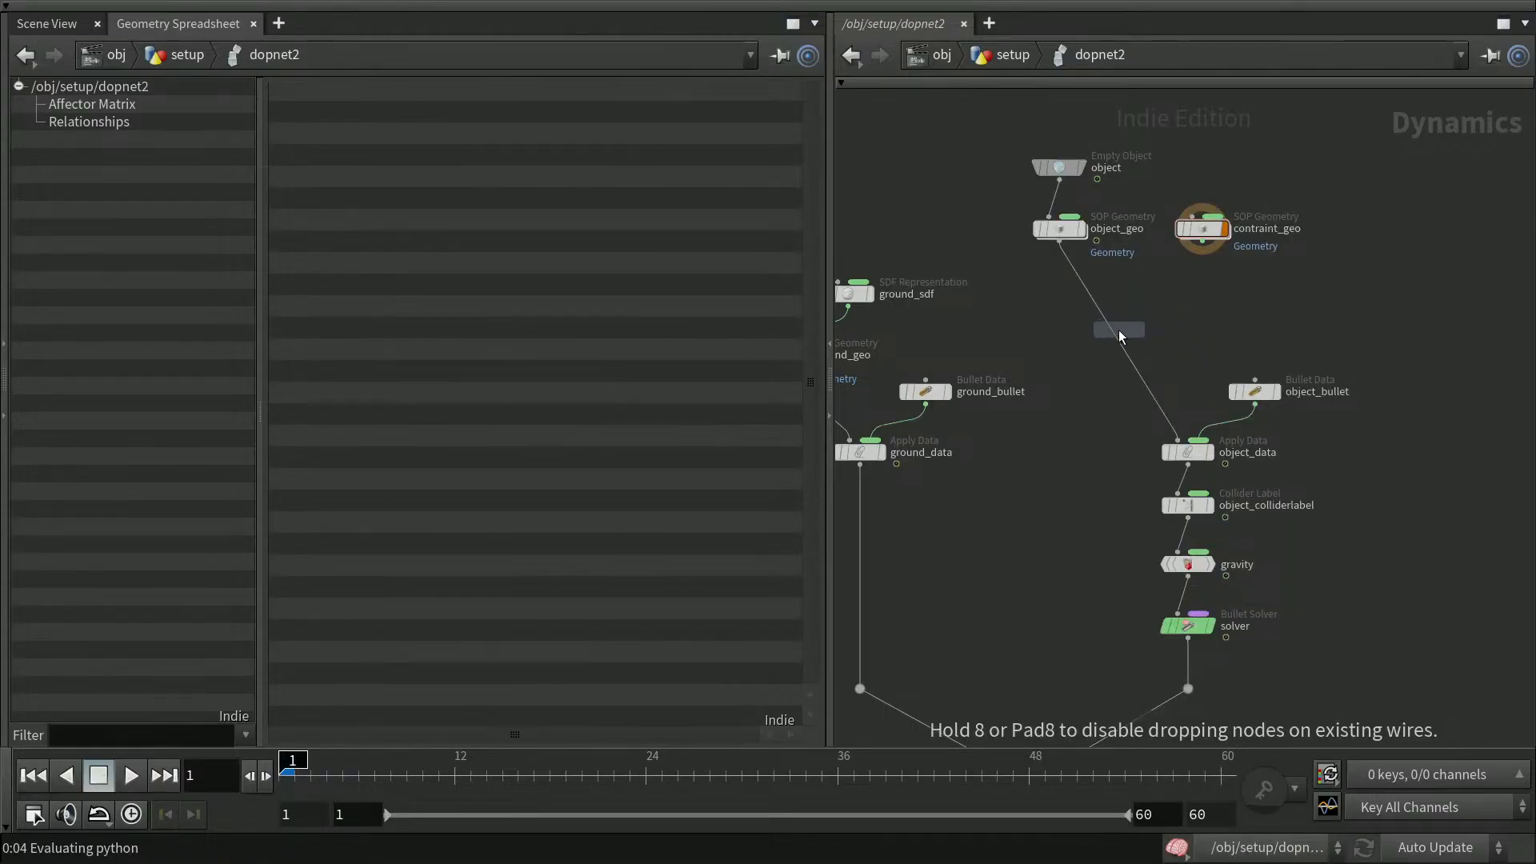
left_click(1123, 335)
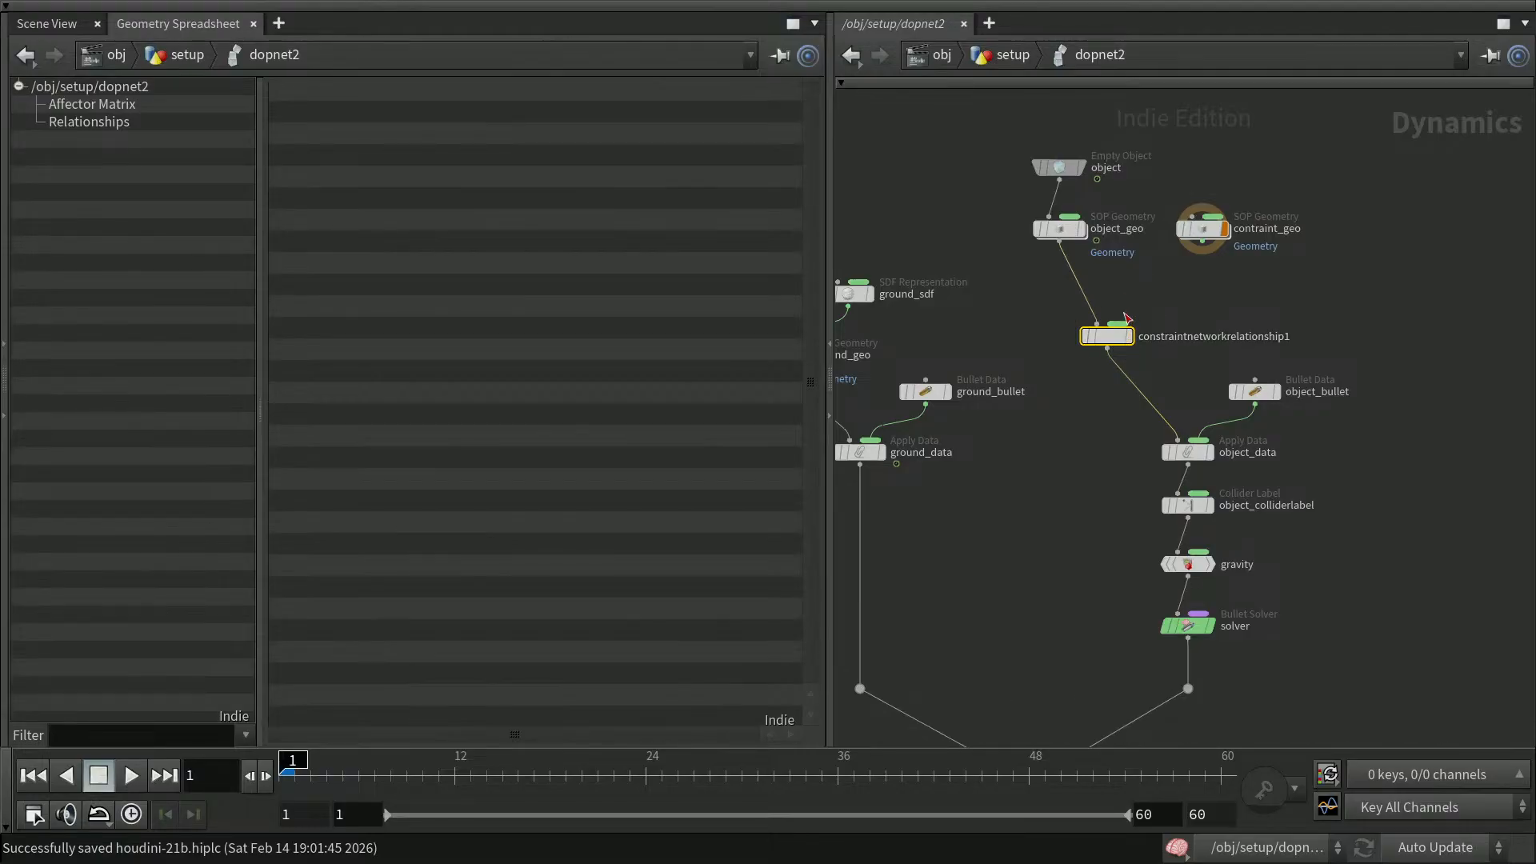
Rename the new Constraint Network Relationship node to contraints
double_click(1158, 342)
left_click_drag(1295, 337, 1112, 350)
type("contraiomn")
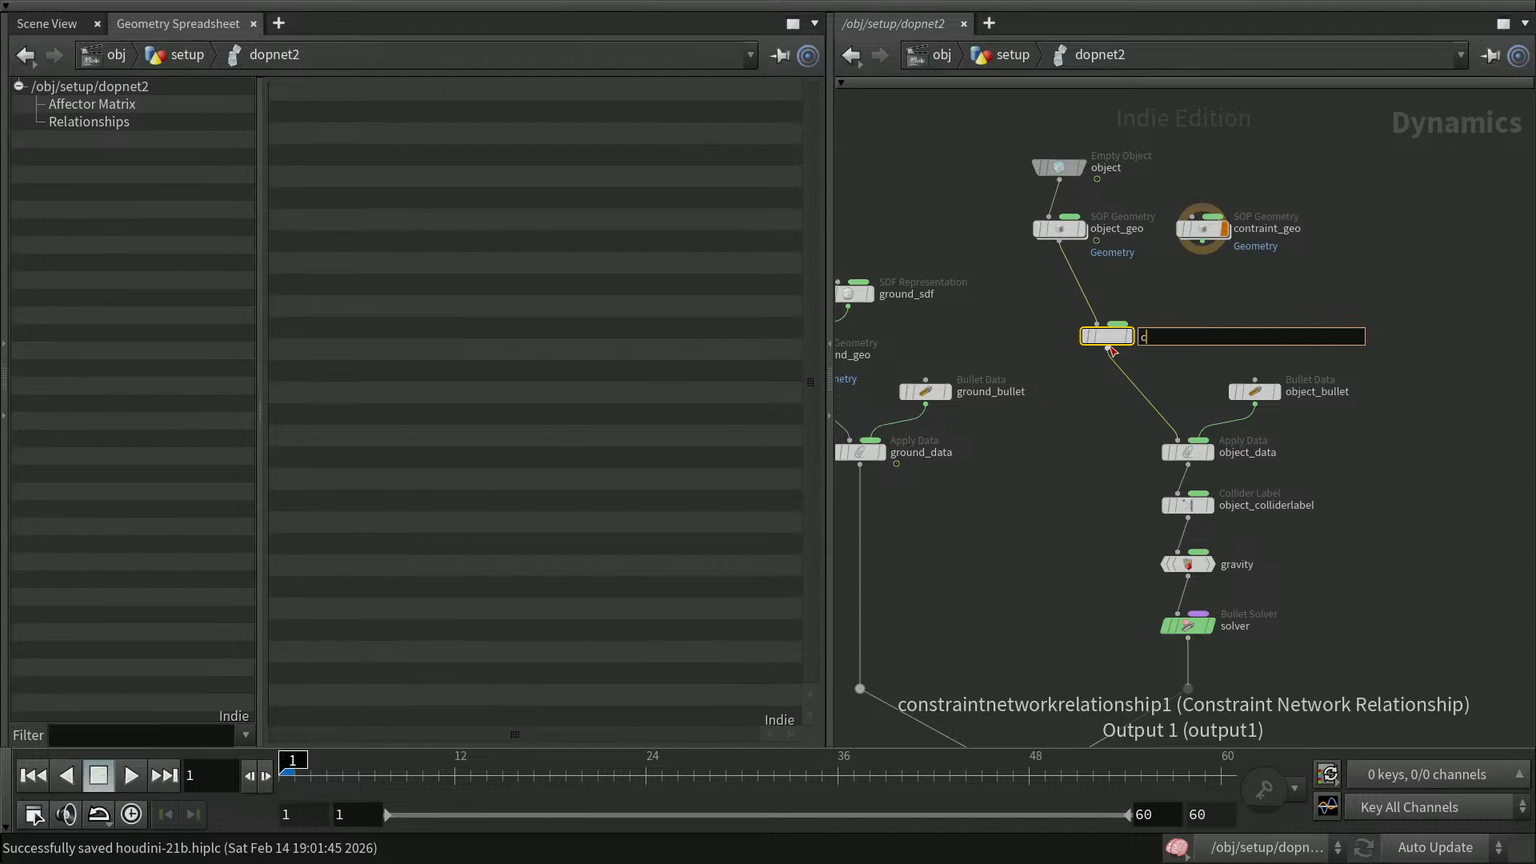
key("BackSpace")
key("BackSpace")
key("BackSpace")
type("ints")
key("Return")
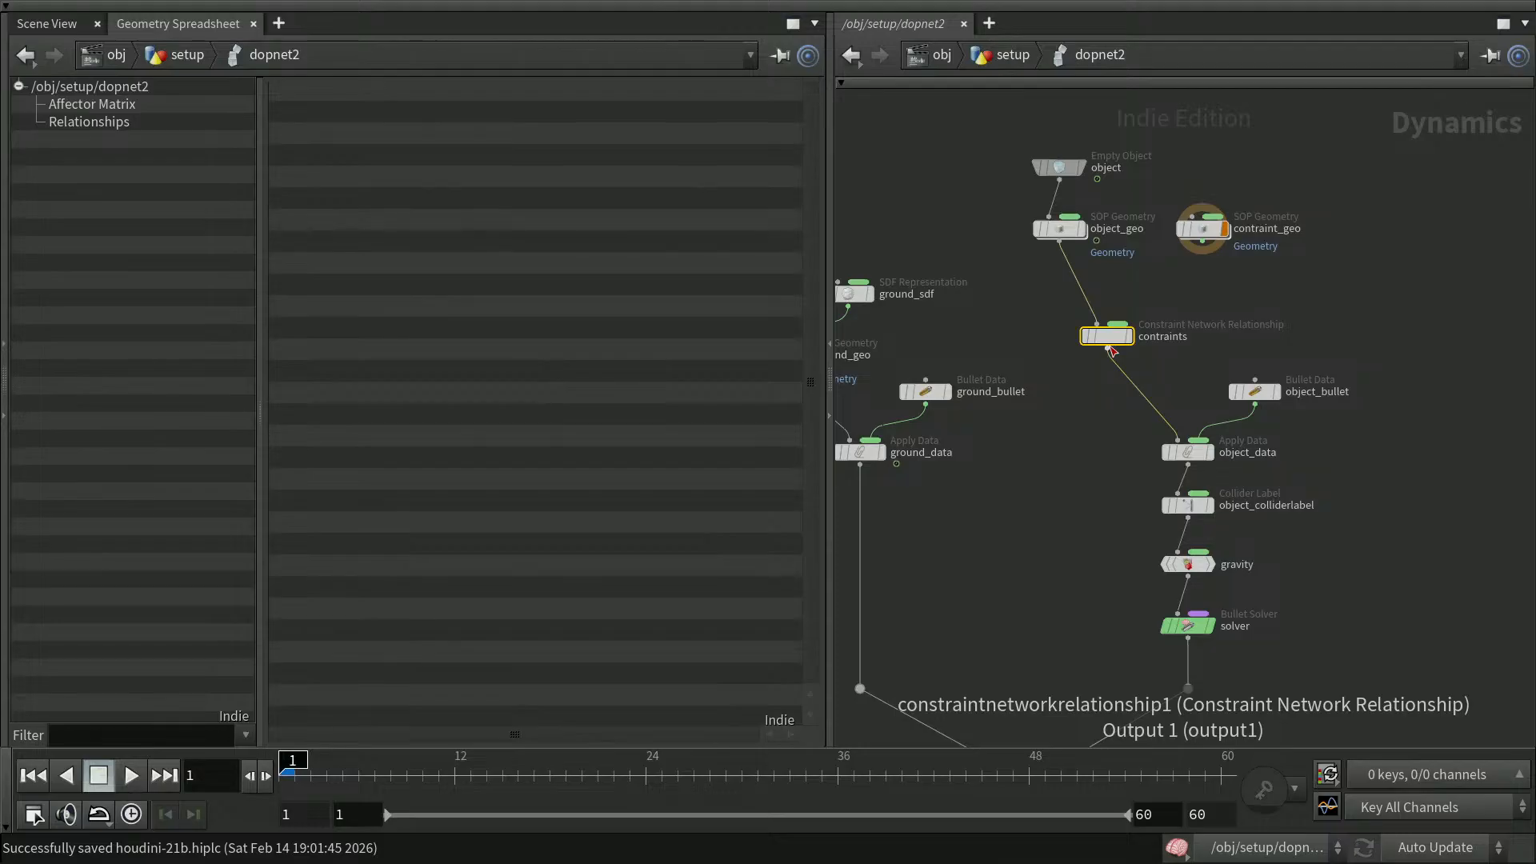
Reset the simulation and inspect the contraints relationship entry in the geometry spreadsheet tree
mouse_move(1115, 342)
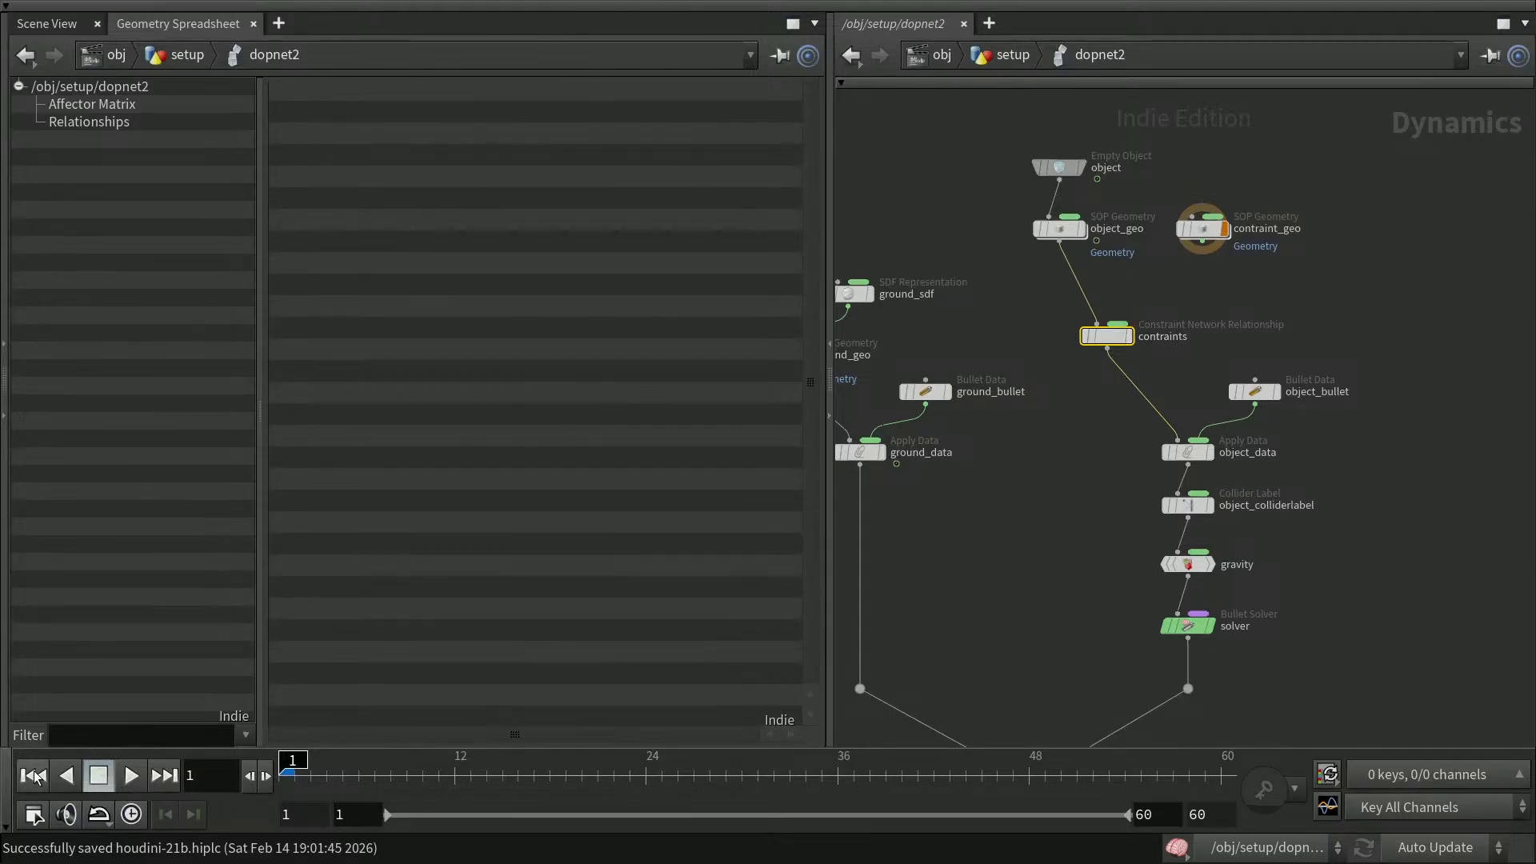
middle_click_drag(1038, 632, 1090, 589)
mouse_move(1063, 673)
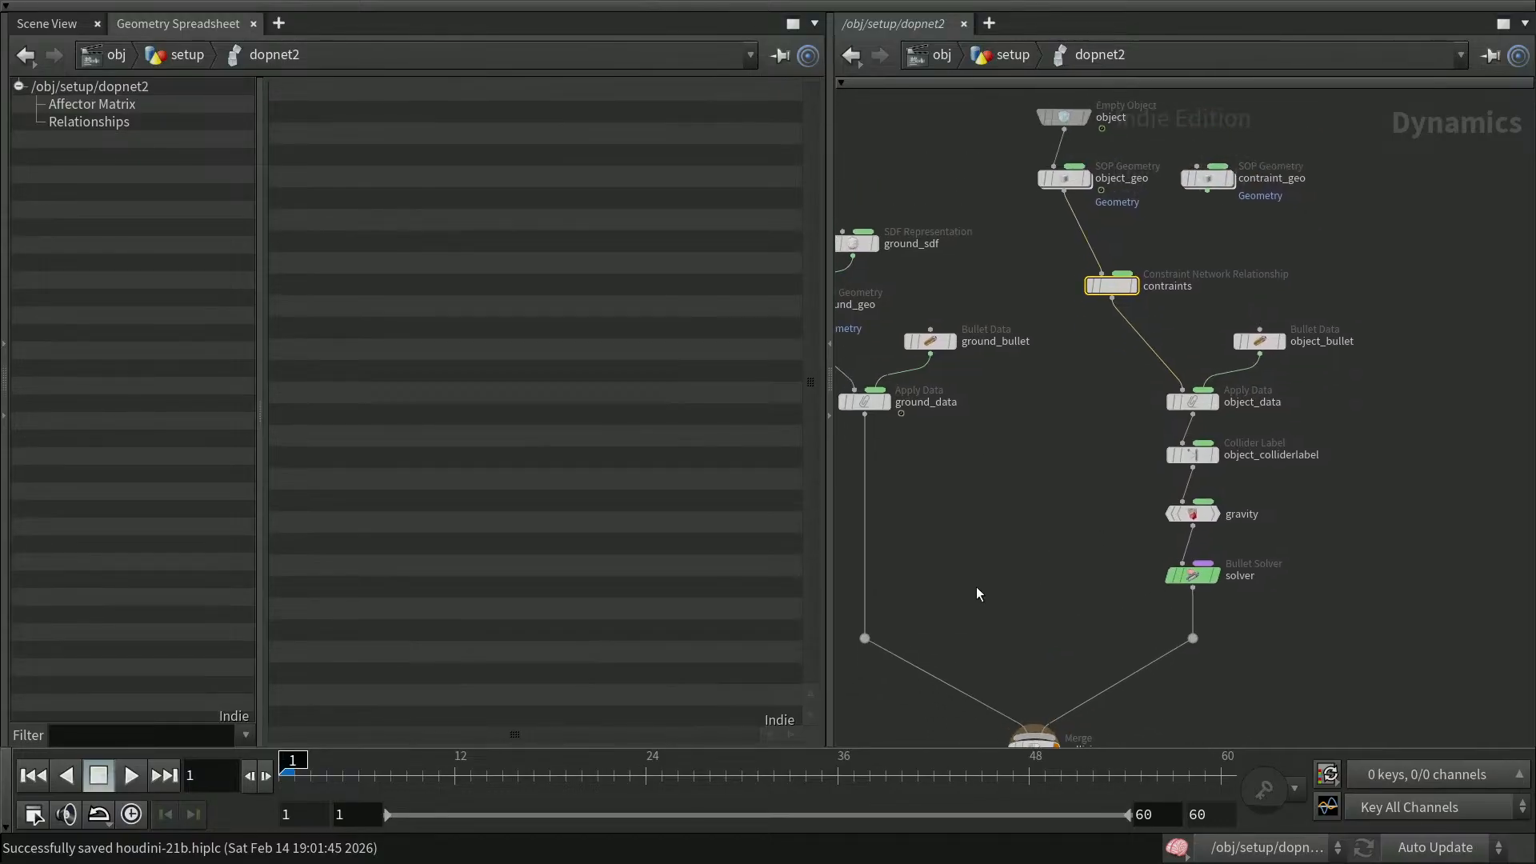
left_click(32, 775)
left_click(36, 121)
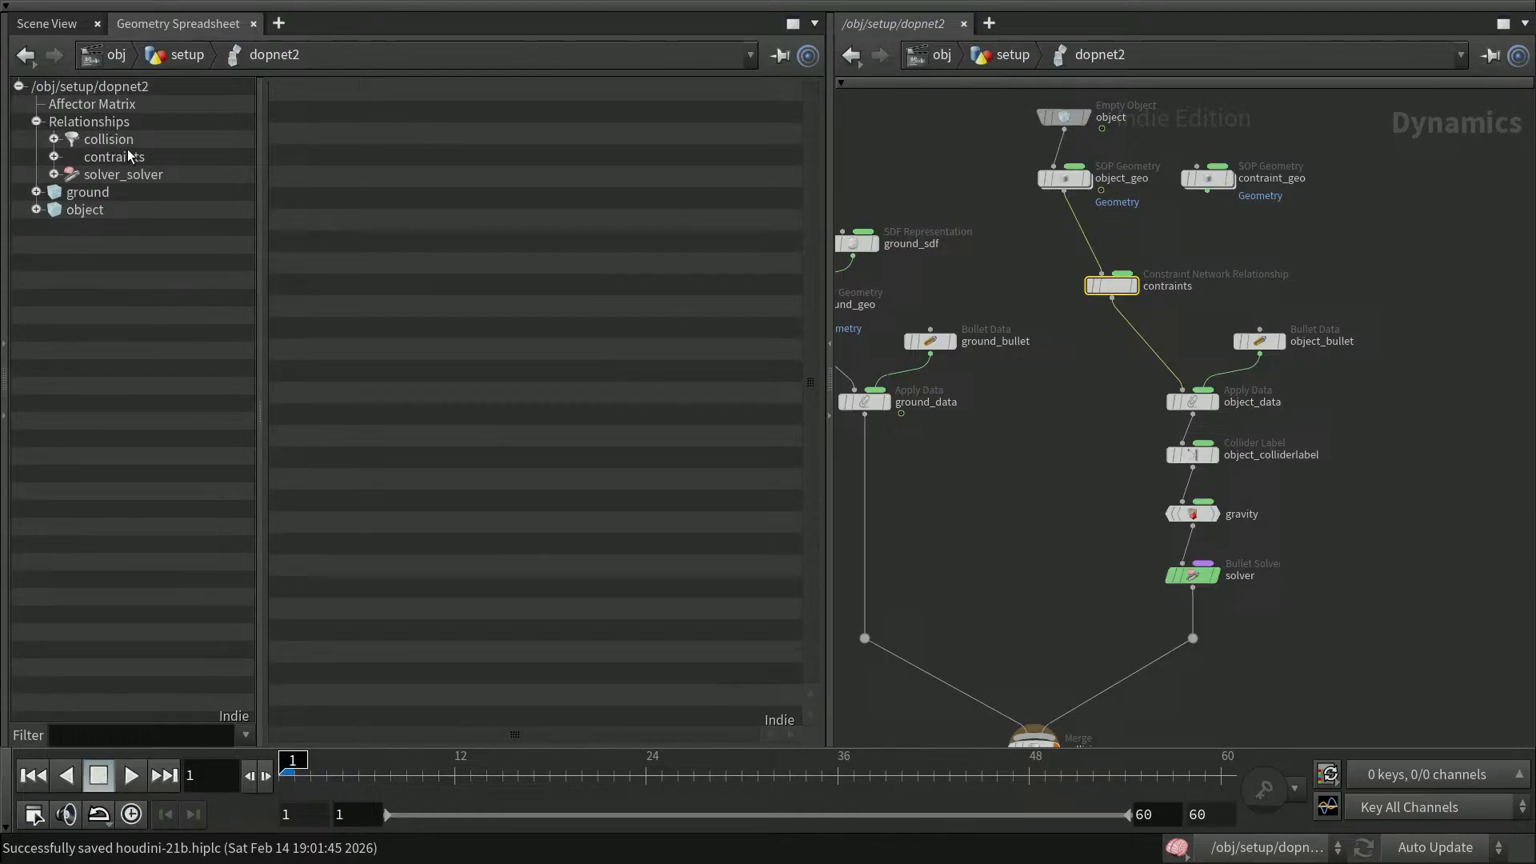
left_click(54, 156)
left_click(128, 157)
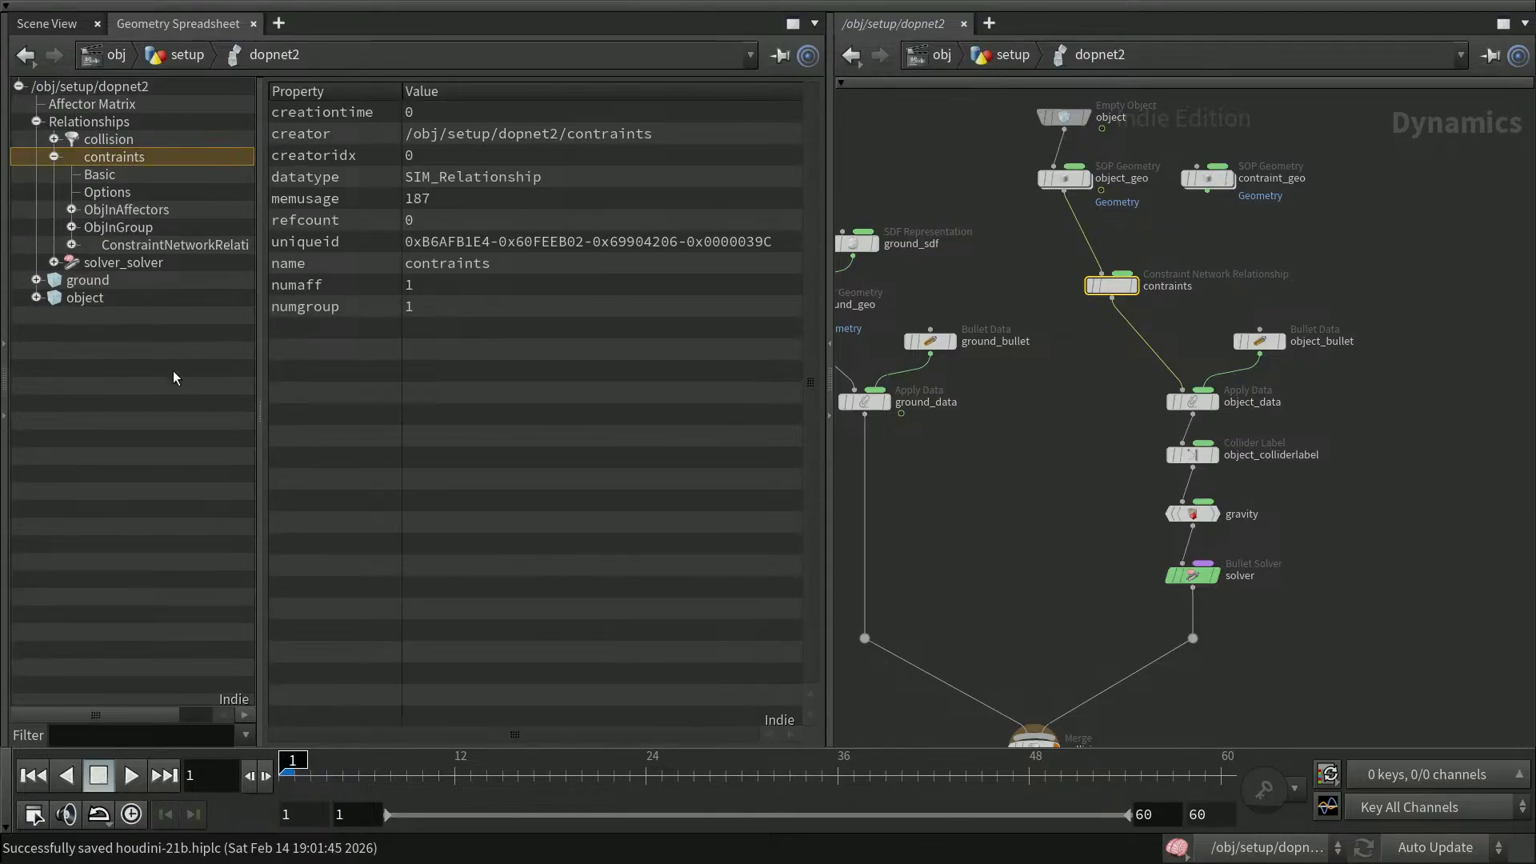
Set the contraints node's Data Name to $OS
mouse_move(1125, 294)
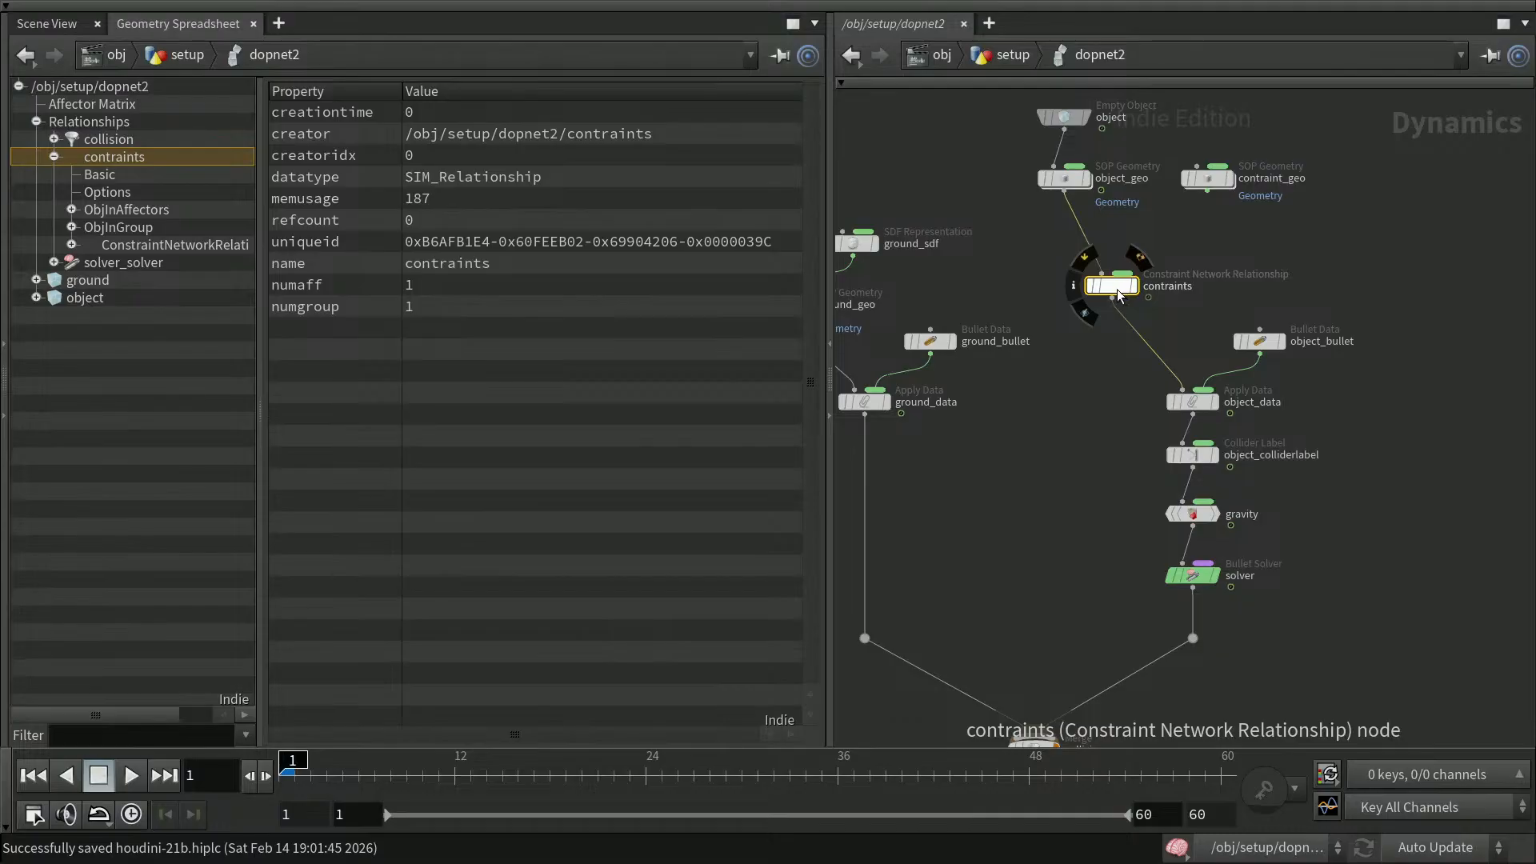
key("p")
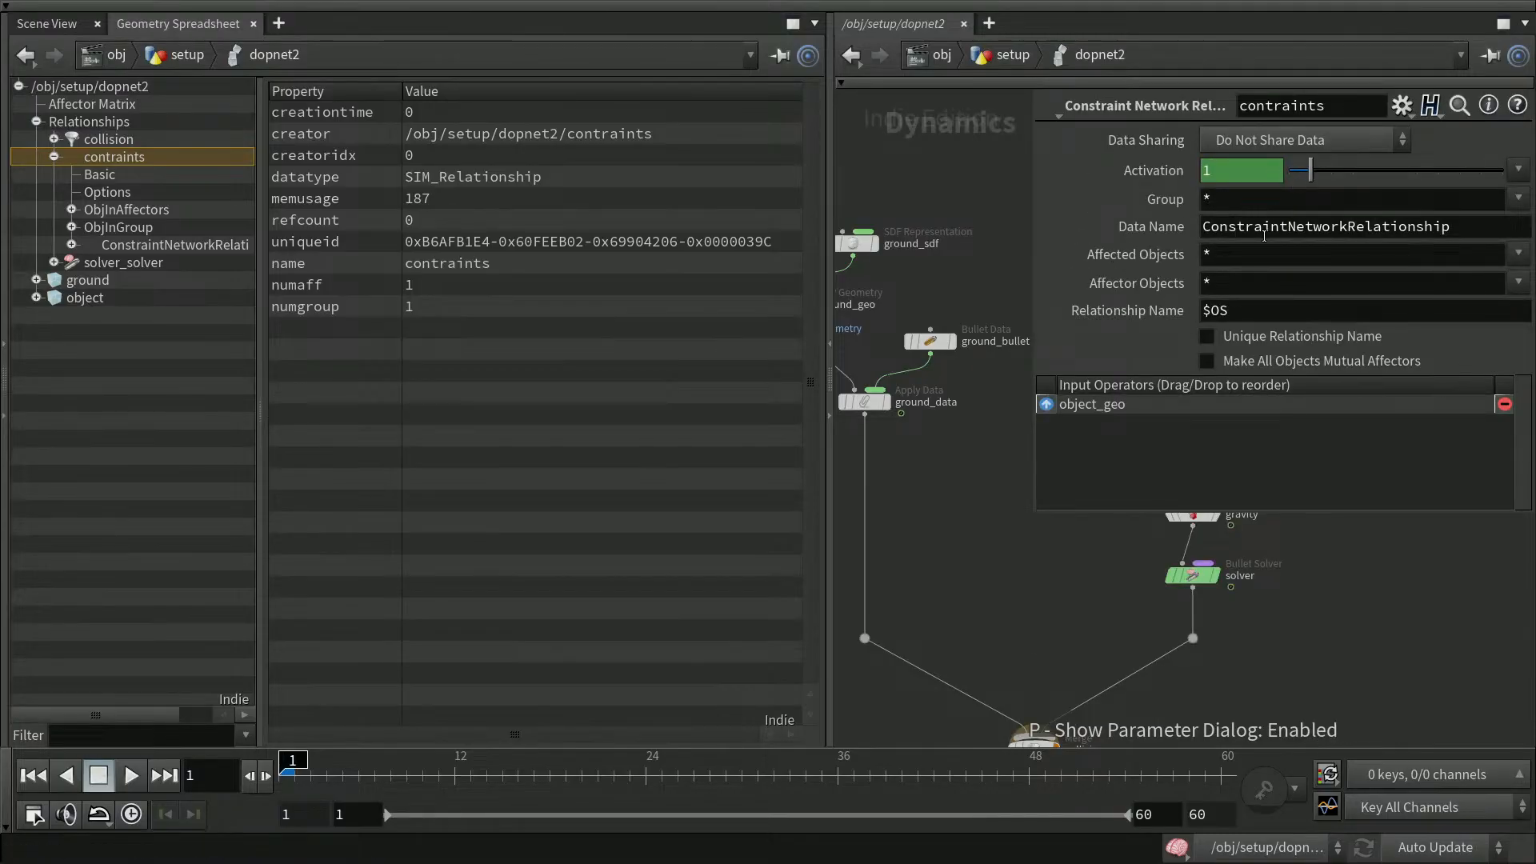
left_click_drag(1455, 227, 1204, 227)
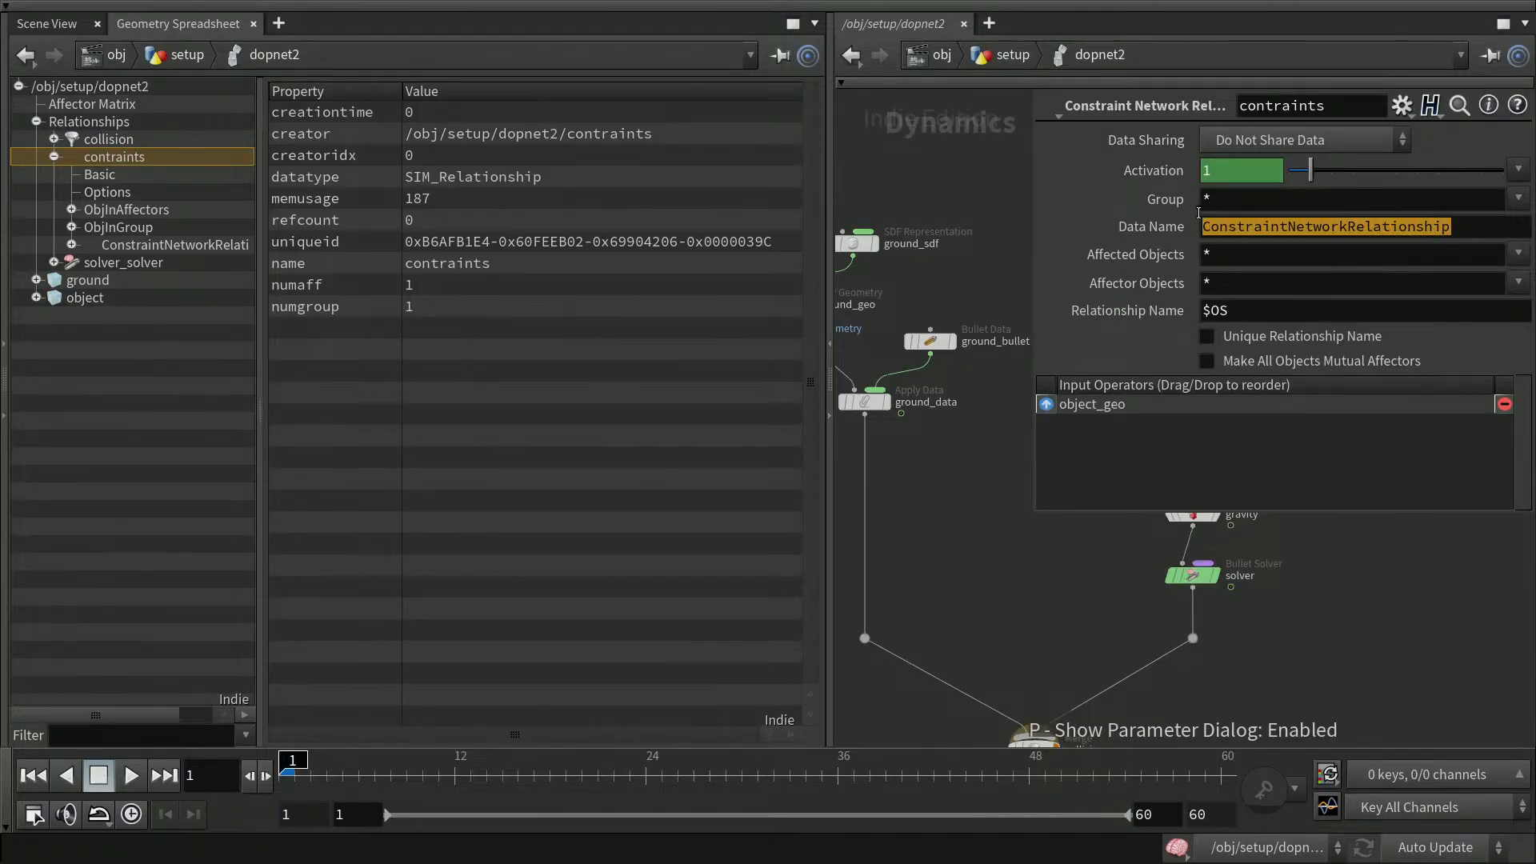
type("$OS")
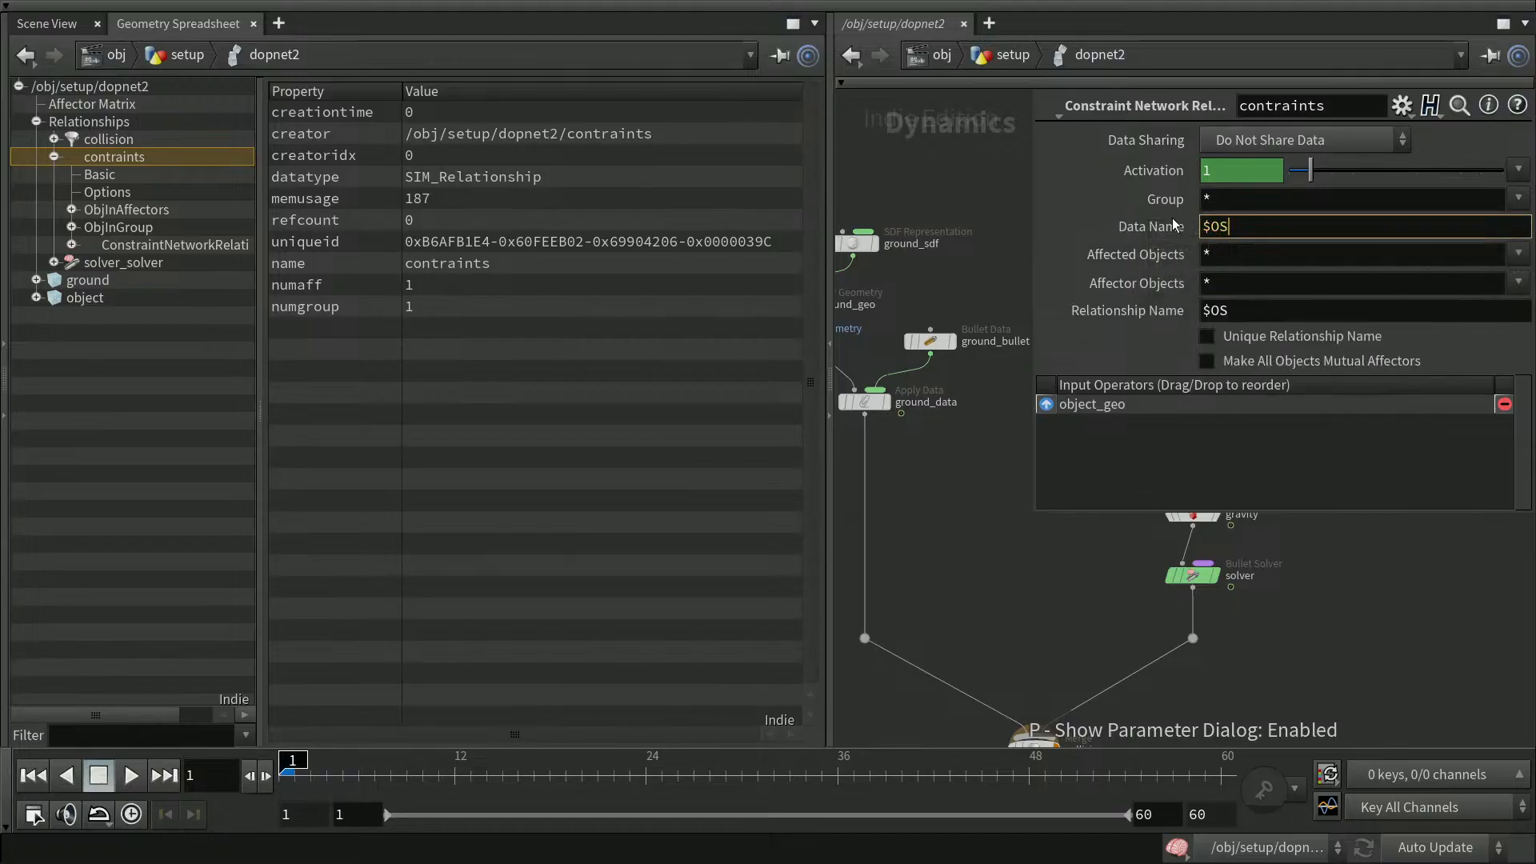
key("Return")
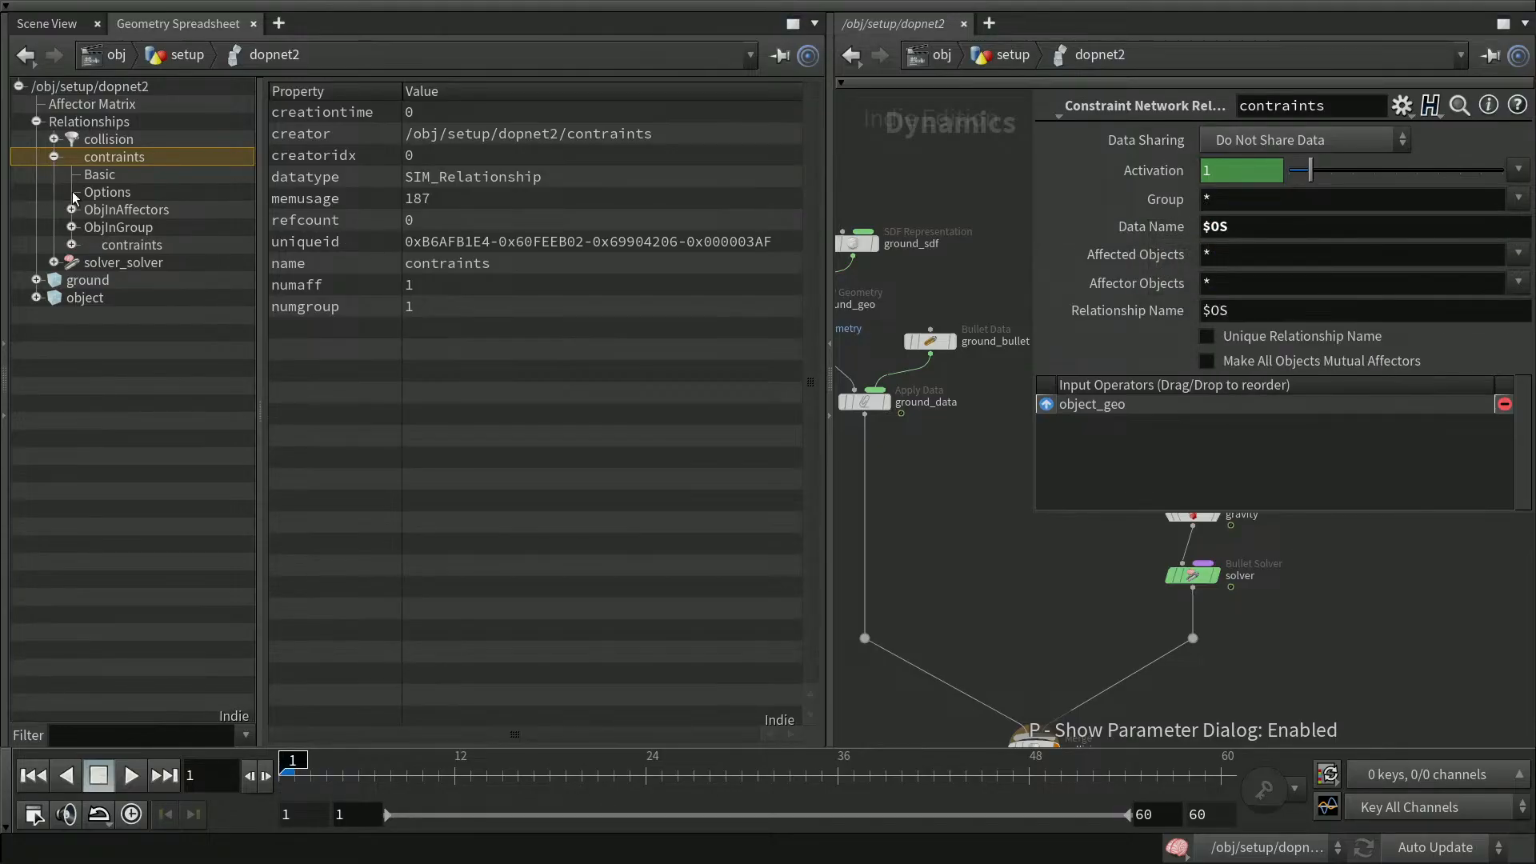
Examine the contraints relationship's affector, group and data entries in the spreadsheet tree
left_click(113, 246)
left_click(73, 246)
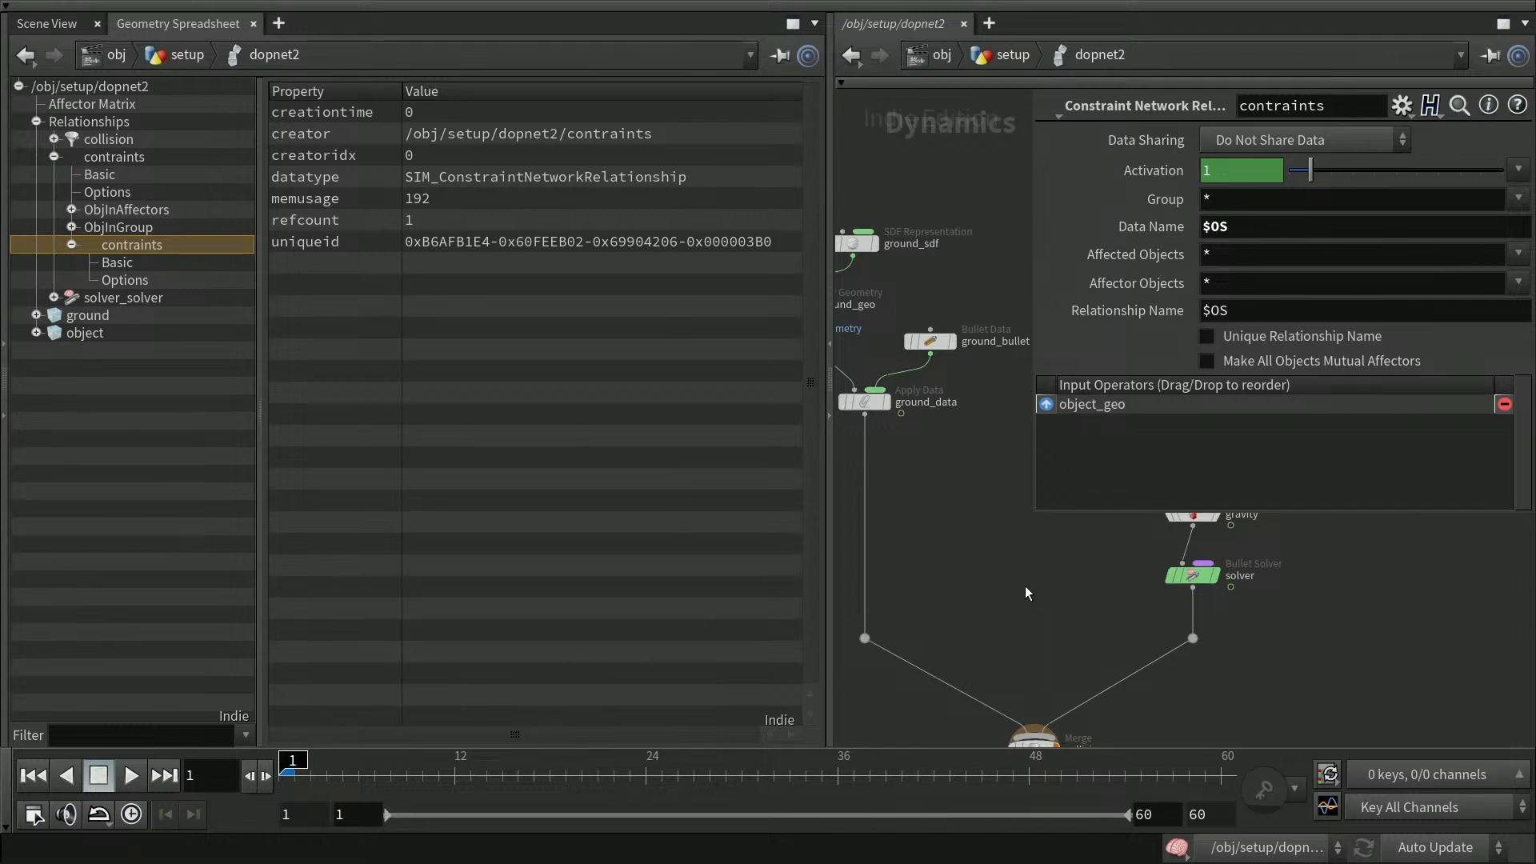
left_click(71, 210)
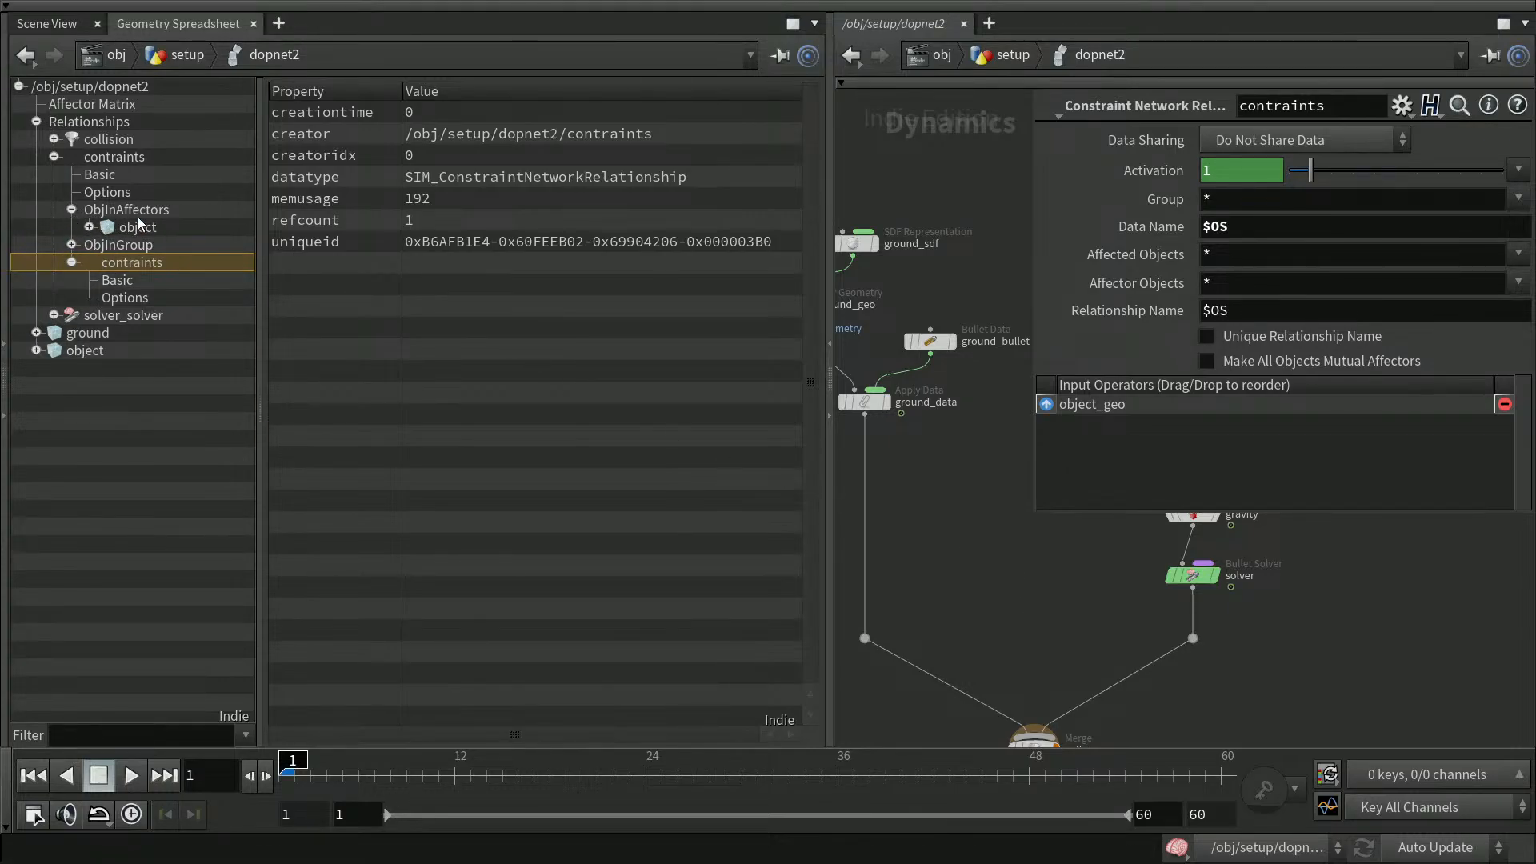
left_click(71, 244)
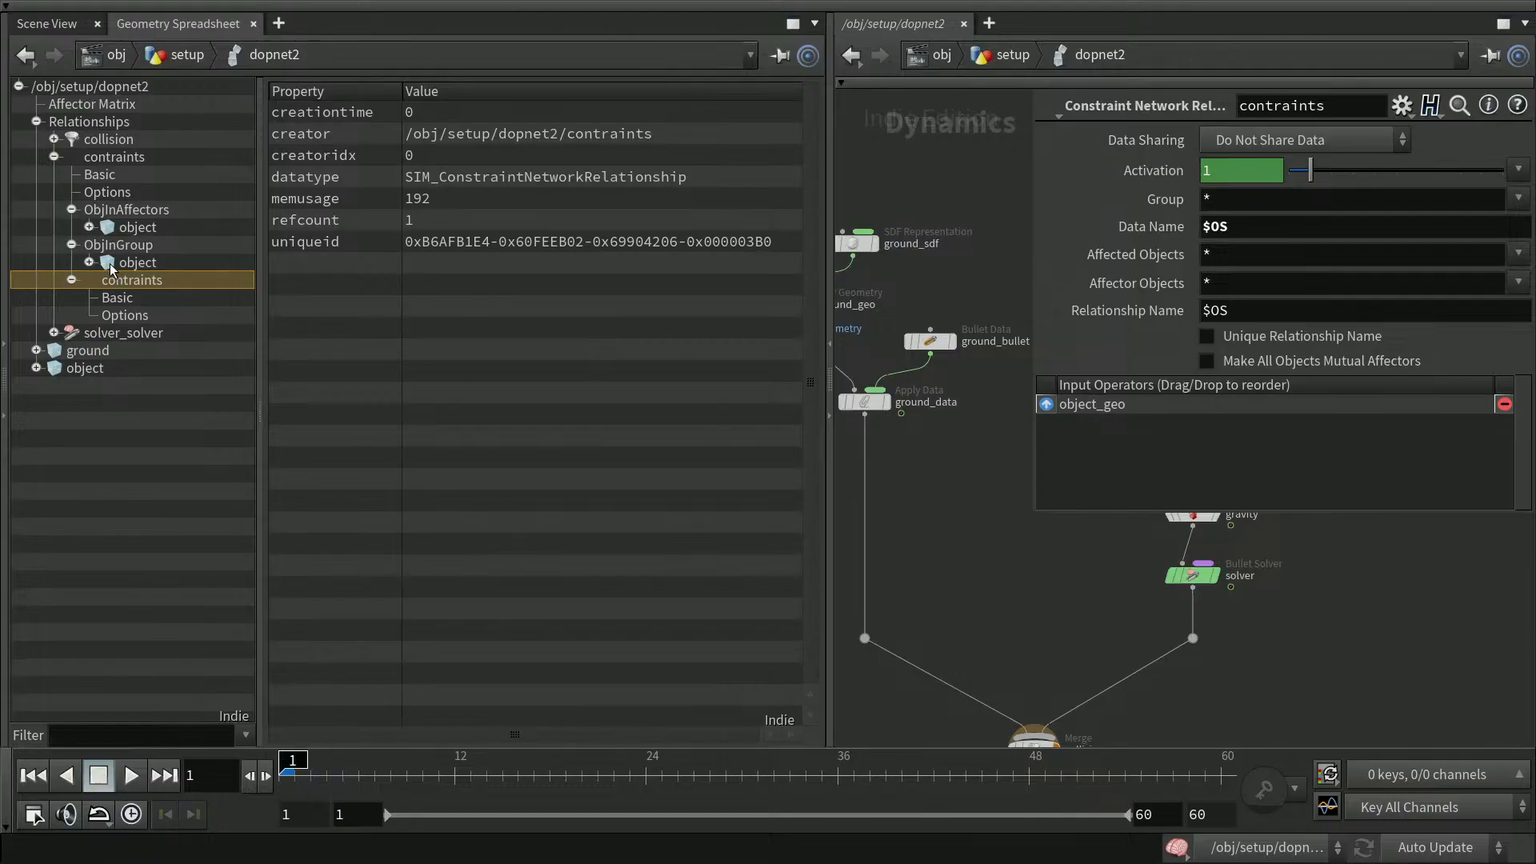
left_click(72, 209)
left_click(71, 227)
left_click(71, 245)
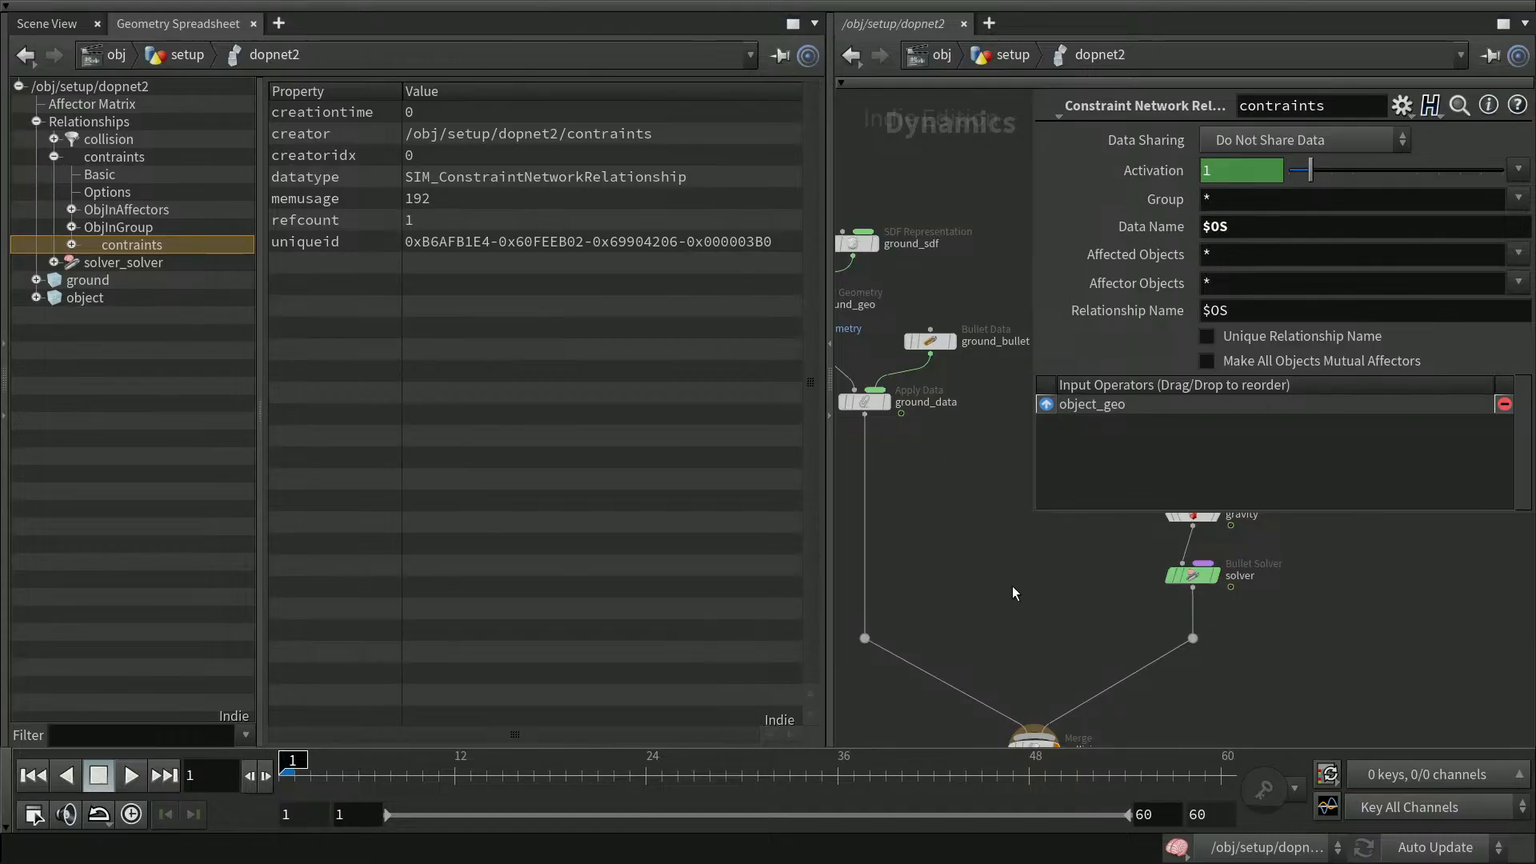
key("p")
middle_click_drag(1054, 484, 1071, 518)
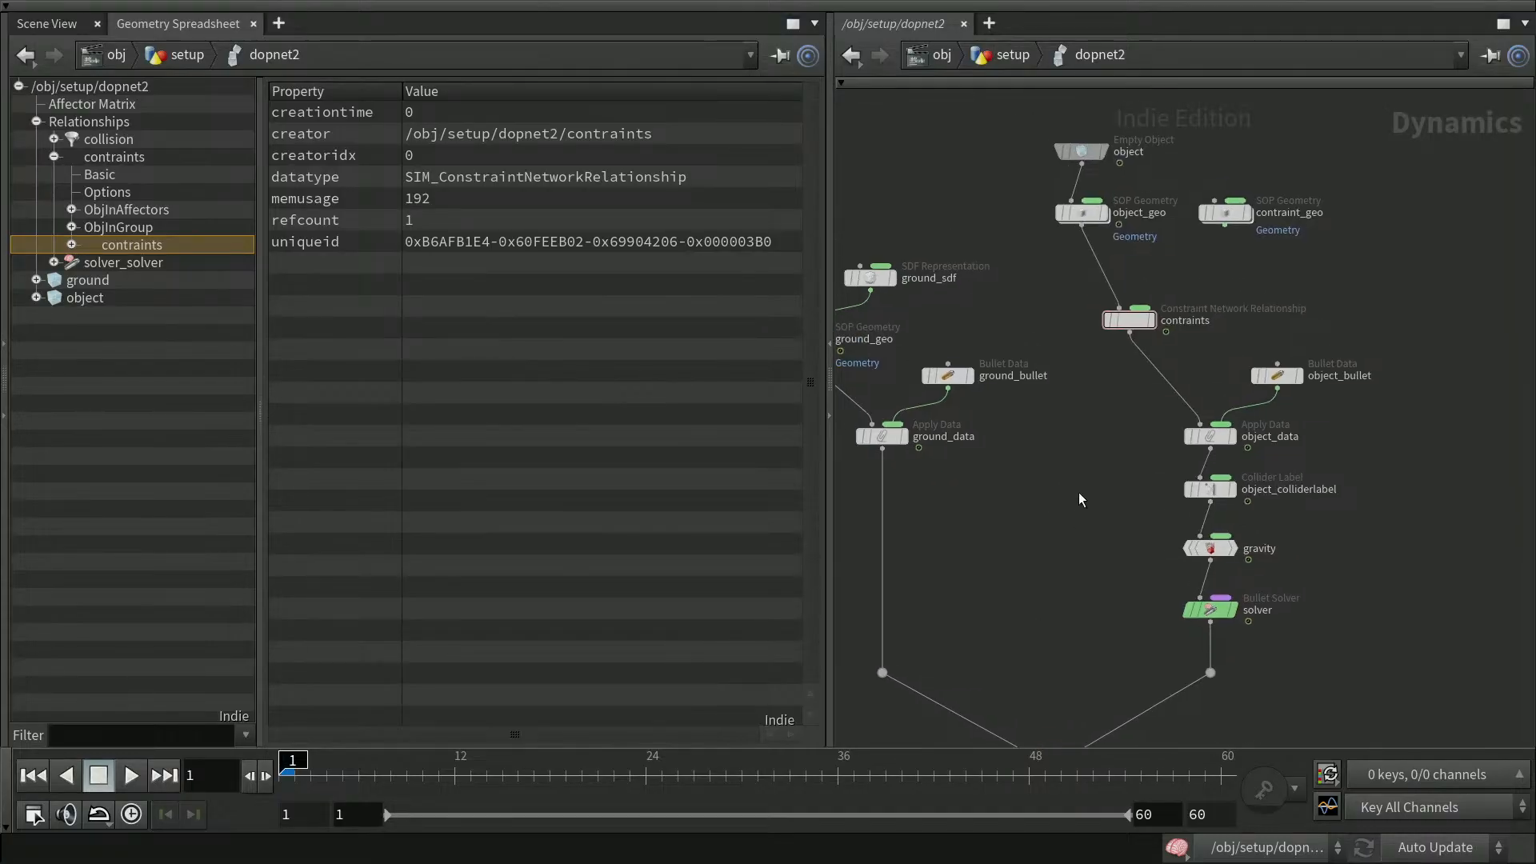
Wire the contraint_geo node's output into the contraints Constraint Network Relationship node
left_click(1135, 323)
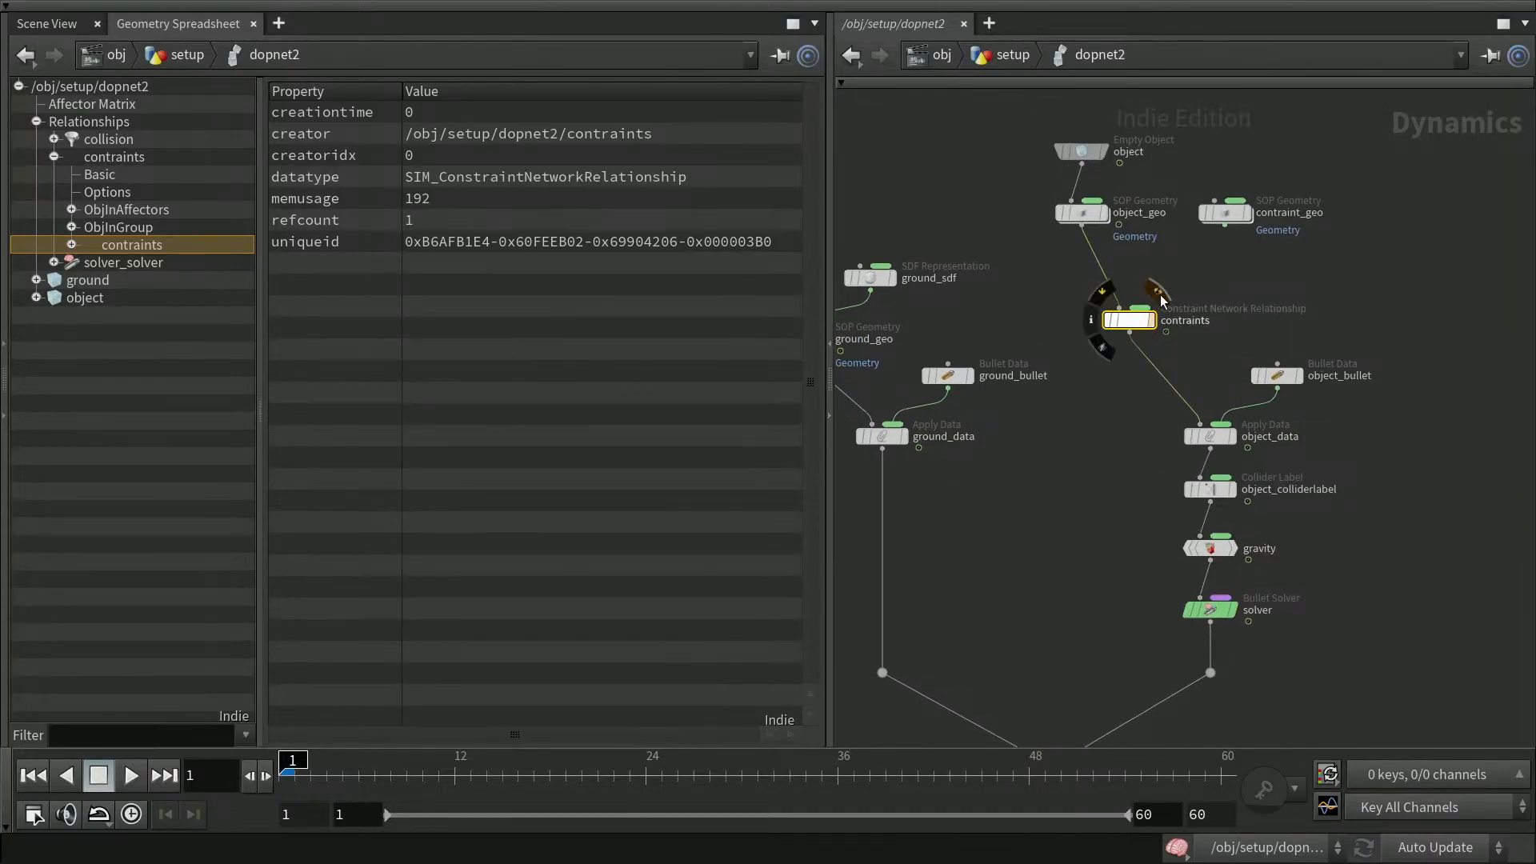
left_click_drag(1225, 224, 1145, 306)
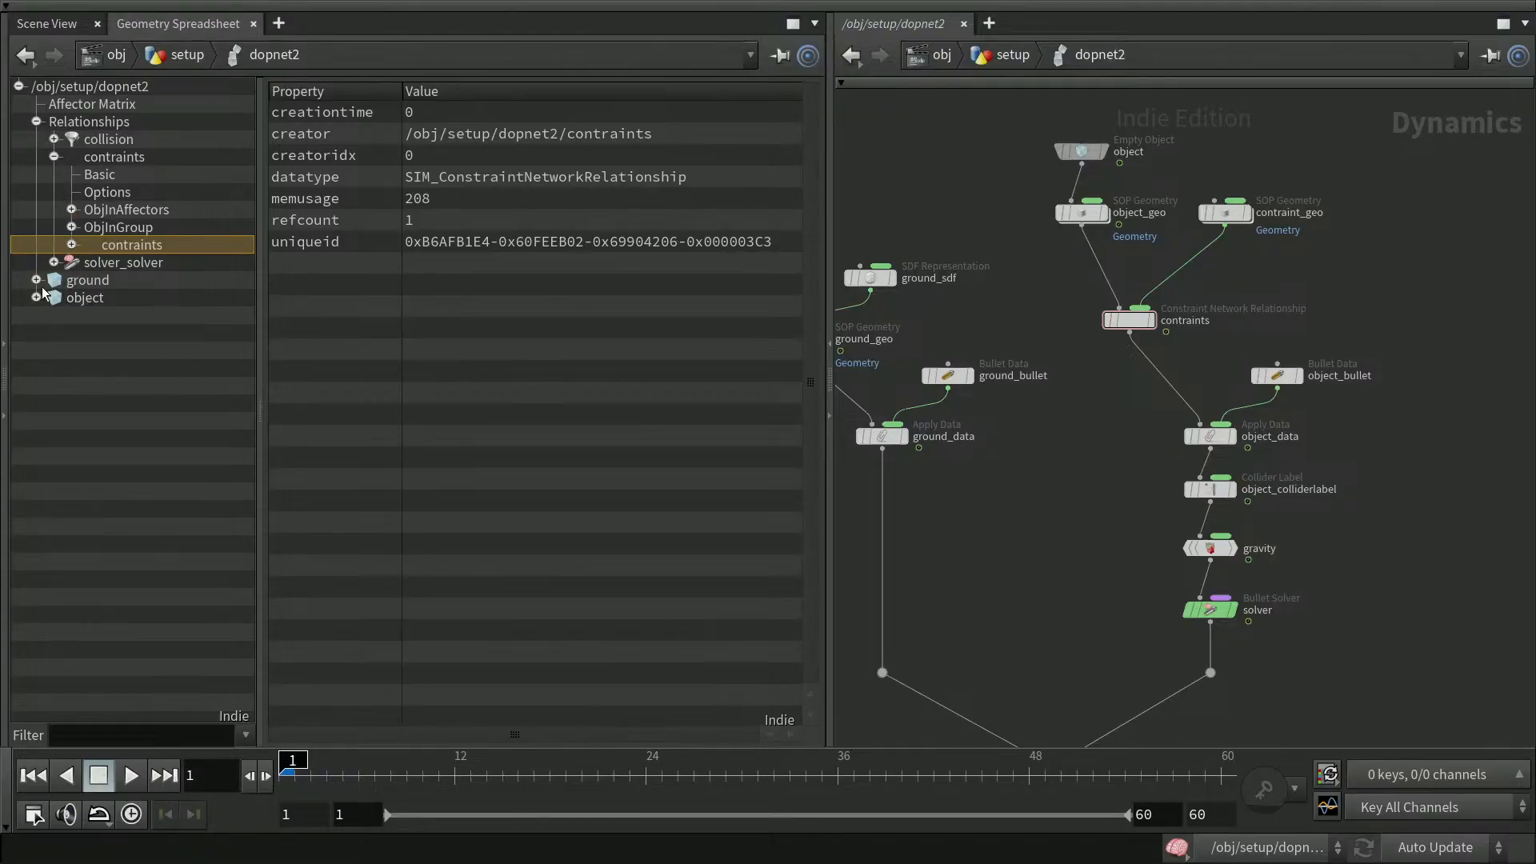
Inspect the contraints relationship's Geometry data and its detail attributes in the geometry spreadsheet
left_click(72, 244)
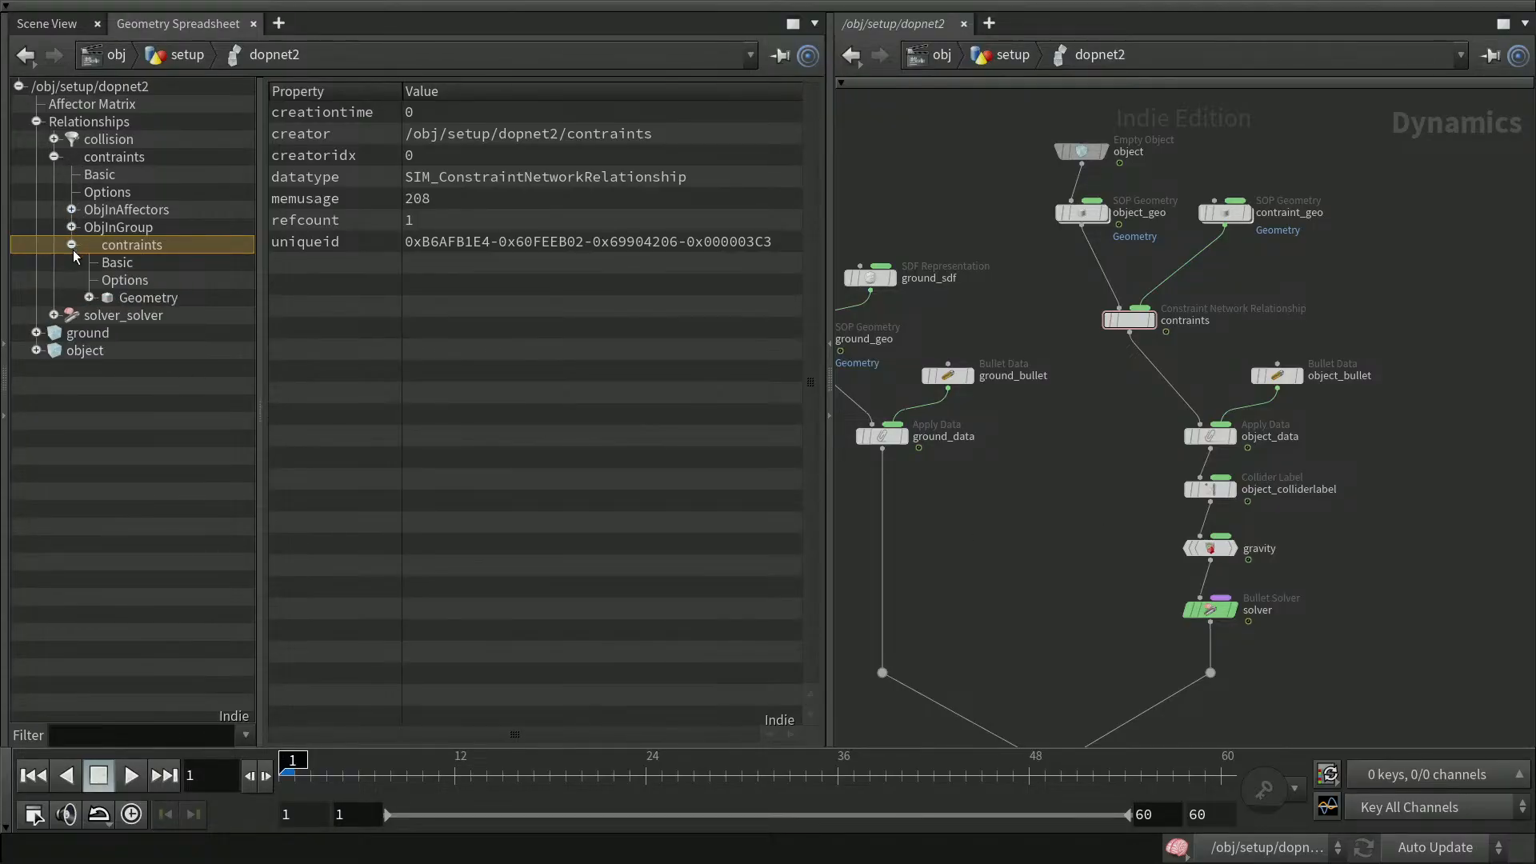
left_click(139, 298)
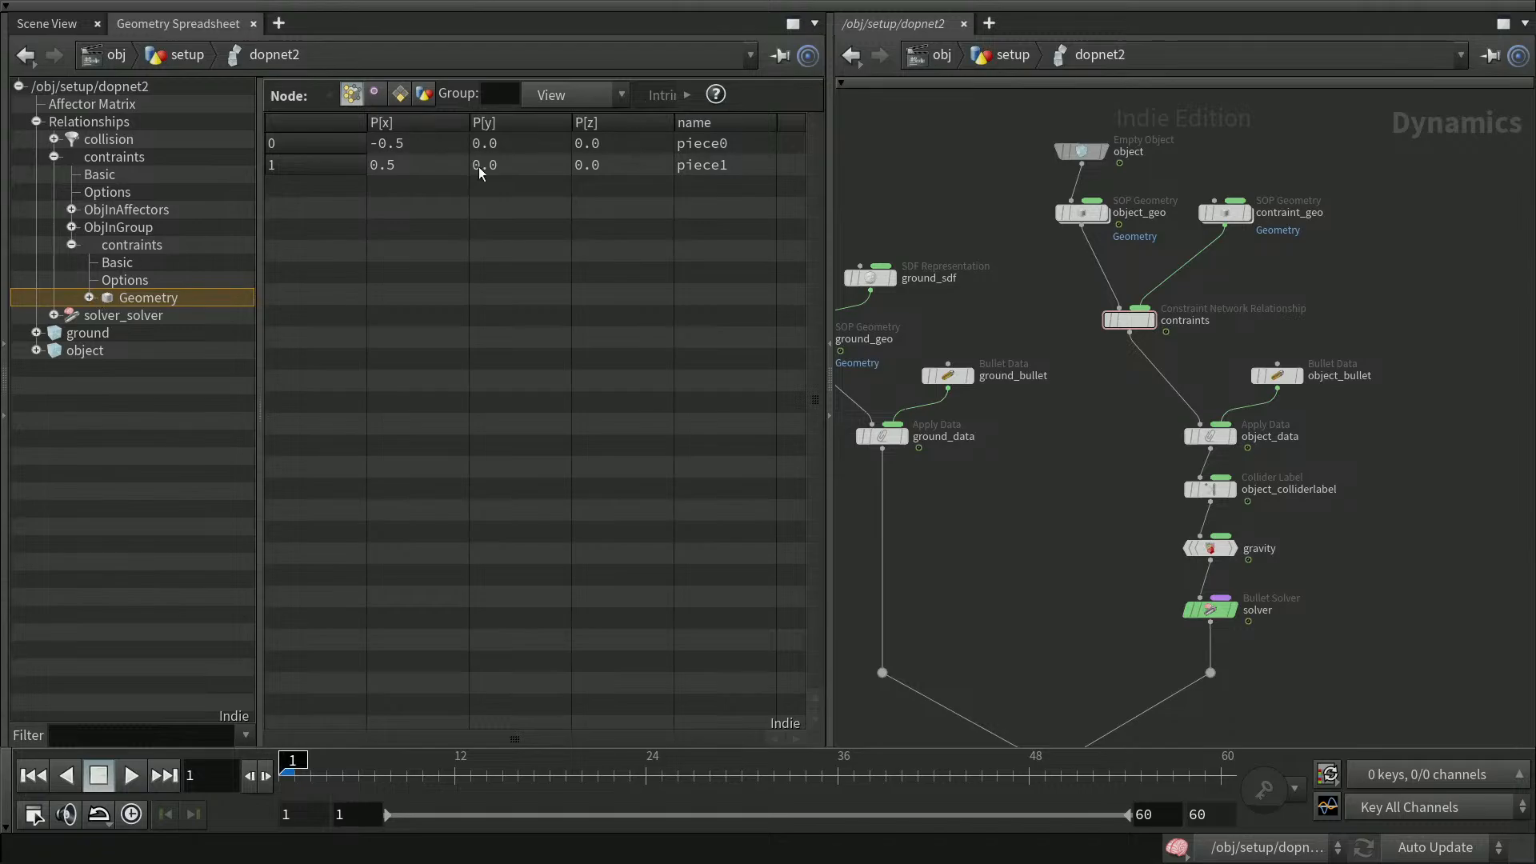
left_click(400, 94)
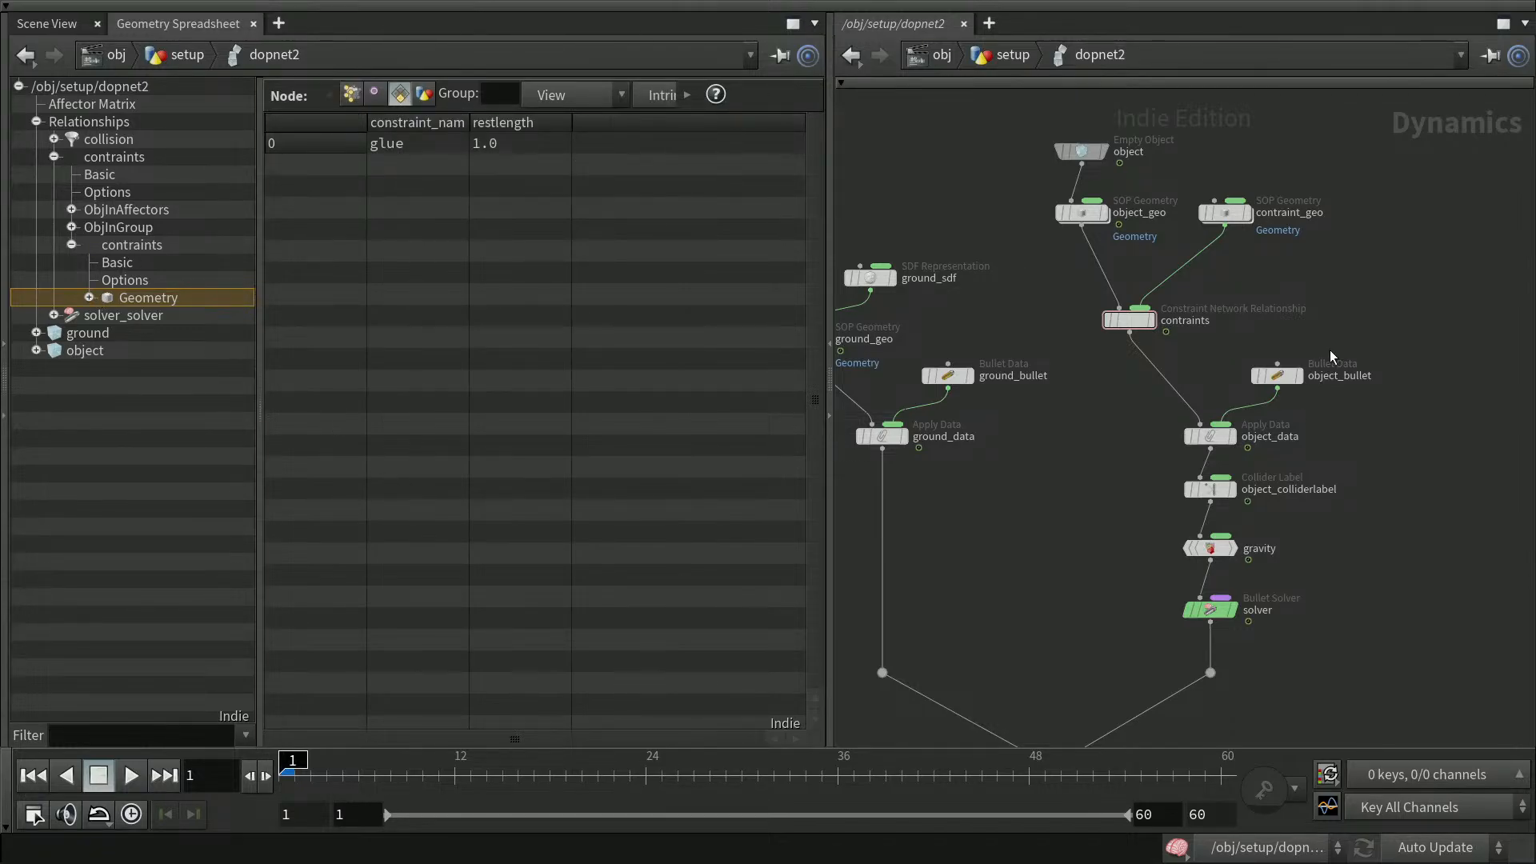
Add a Glue Constraint Relationship node and wire it into the contraints node
mouse_move(1137, 328)
left_click_drag(1138, 328, 1138, 338)
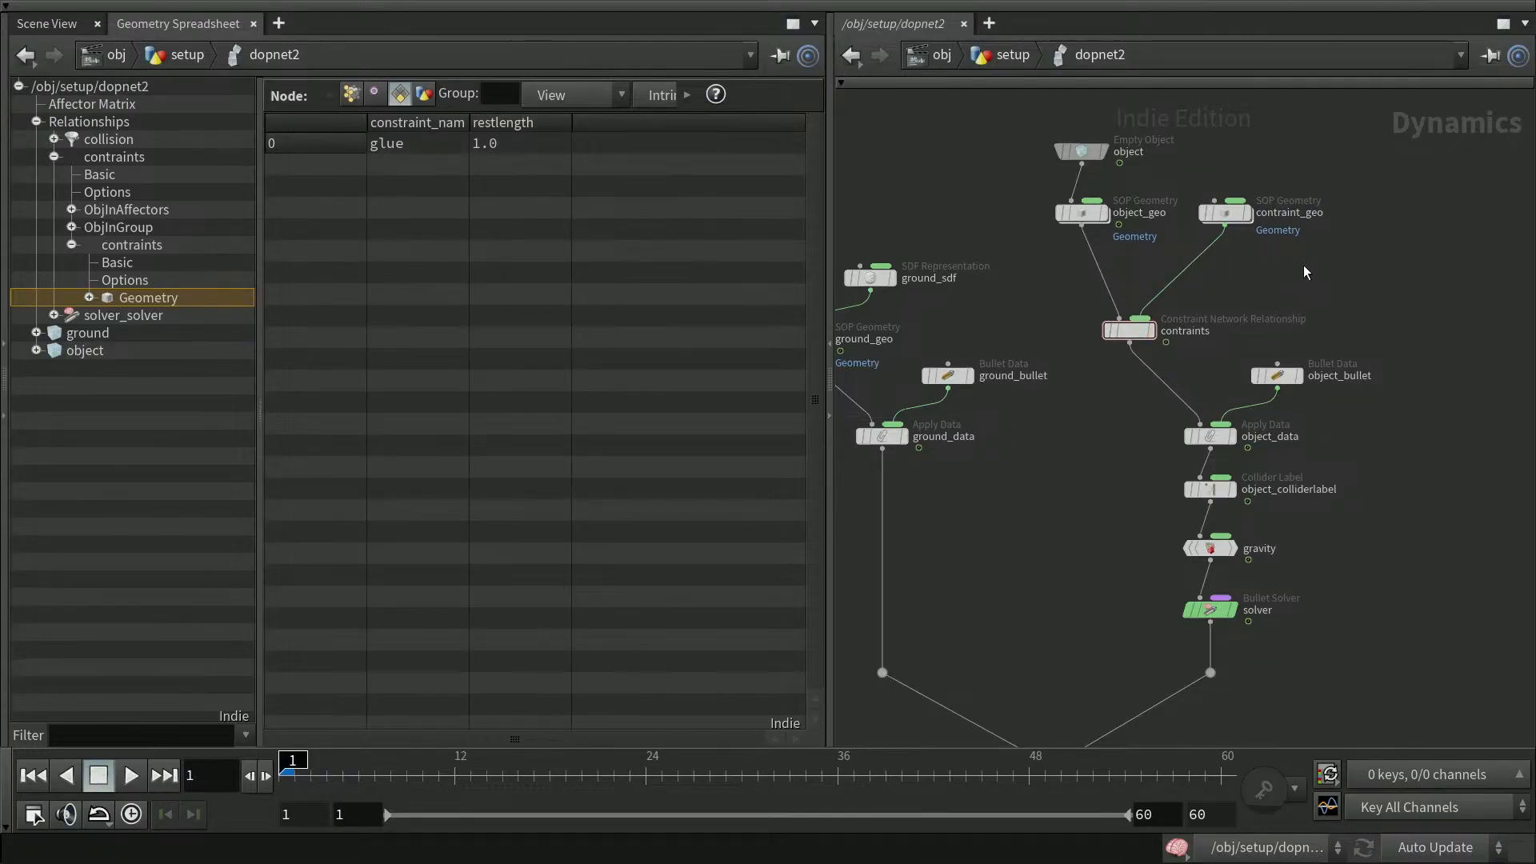
key("Tab")
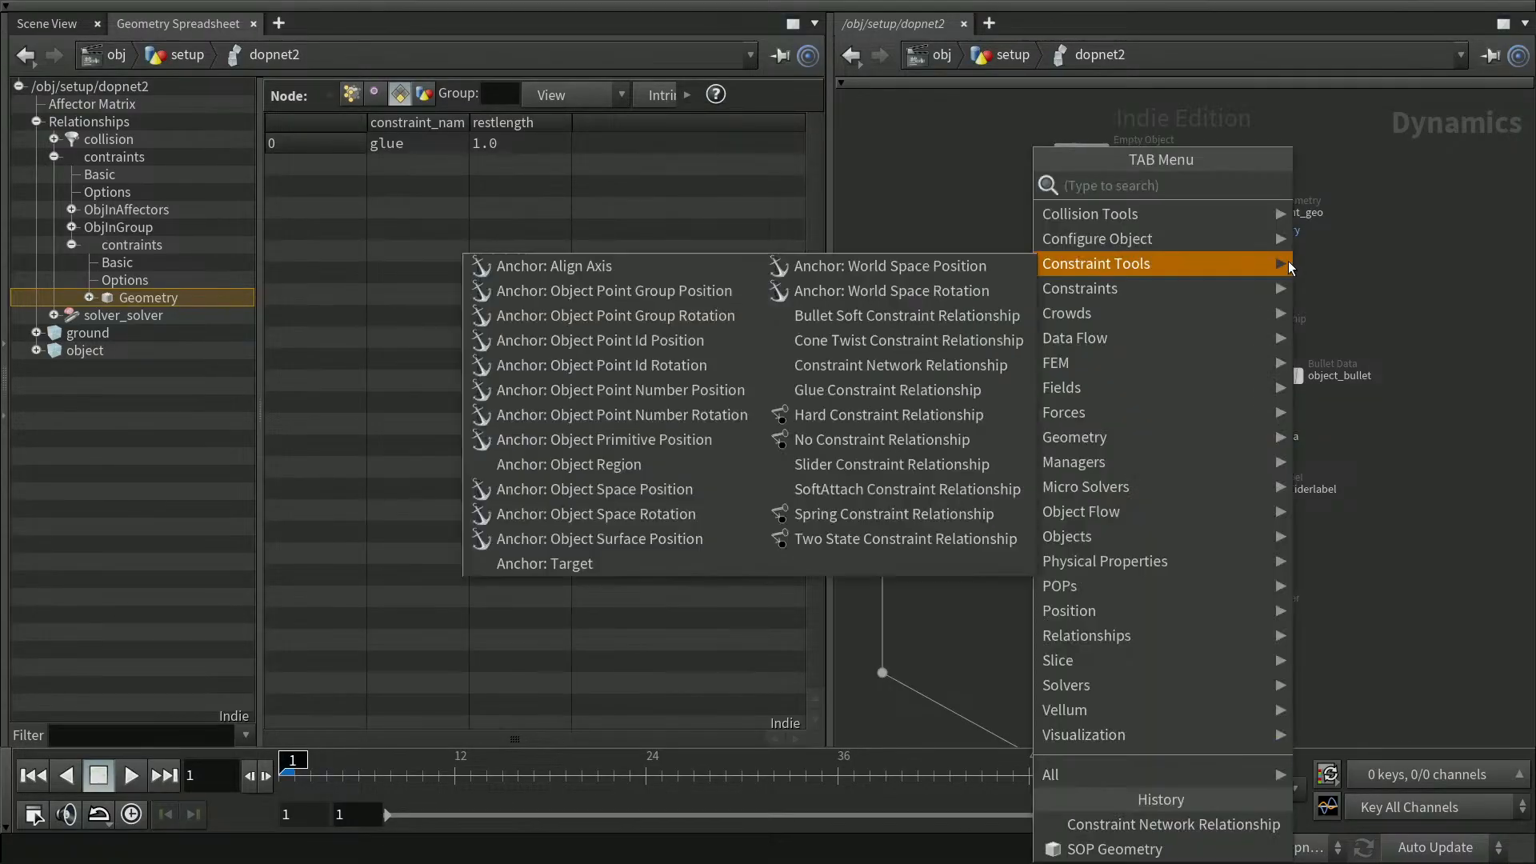
type("glue")
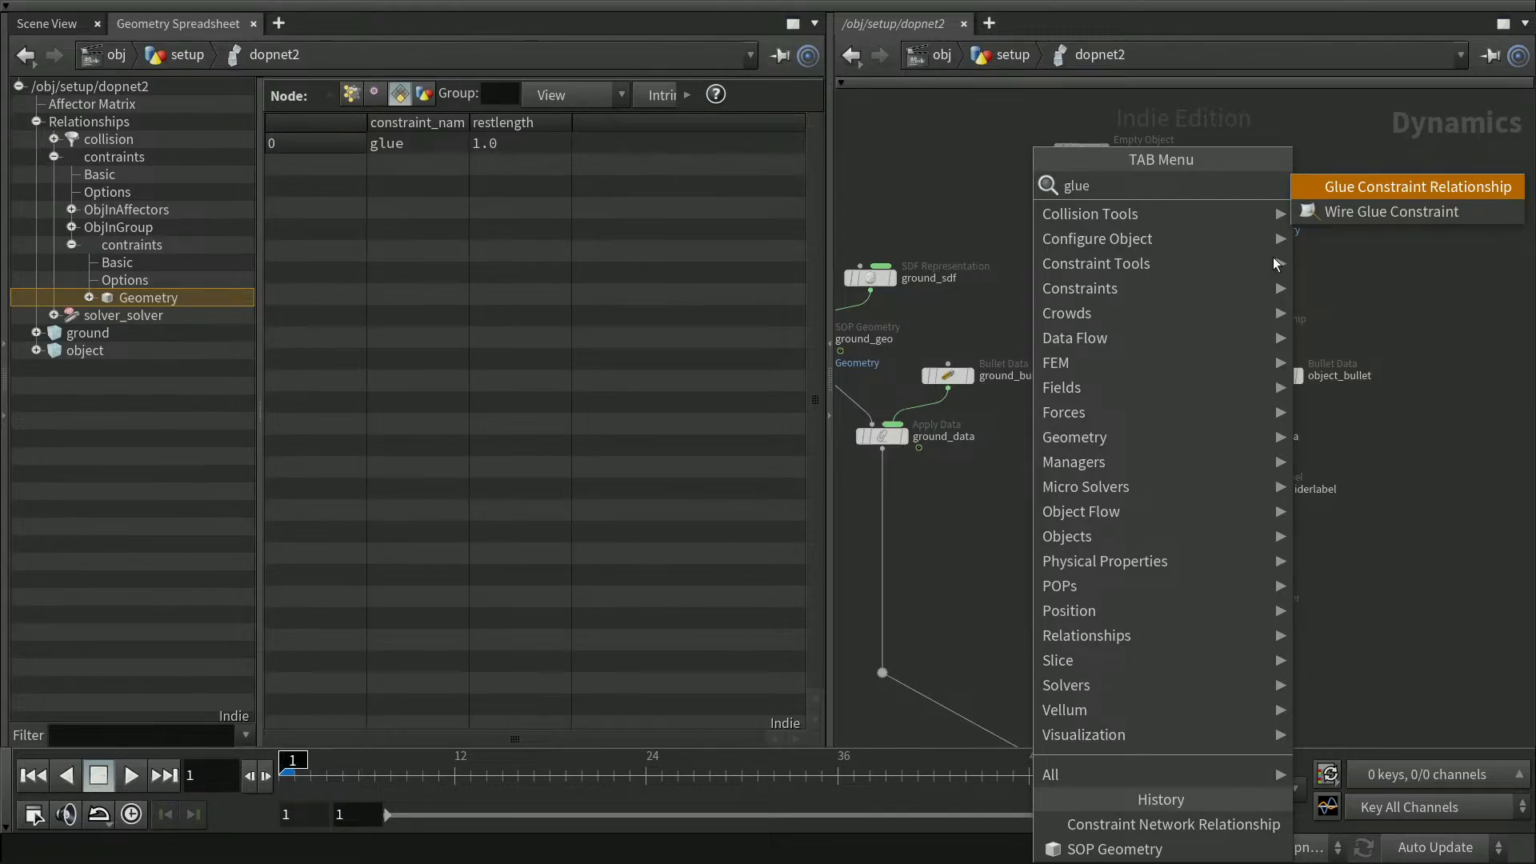
key("Return")
left_click(1261, 262)
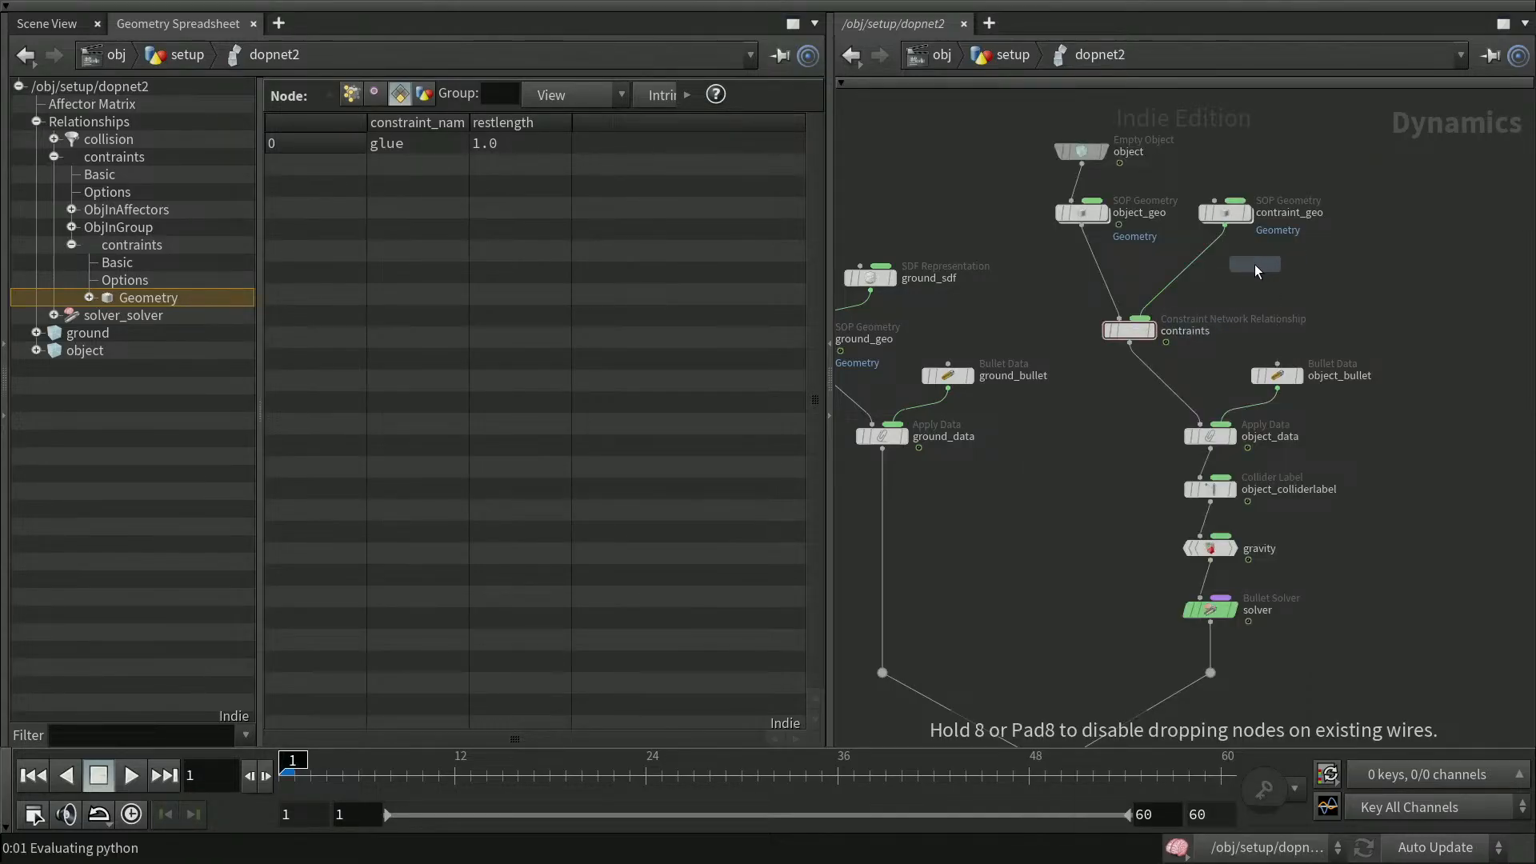
left_click_drag(1263, 274, 1160, 314)
Rename the new Glue Constraint Relationship node to glue
left_click(1136, 328)
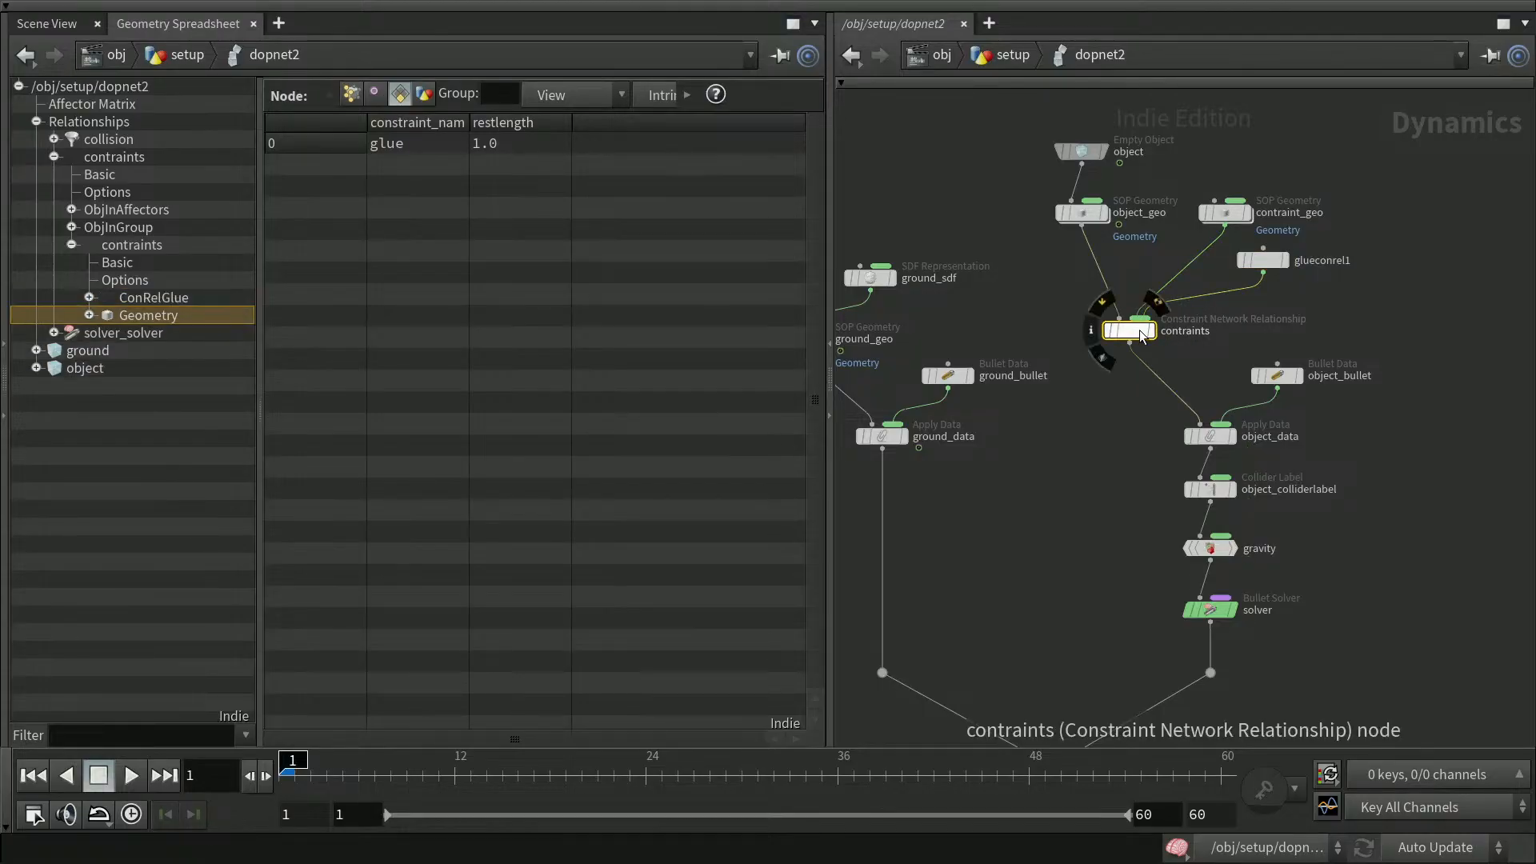
double_click(1321, 261)
key("BackSpace")
key("Return")
Set the glue node's Data Name to $OS
left_click(1241, 258)
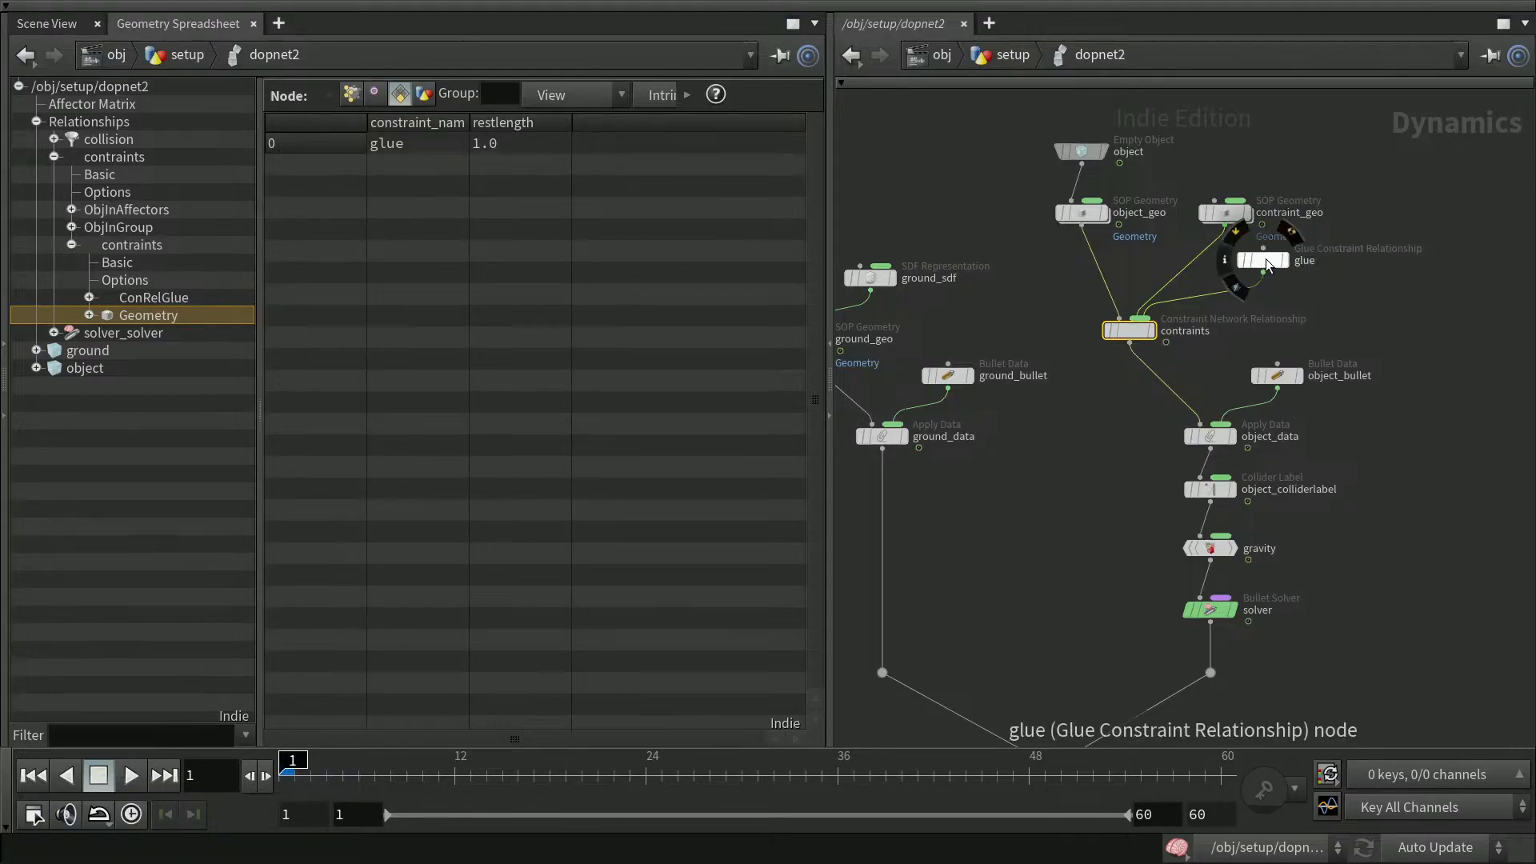
key("p")
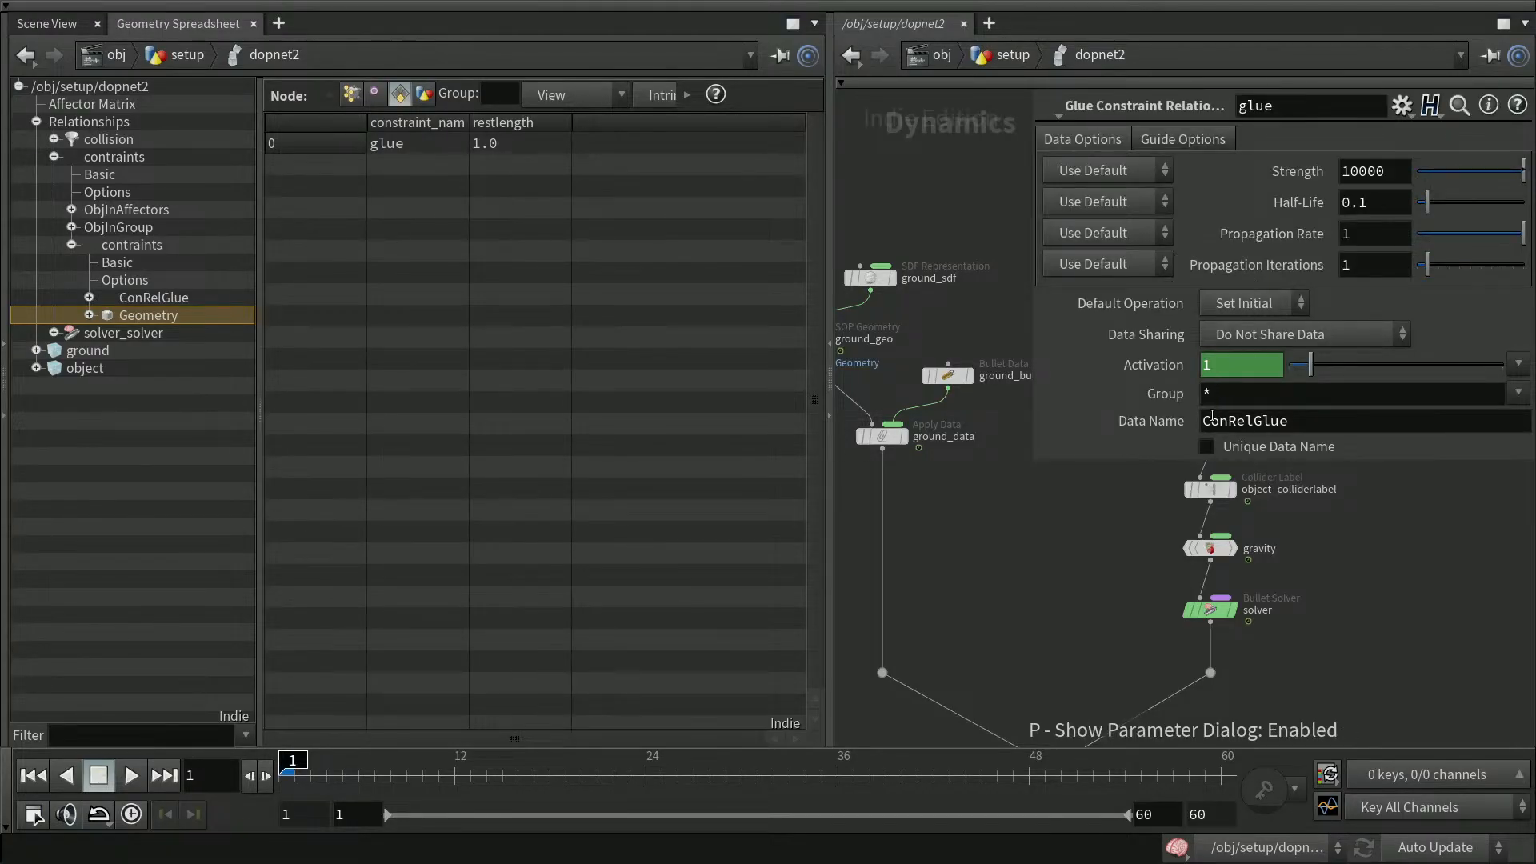
left_click_drag(1298, 424, 1200, 422)
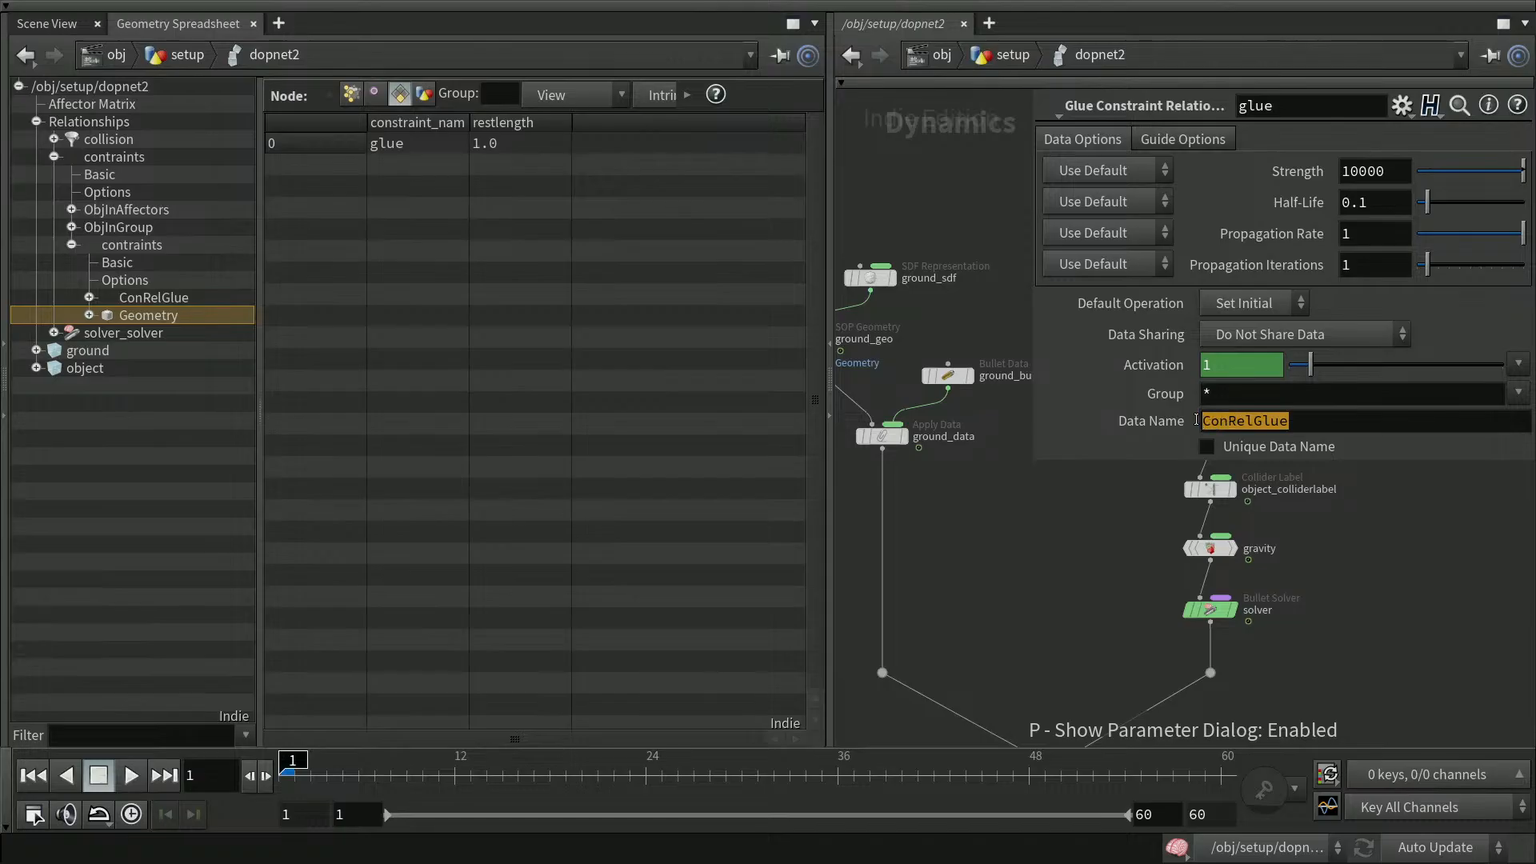
type("$OS")
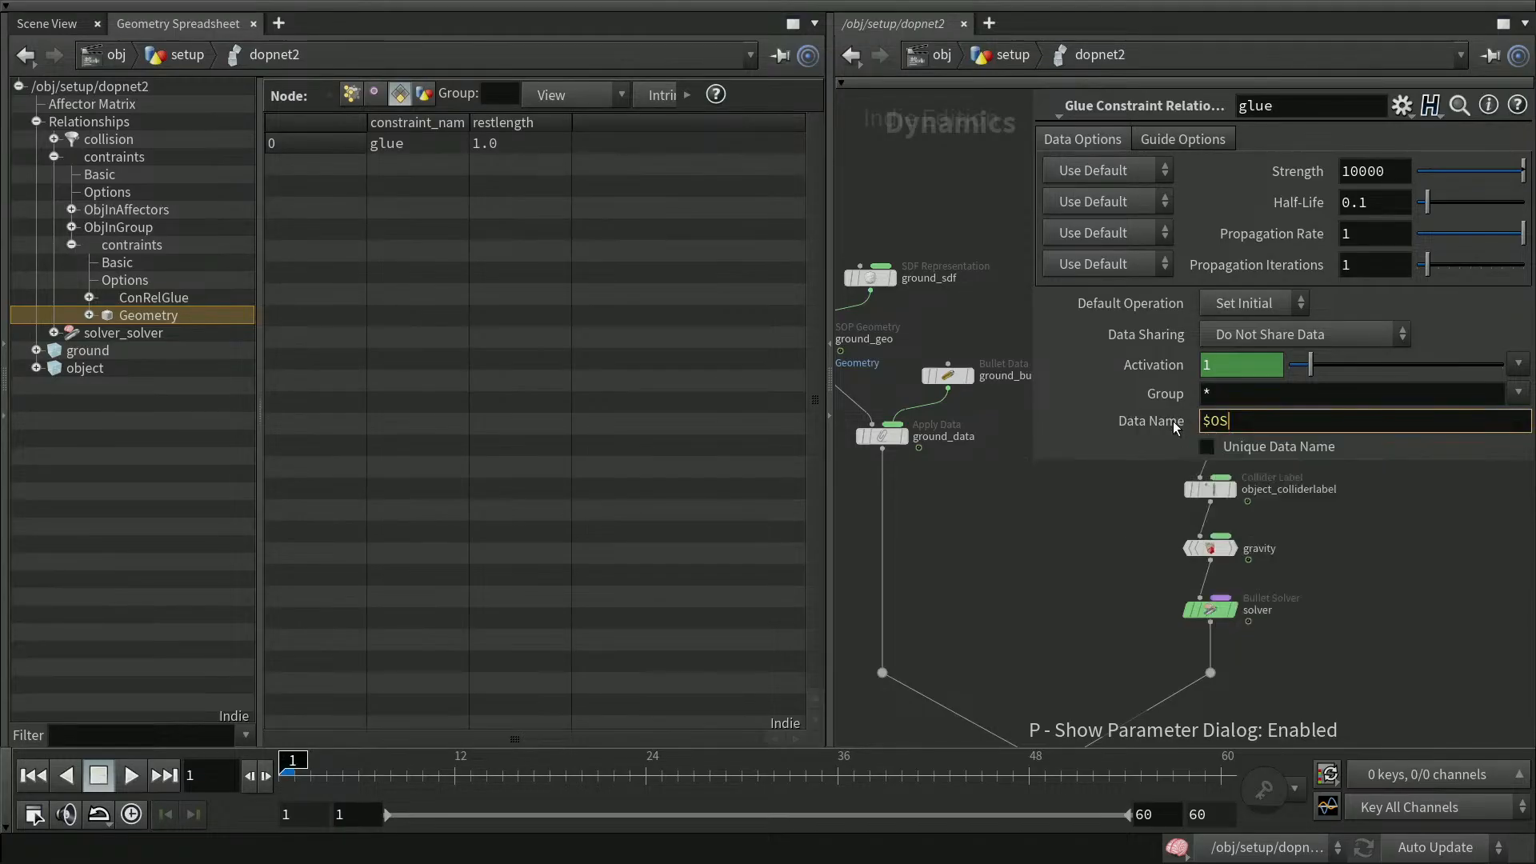
key("Return")
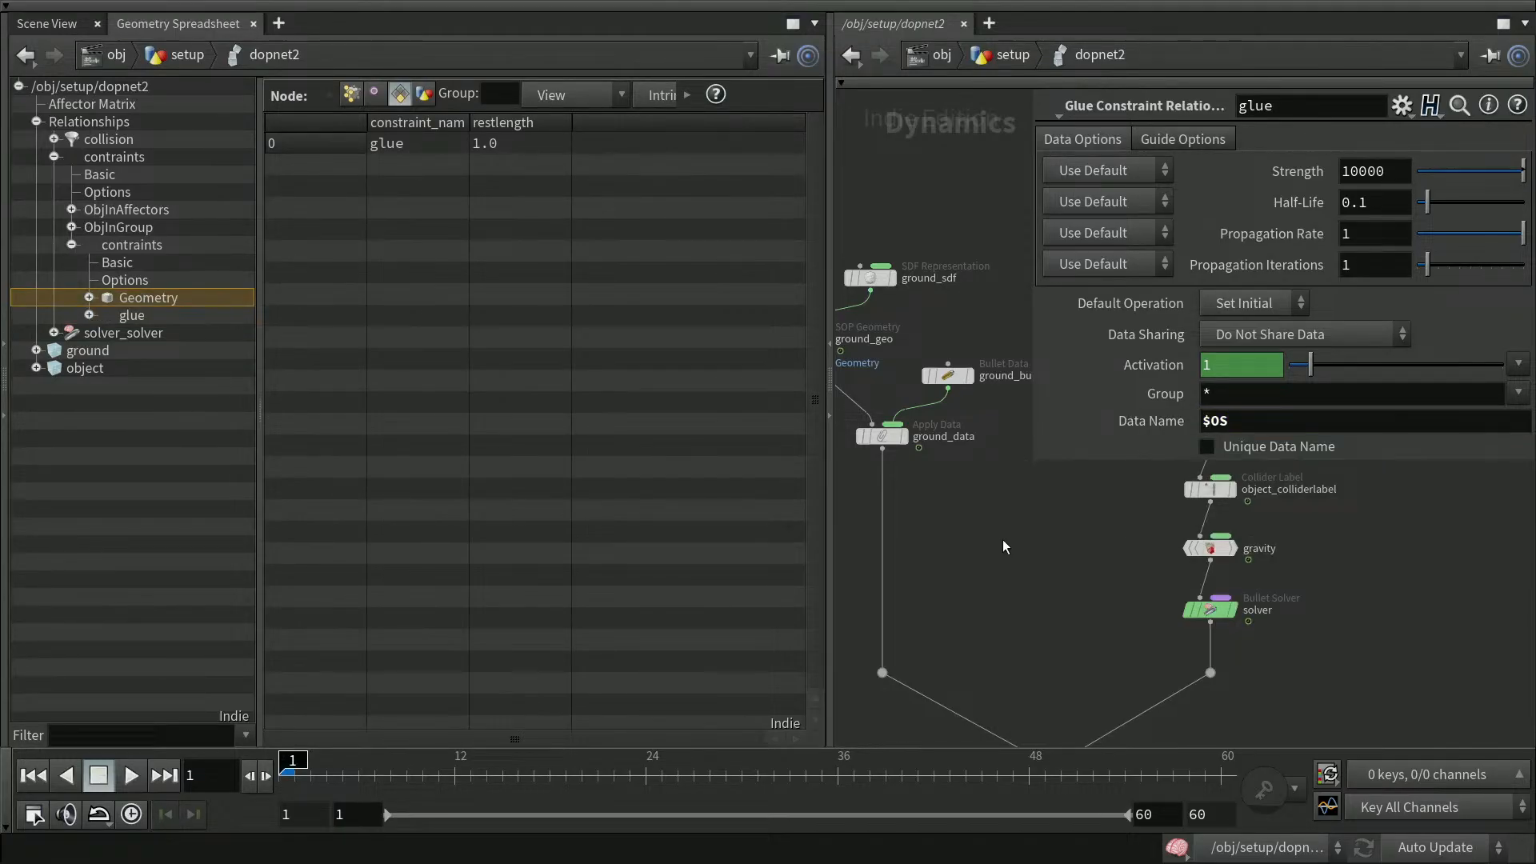
Examine the glue data entry and the constraint geometry's constraint_name attribute in the spreadsheet tree
left_click(89, 314)
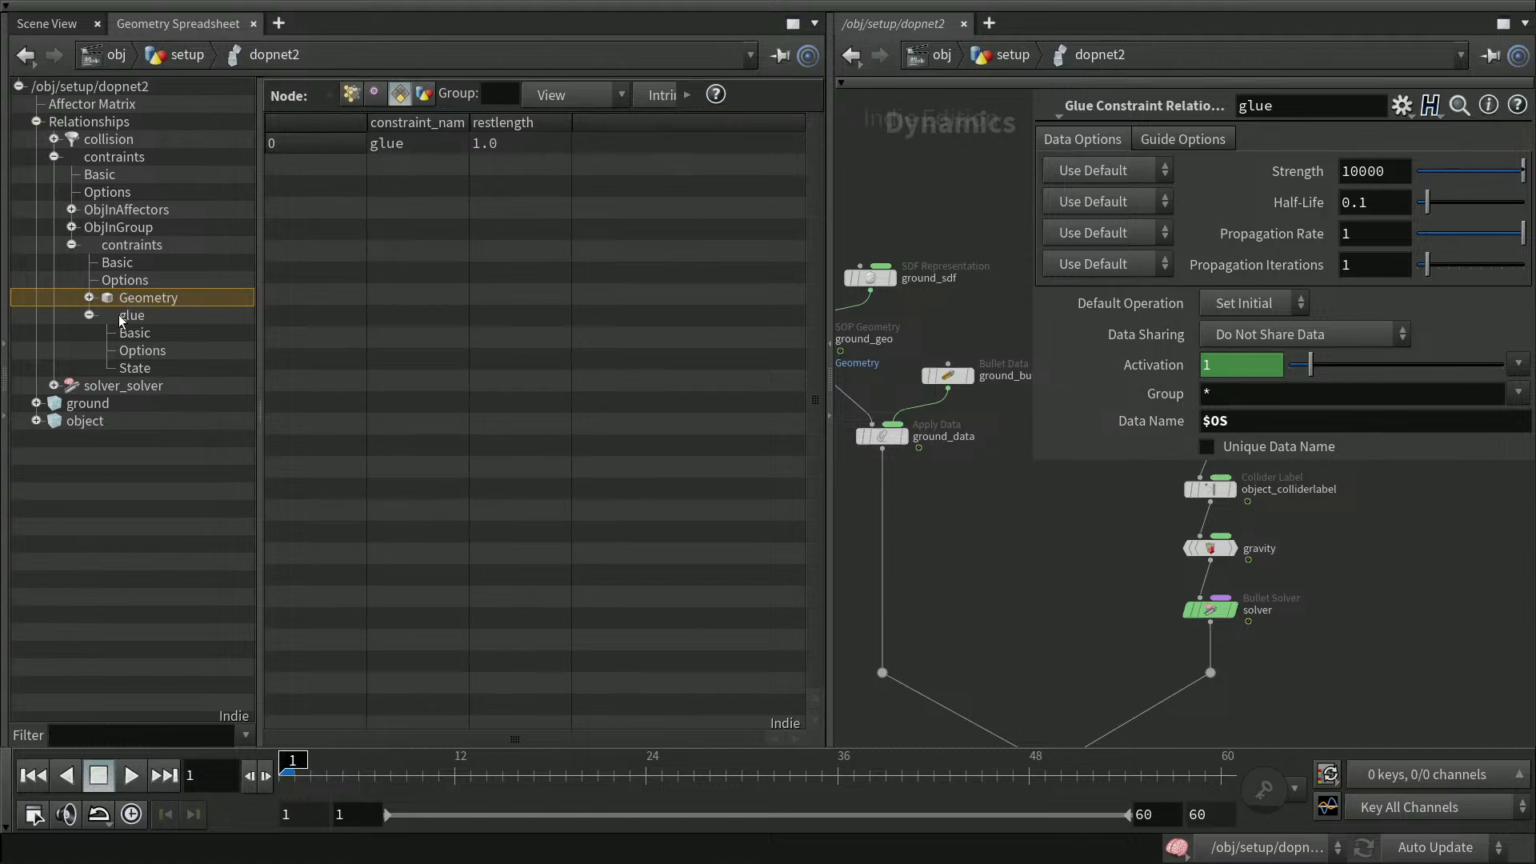
key("p")
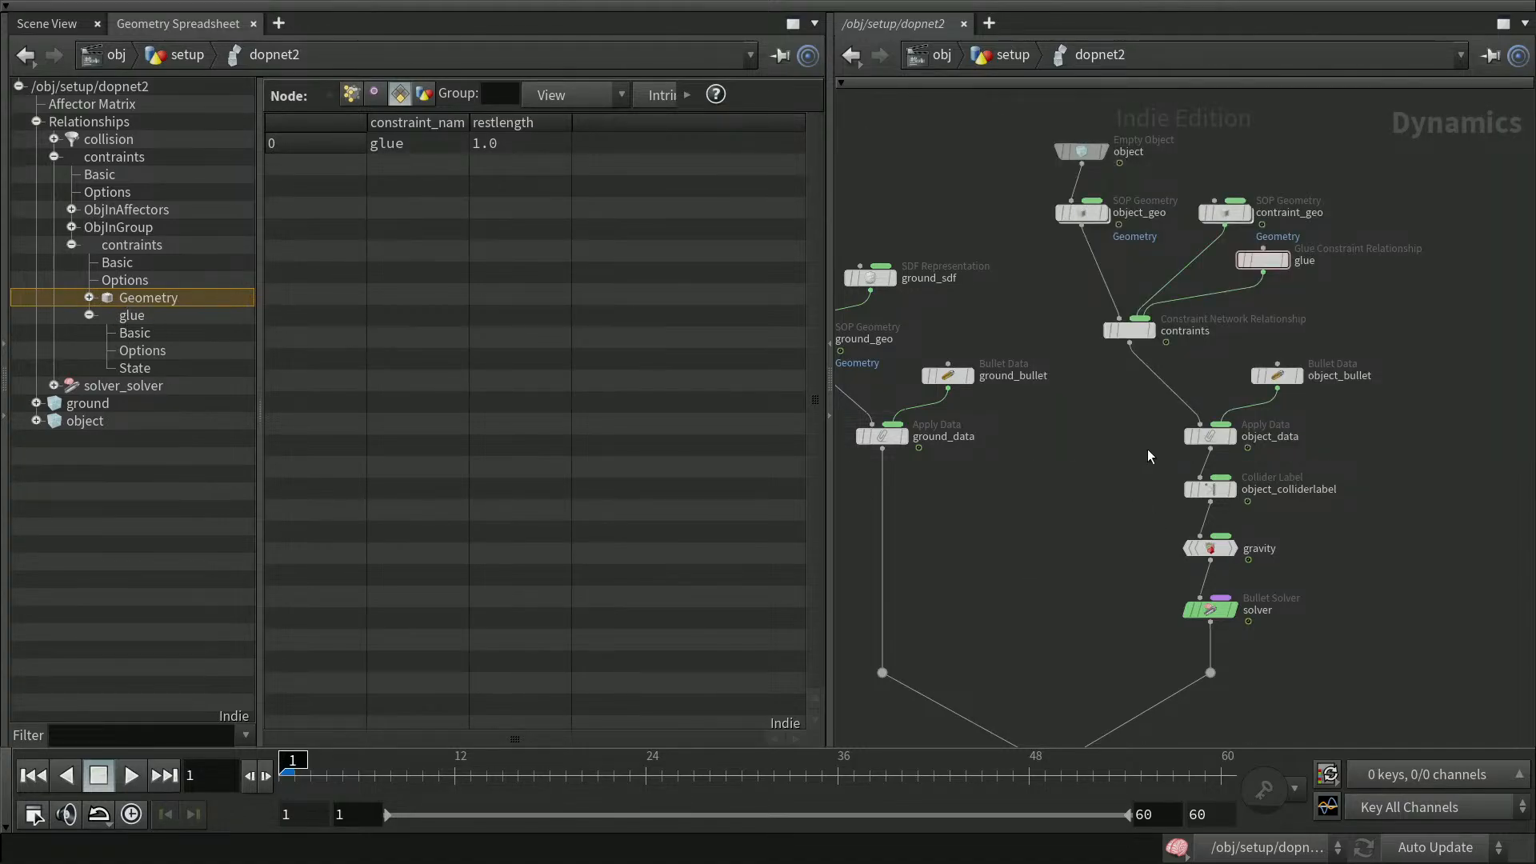
left_click(1264, 261)
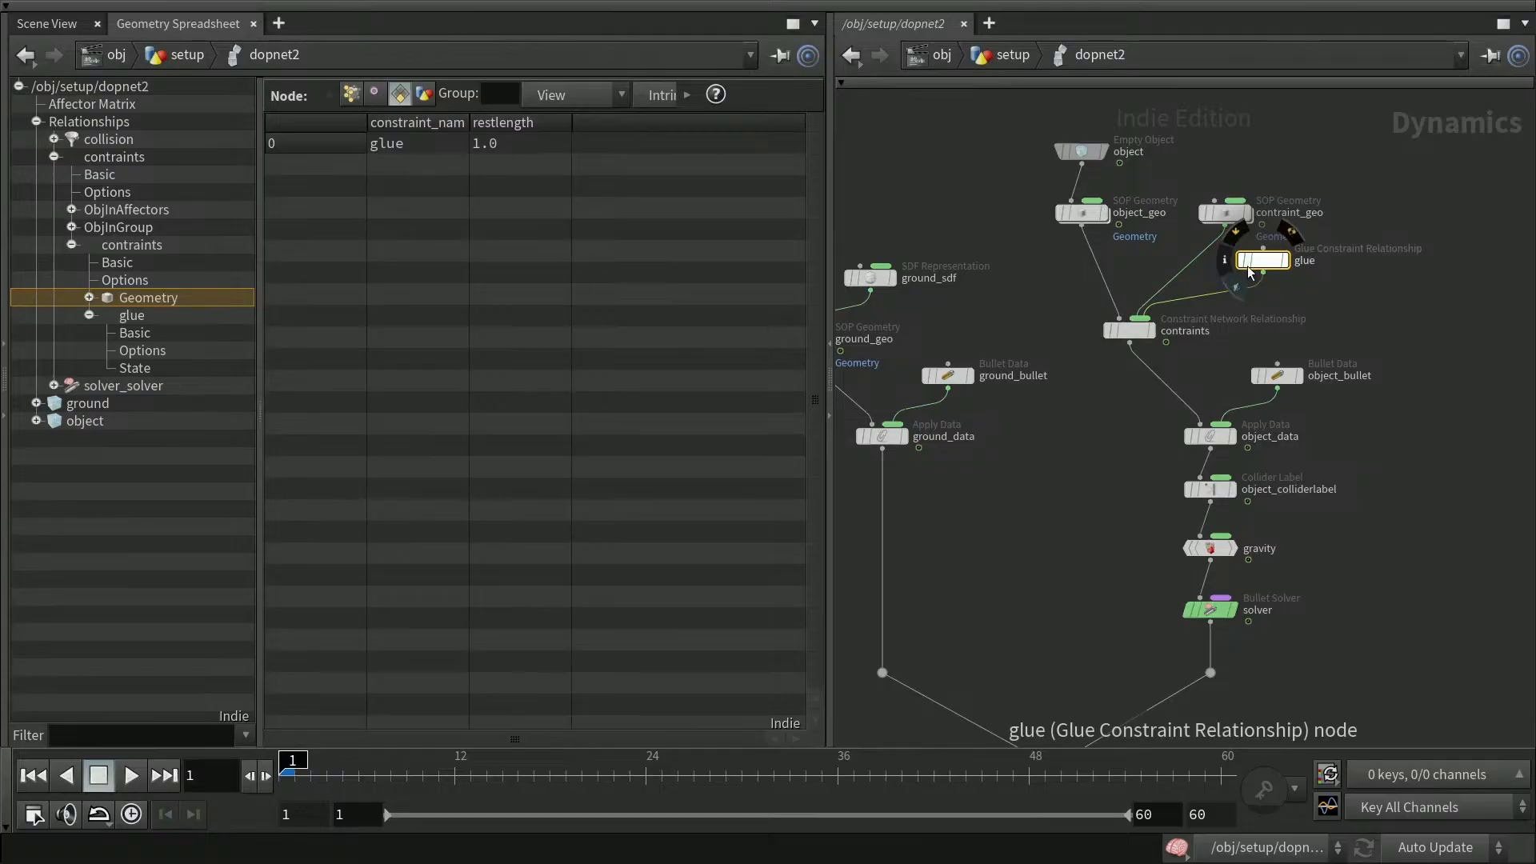
key("p")
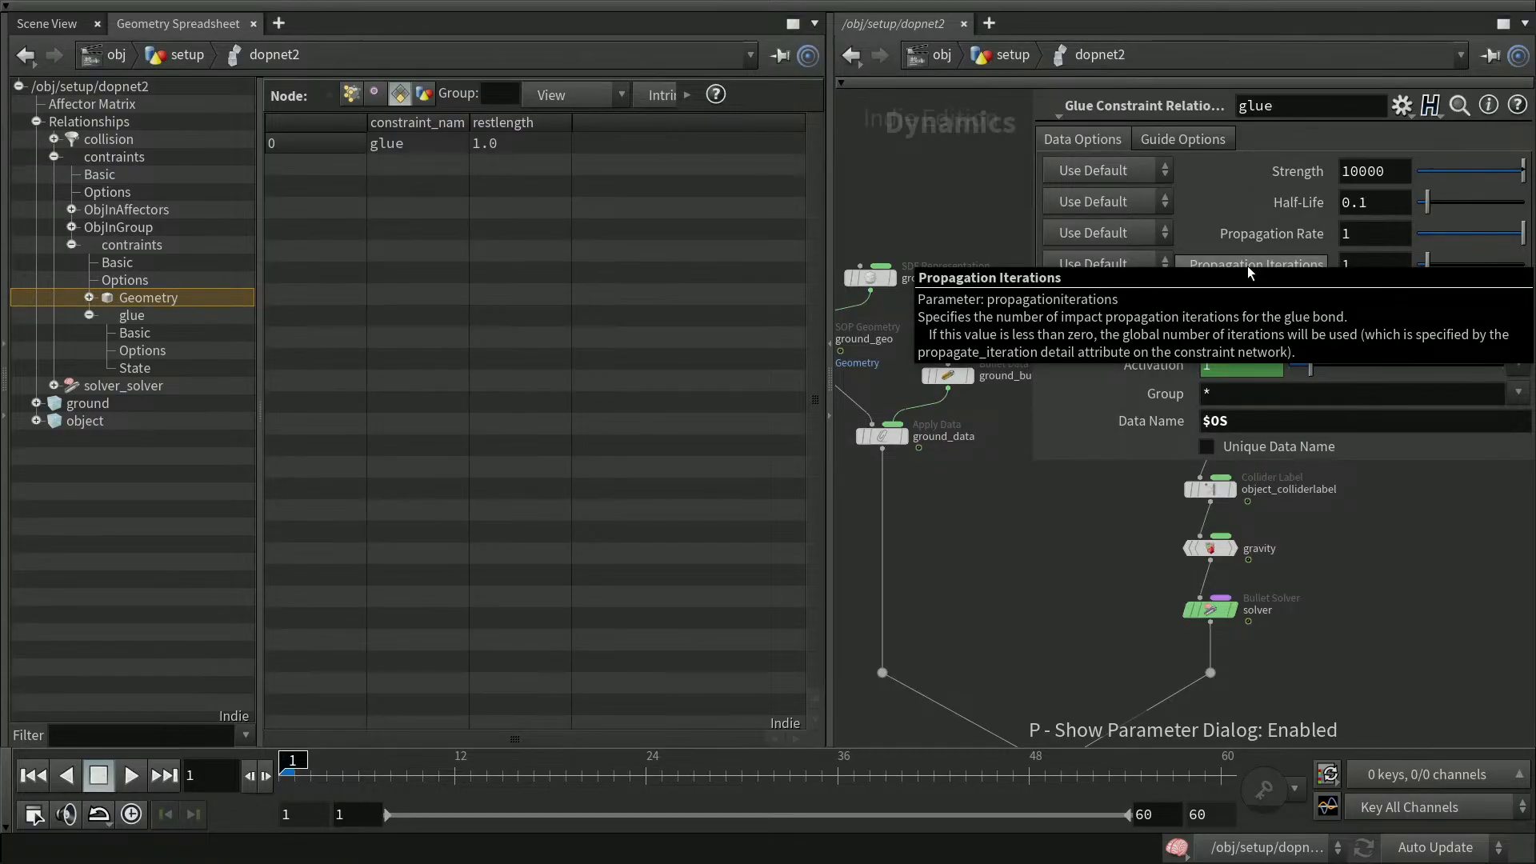
key("p")
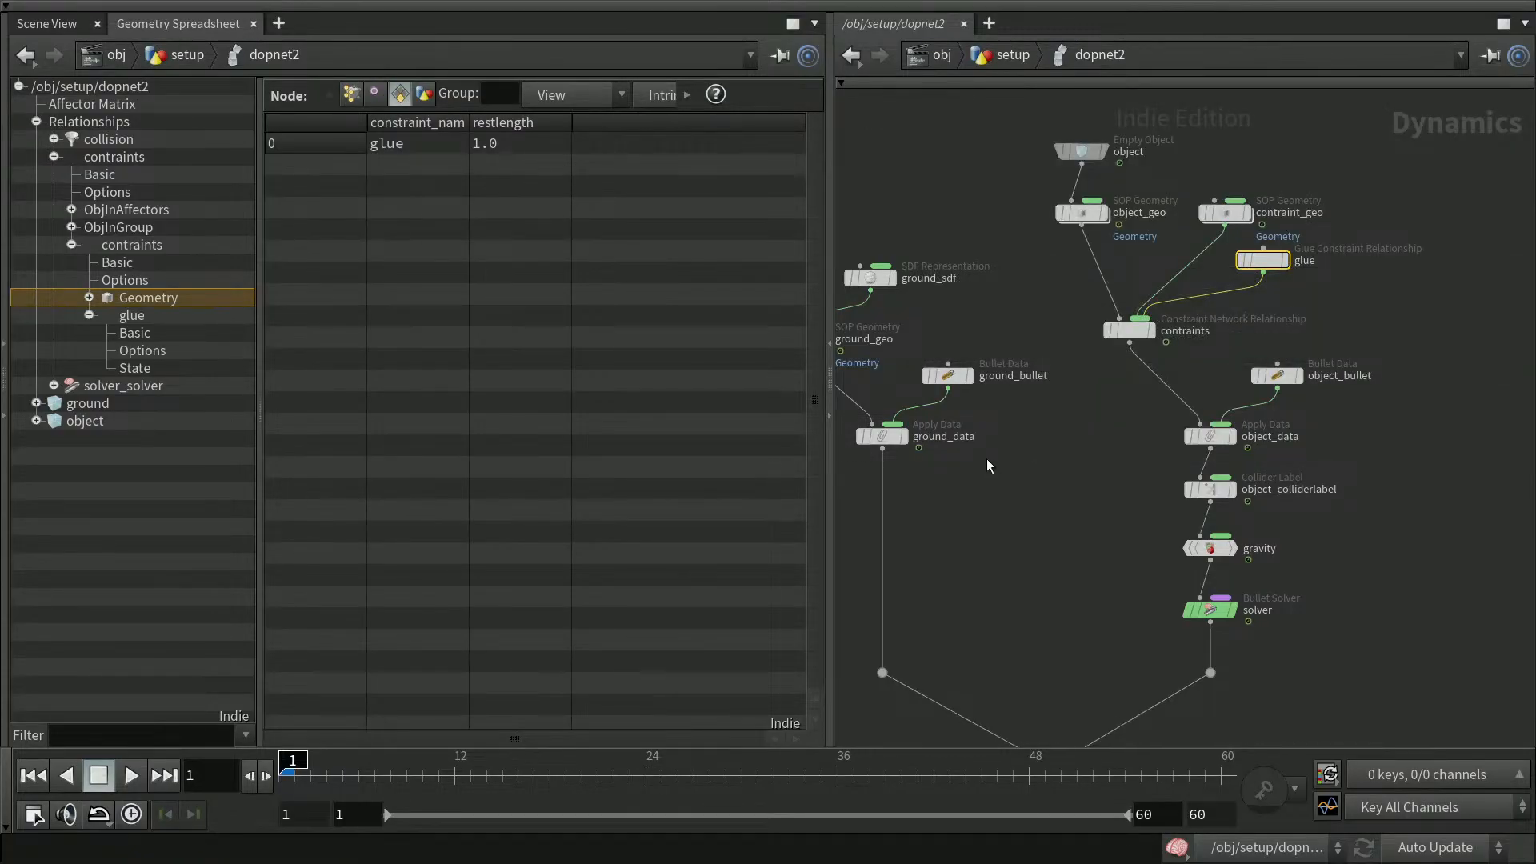
left_click(132, 316)
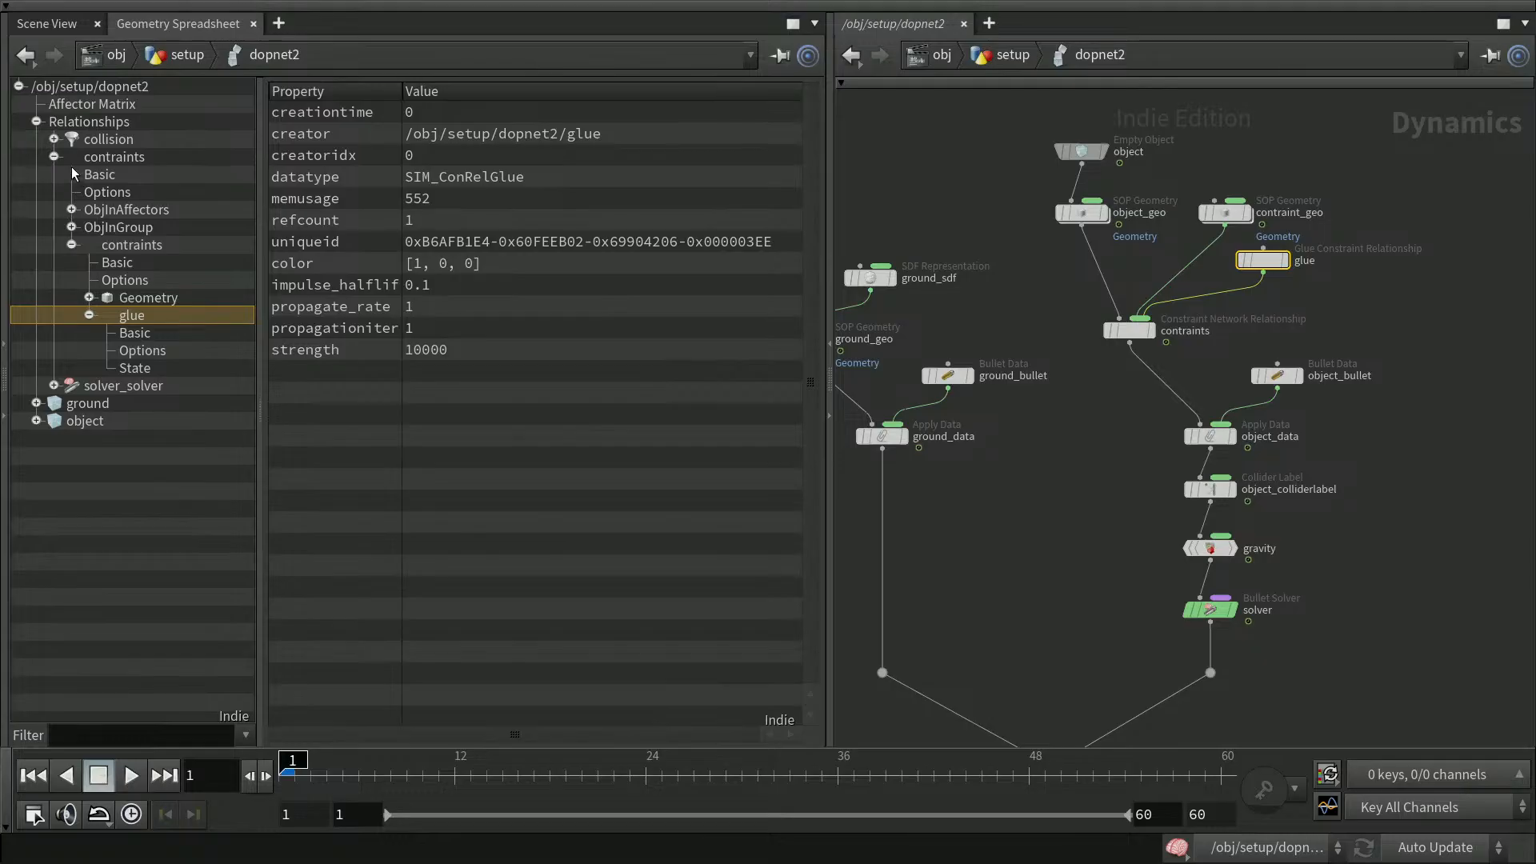
left_click(89, 297)
left_click(160, 308)
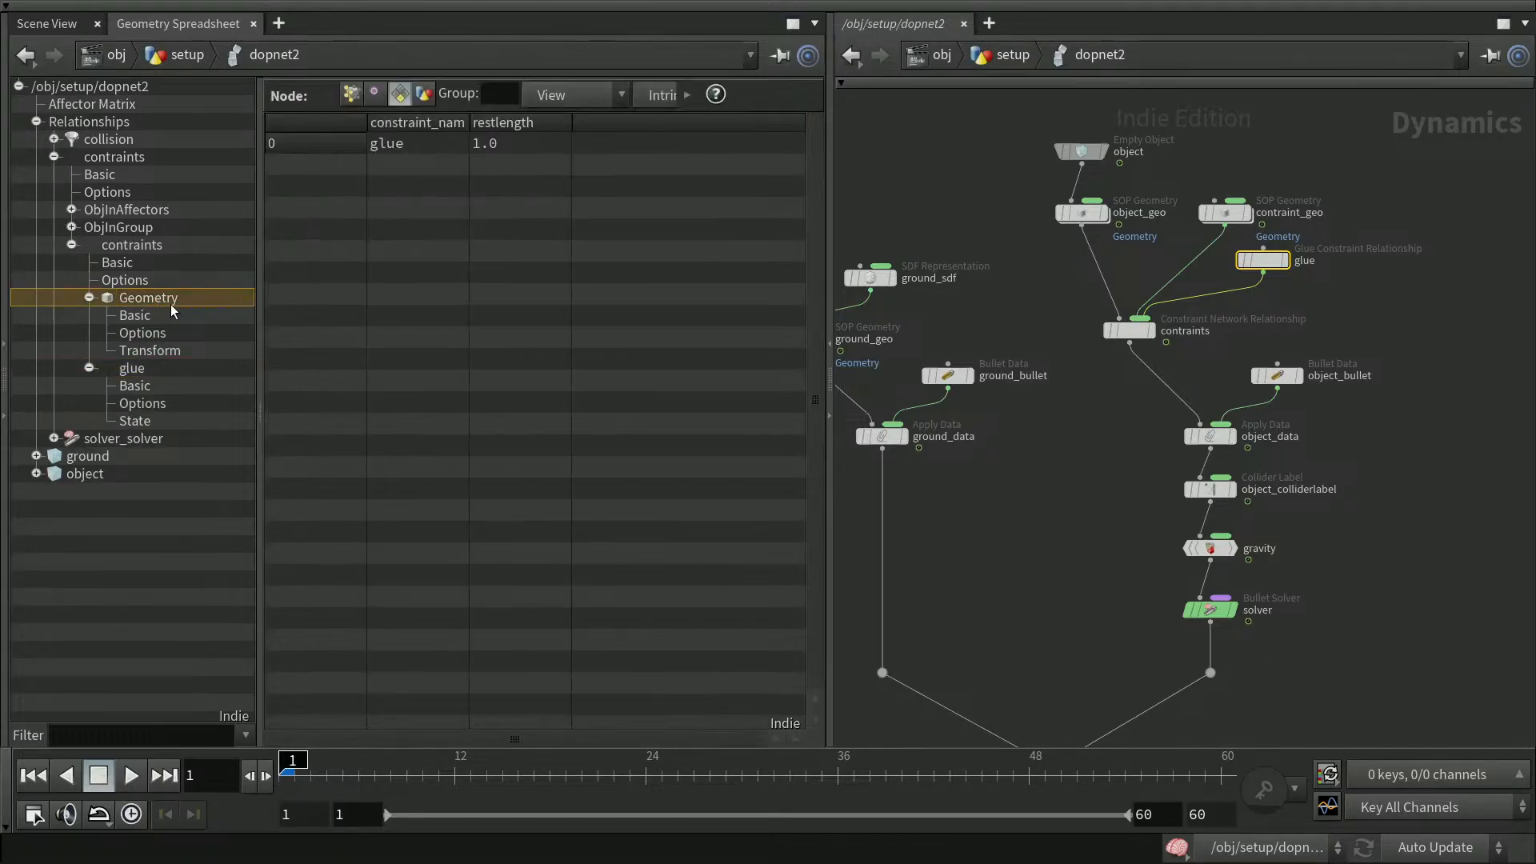
left_click_drag(470, 124, 526, 124)
left_click(389, 147)
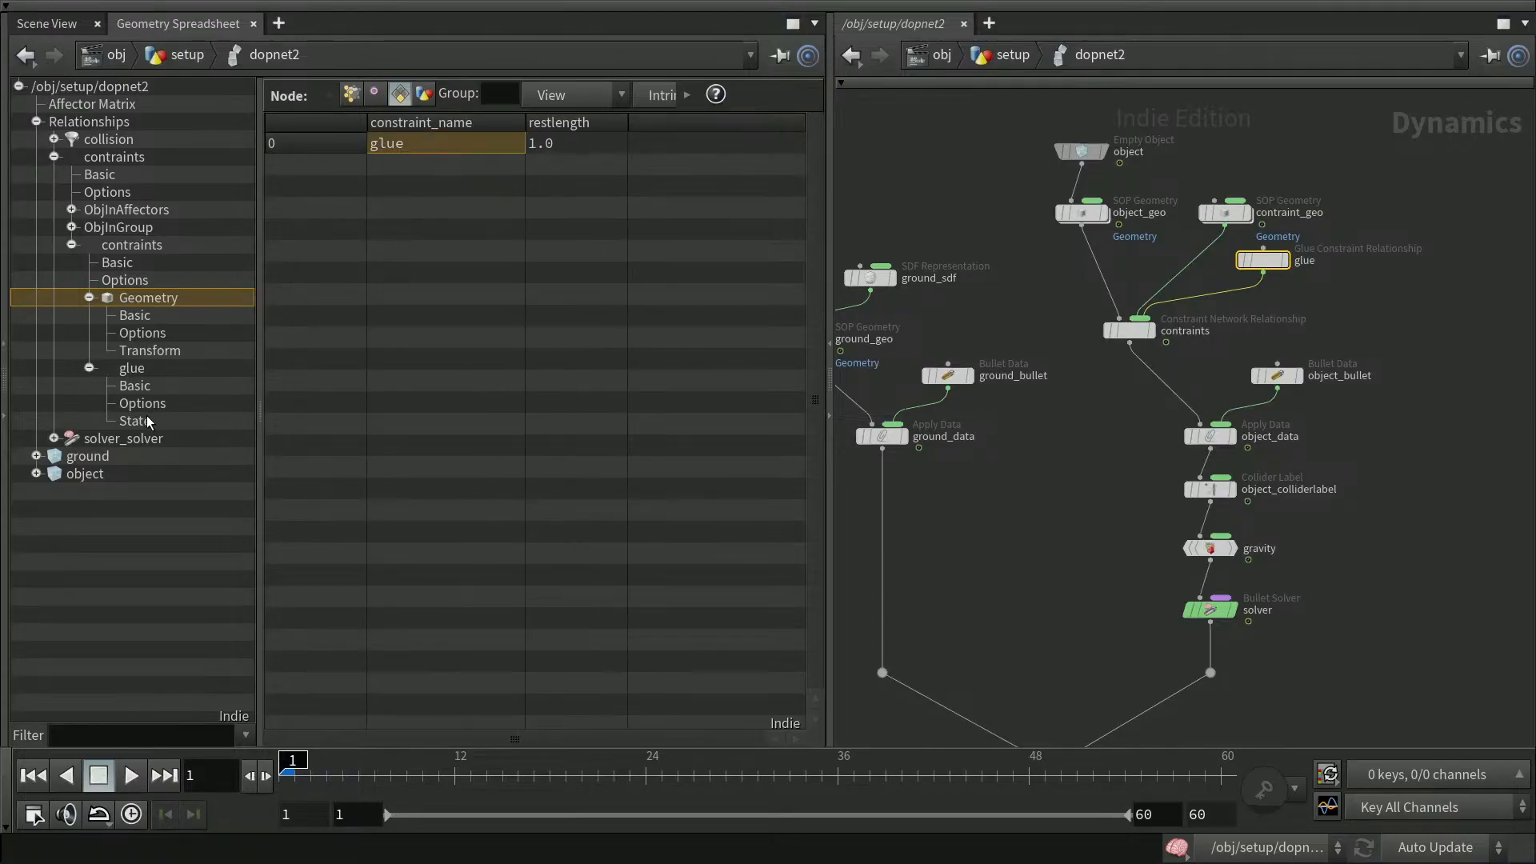
left_click(151, 370)
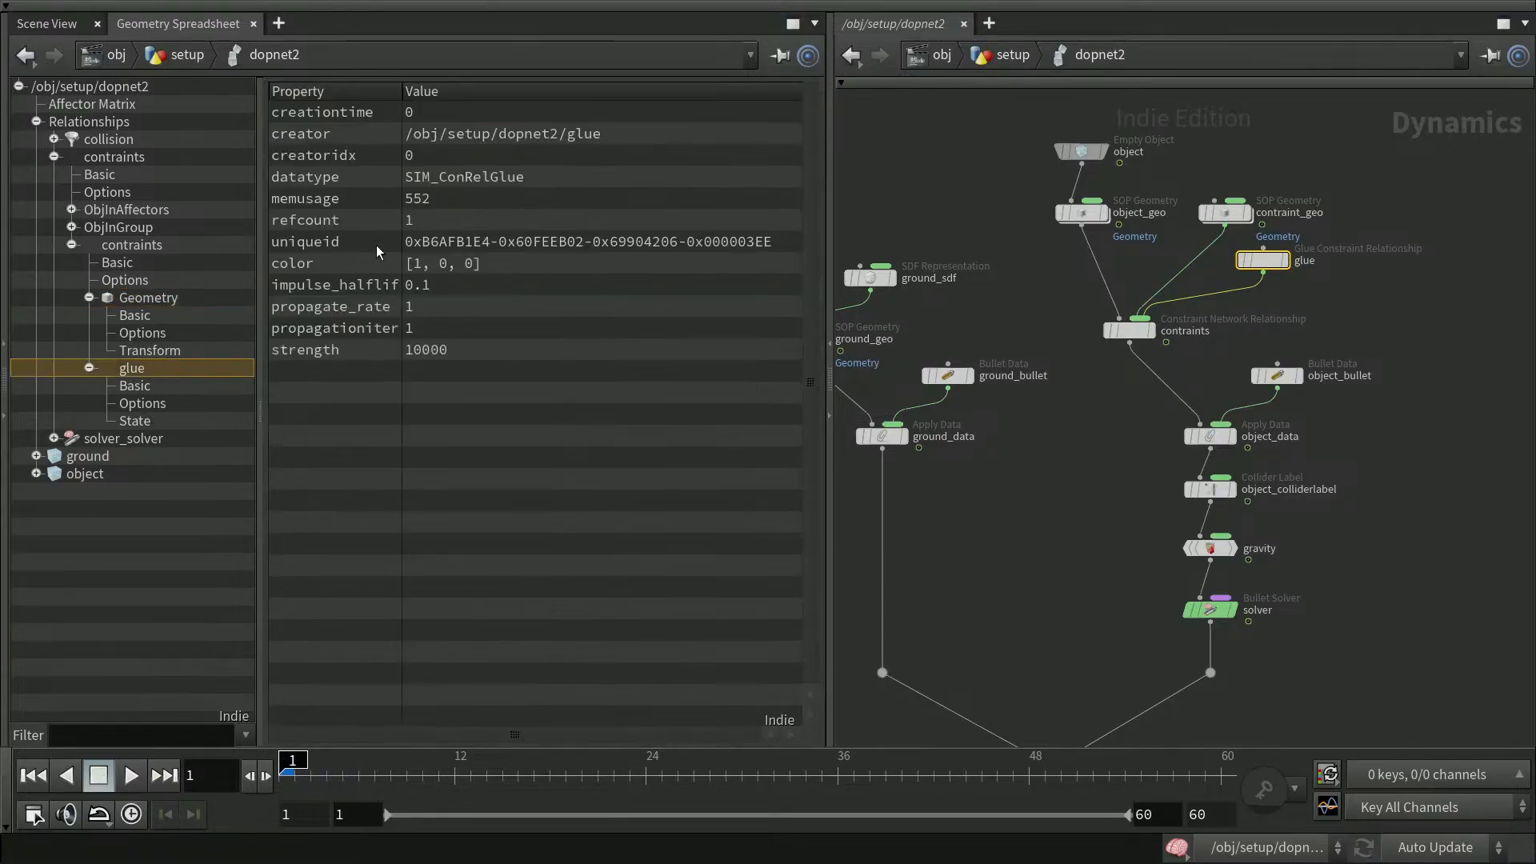
left_click(154, 304)
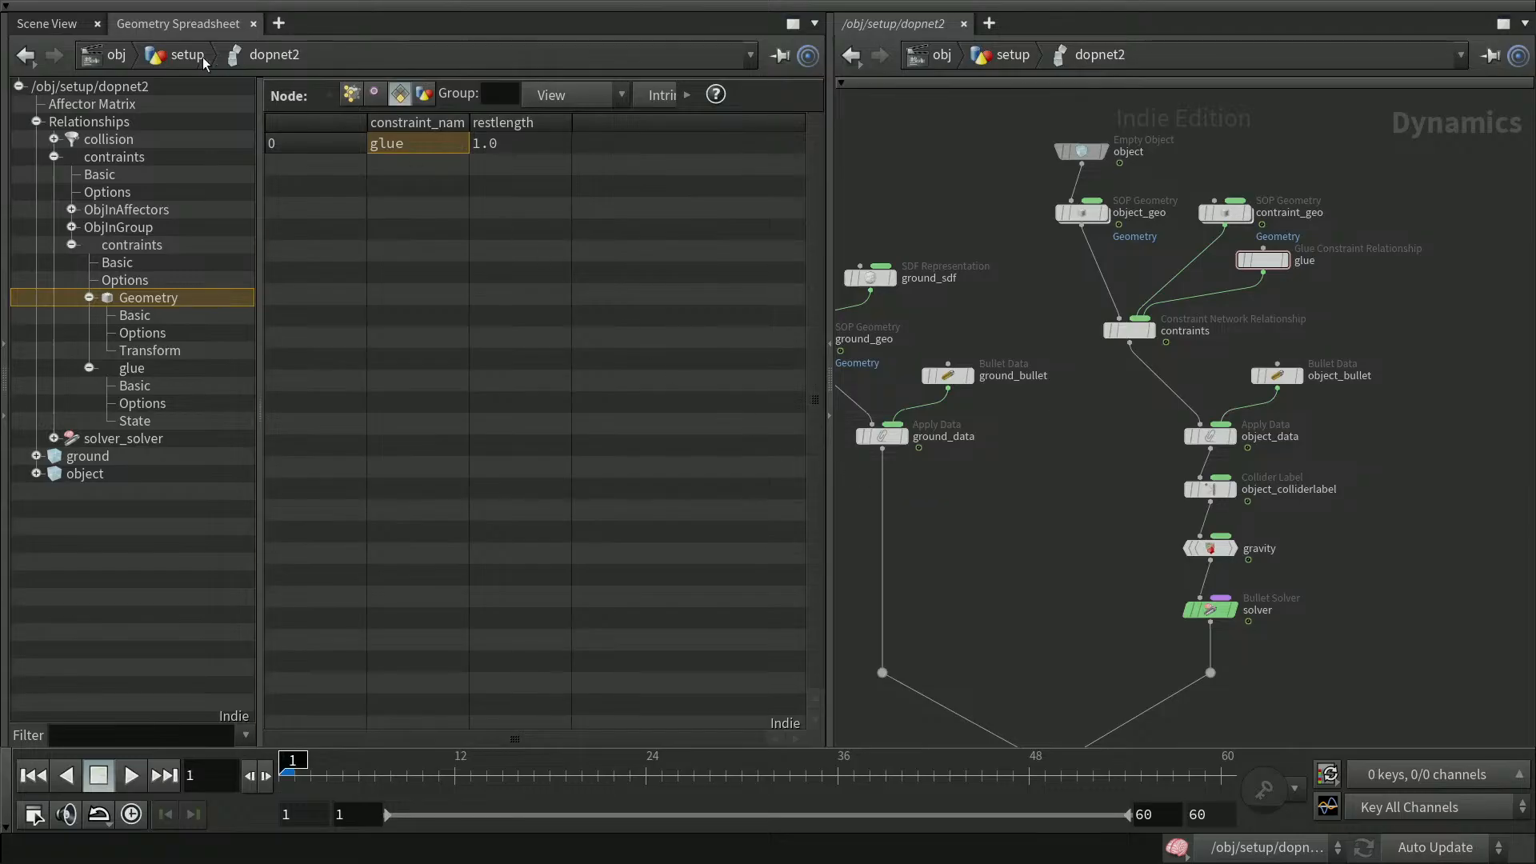
Switch to the scene view and play the simulation
left_click(48, 24)
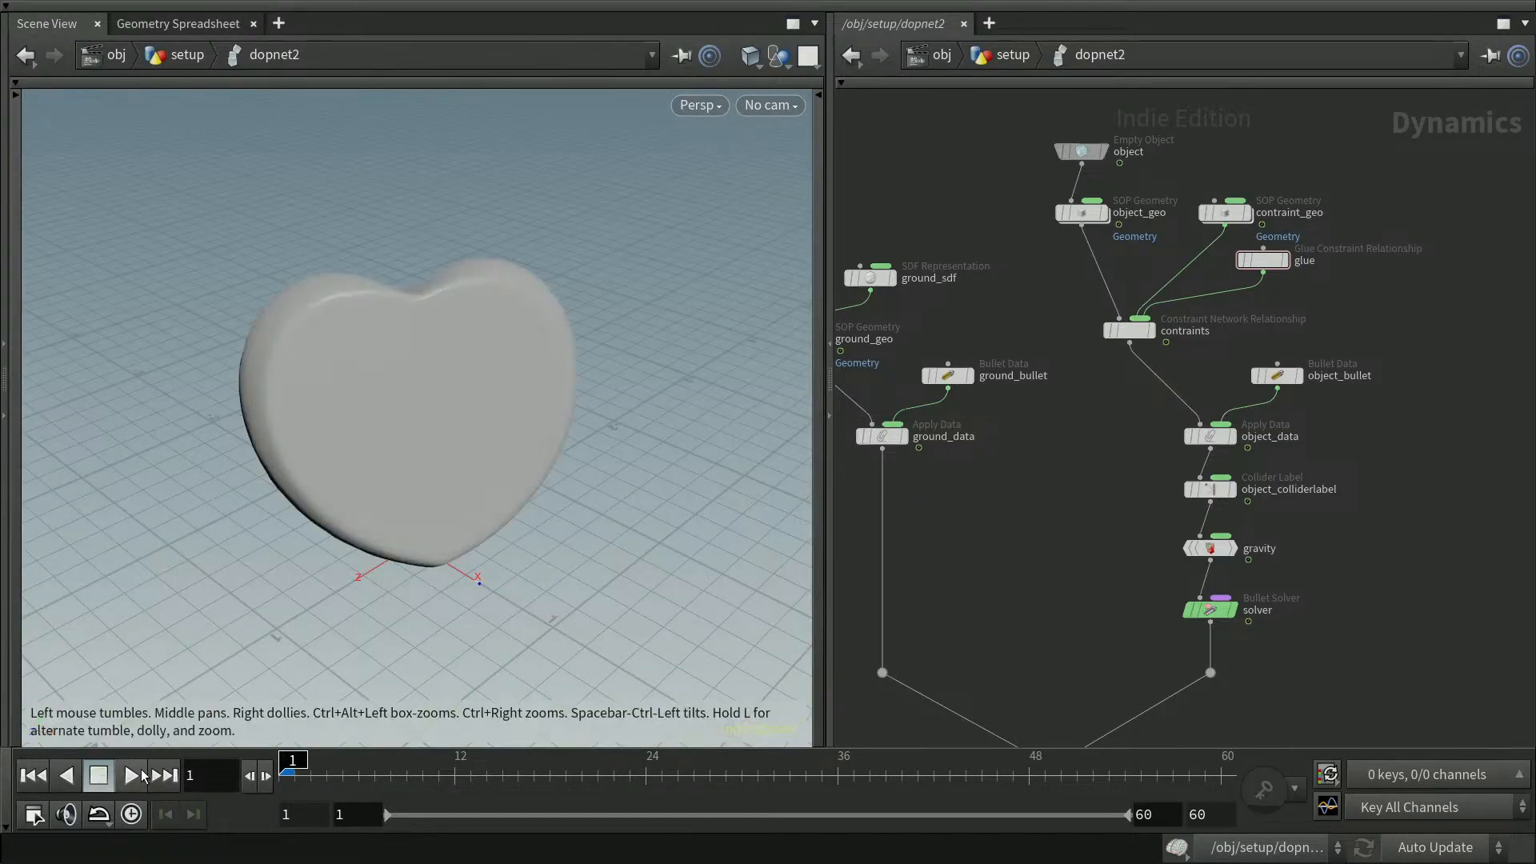
left_click(132, 776)
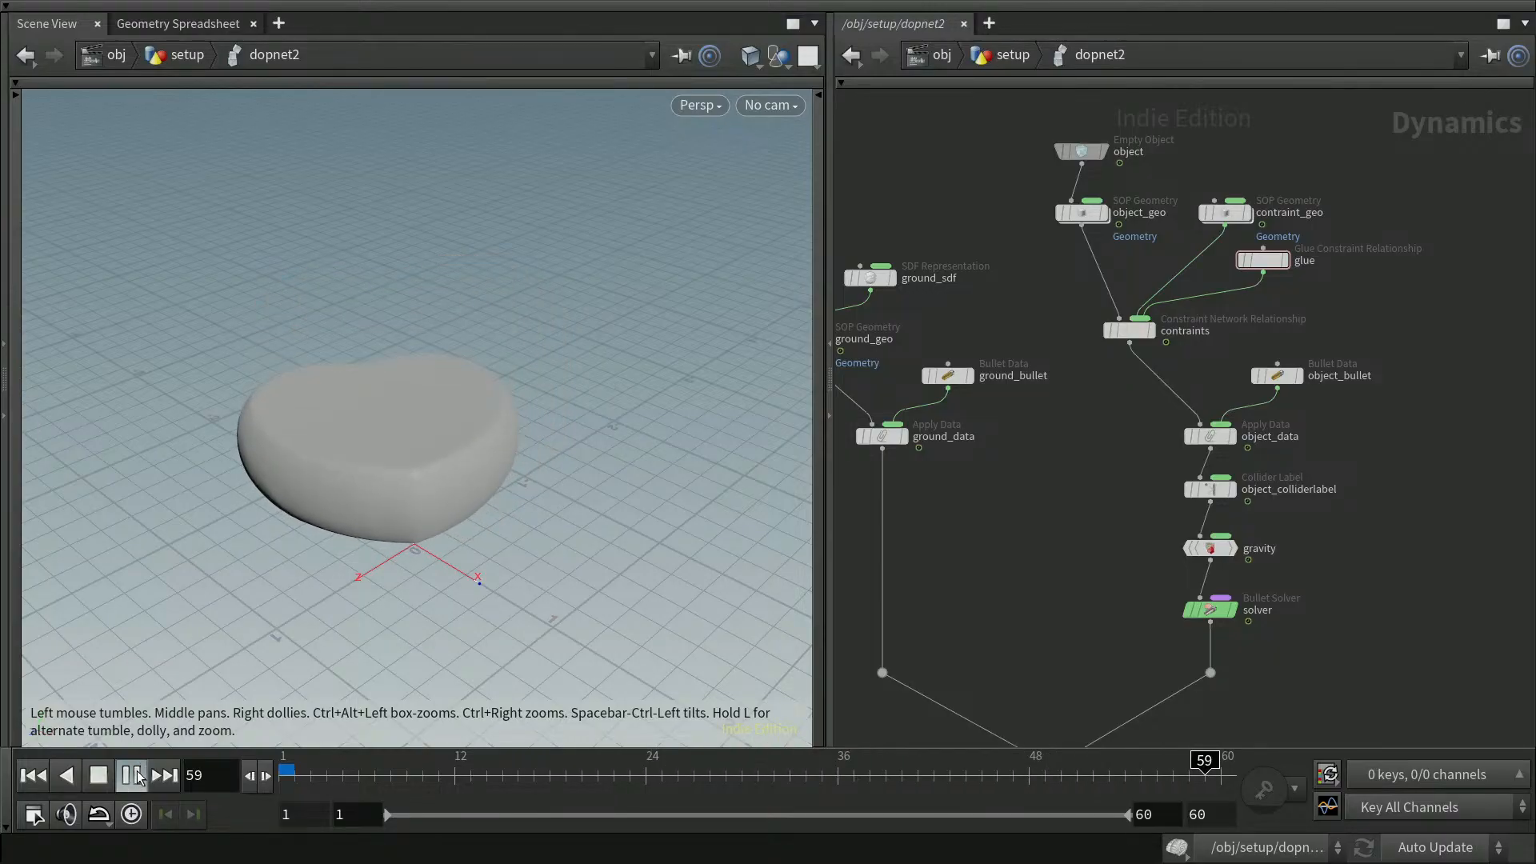
key("ctrl+Up")
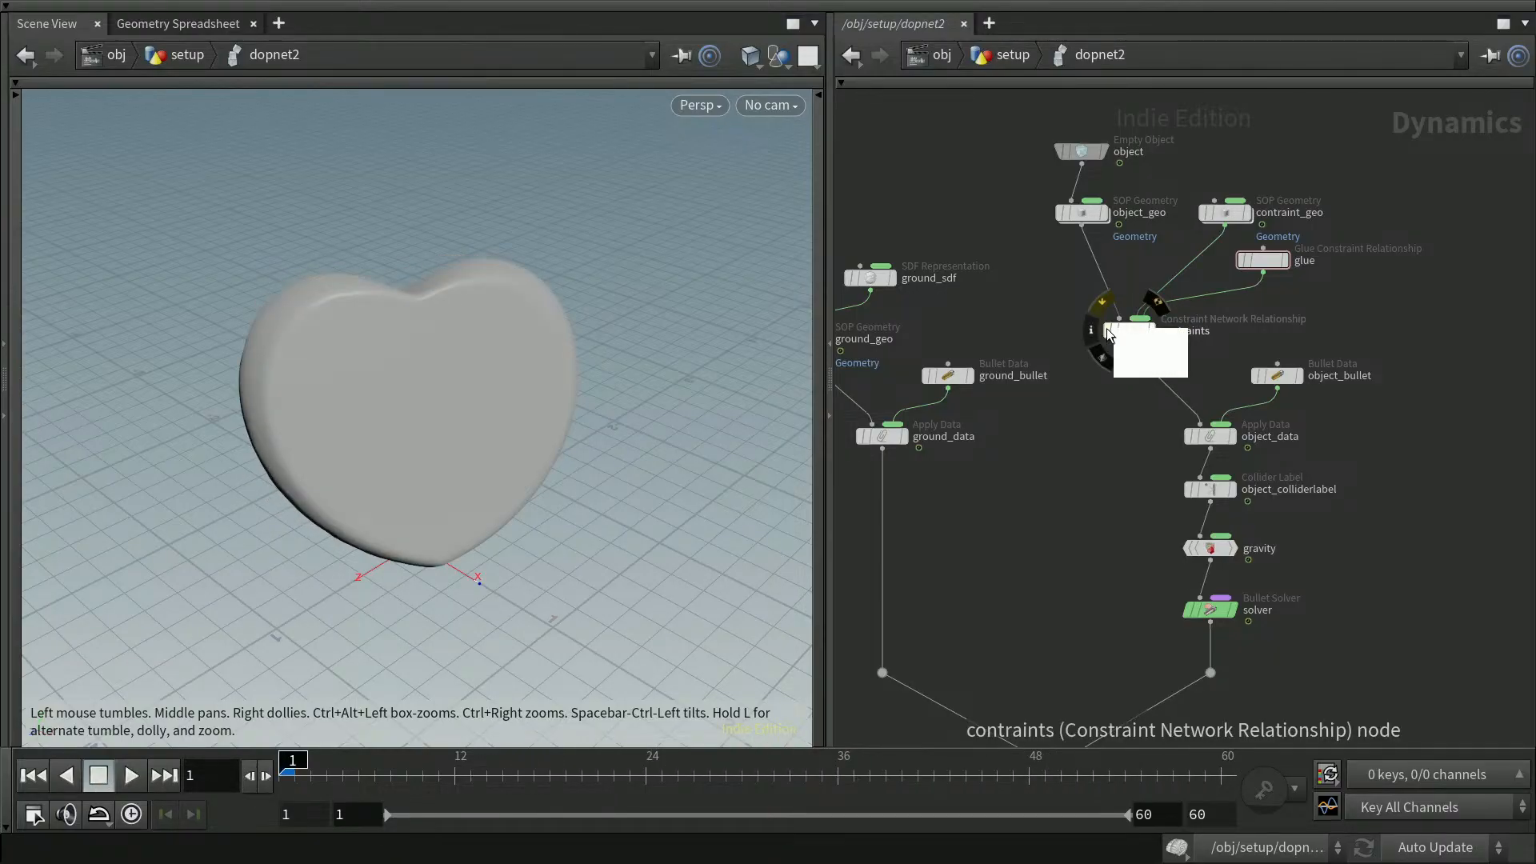
Replay the simulation from the start with the contraints node bypassed, then re-enable the node
left_click(1102, 302)
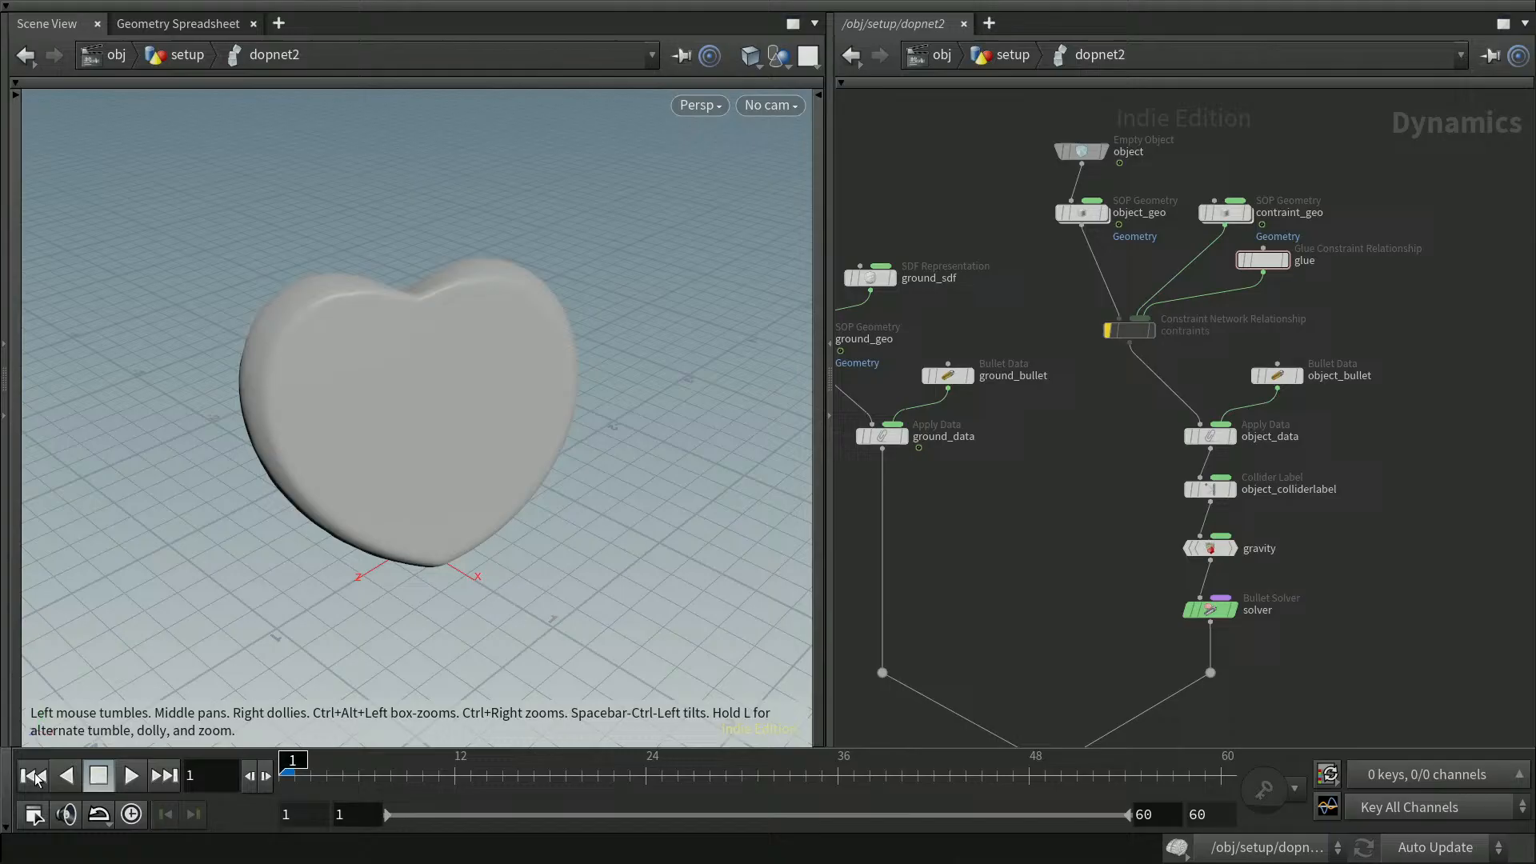
left_click(131, 775)
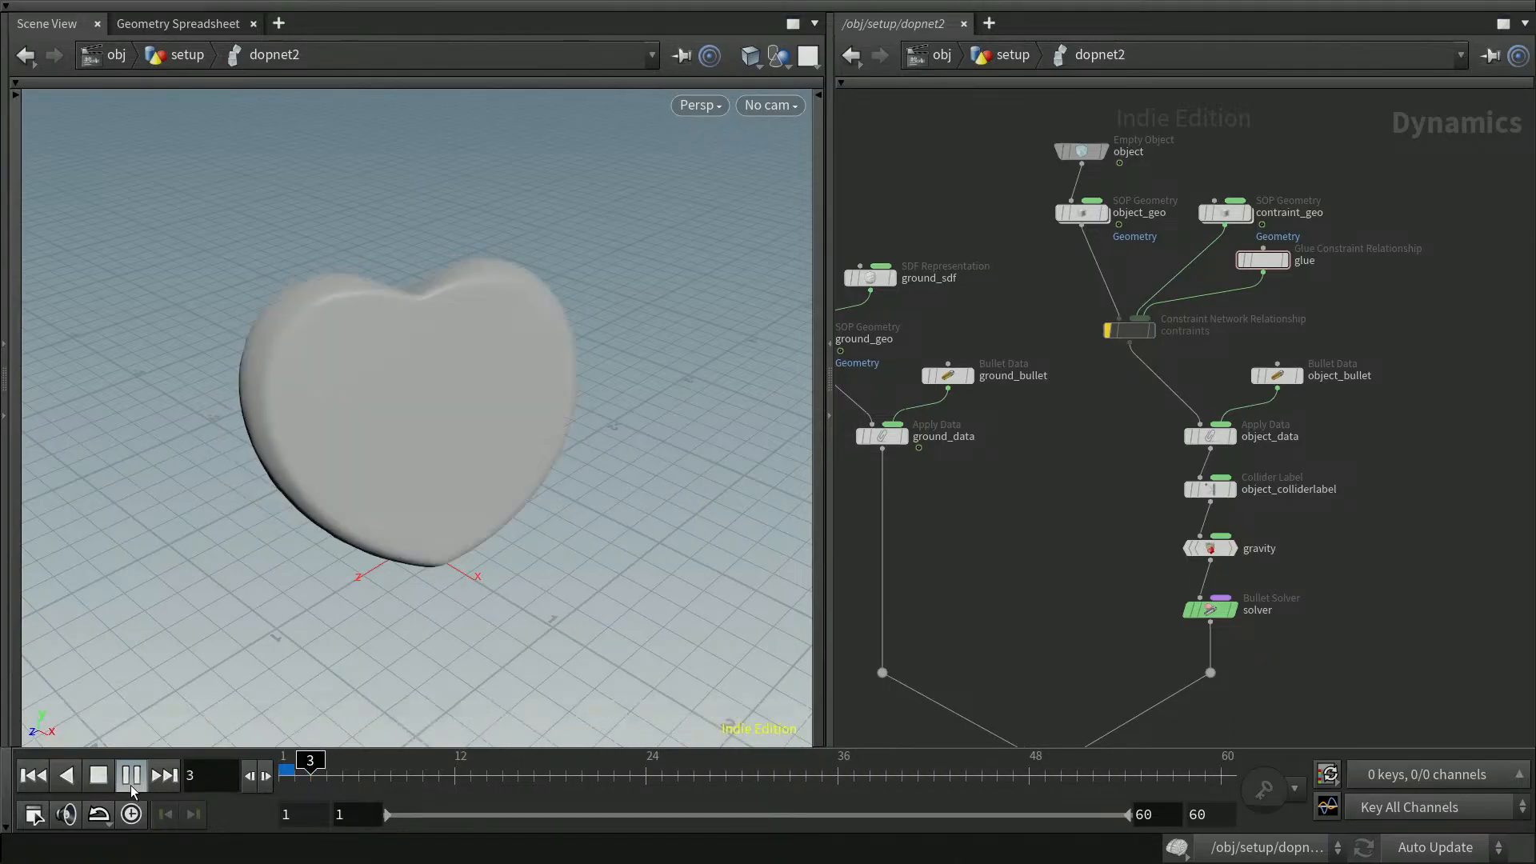
left_click(98, 776)
left_click(33, 776)
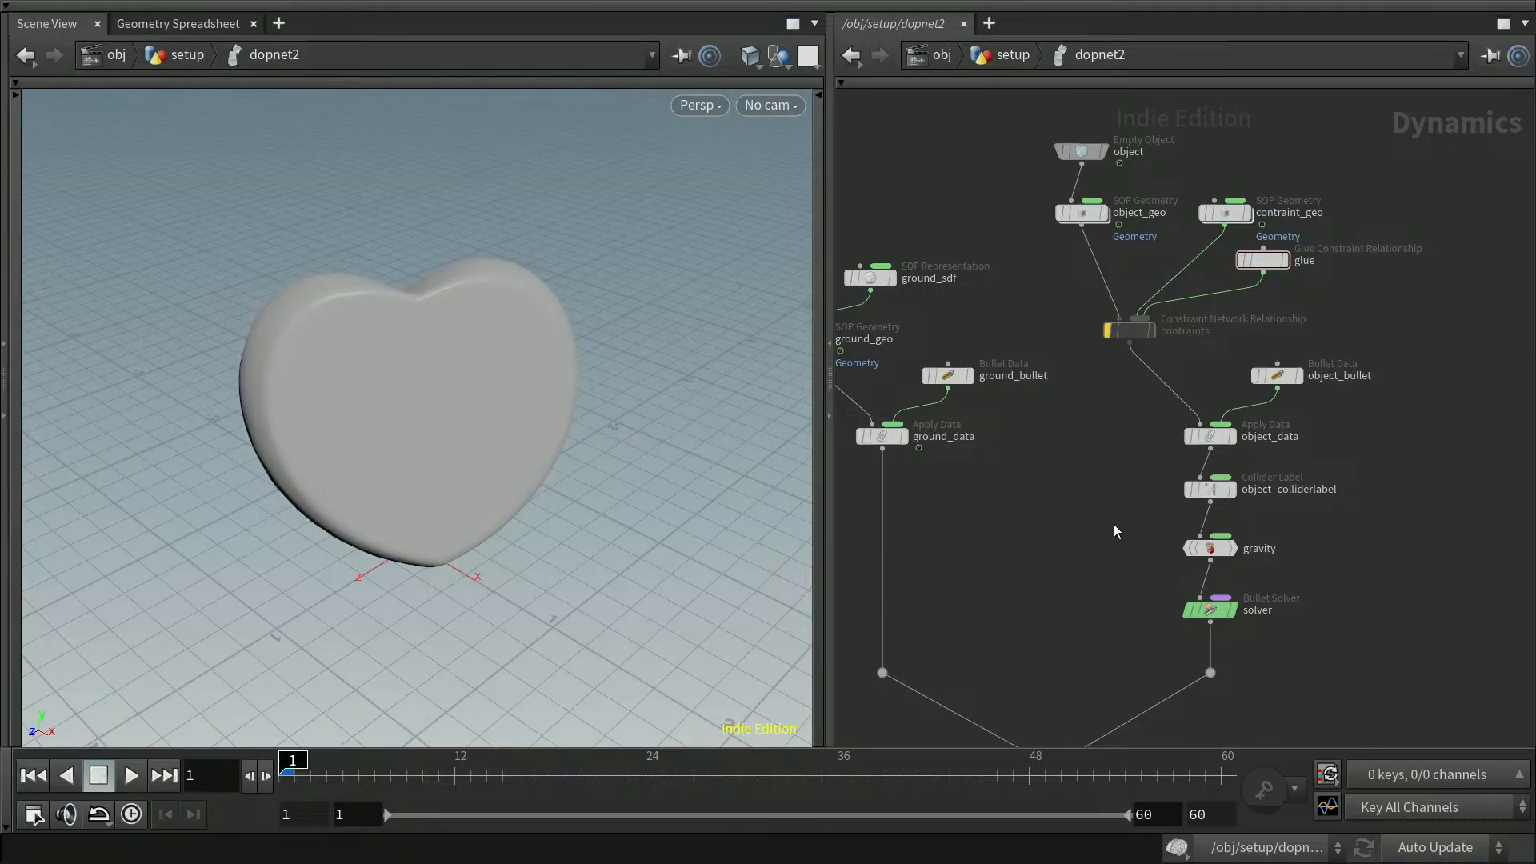
left_click(1108, 329)
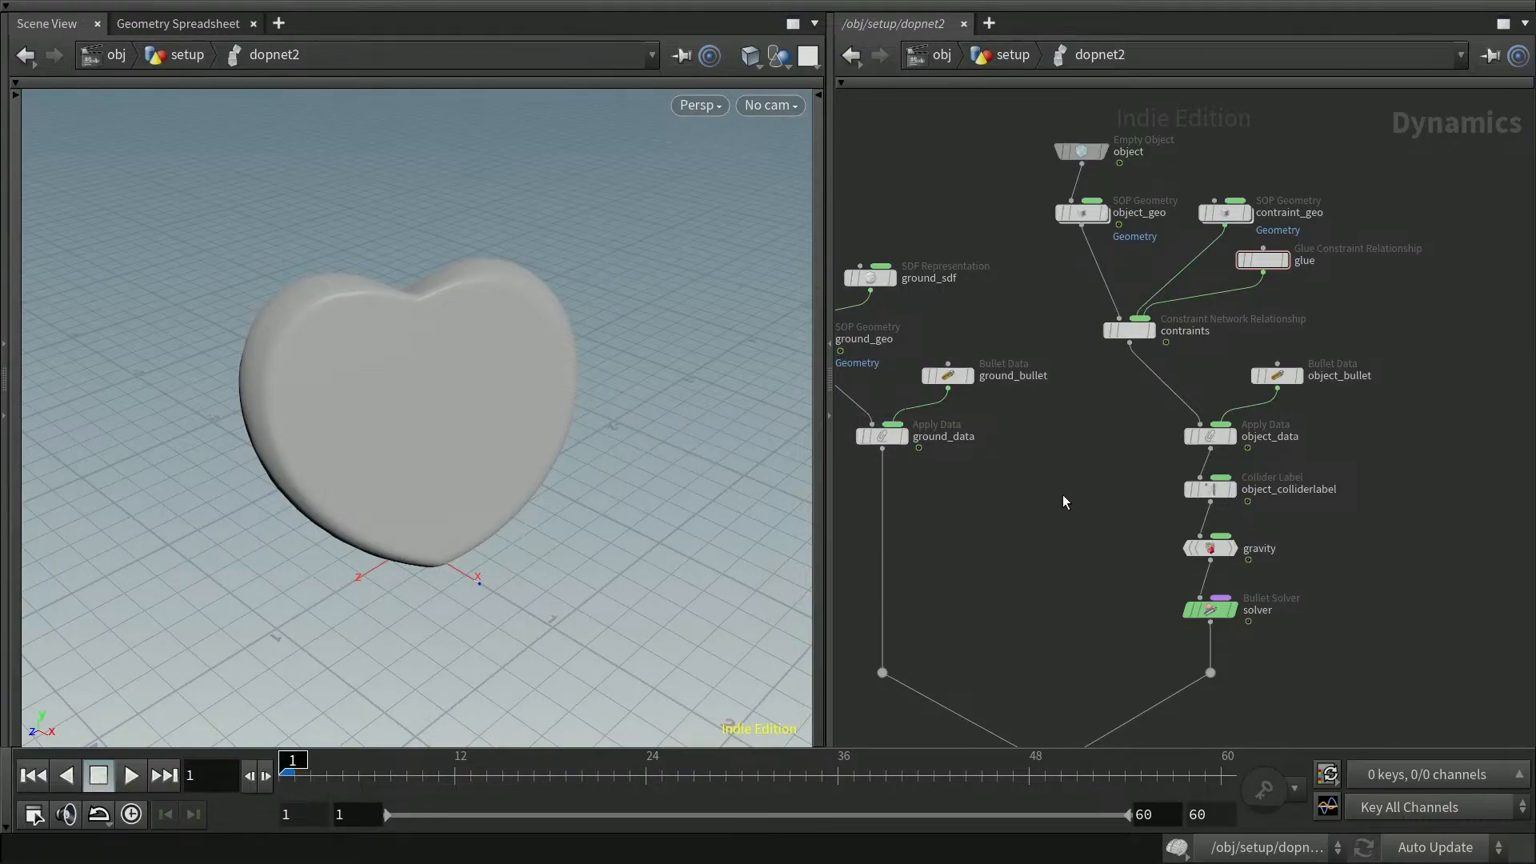
Add a Rendering Parameters Volatile node to the DOP network above the glue node
mouse_move(1266, 260)
left_mouse_down()
mouse_move(1247, 248)
mouse_move(1274, 278)
left_mouse_up()
middle_click_drag(1482, 347, 1383, 435)
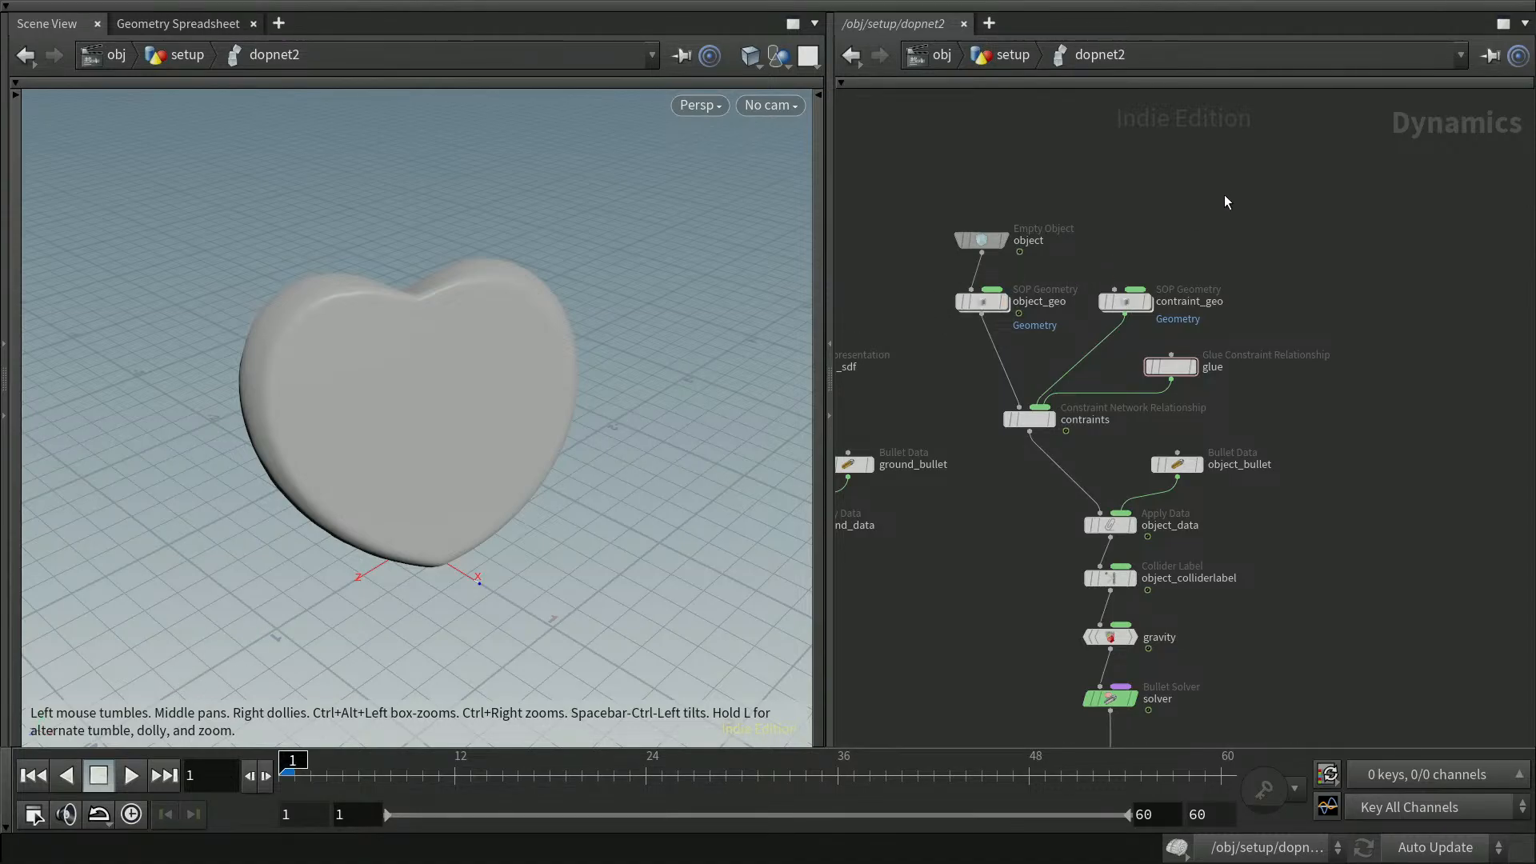
key("Tab")
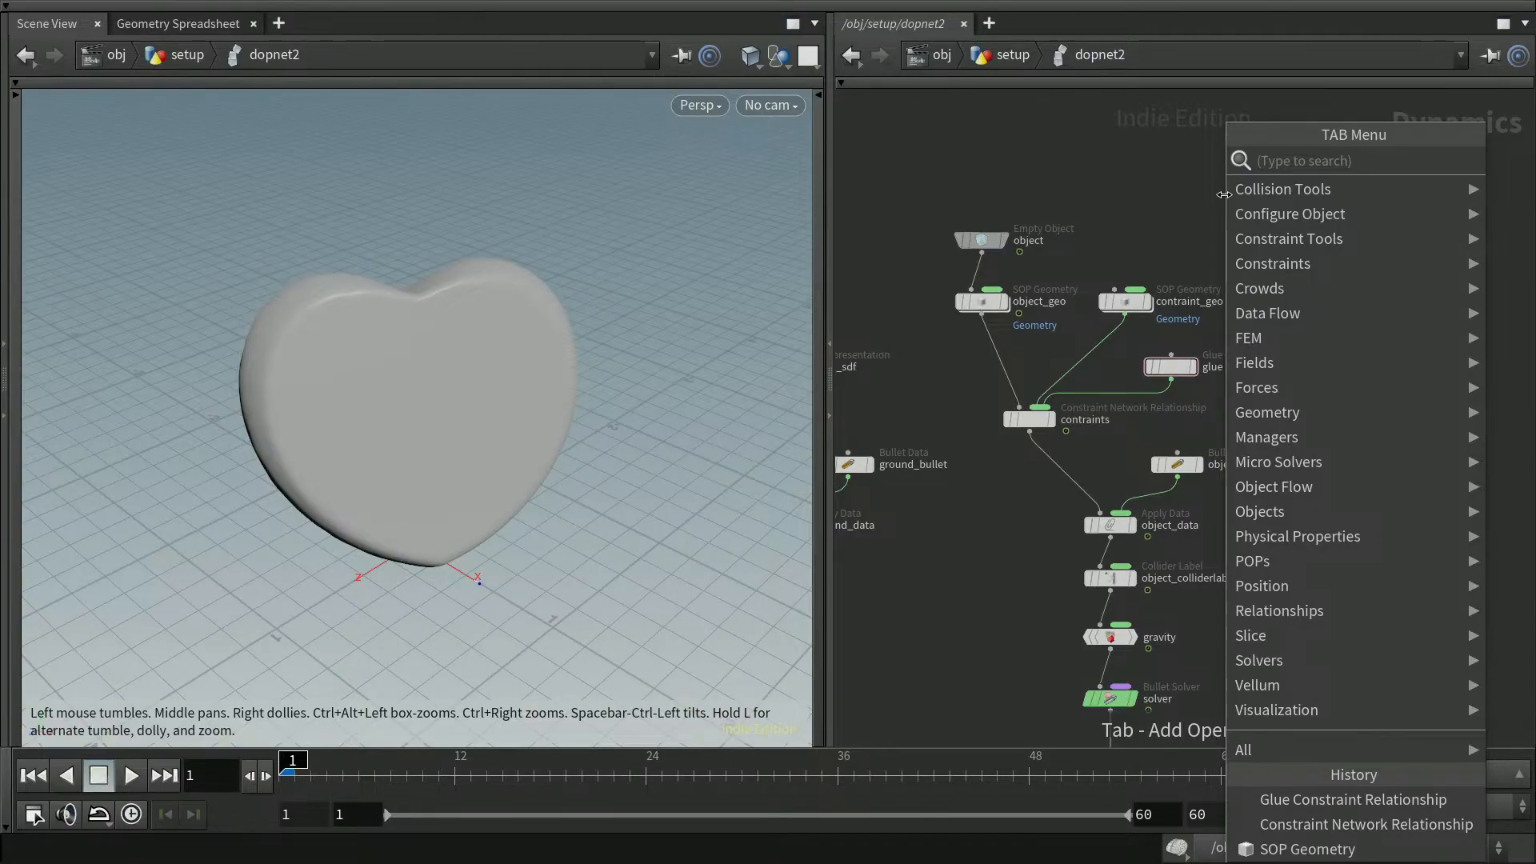
type("volitil")
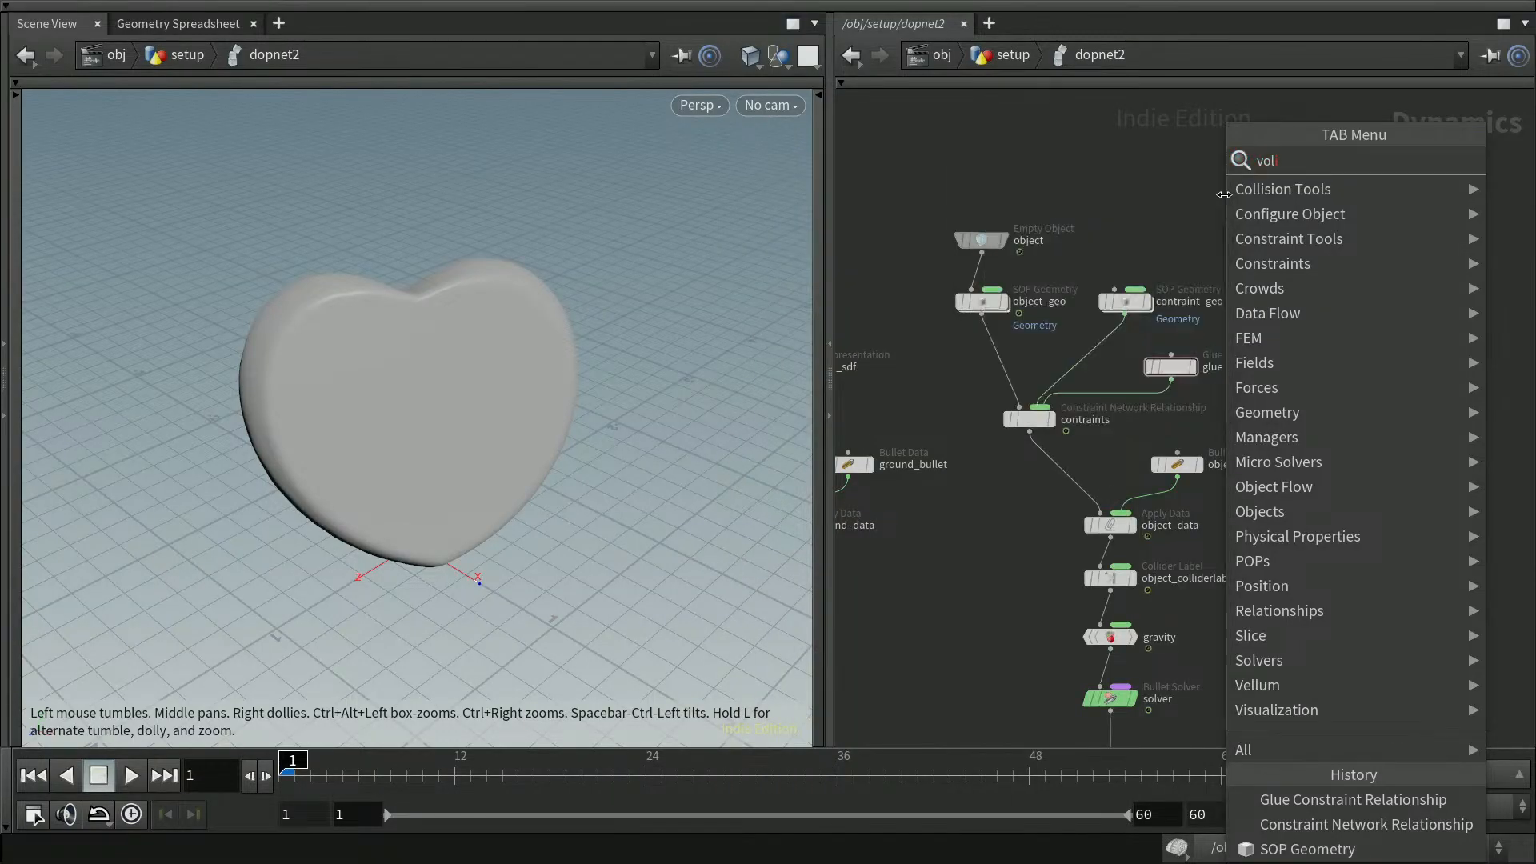
type("e")
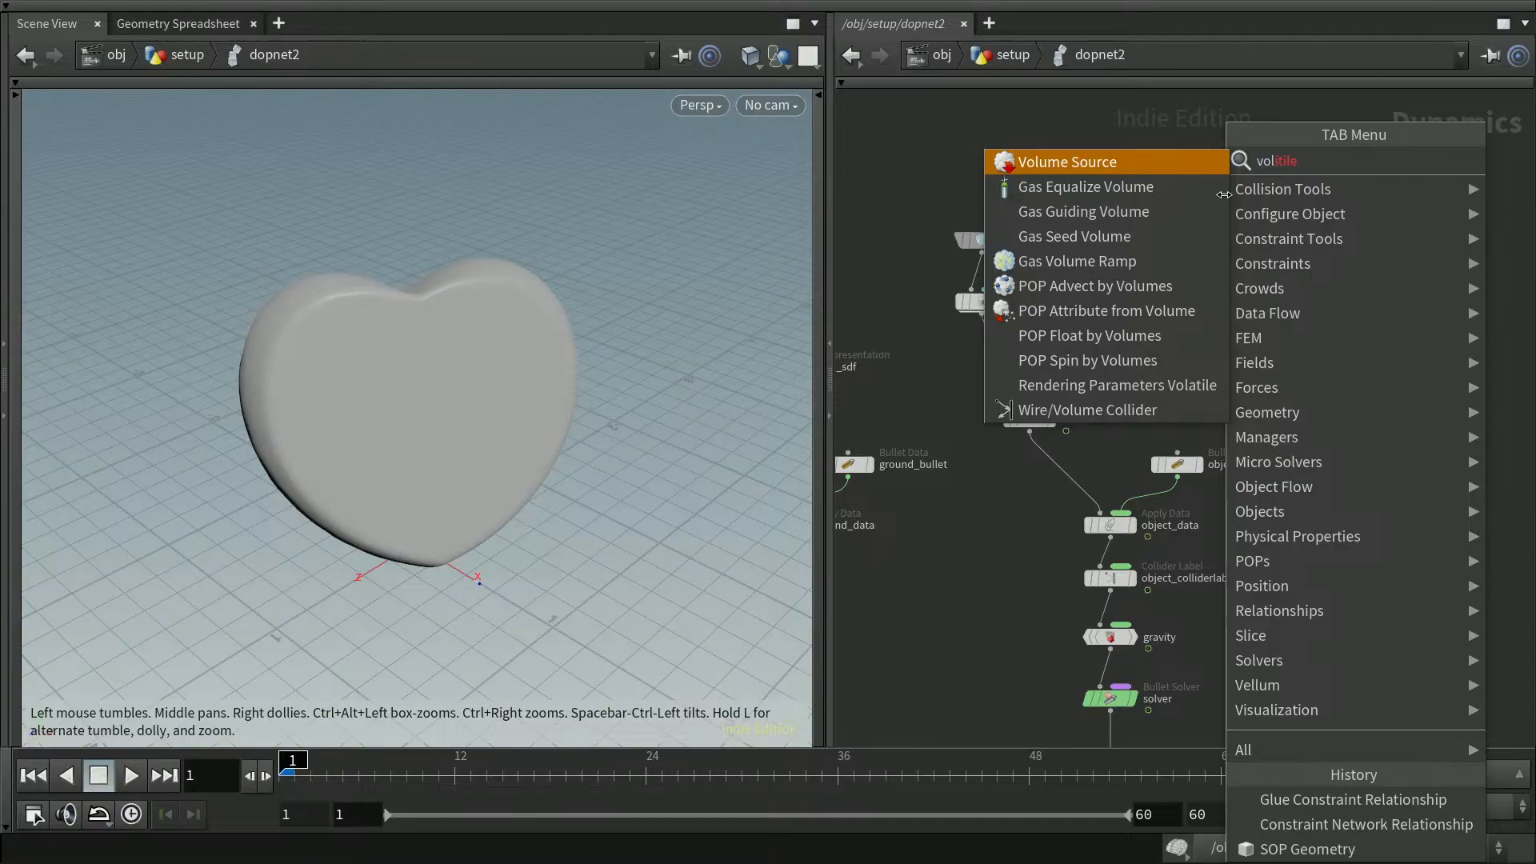
key("Down")
key("Down")
key("Down")
key("Down")
key("Down")
key("Down")
key("Down")
key("Down")
key("Down")
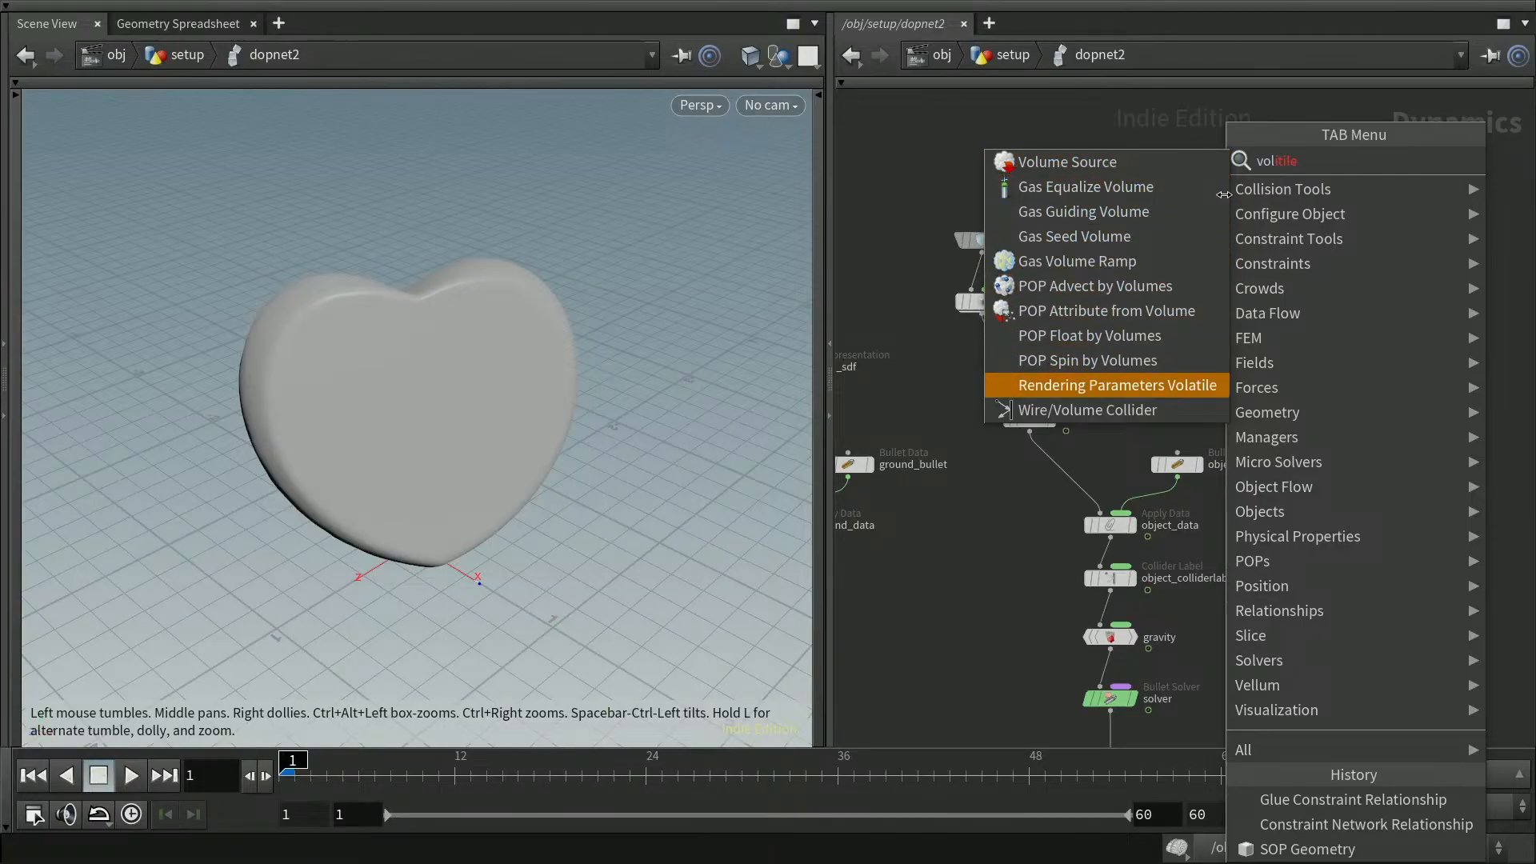
key("Return")
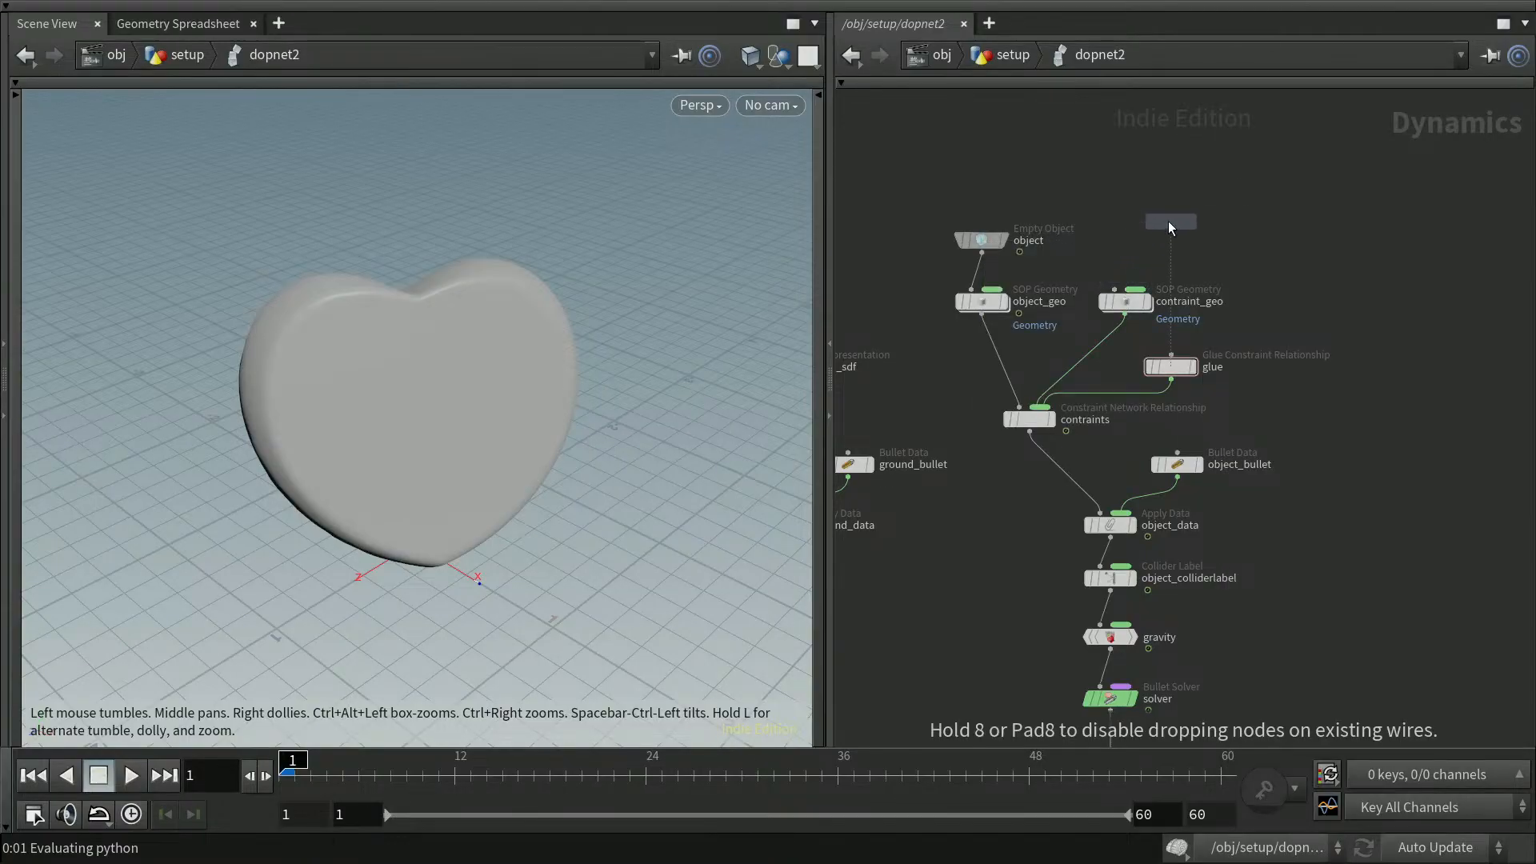
left_click(1172, 223)
Rename the new Rendering Parameters Volatile node to hide
key("F2")
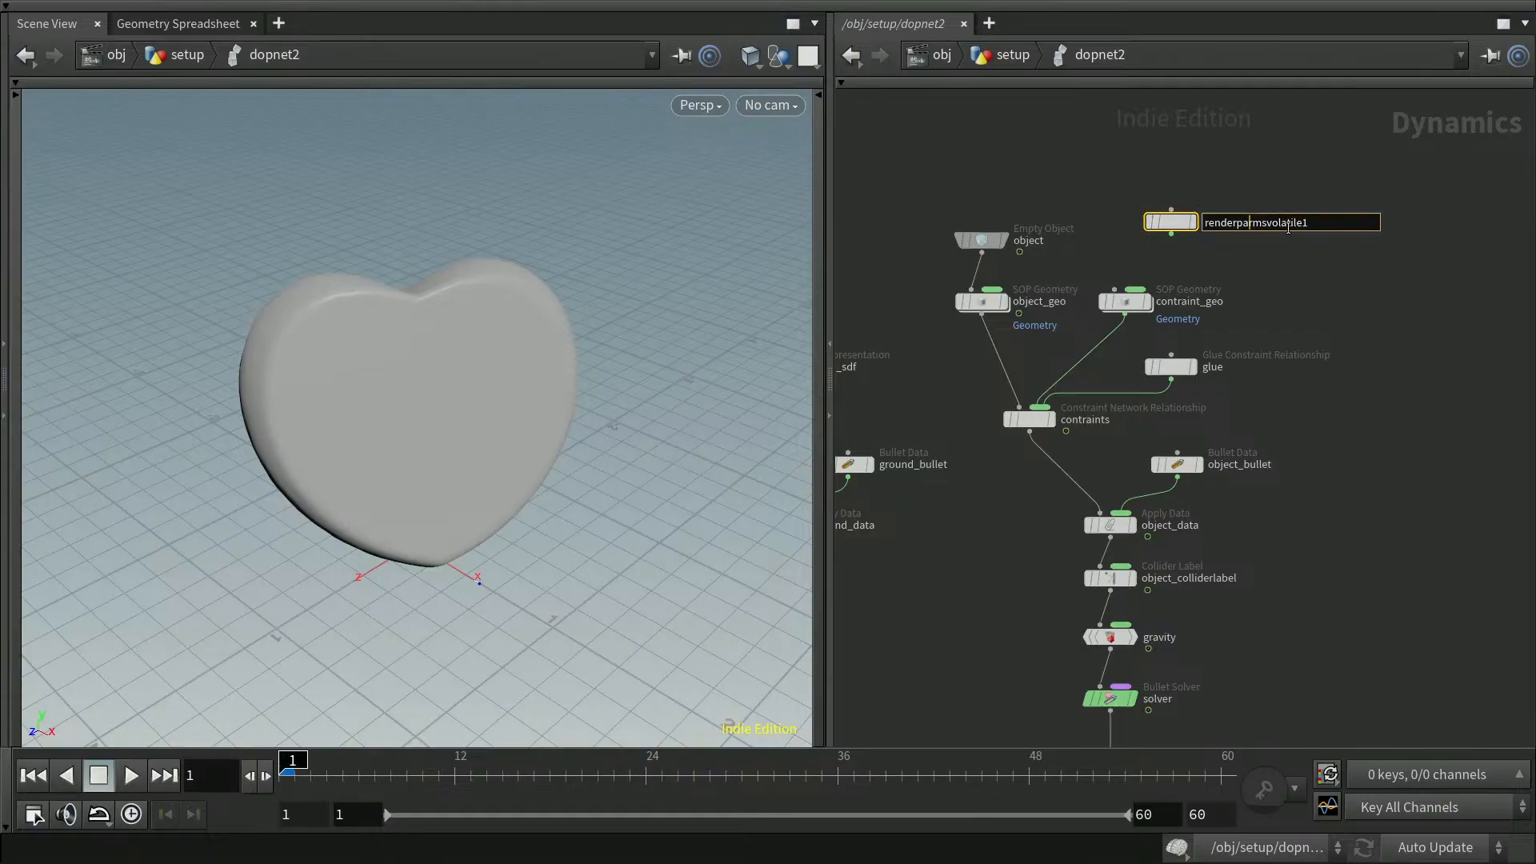
type("hide")
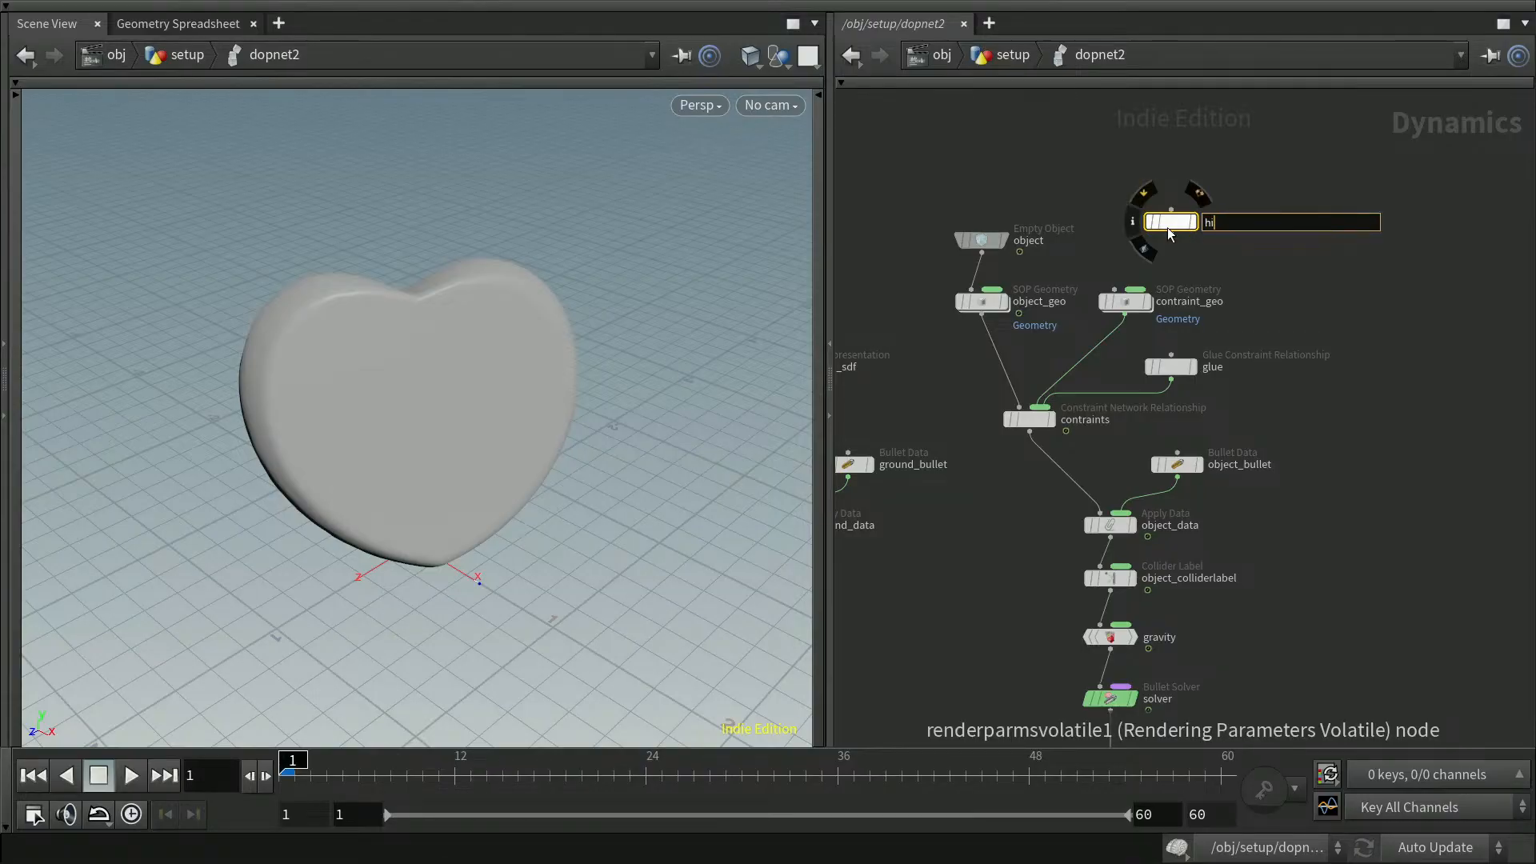
key("Return")
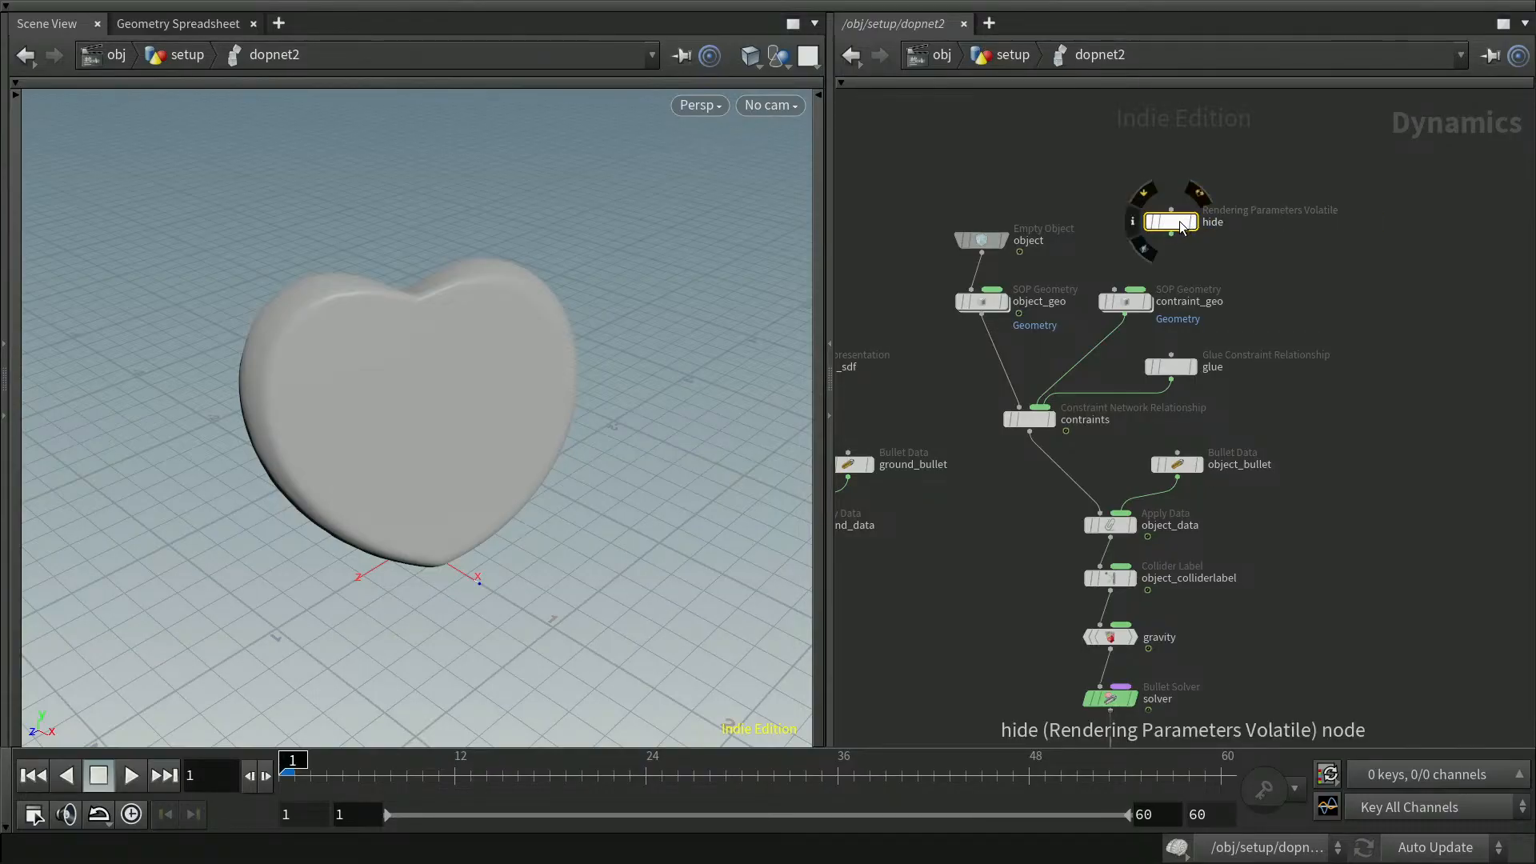
Set the hide node's Display and Render values to 0
middle_click(1187, 232)
key("p")
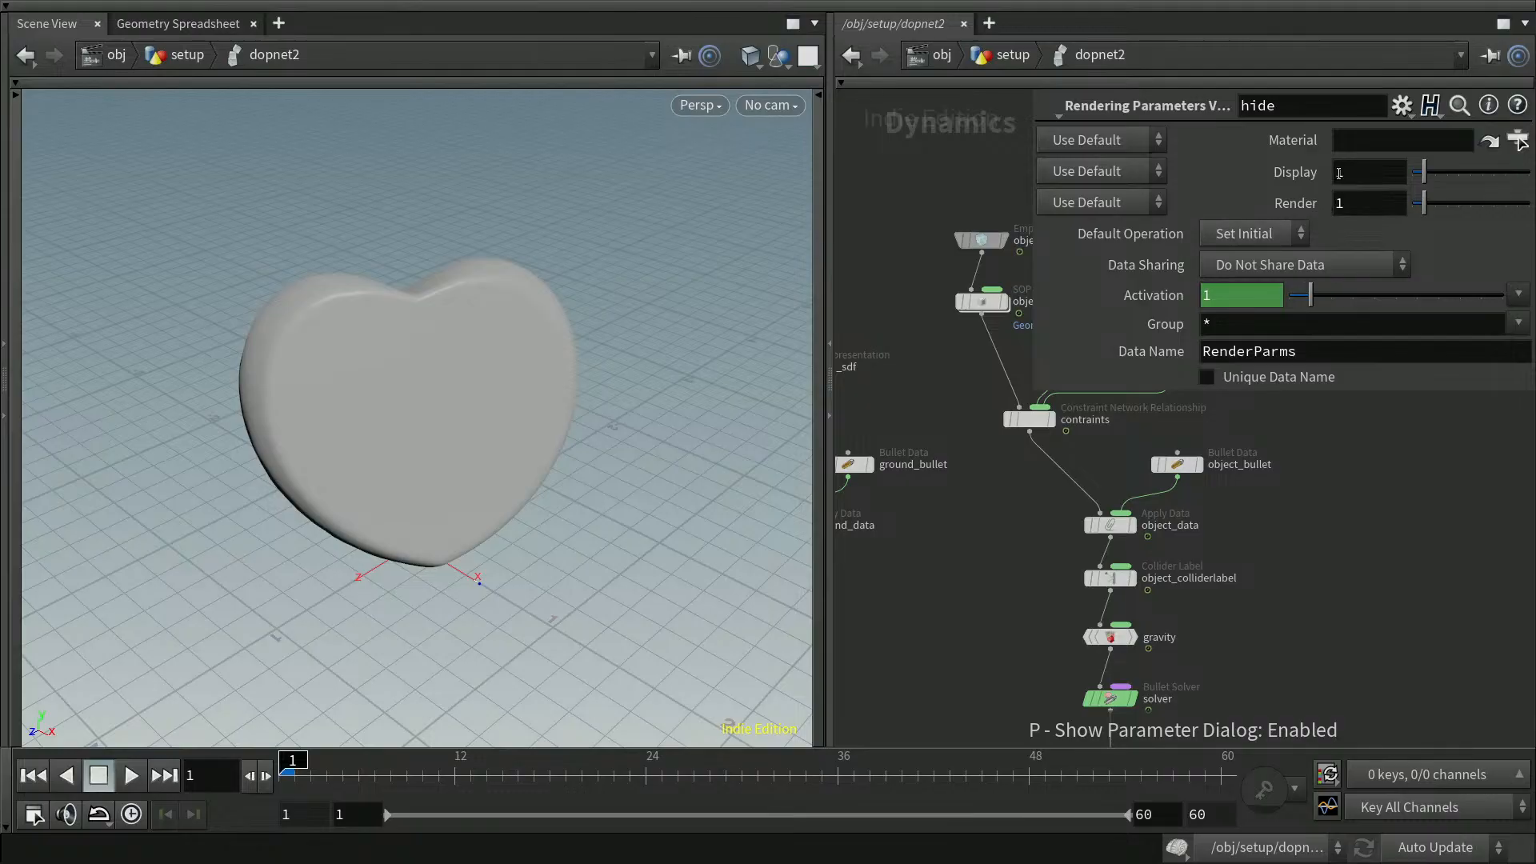
left_click(1418, 173)
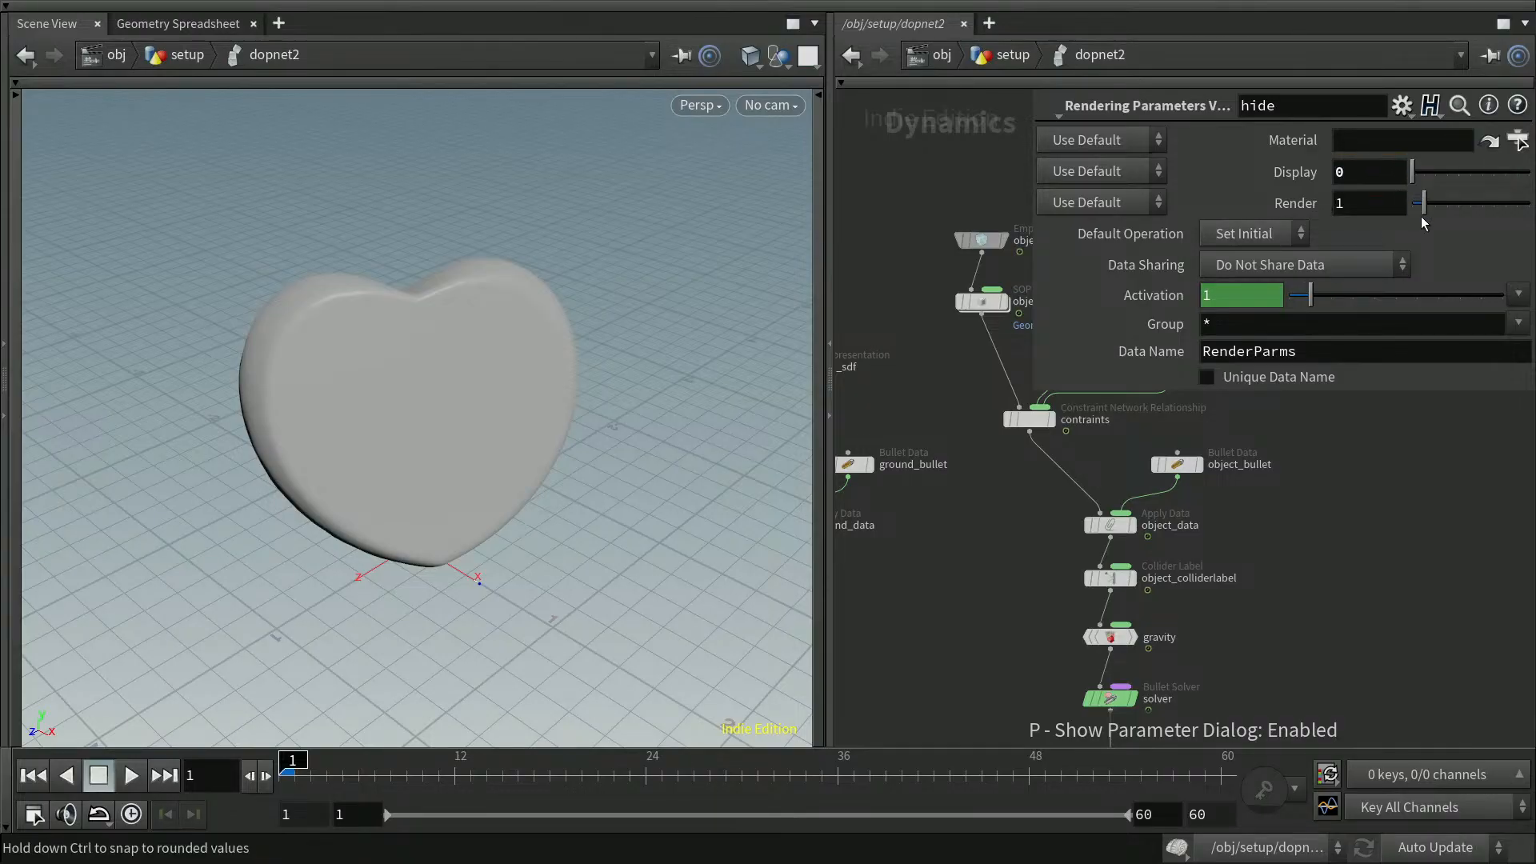
left_click_drag(1425, 211, 1387, 232)
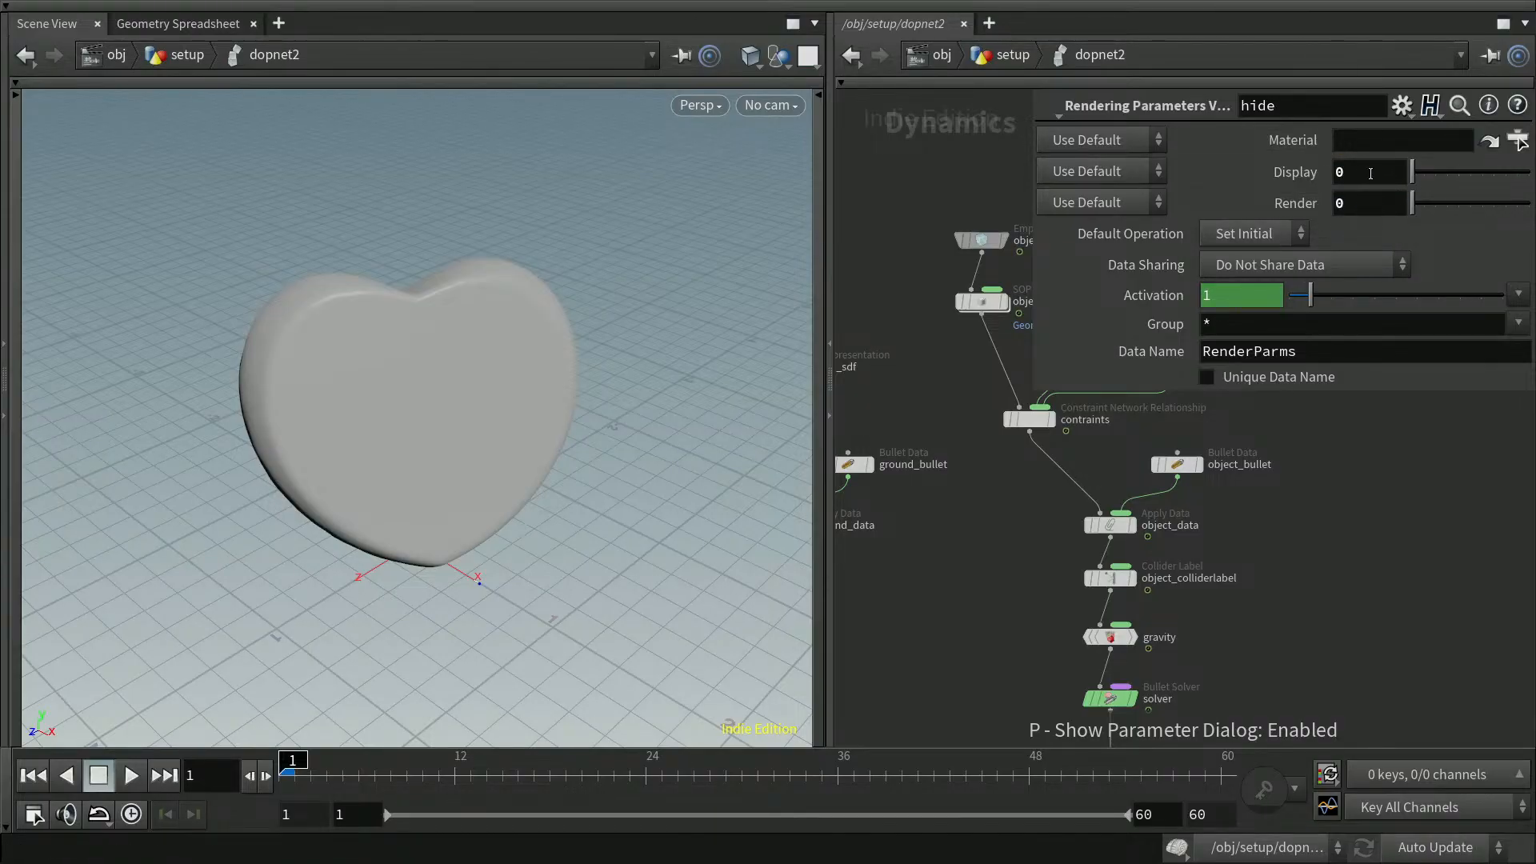
key("p")
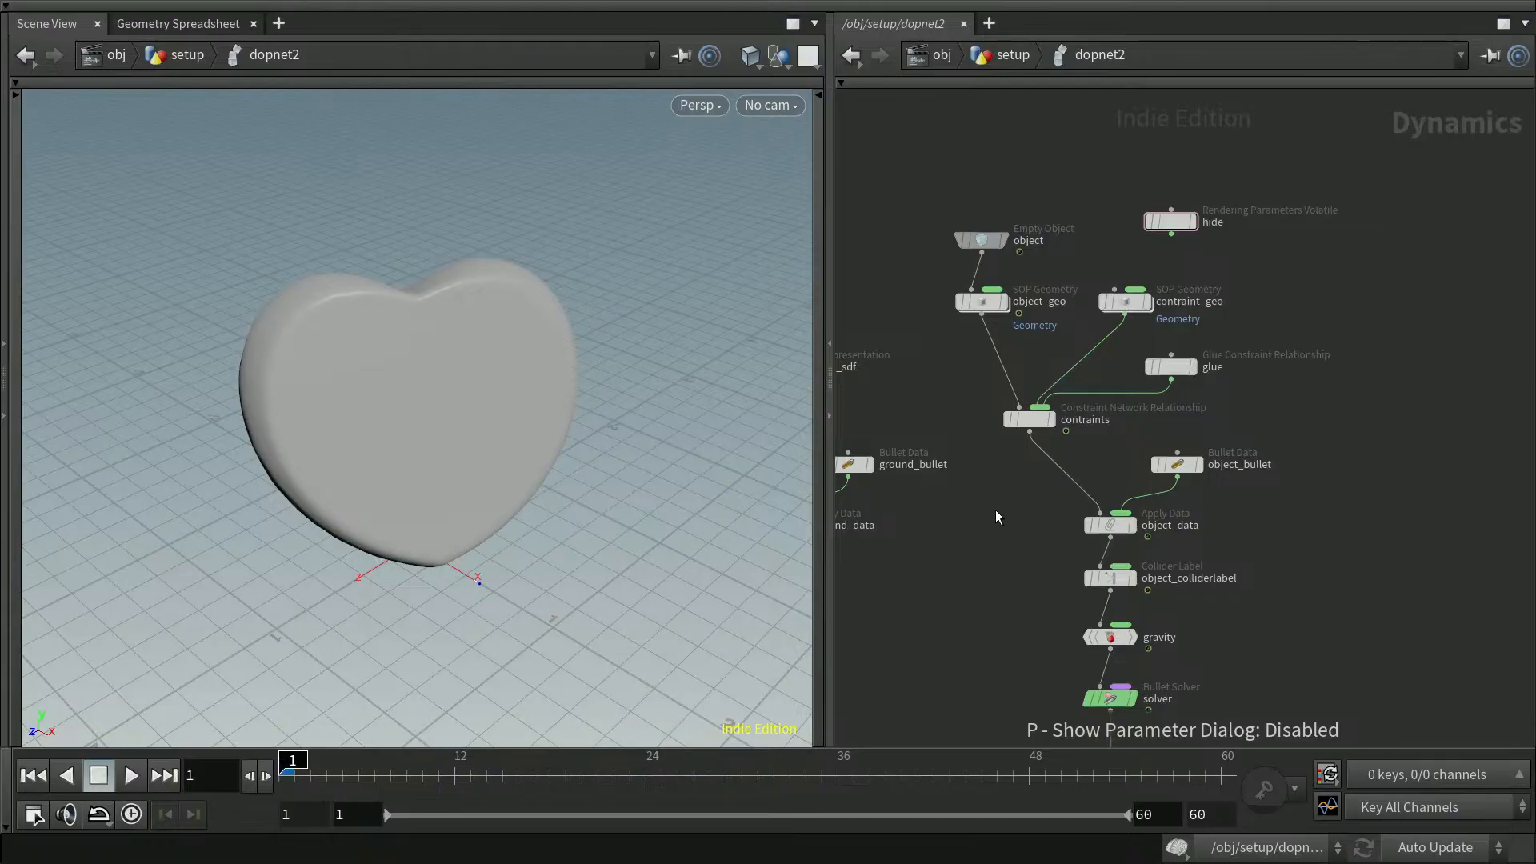
Wire the hide node's output into the object_geo node and toggle the hide node's bypass
left_click(1172, 234)
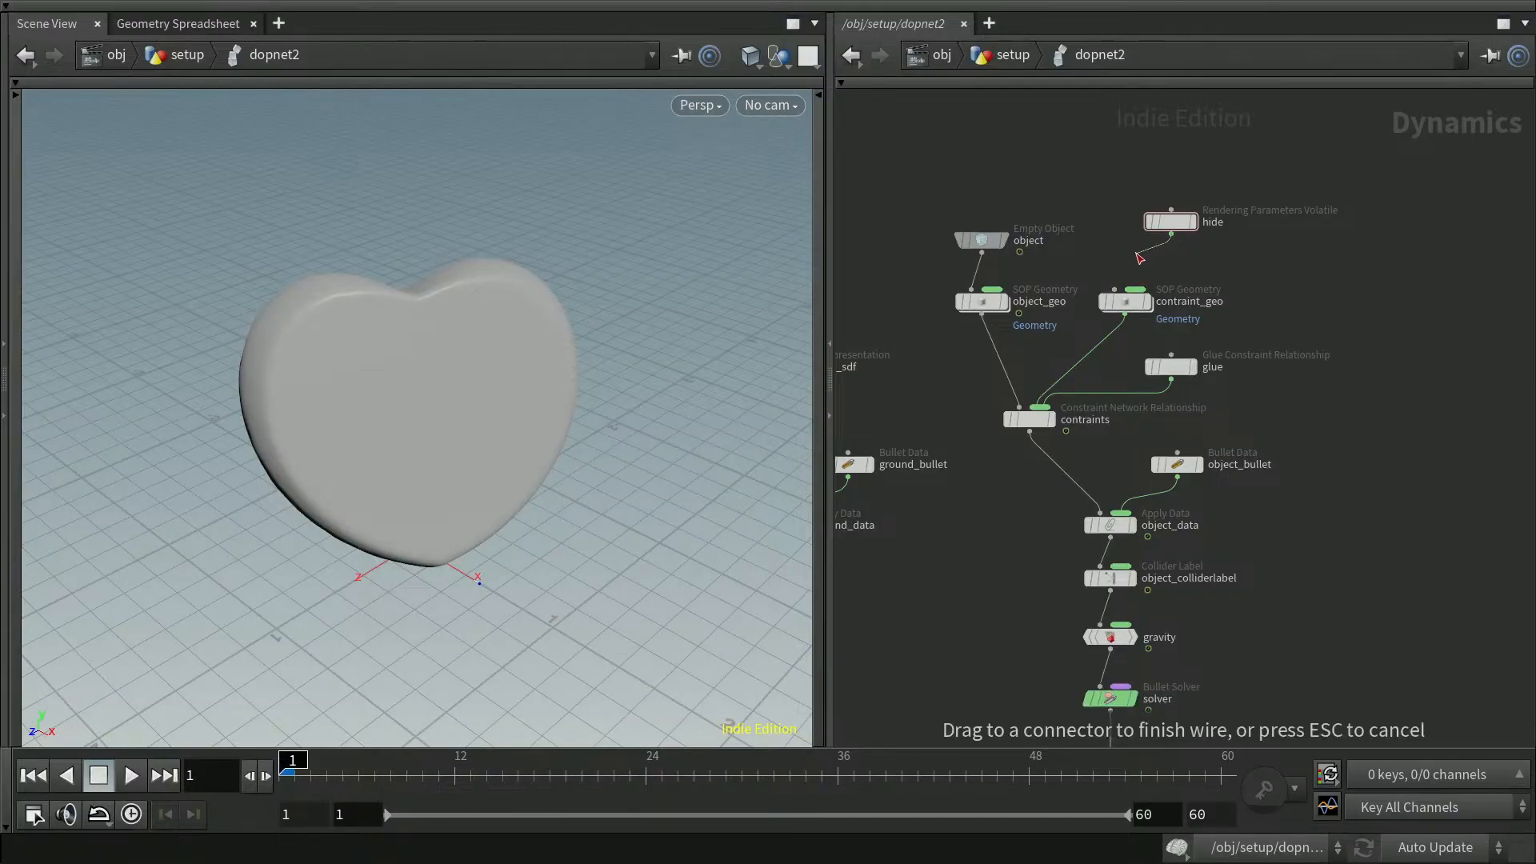
left_click(1019, 286)
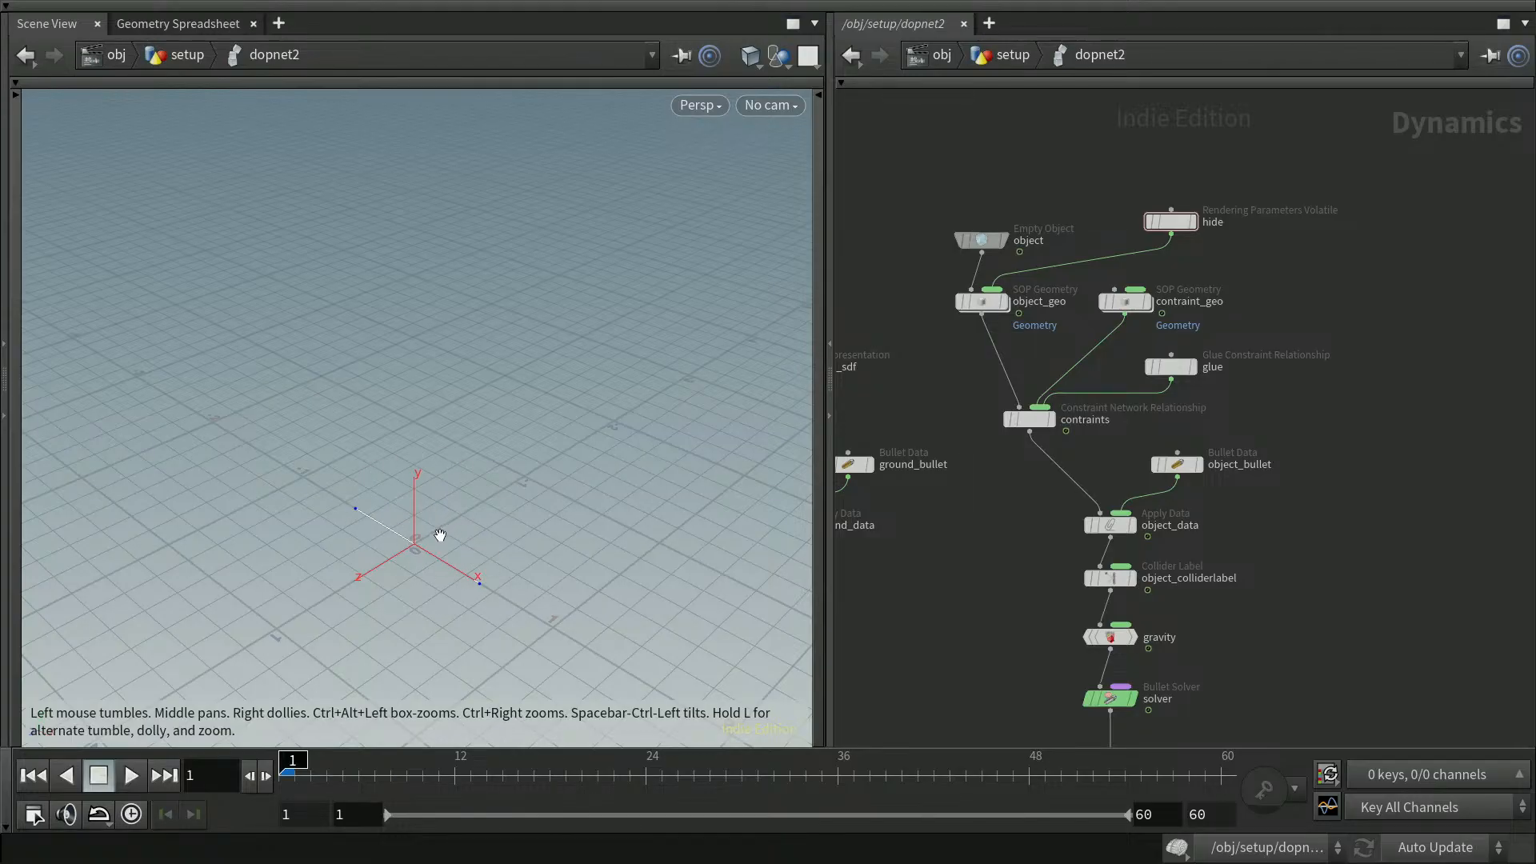
left_click(1150, 225)
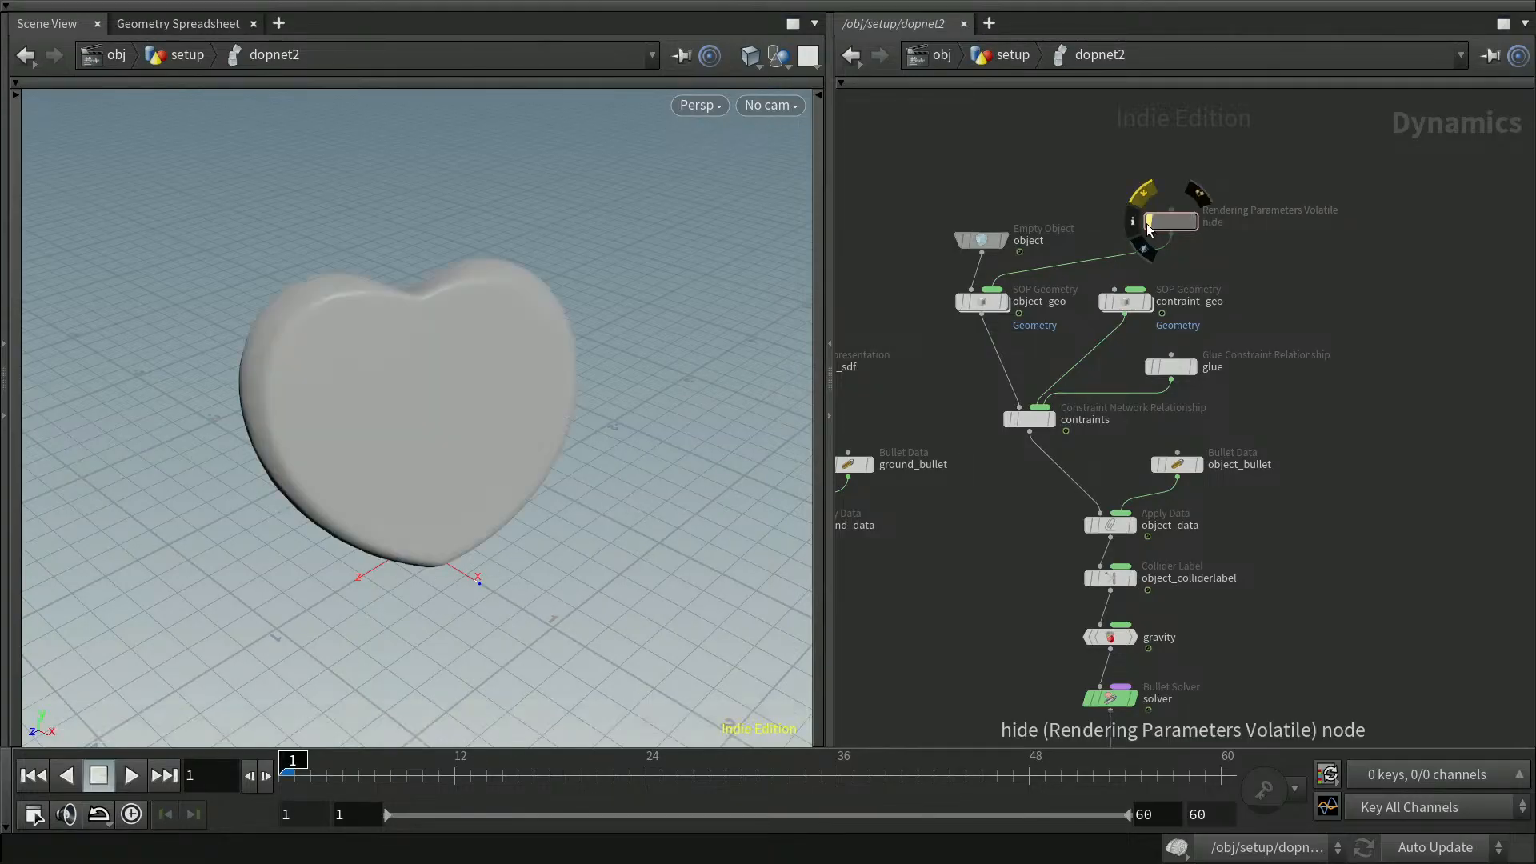
left_click(1149, 227)
left_click(1150, 224)
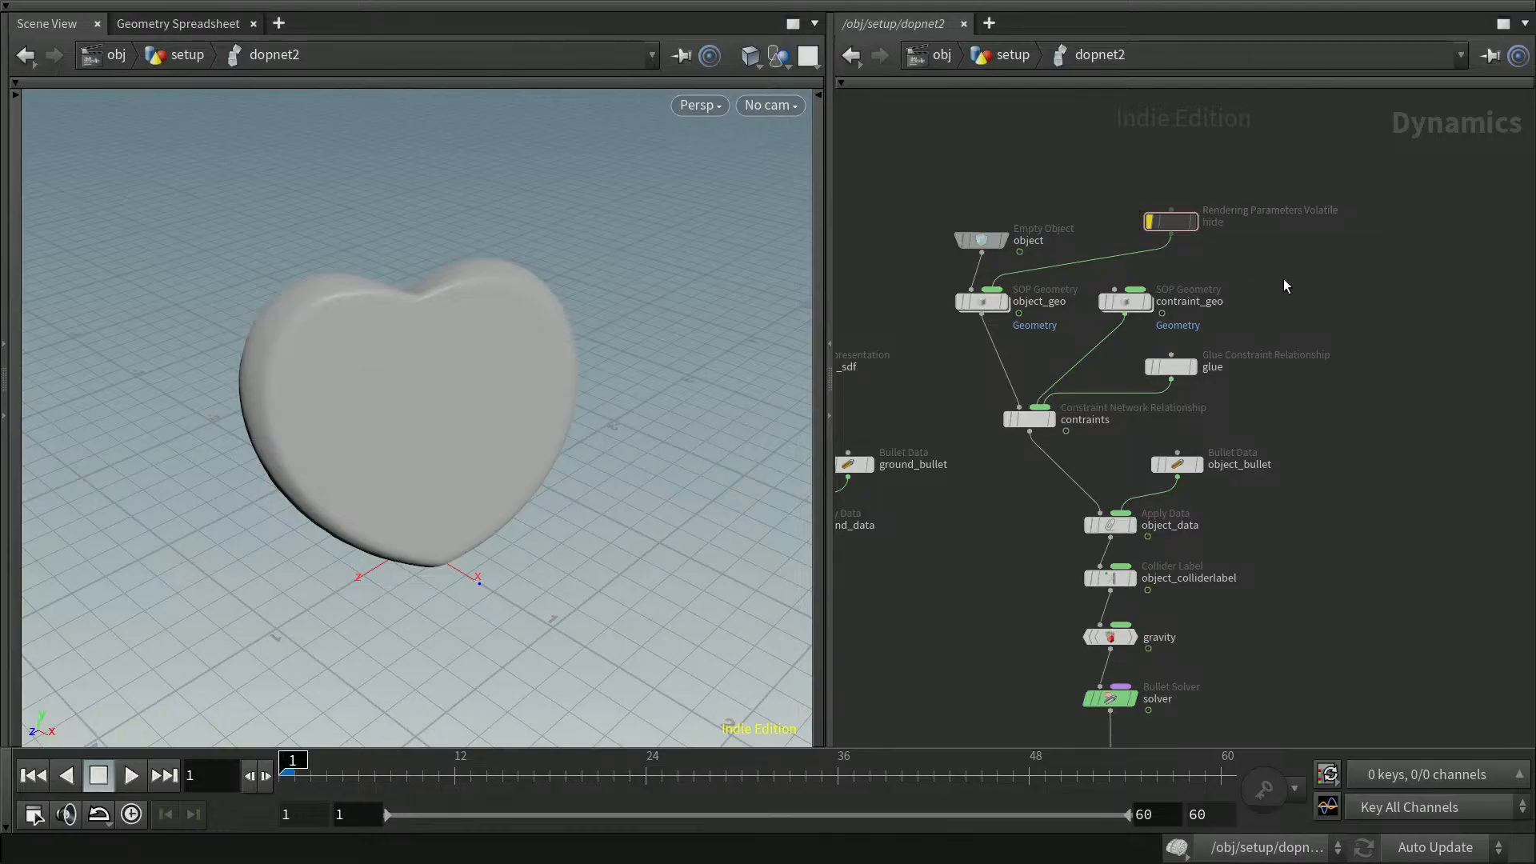
Go up to the setup network and insert a reference copy of transform2 below name2 in the constraints chain
key("u")
middle_click_drag(1415, 303, 1381, 512)
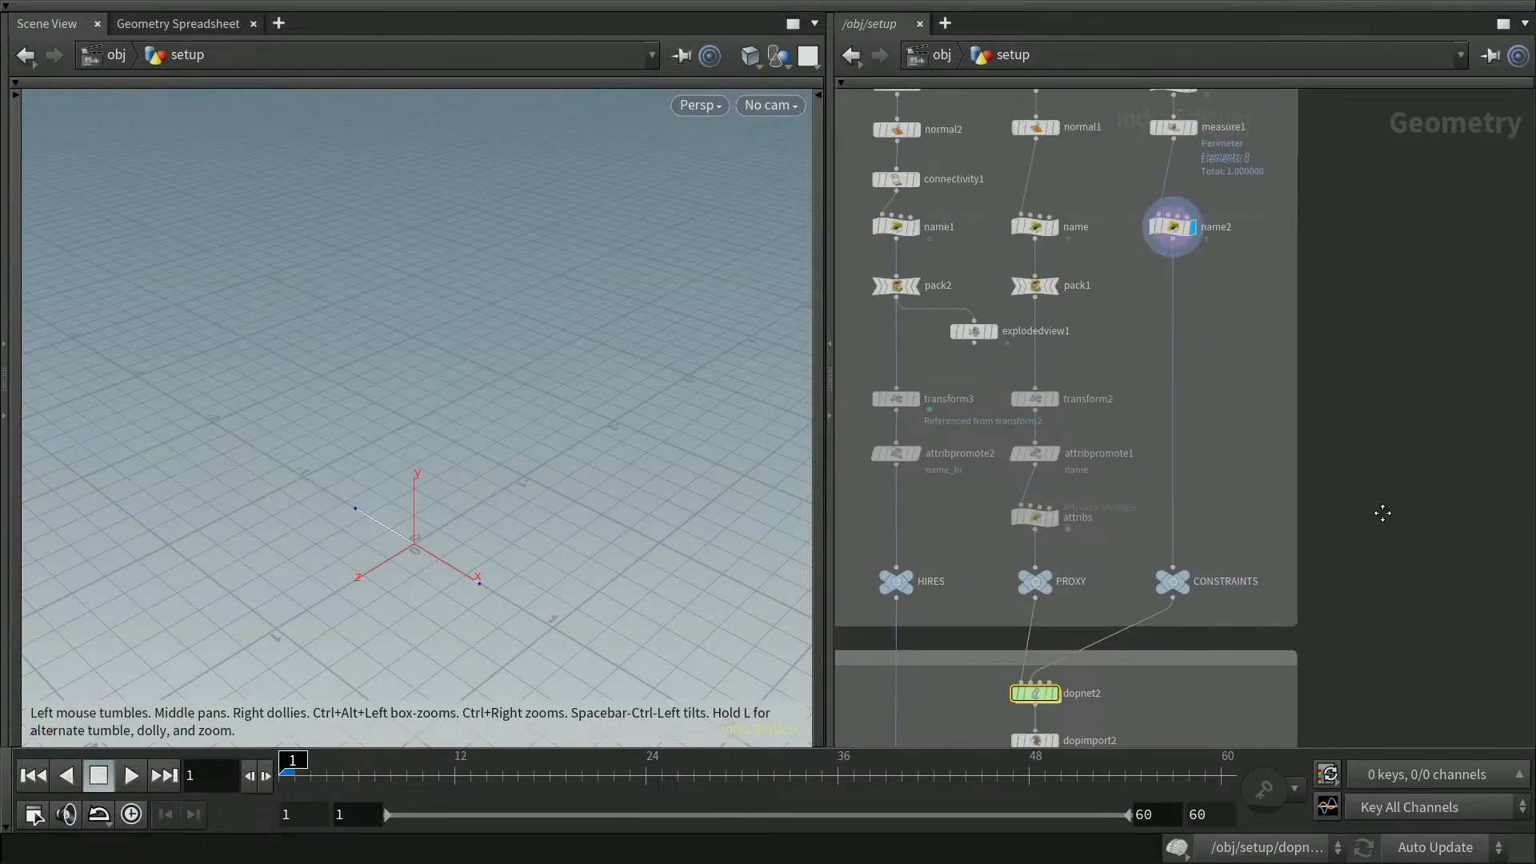
middle_click_drag(1433, 354, 1429, 507)
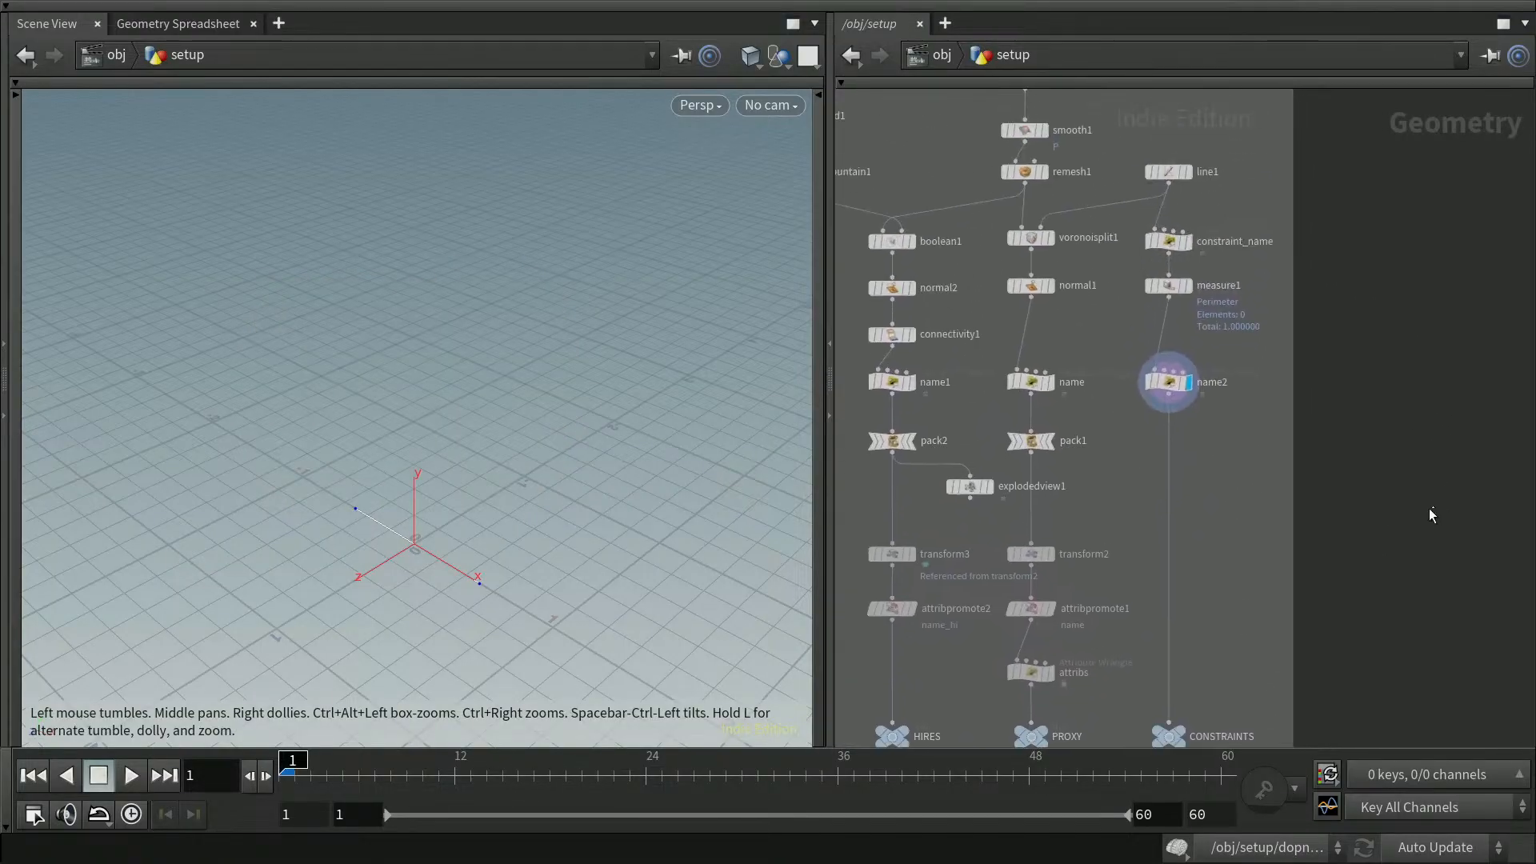
left_click(1035, 556)
middle_click_drag(1409, 467, 1426, 379)
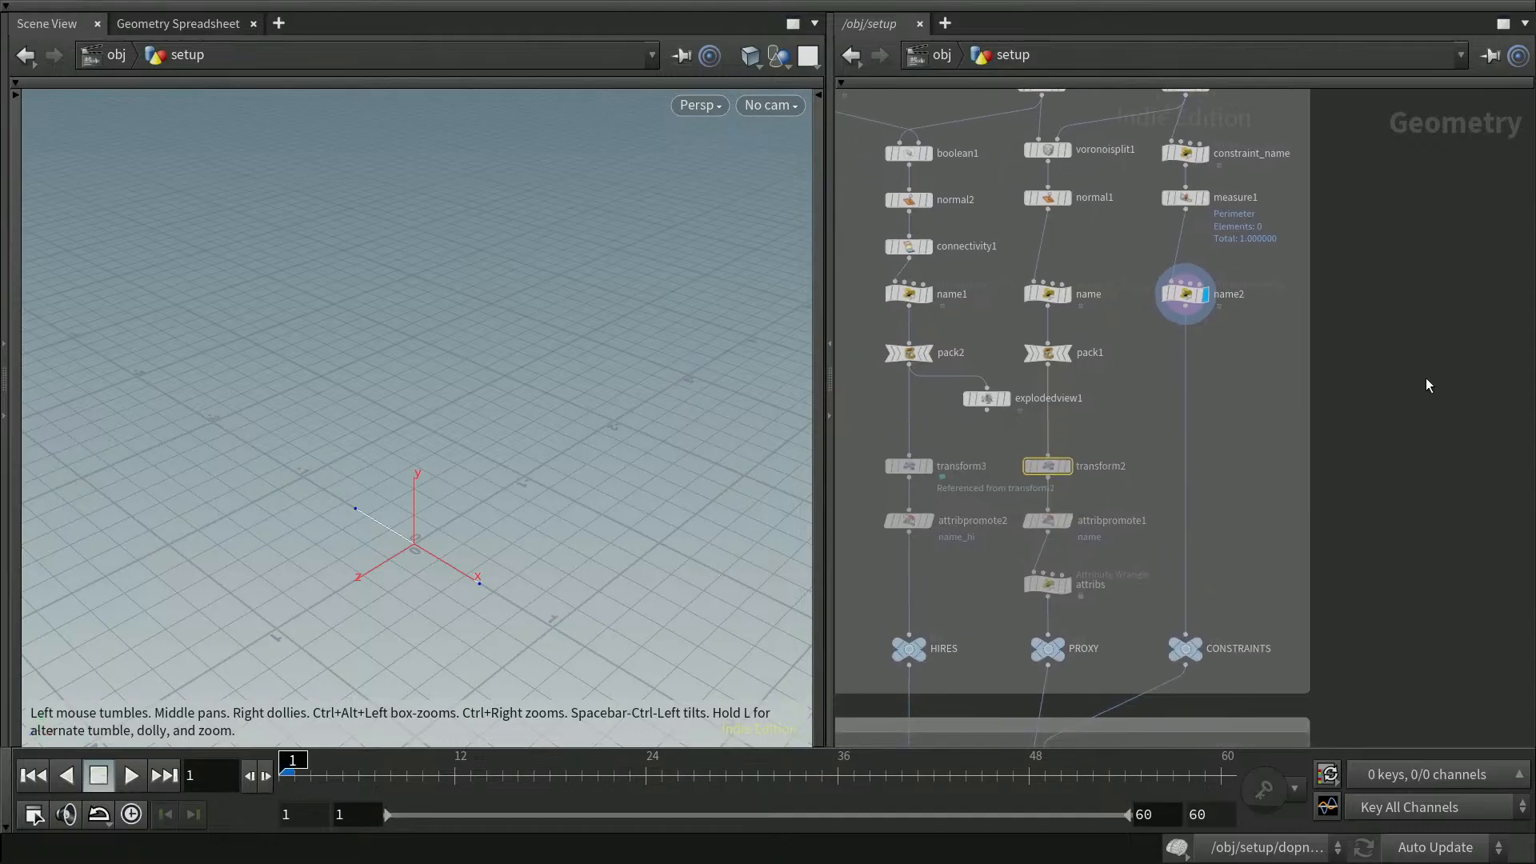
right_click(1050, 464)
mouse_move(1130, 492)
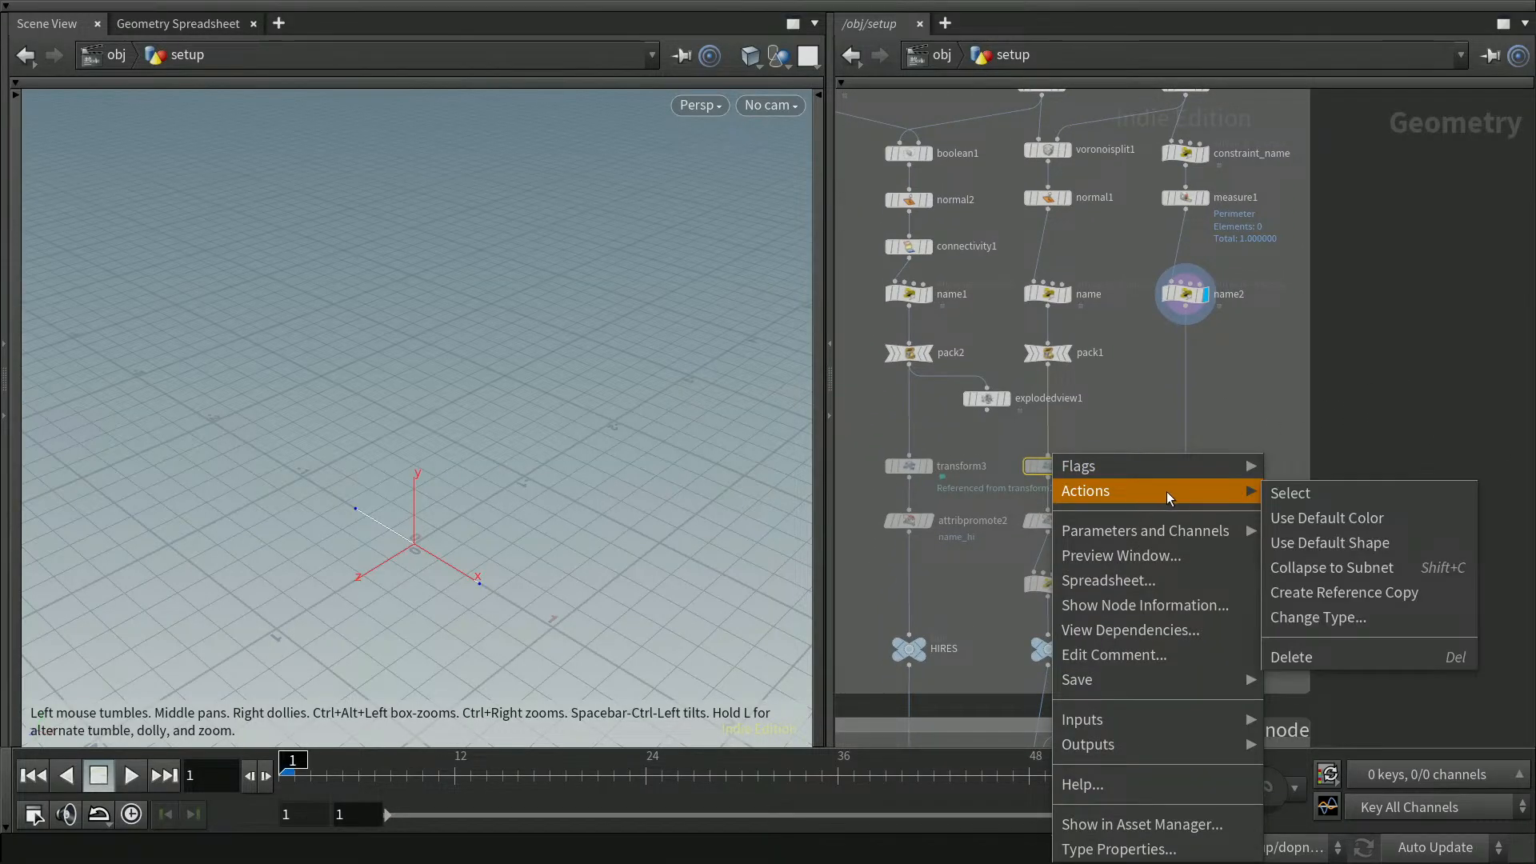
left_click(1352, 593)
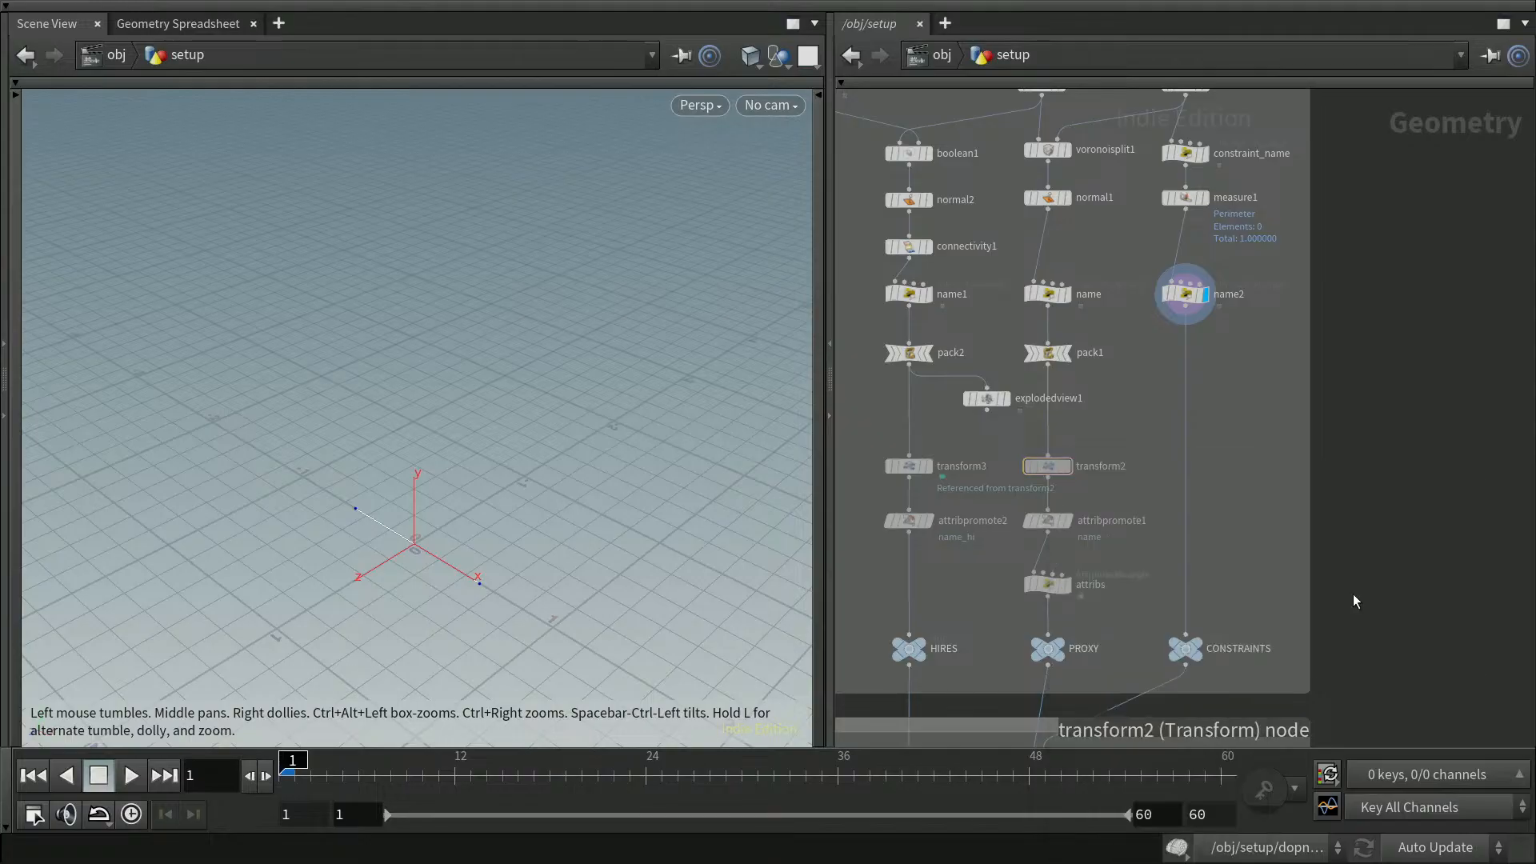
left_click_drag(1142, 515, 1189, 473)
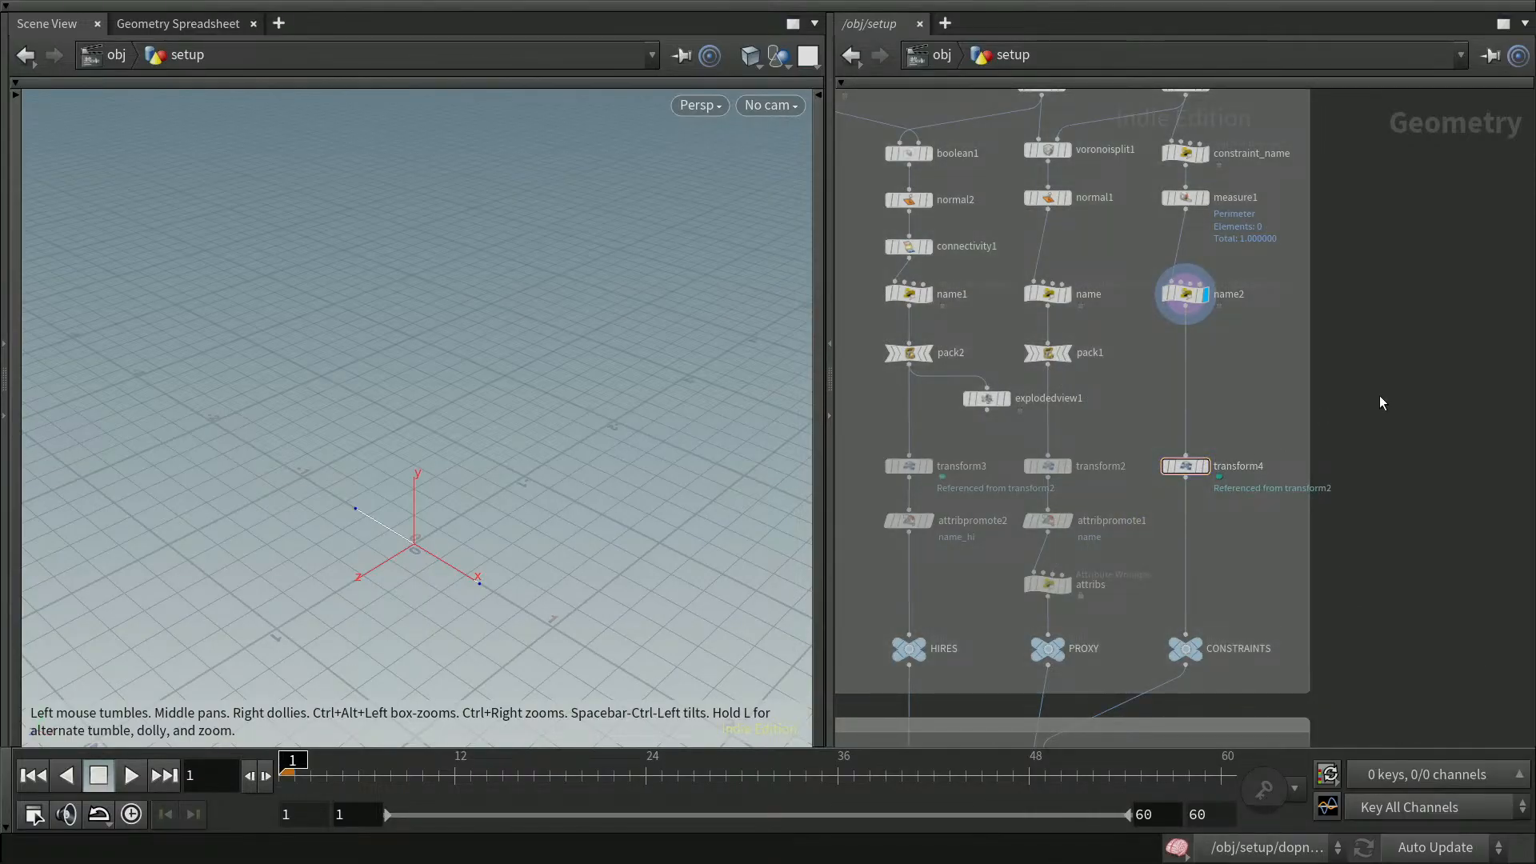
left_click(1201, 472)
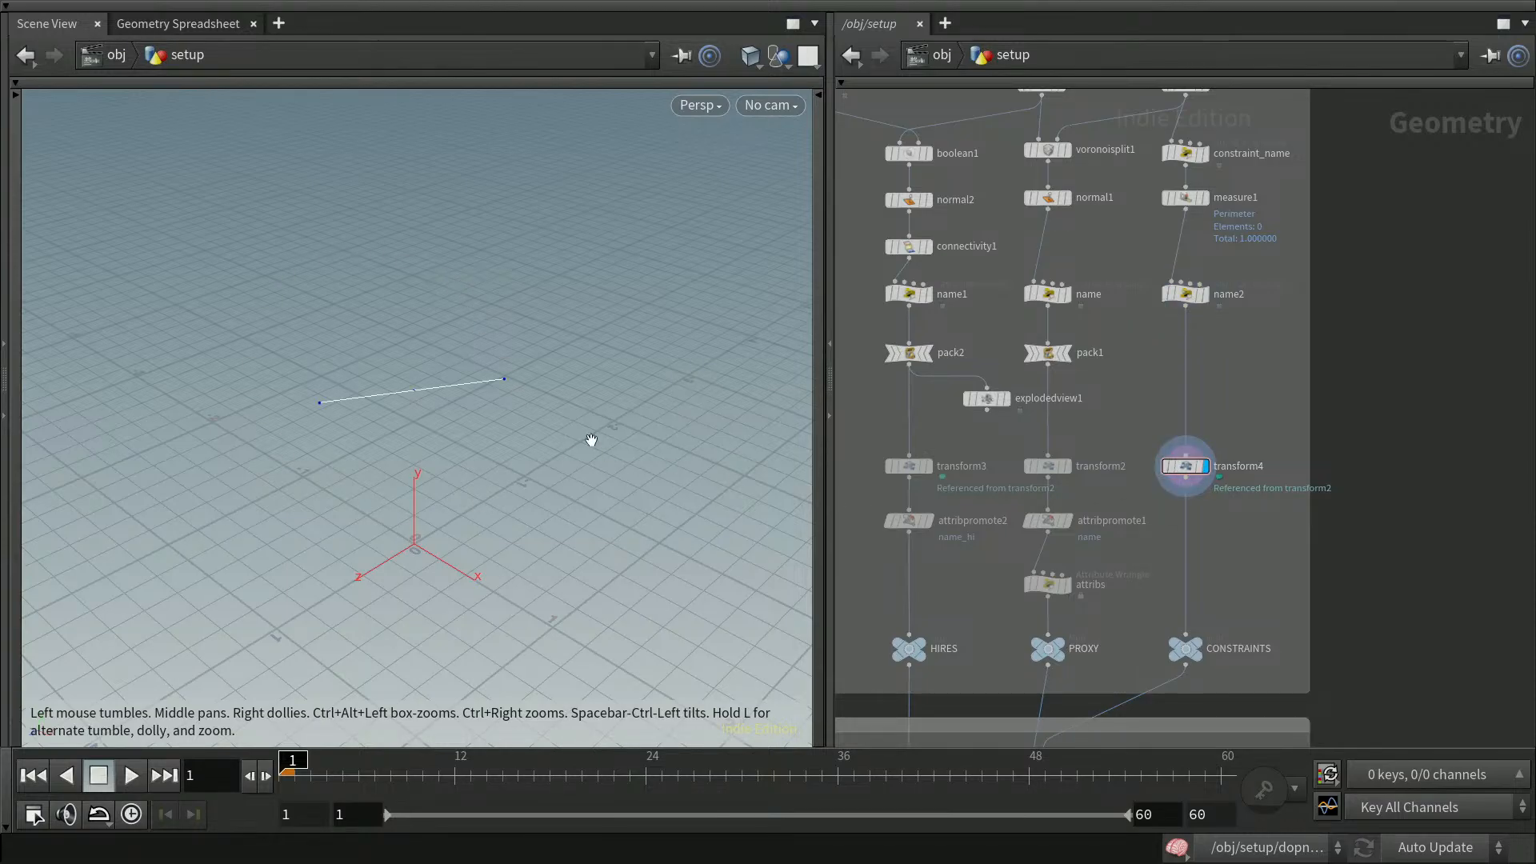
Enter dopnet2, toggle the hide node's bypass to compare the viewport, and play the simulation with it bypassed
middle_click_drag(1428, 559, 1436, 438)
middle_click_drag(1432, 599, 1438, 468)
middle_click_drag(1364, 560, 1372, 466)
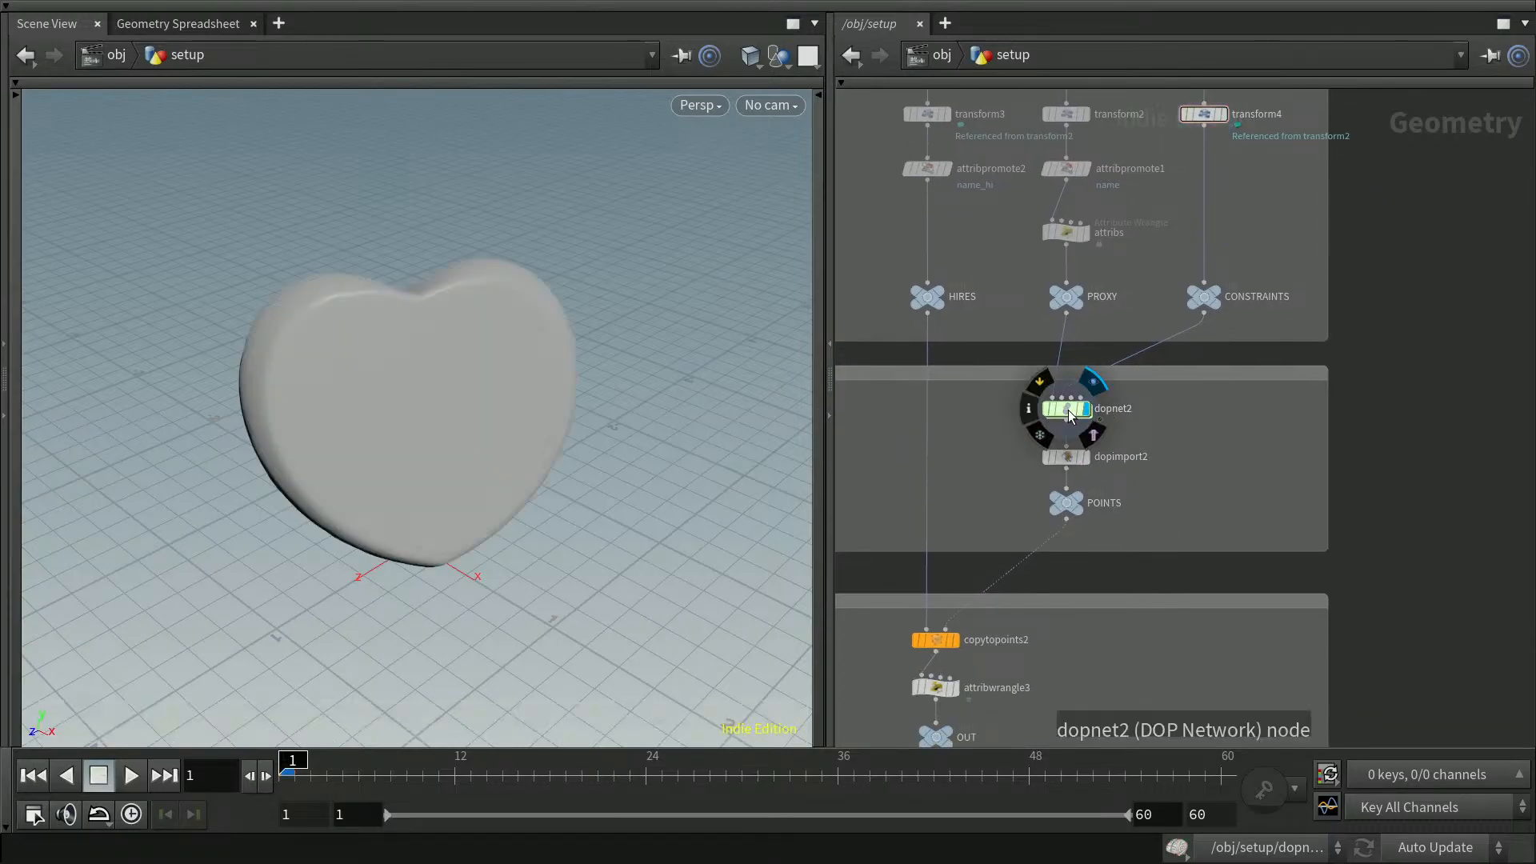
double_click(1086, 414)
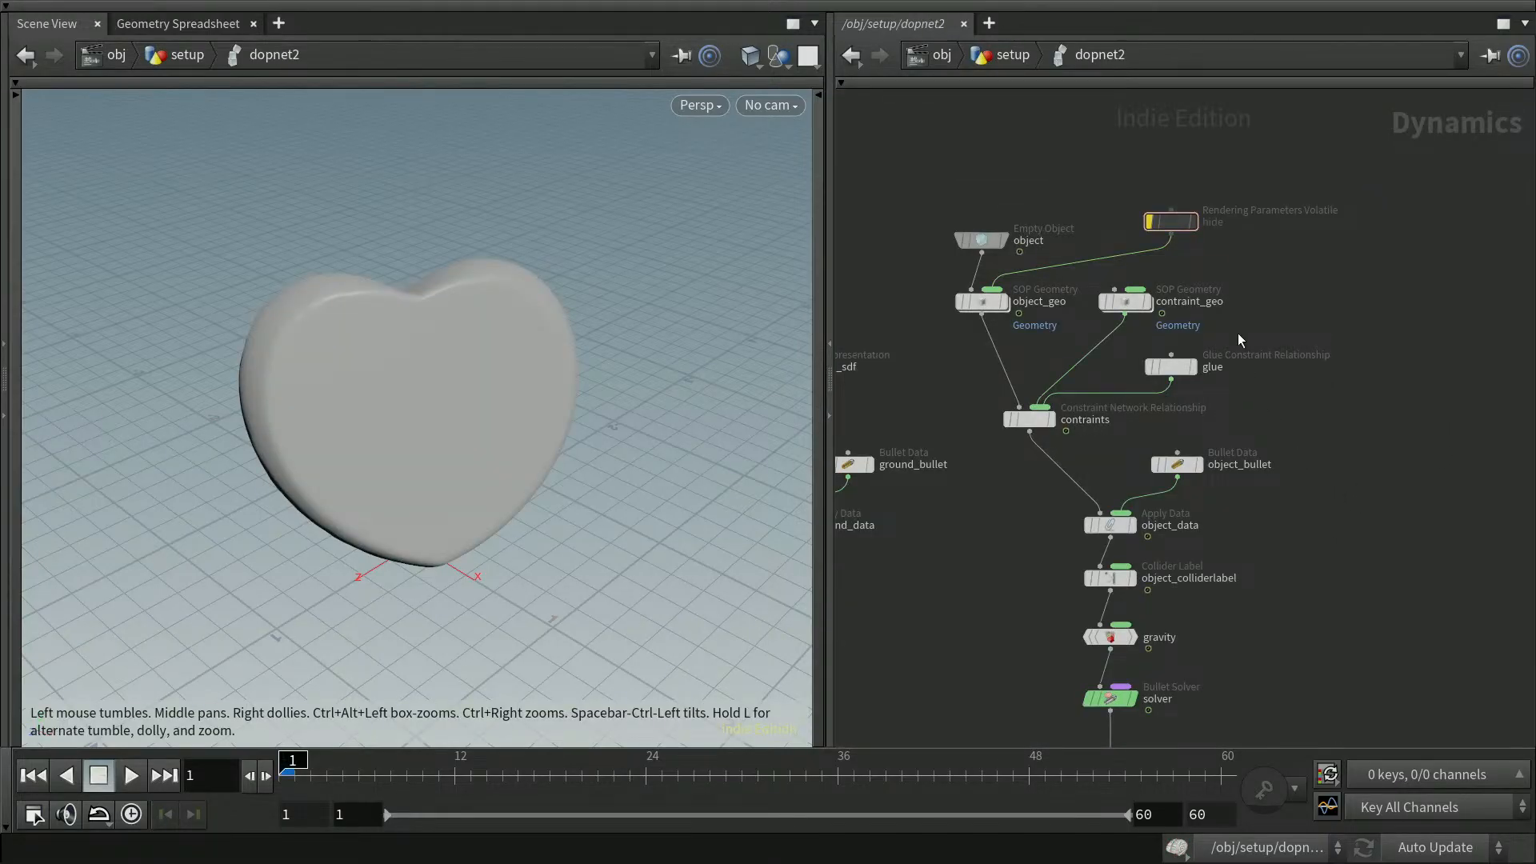
left_click(1149, 225)
left_click(1150, 225)
left_click(1150, 225)
left_click(1150, 225)
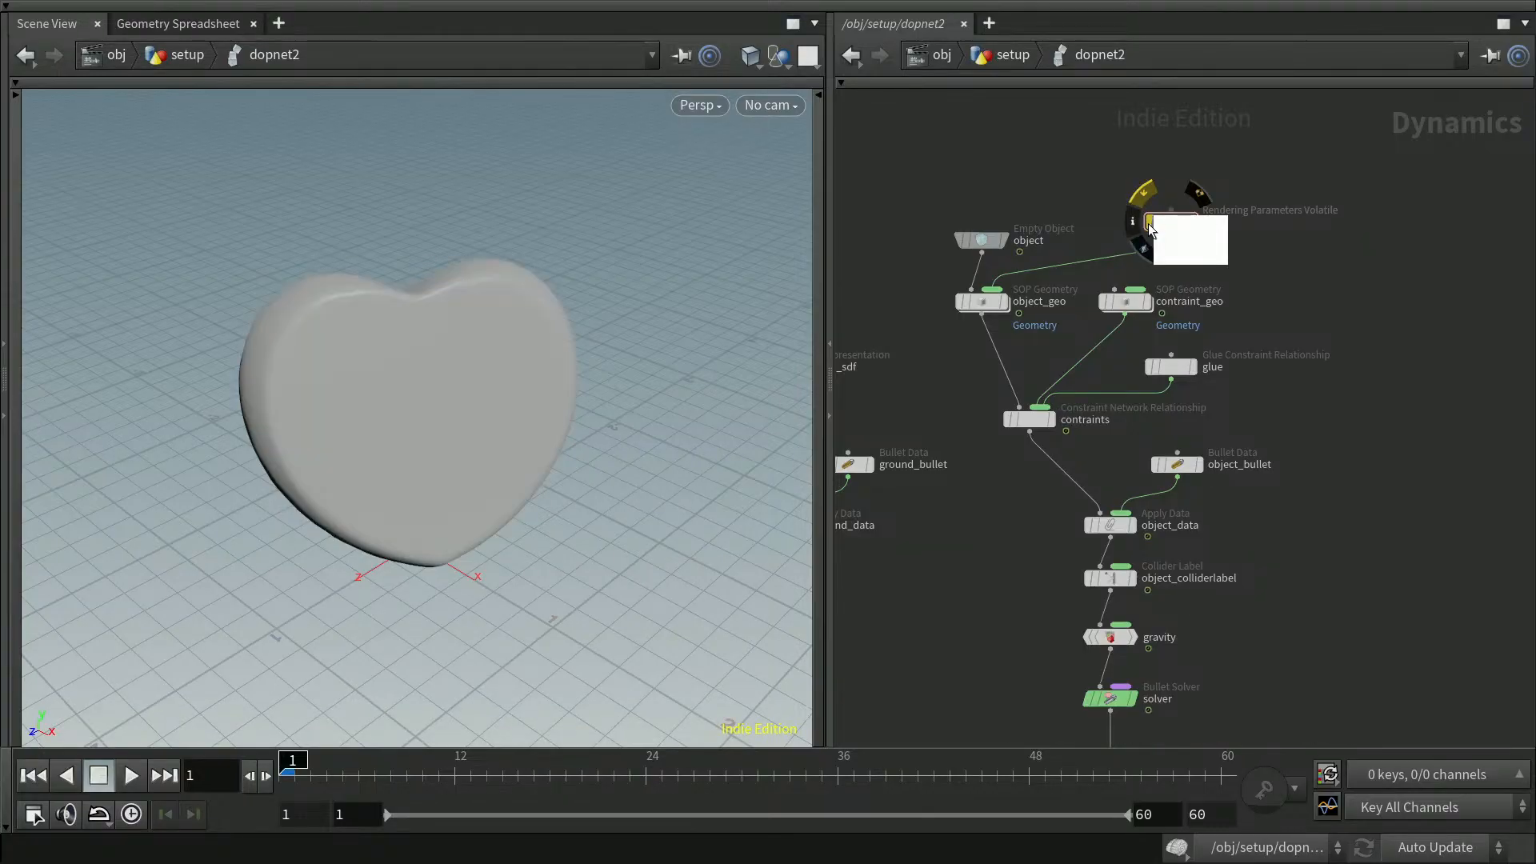
left_click(1150, 225)
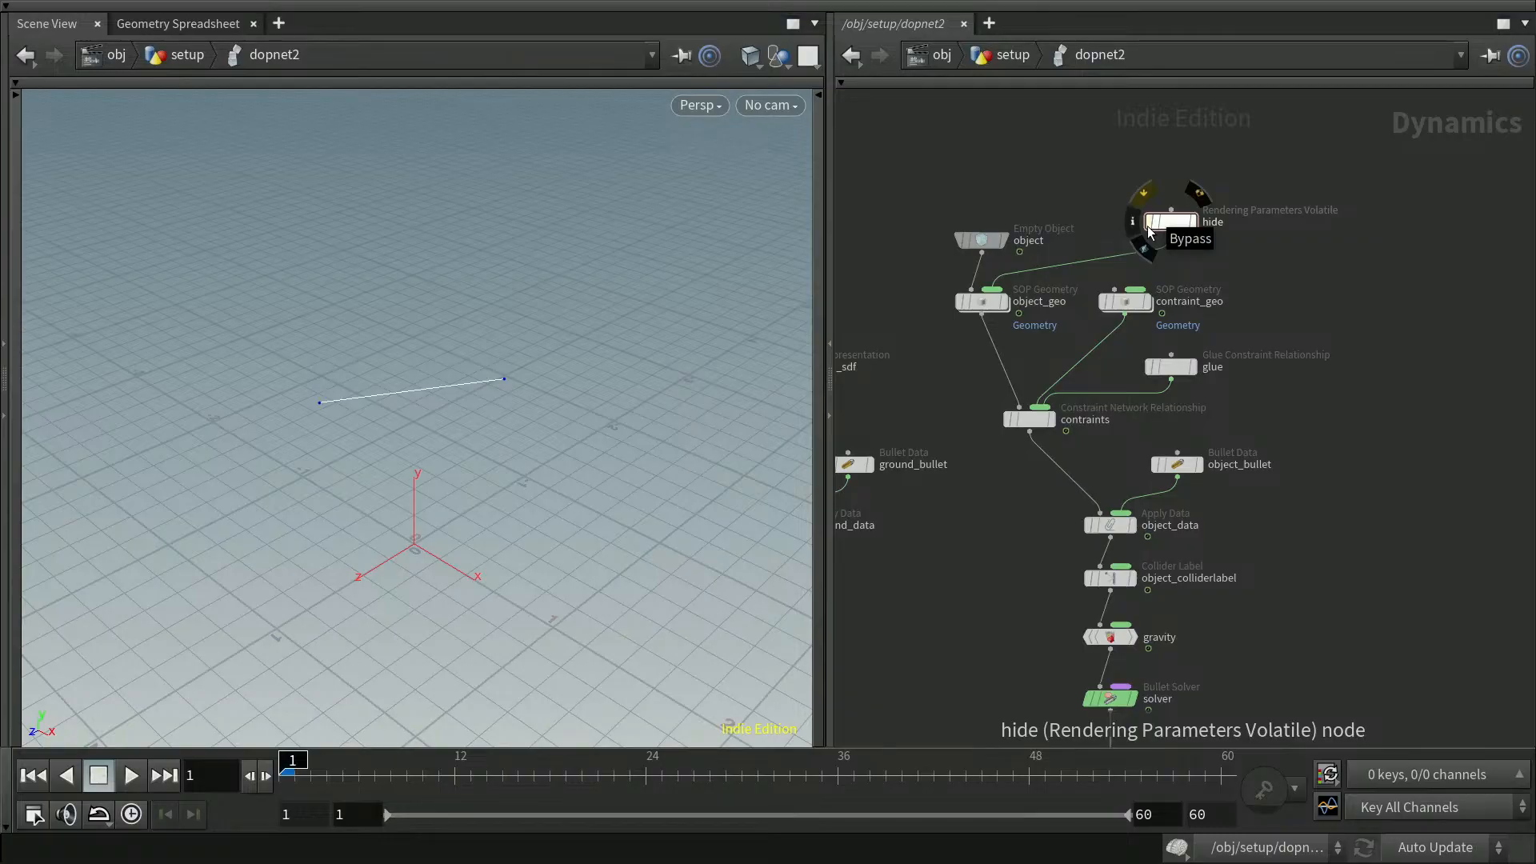
left_click(1150, 225)
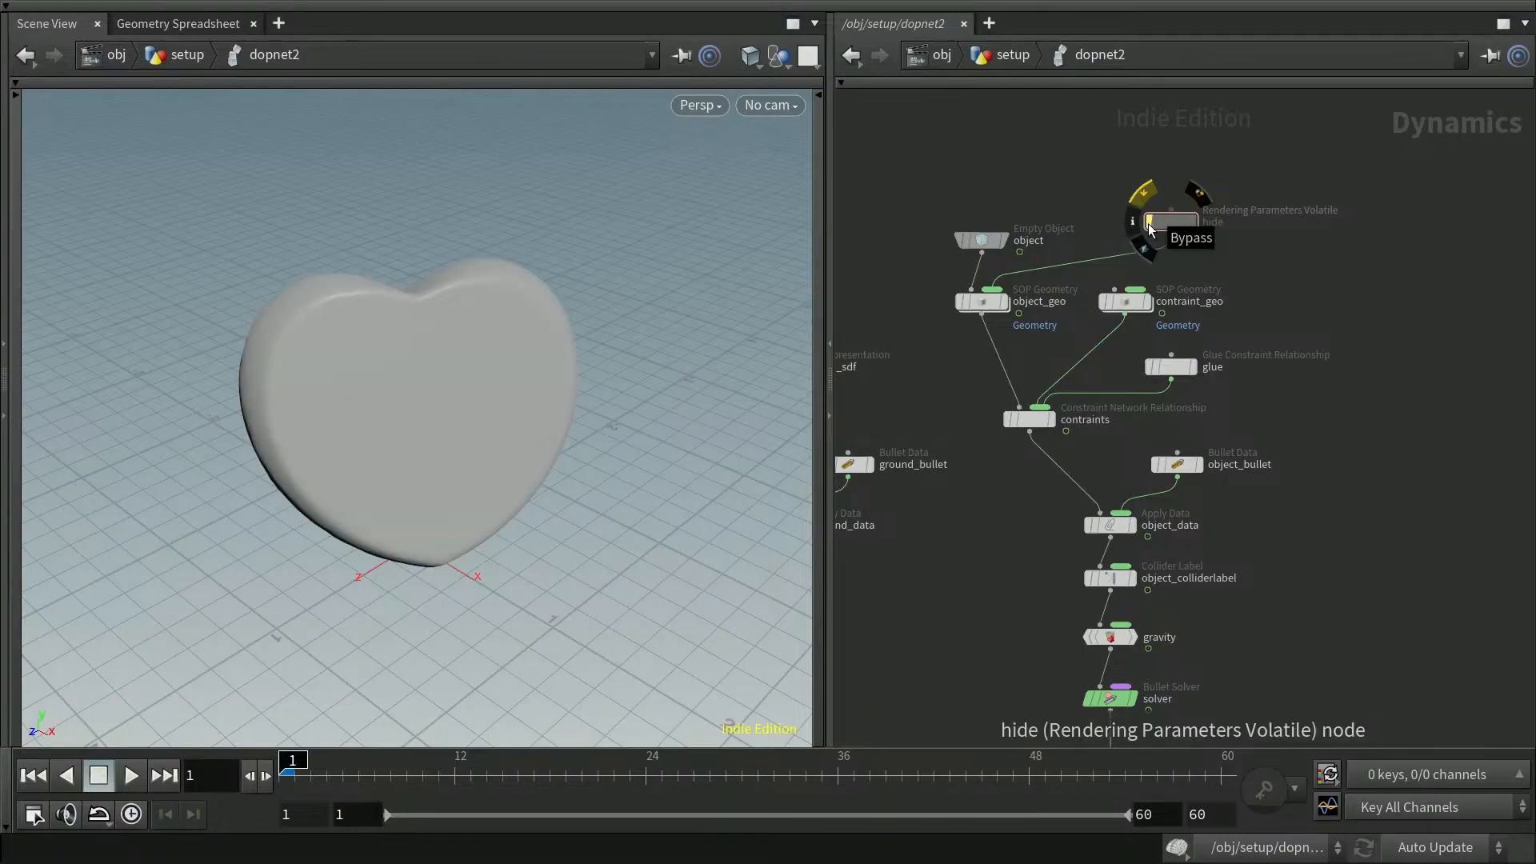
left_click(1149, 225)
left_click(1150, 225)
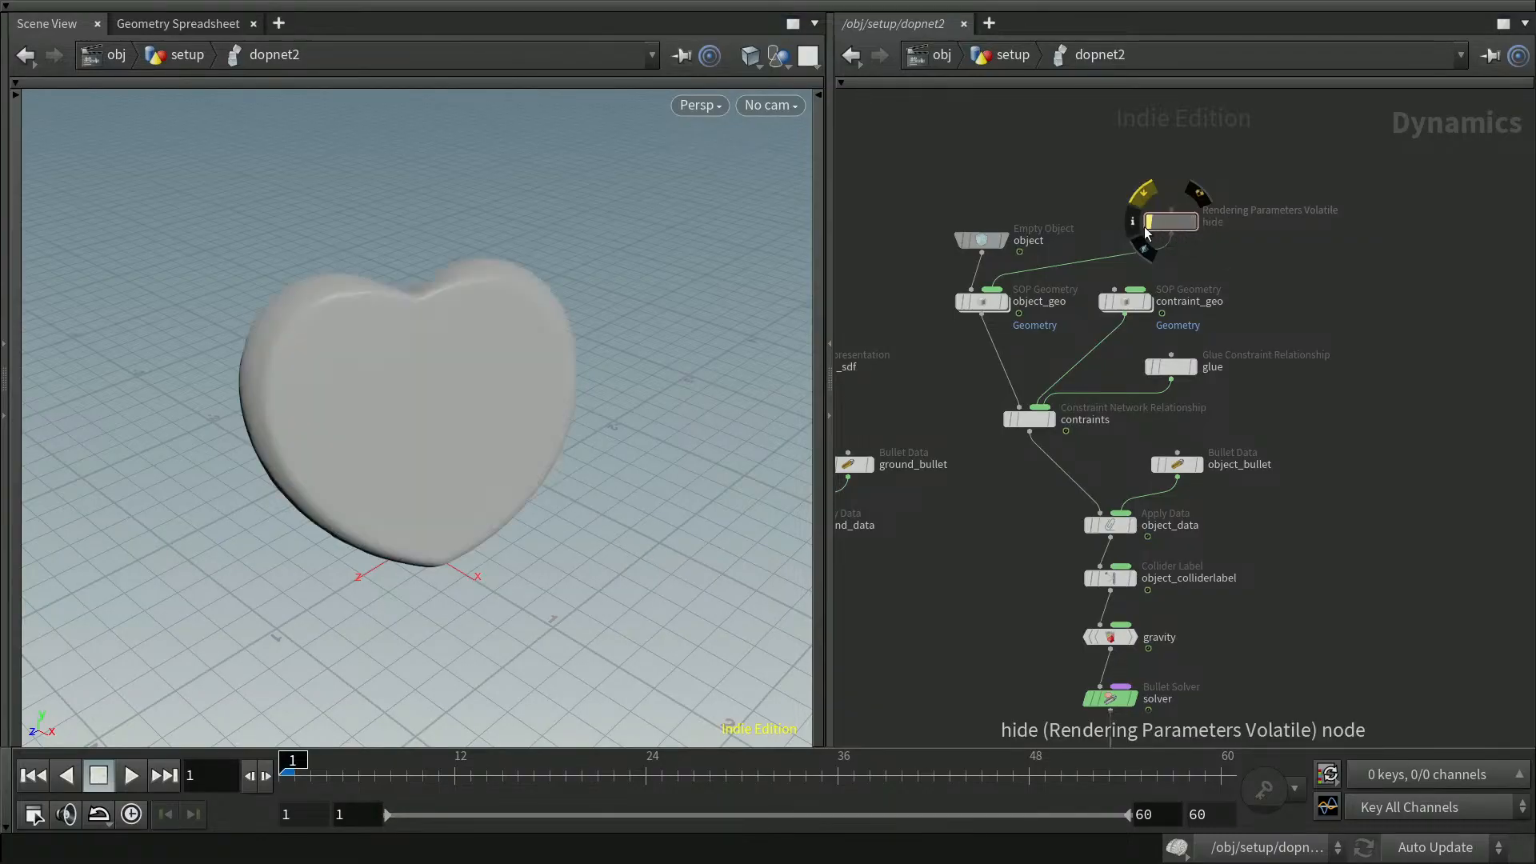
left_click(131, 775)
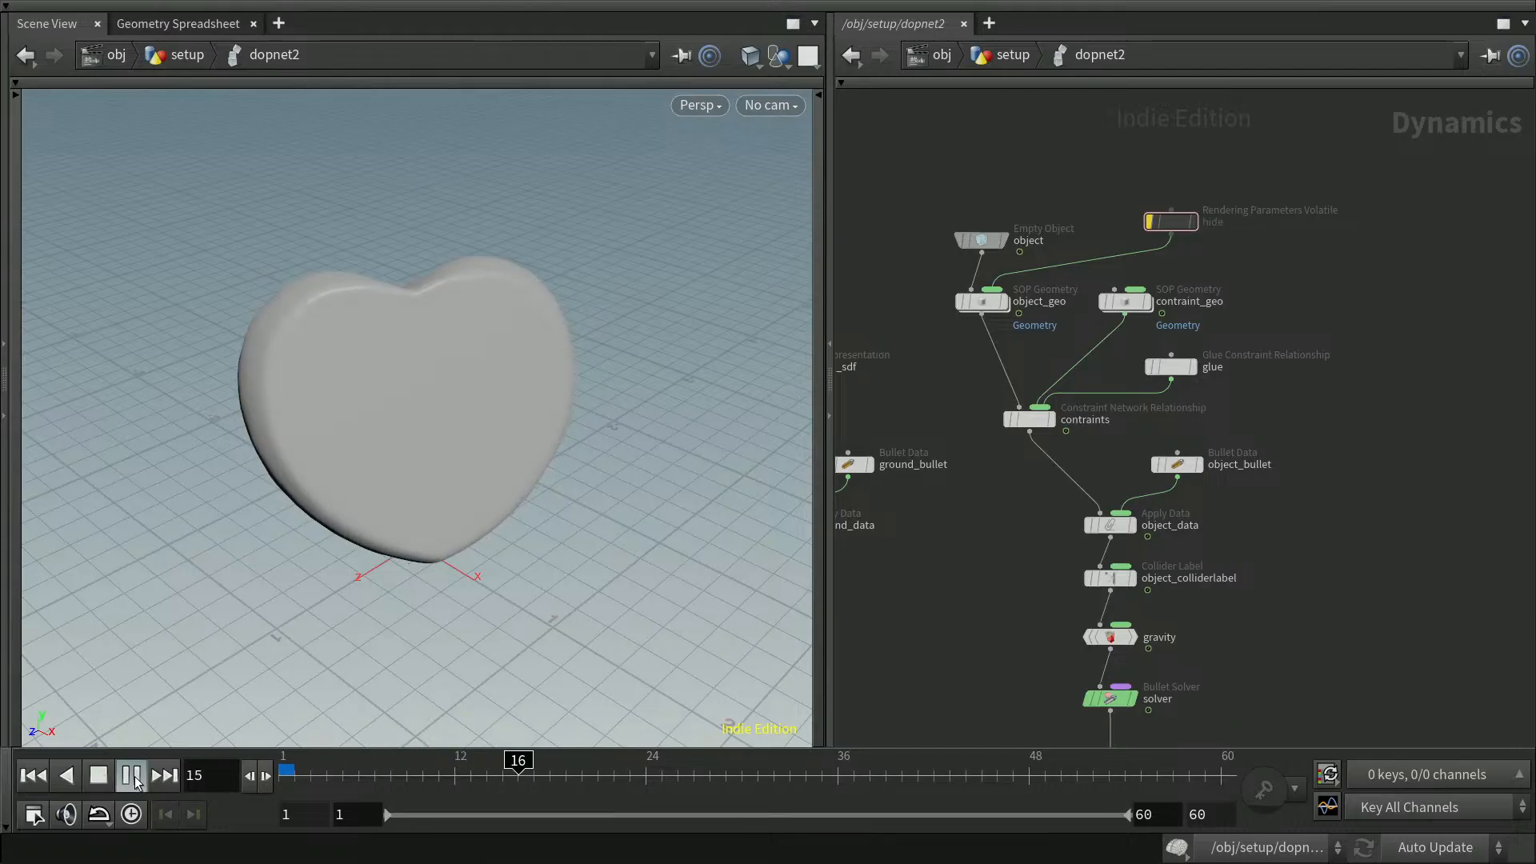
left_click(134, 777)
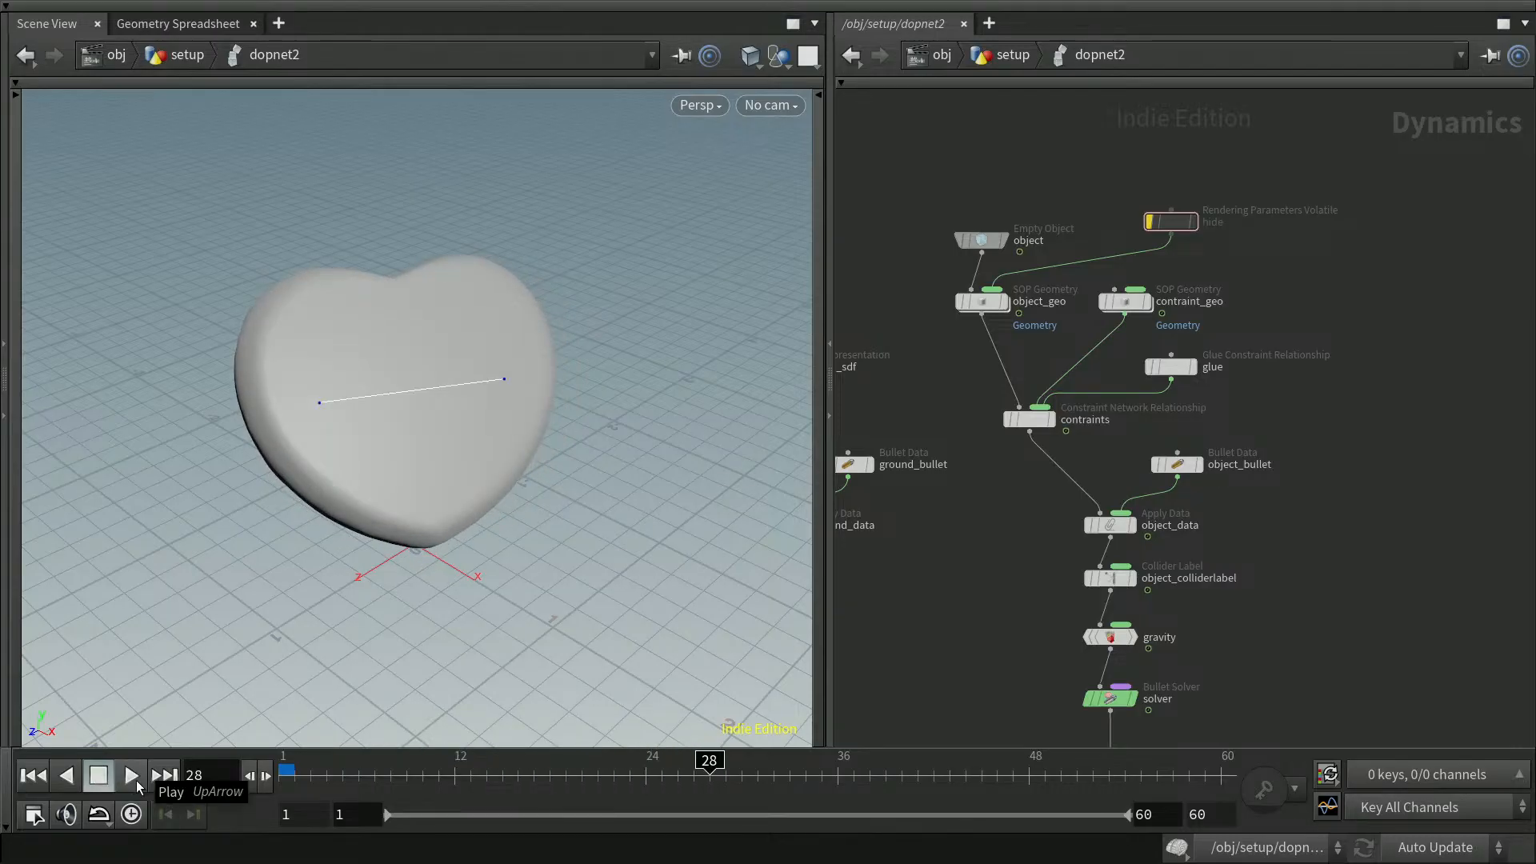
Re-enable the hide node and play the simulation again
left_click(1150, 225)
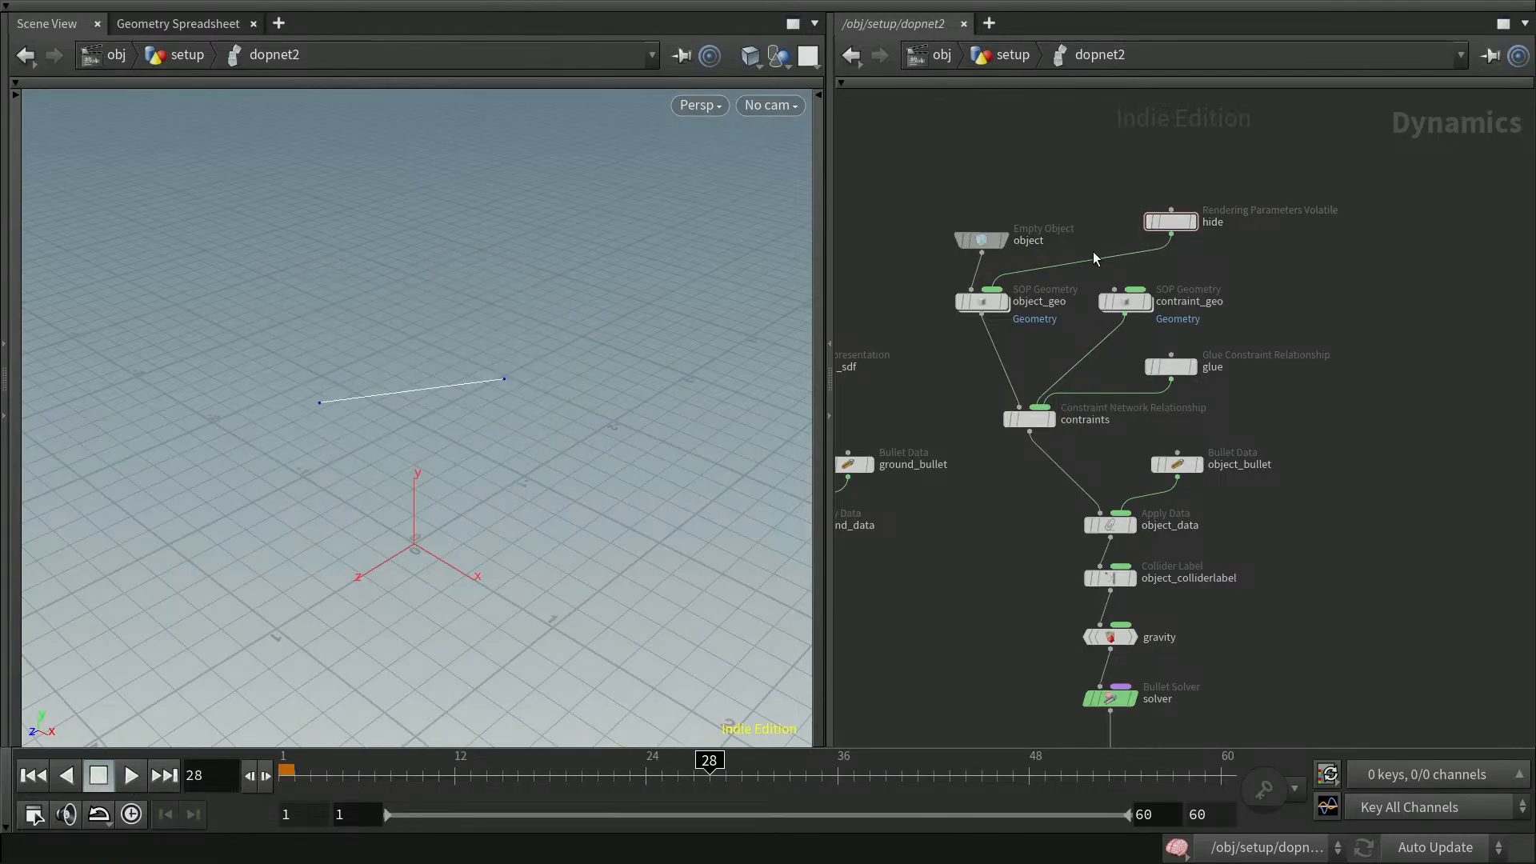
left_click(132, 777)
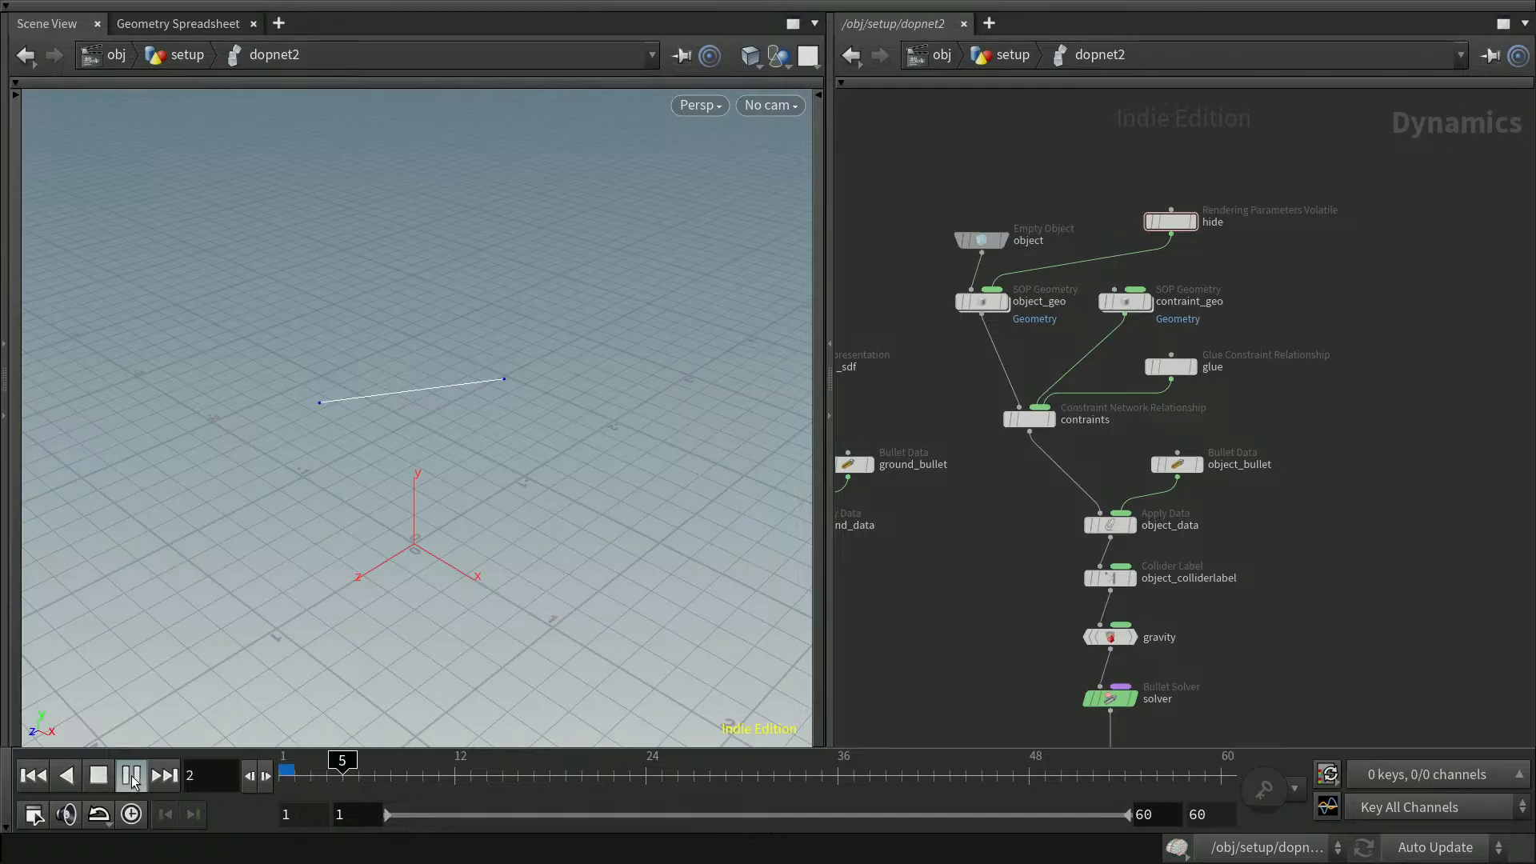
left_click(133, 777)
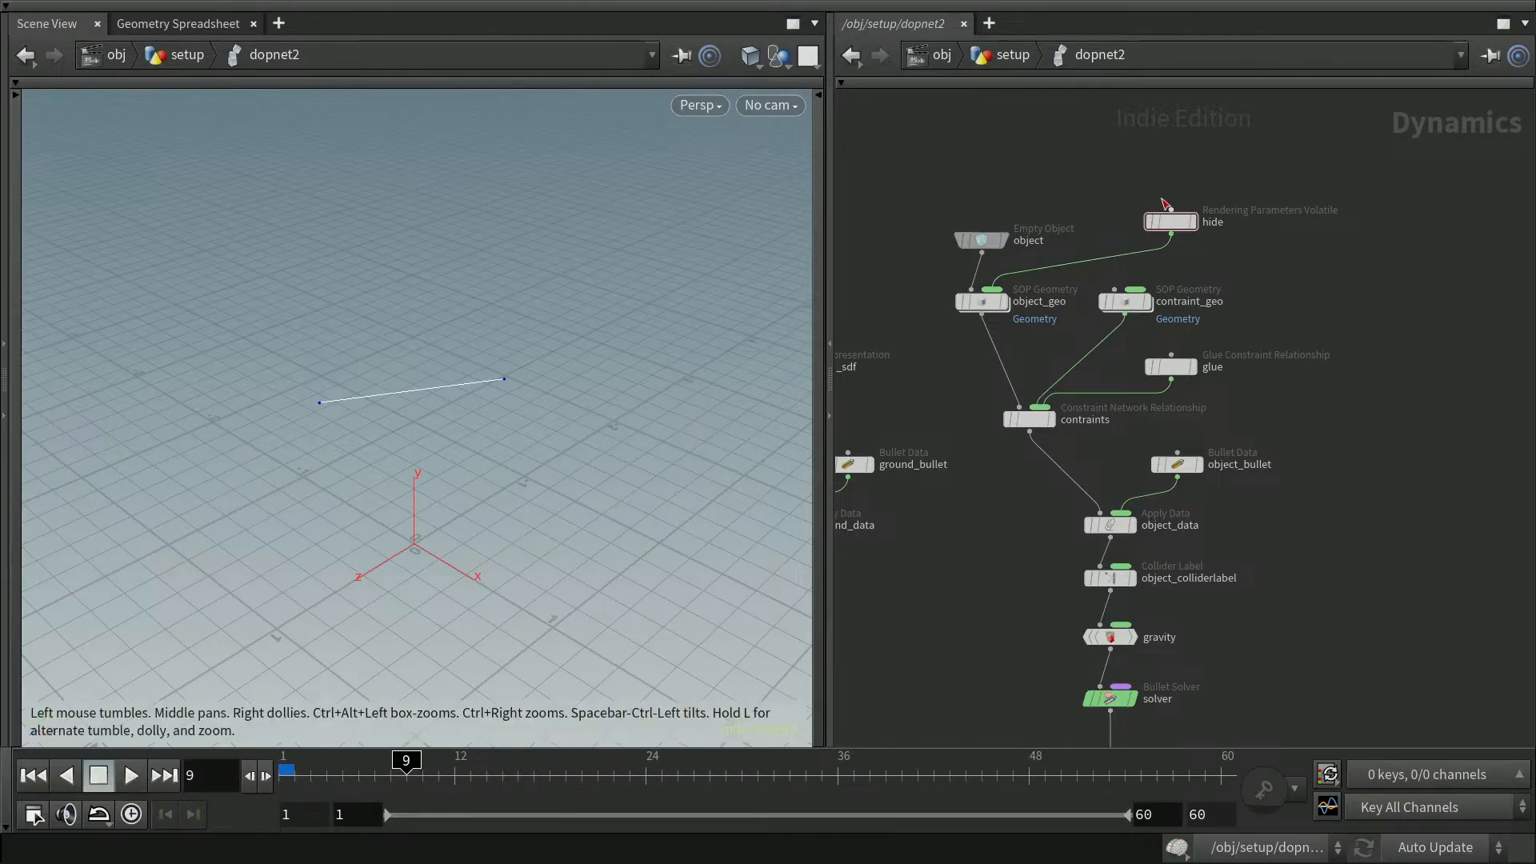
Bypass the hide node, play the simulation, then stop and return to the first frame
left_click(1146, 230)
left_click(131, 777)
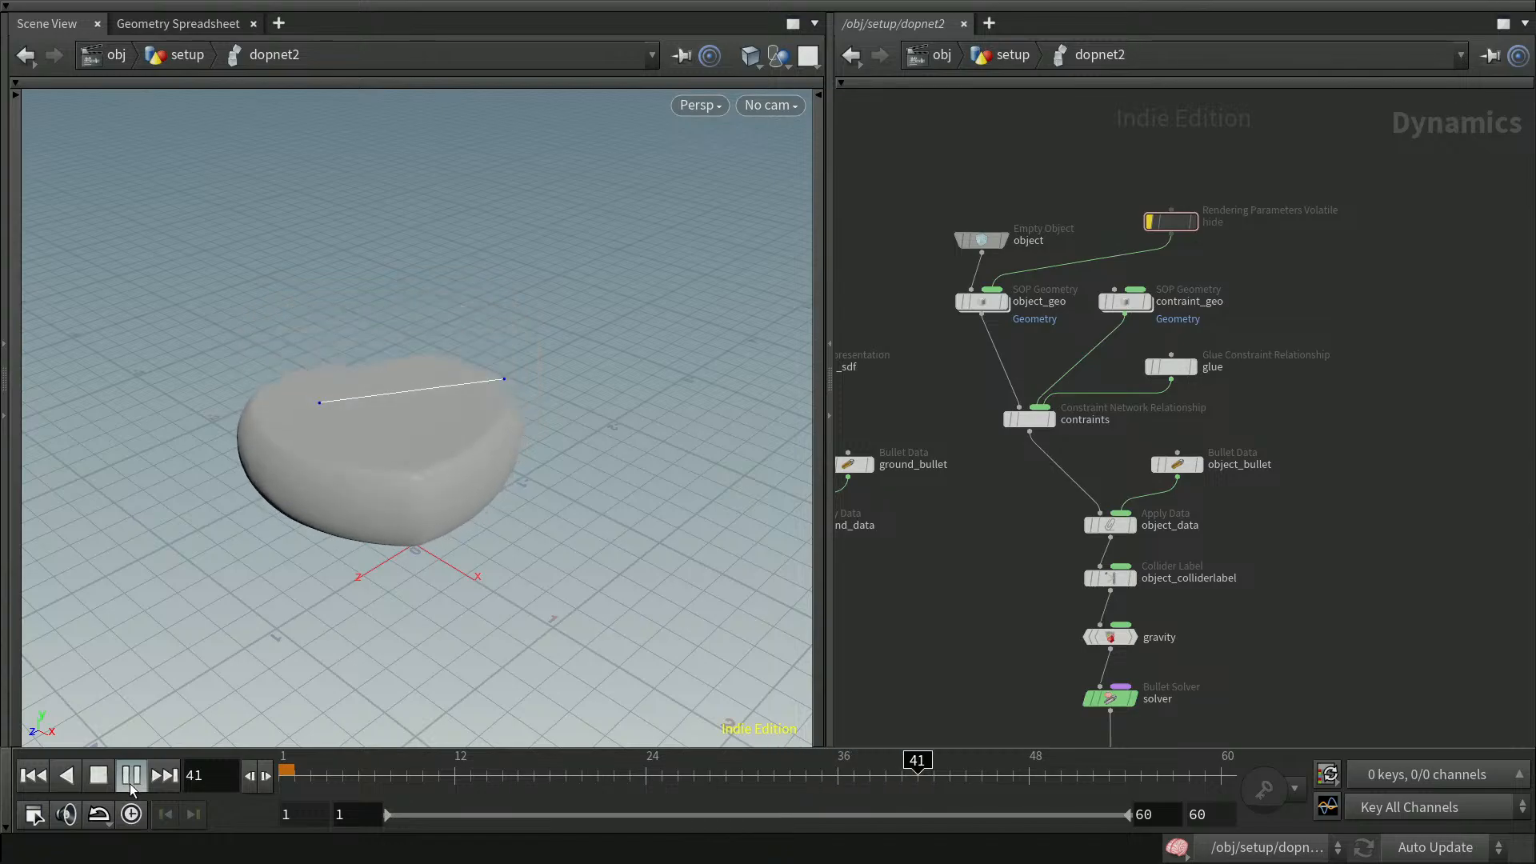
left_click(132, 779)
left_click(39, 774)
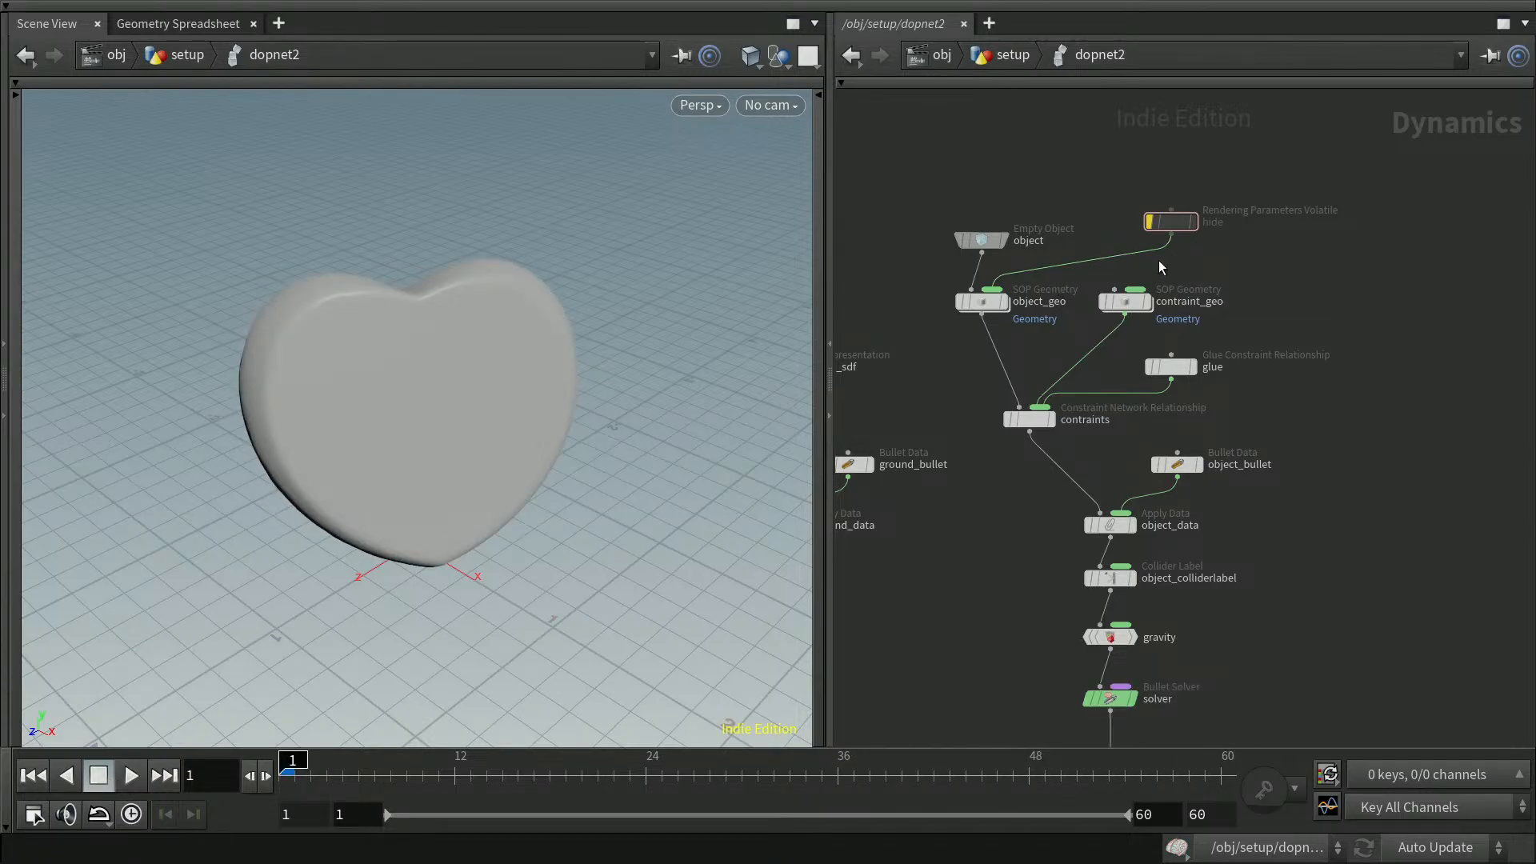
Reroute the hide node's output from object_geo to contraint_geo, re-enable it, and save the scene
left_click_drag(1171, 233, 1137, 289)
left_click(1149, 221)
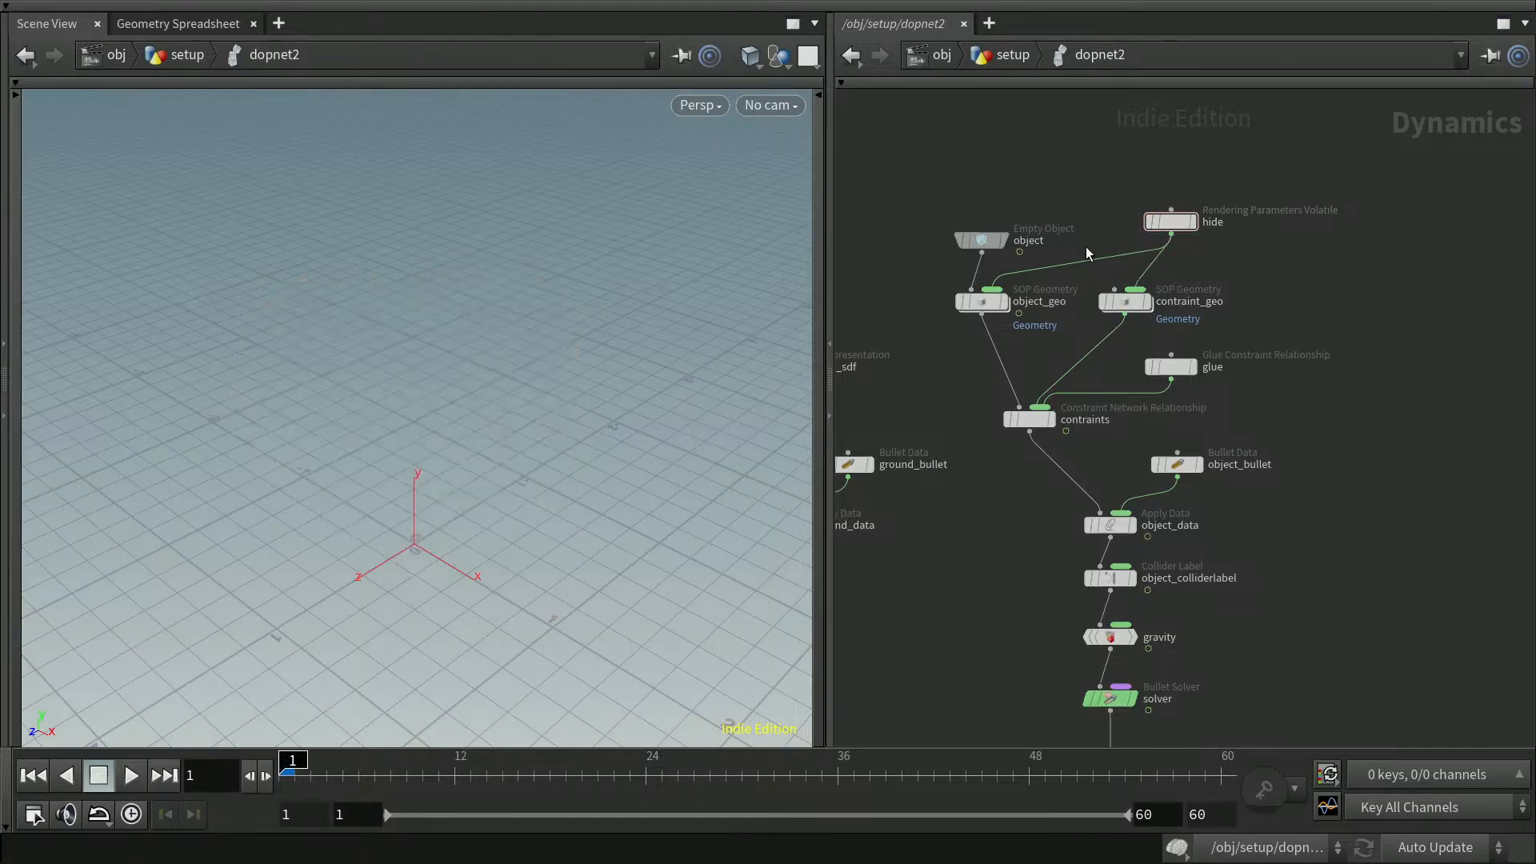
key("y")
left_click_drag(1090, 251, 1113, 282)
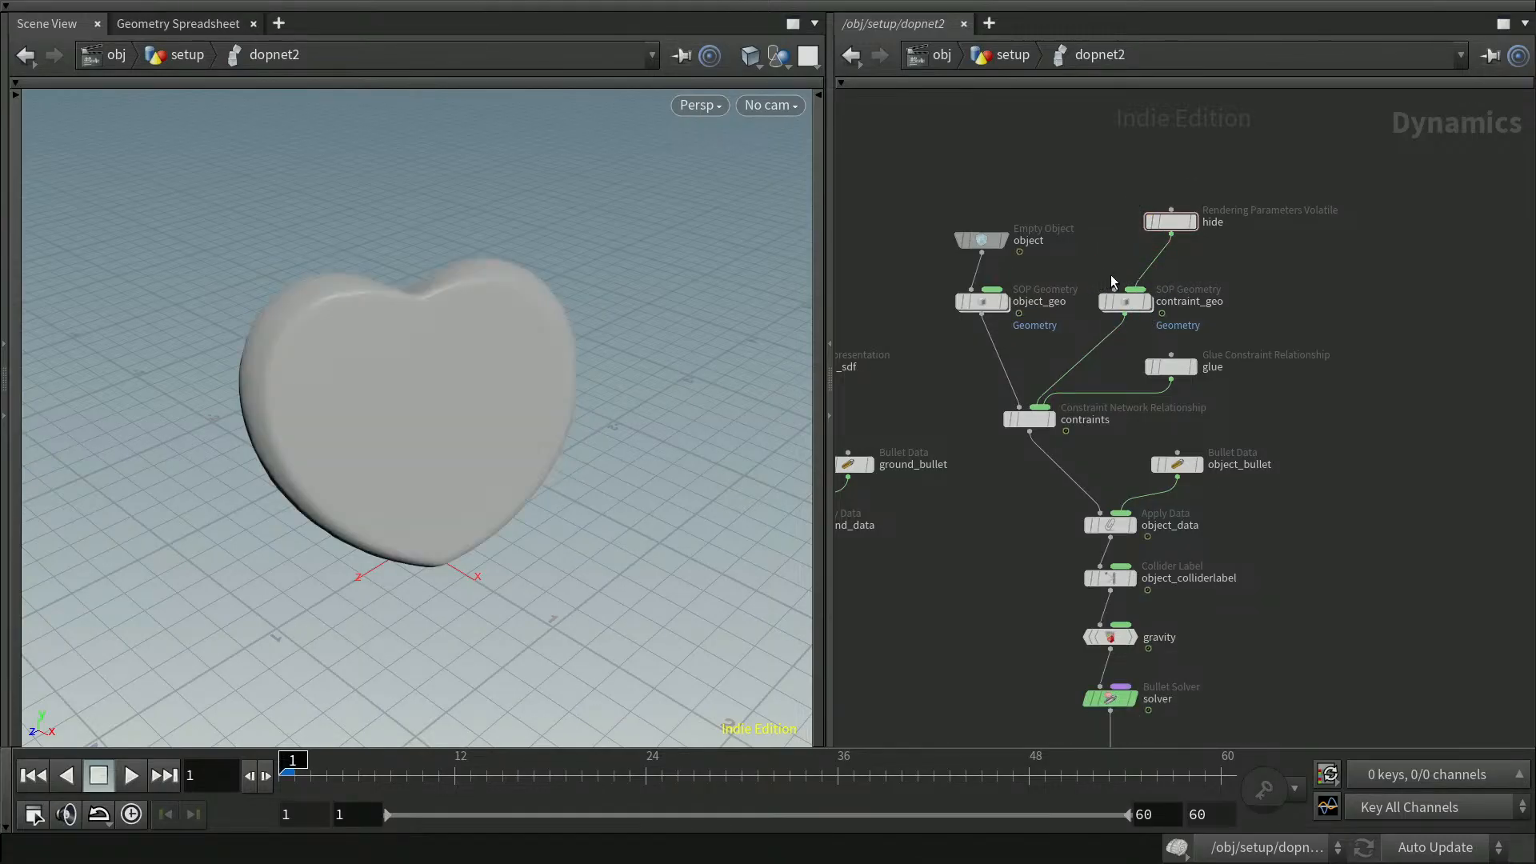
key("ctrl+s")
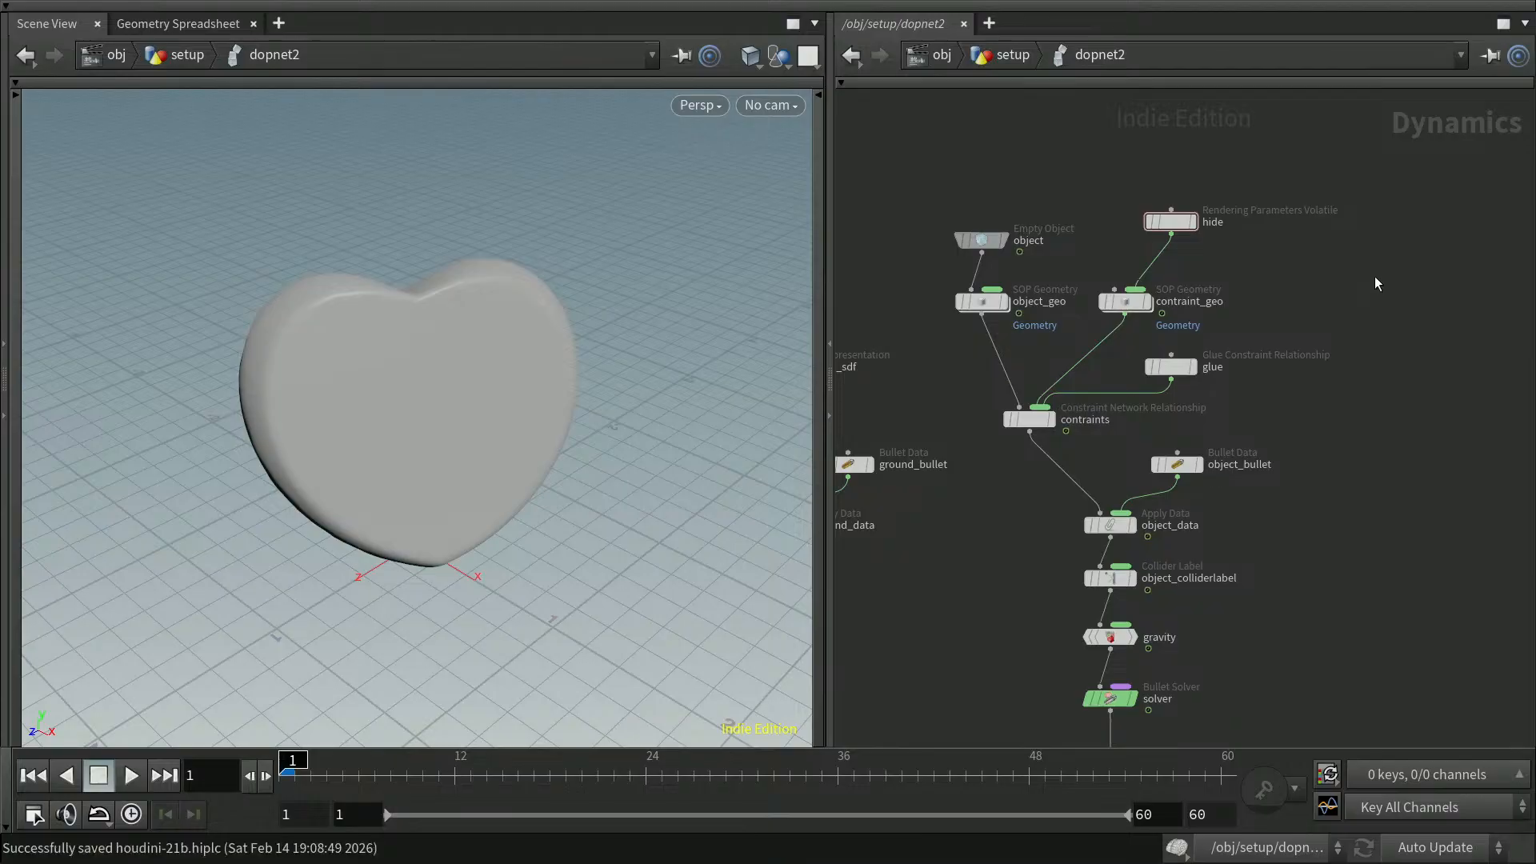
Add a Constraint Network Visualization node beside the glue node in the DOP network
middle_click_drag(1399, 295, 1340, 281)
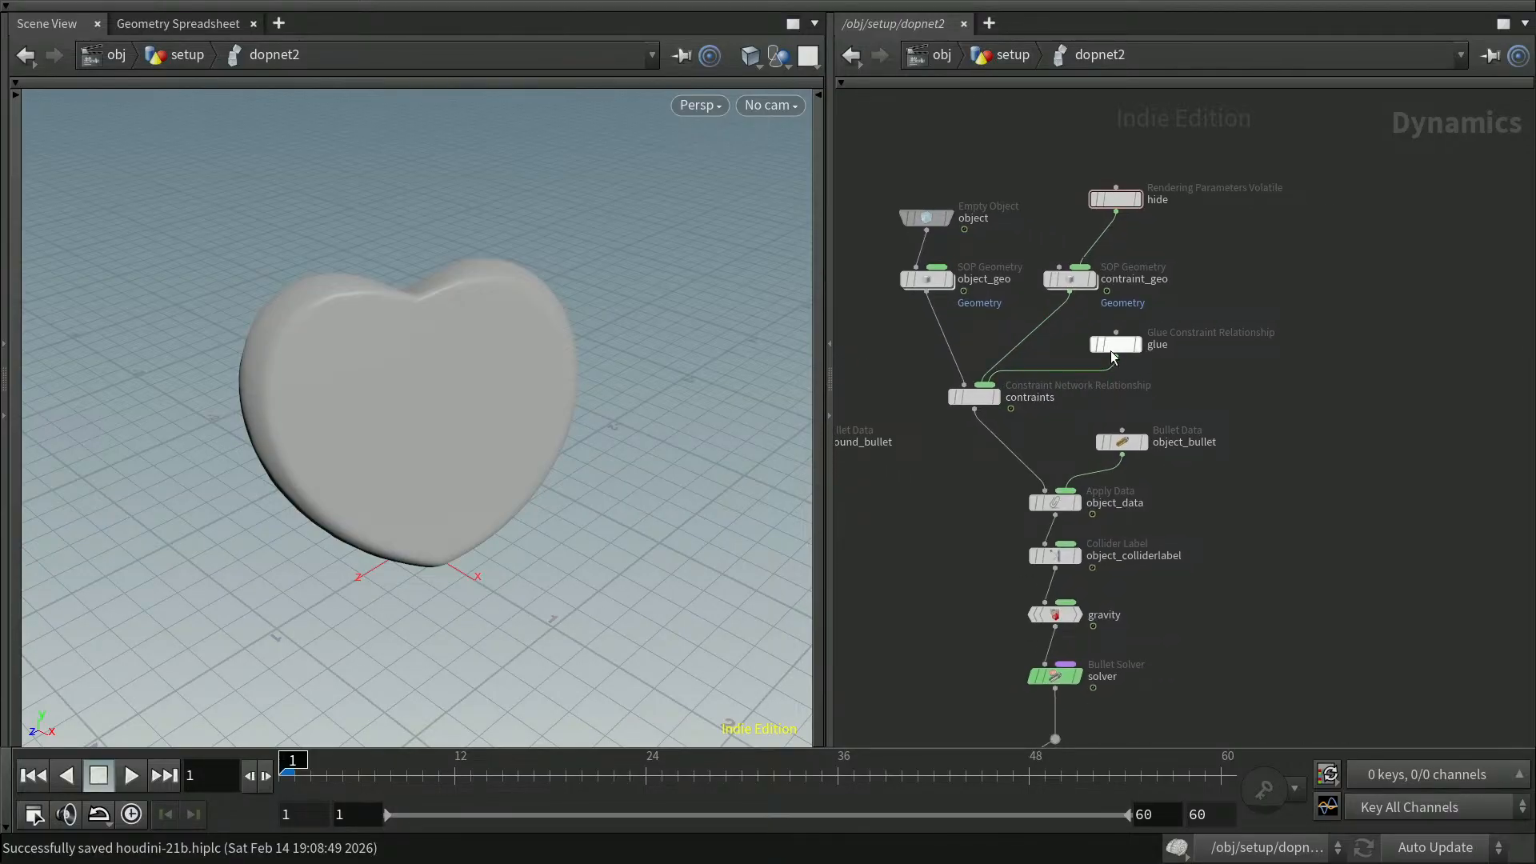
left_click_drag(1115, 353, 1120, 343)
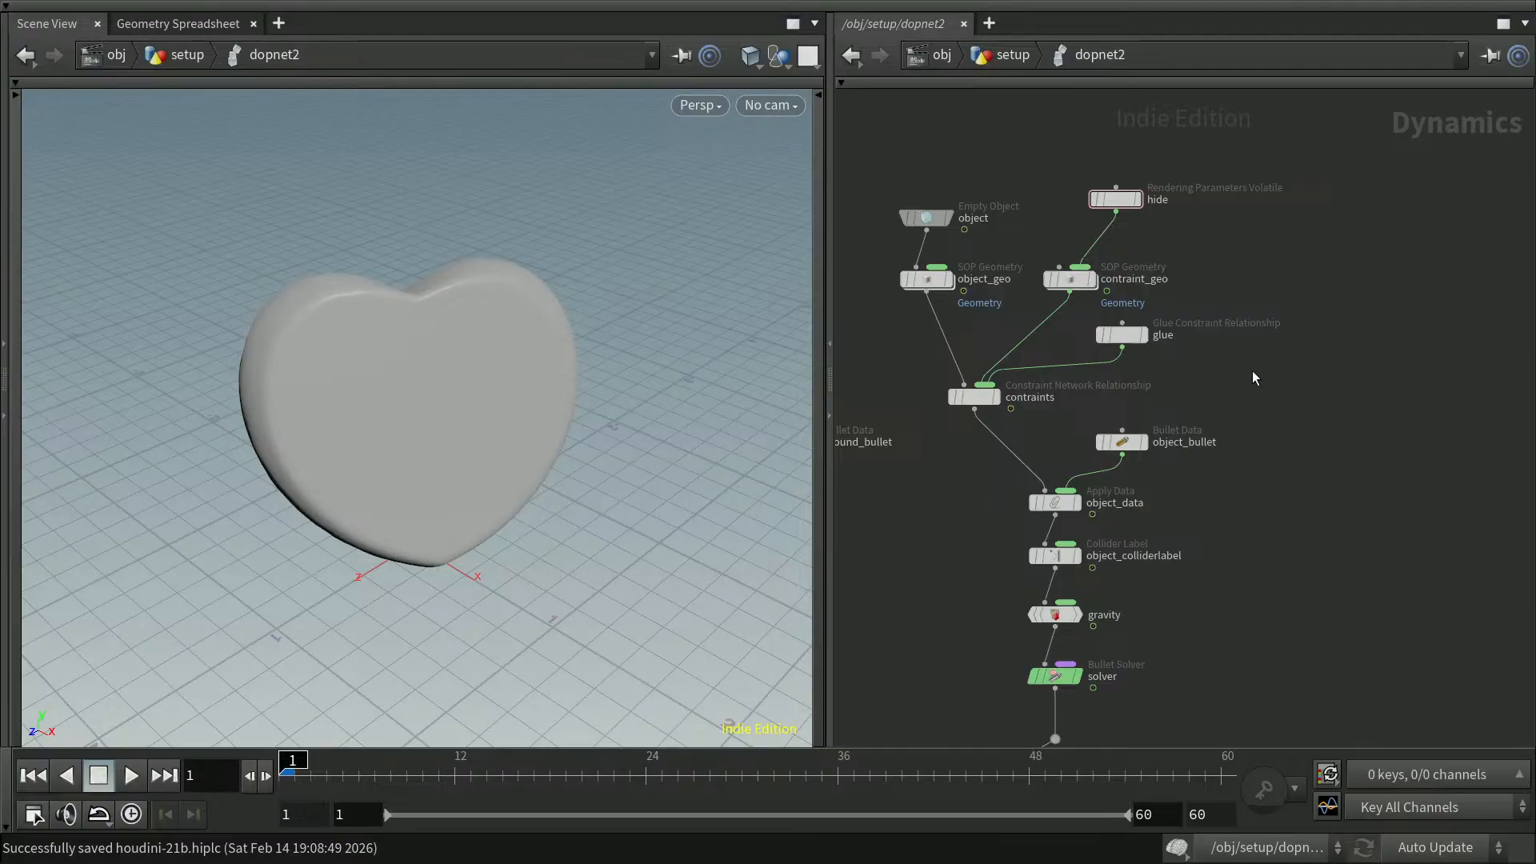
key("Tab")
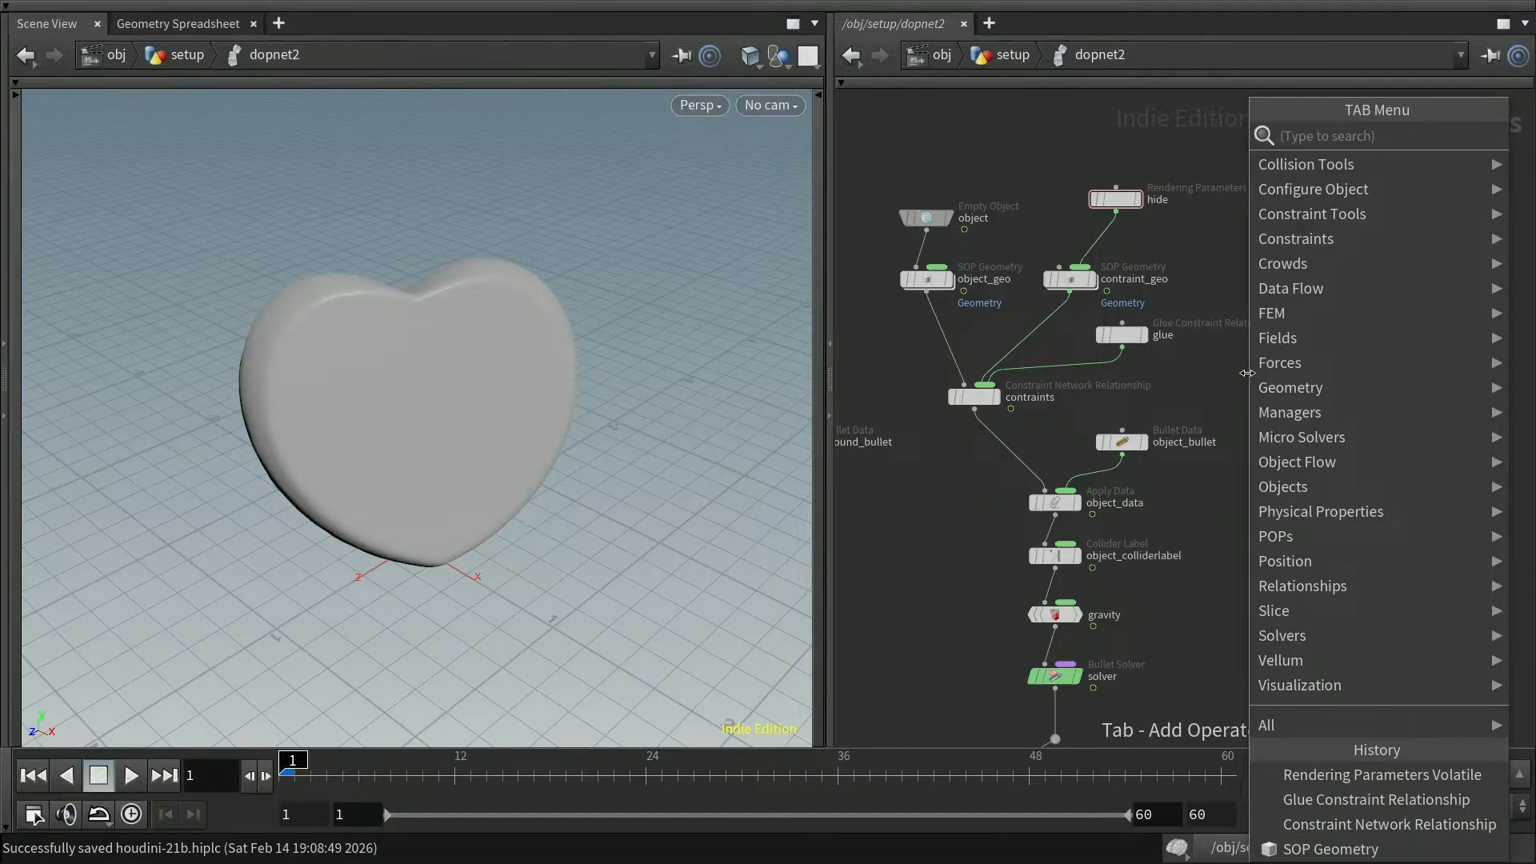
type("const")
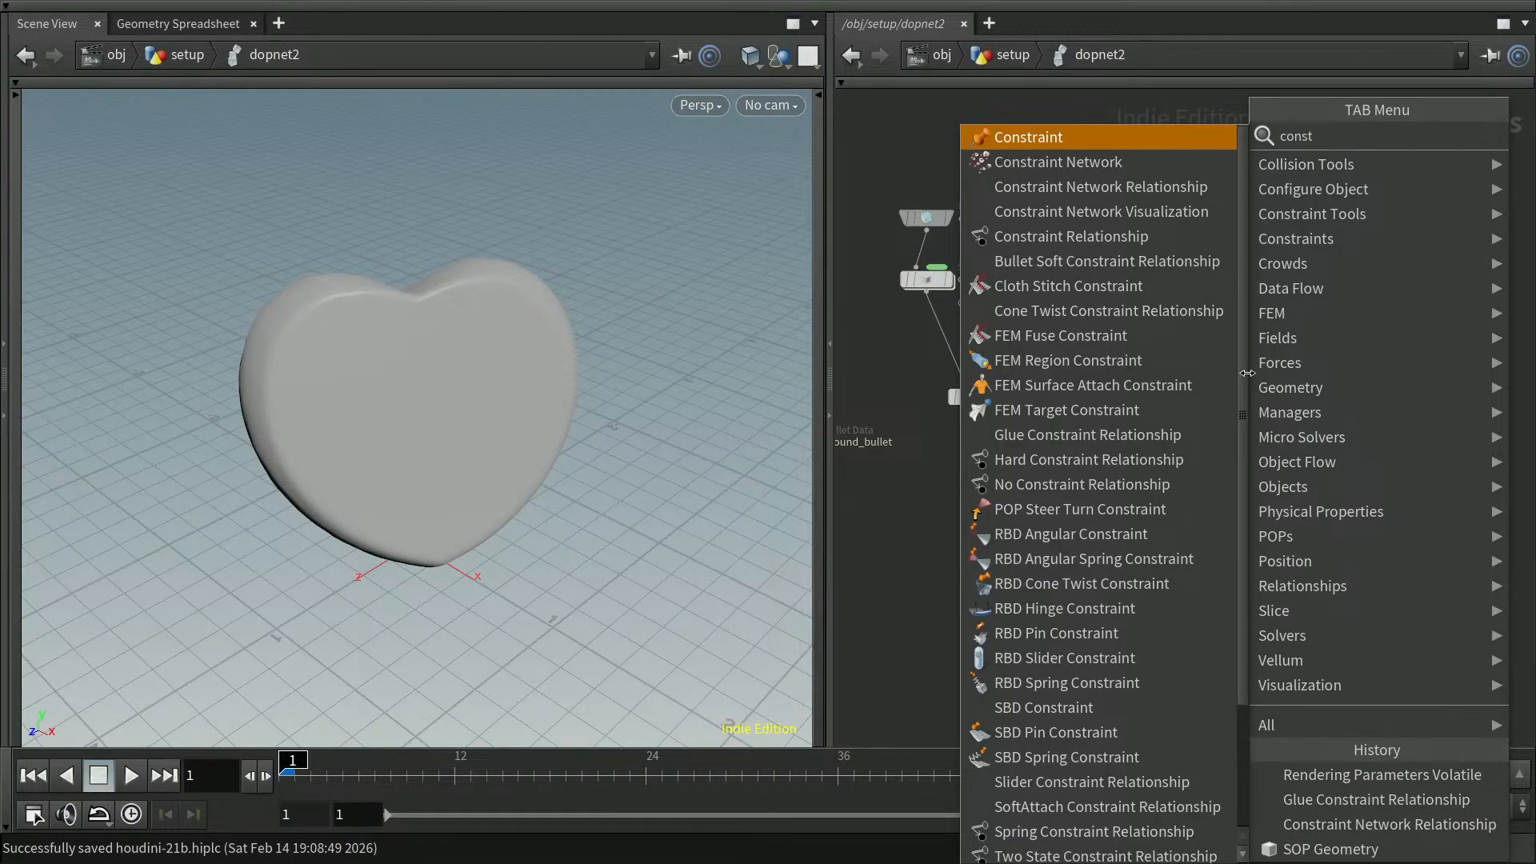
type("vi")
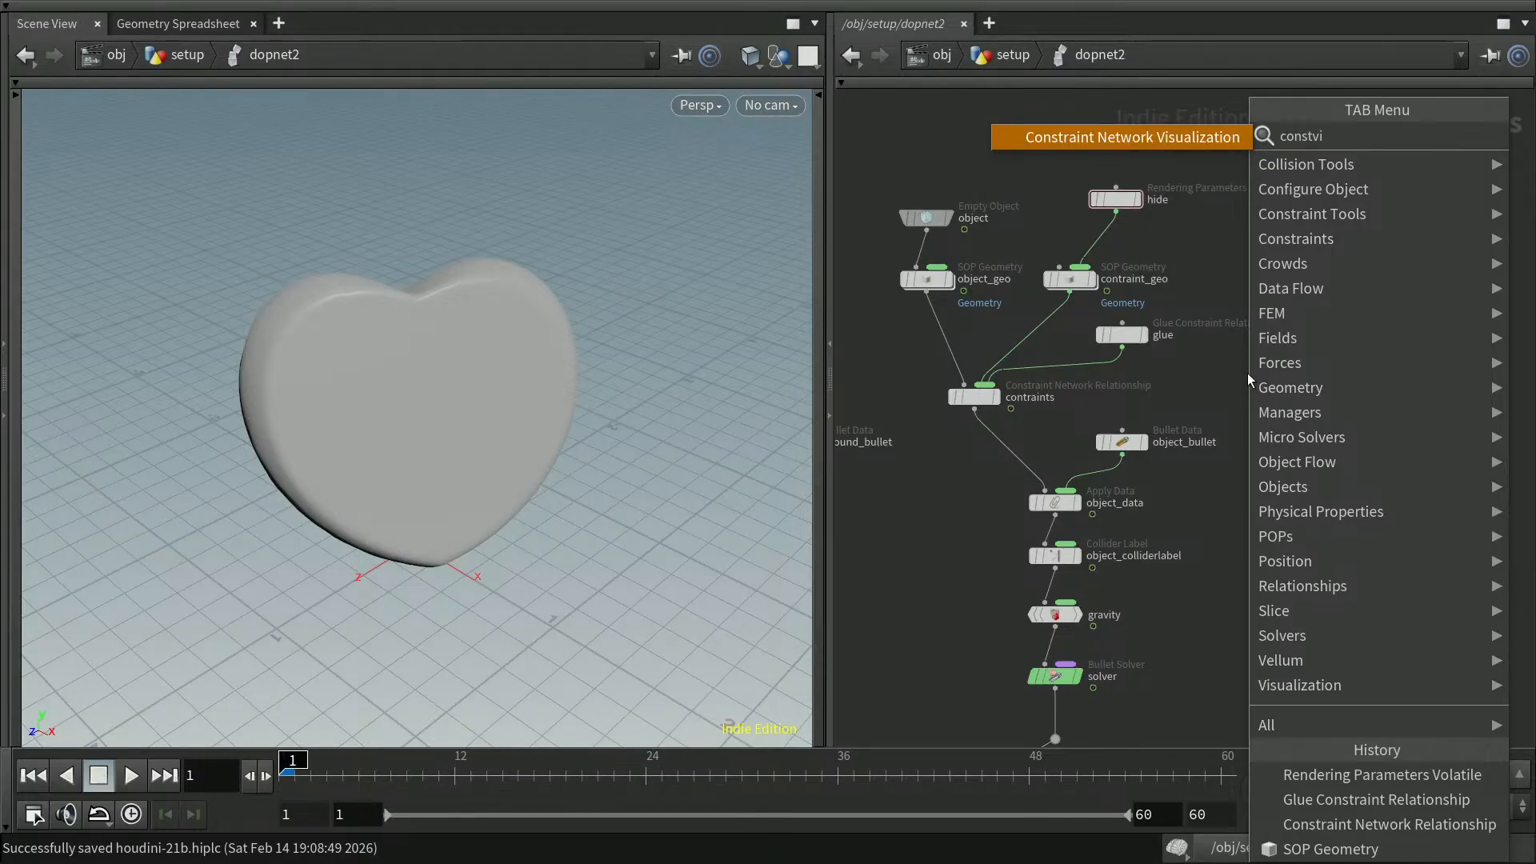
key("Return")
left_click(1250, 375)
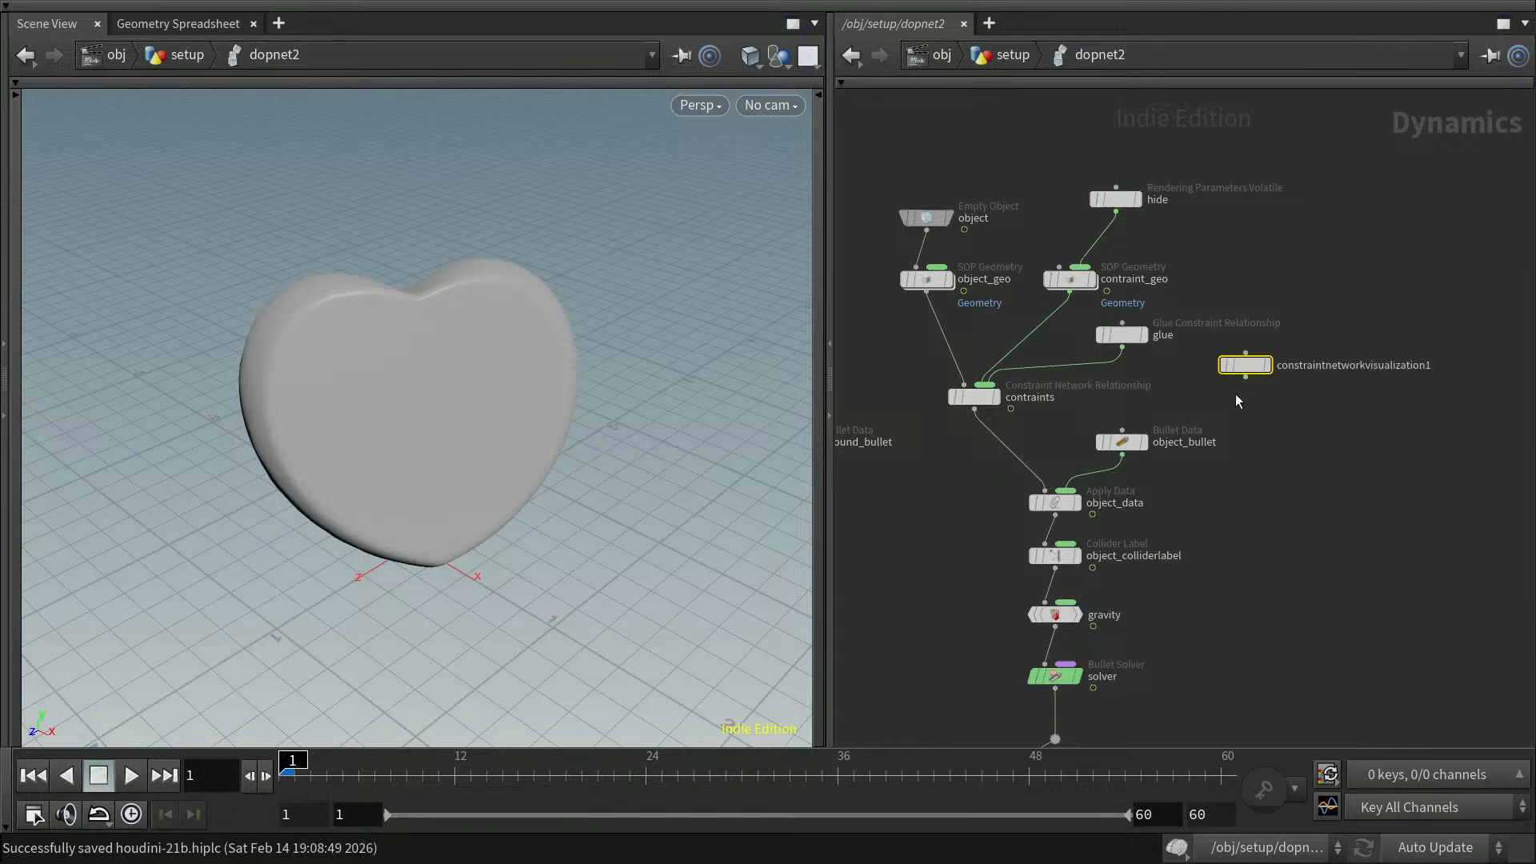
Rename the visualization node constraint_viz and wire it into the contraints relationship node
double_click(1360, 365)
left_click_drag(1437, 365, 1328, 366)
type("_viz")
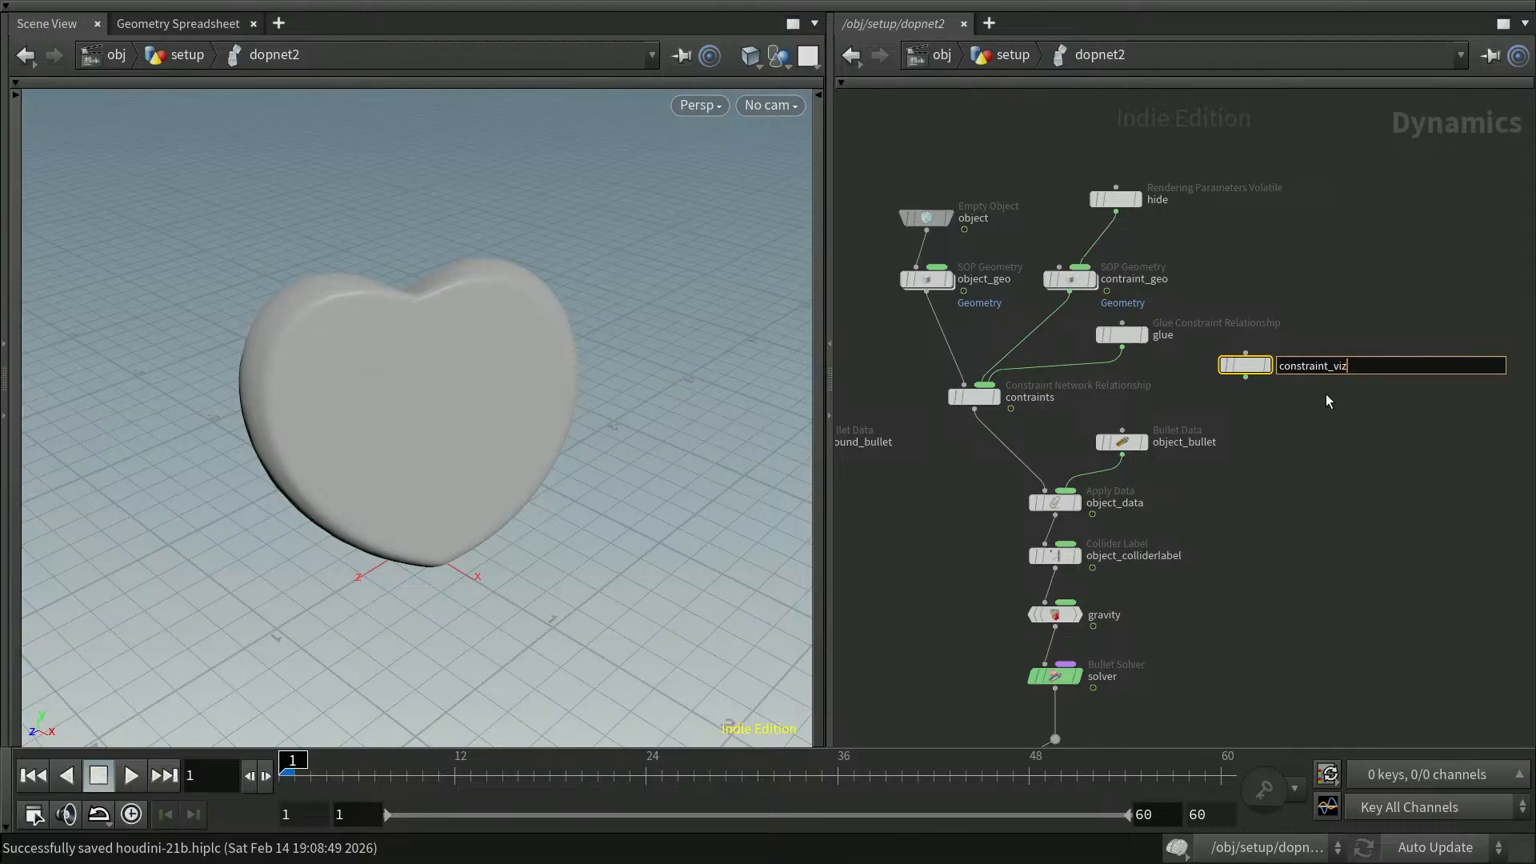
key("Return")
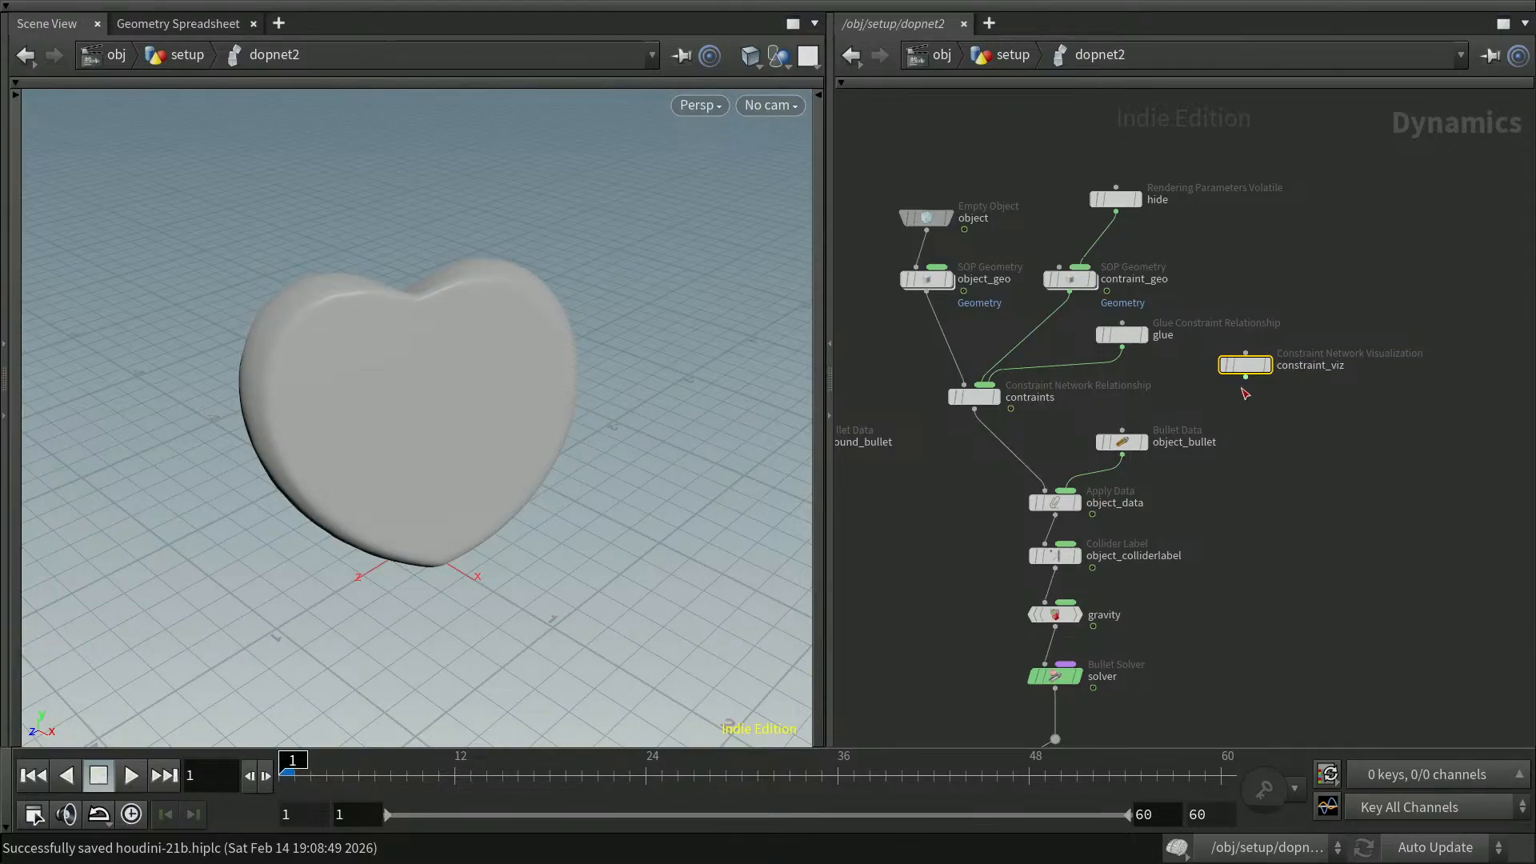
left_click_drag(1245, 378, 1004, 390)
left_click_drag(1241, 367, 1174, 377)
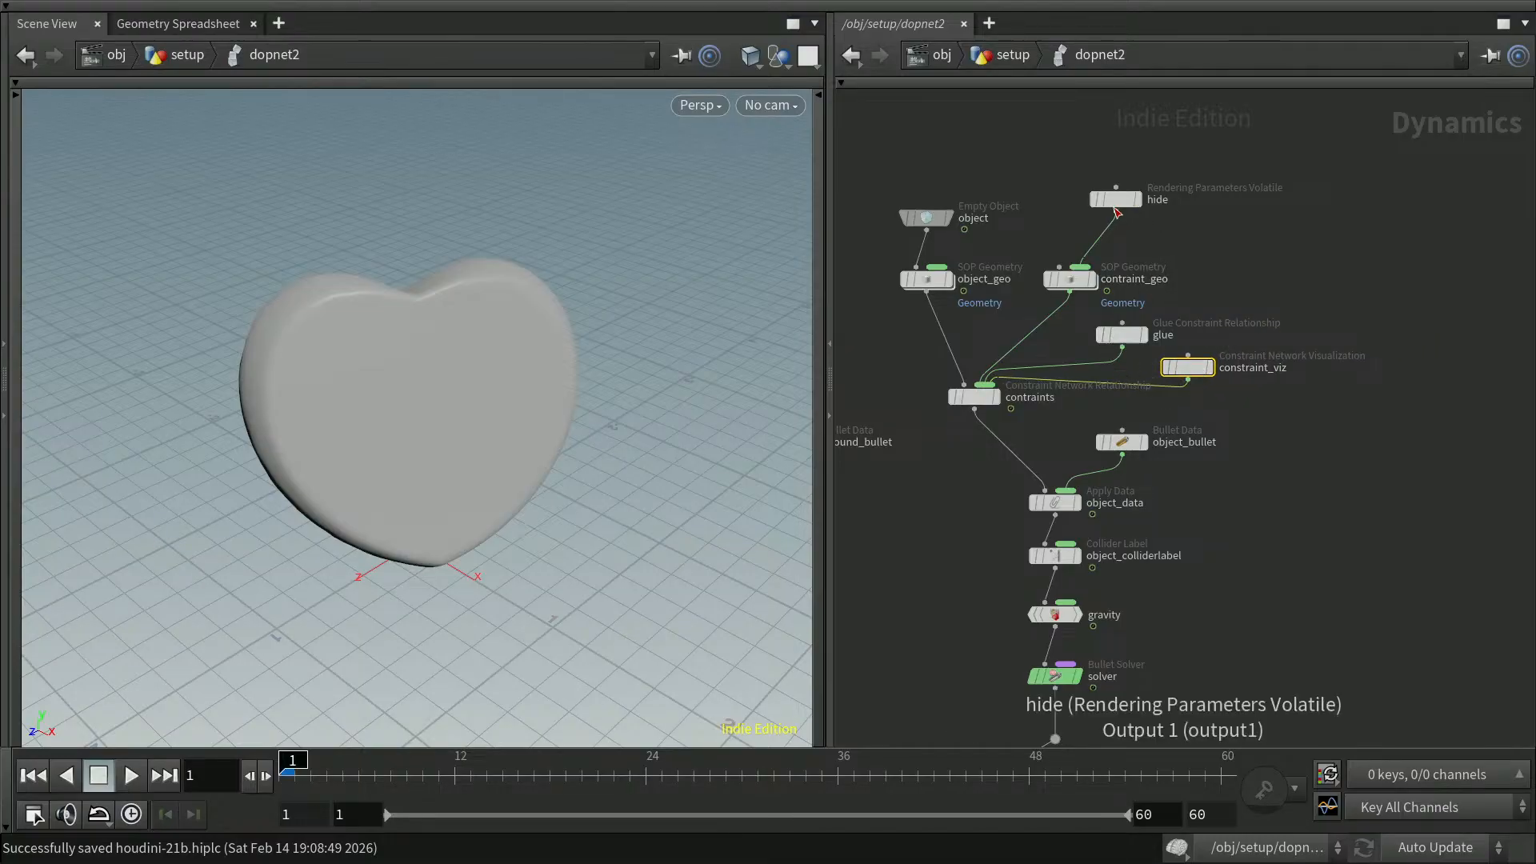
Connect the hide node to object_geo as well and play the simulation to inspect the constraint visualization
left_click_drag(1118, 217, 948, 263)
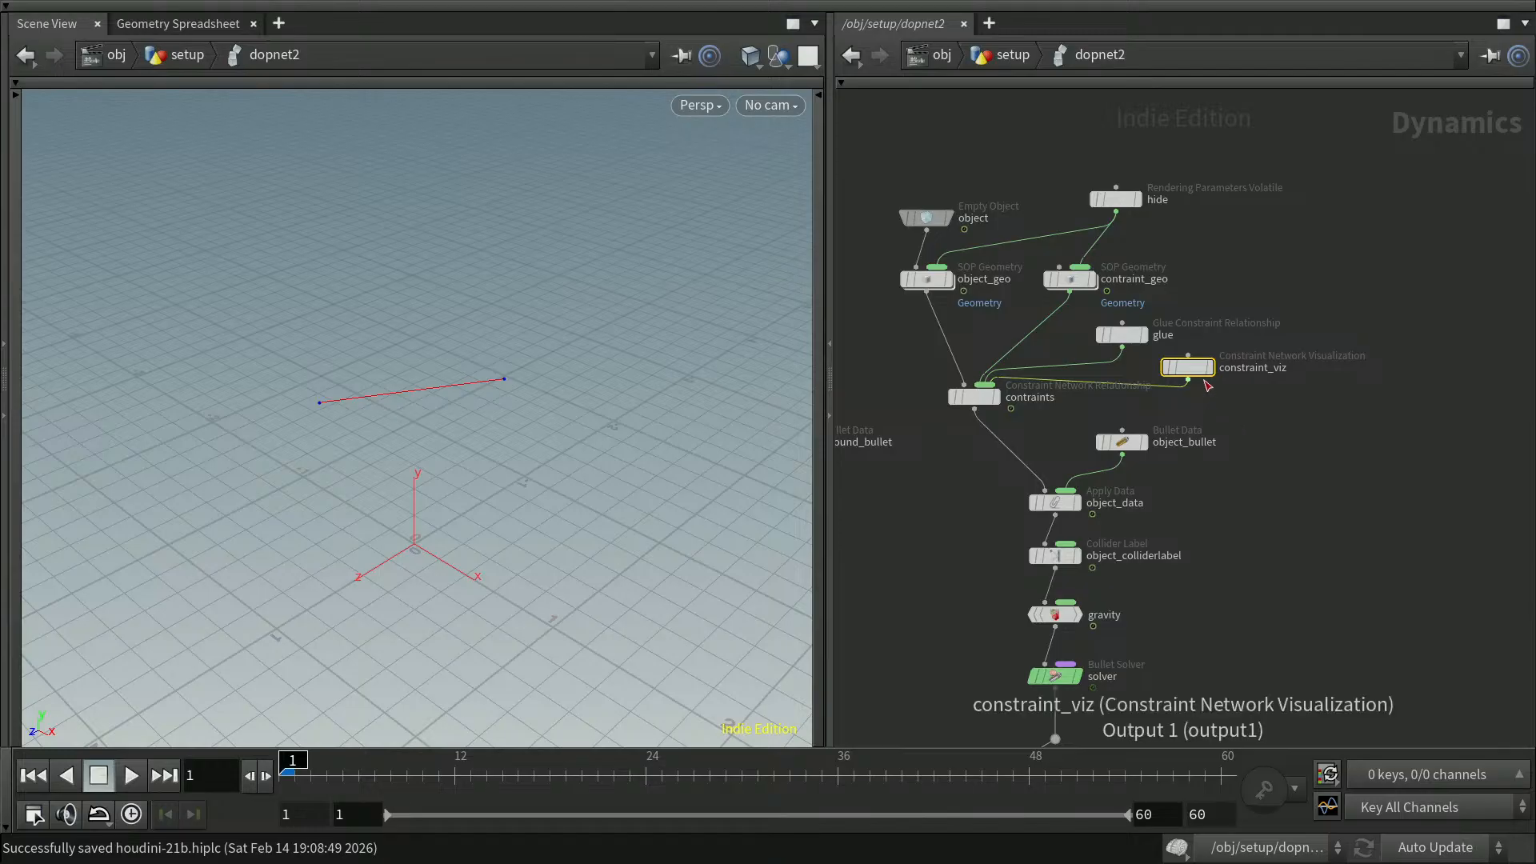
mouse_move(1167, 372)
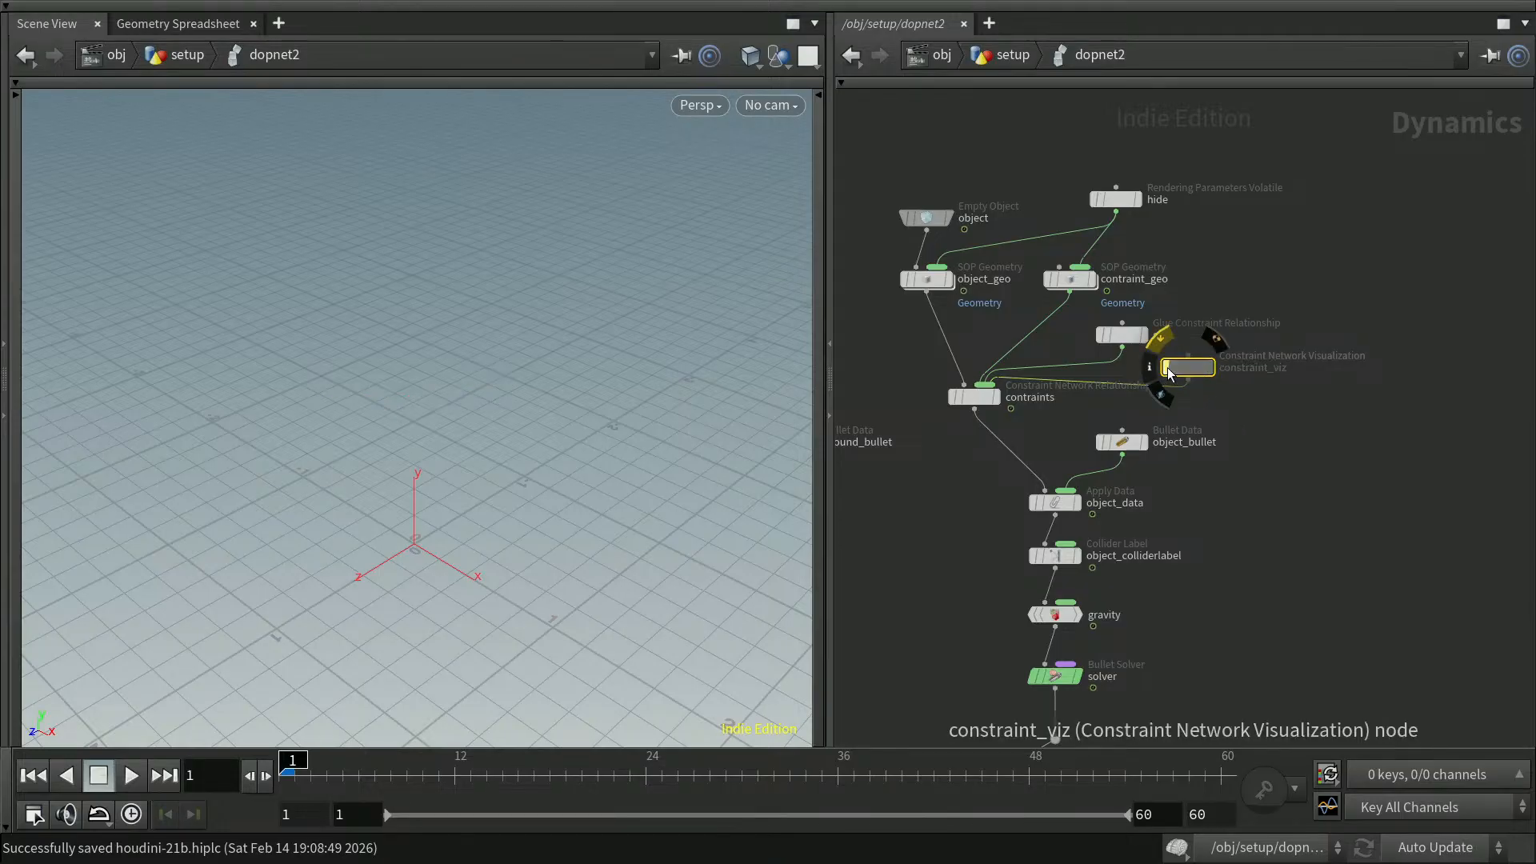
left_click(144, 778)
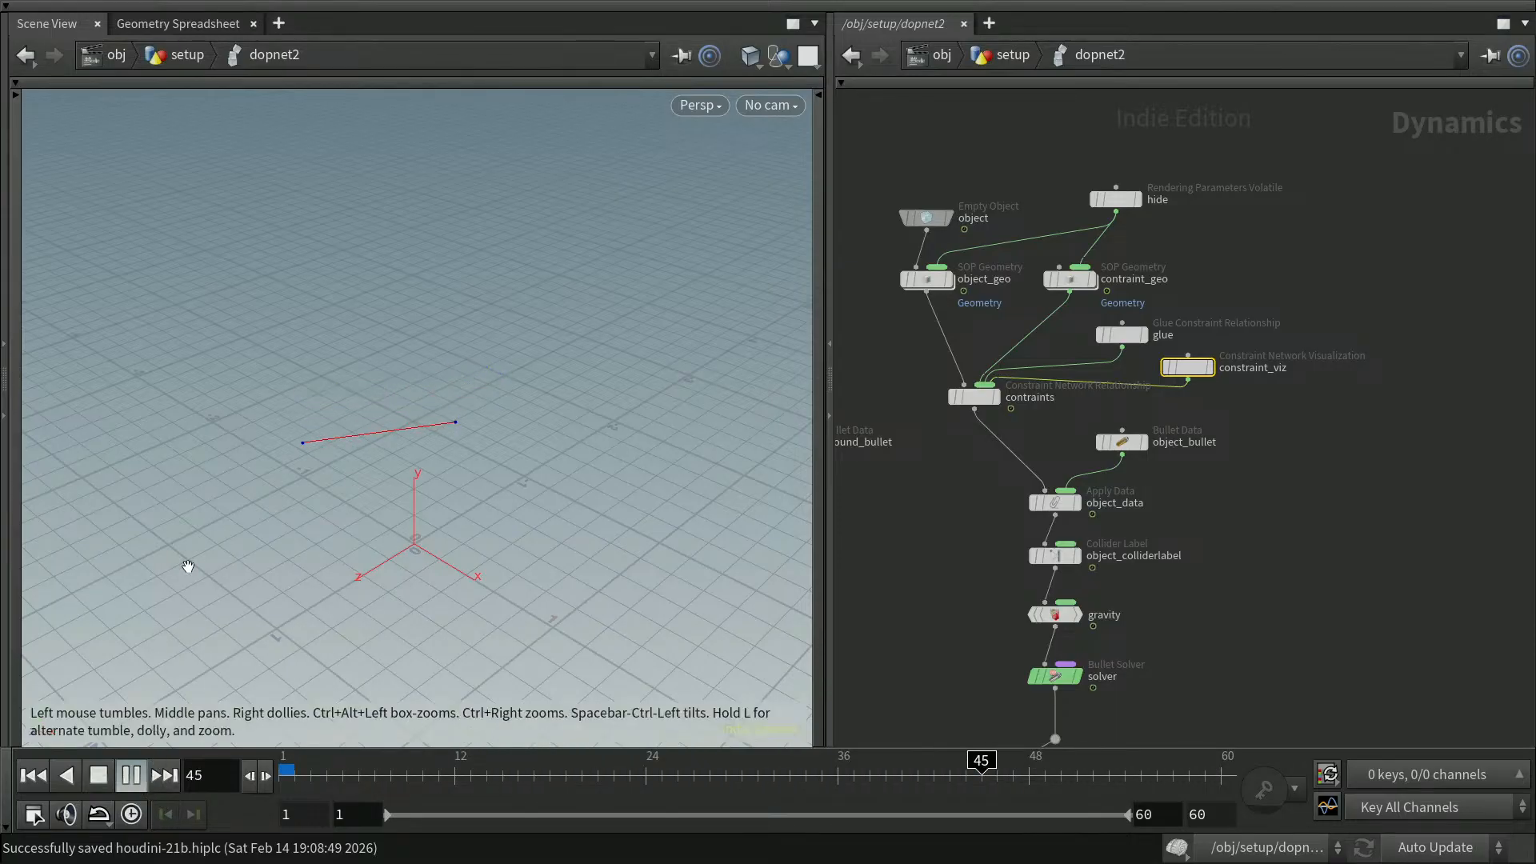
left_click(135, 775)
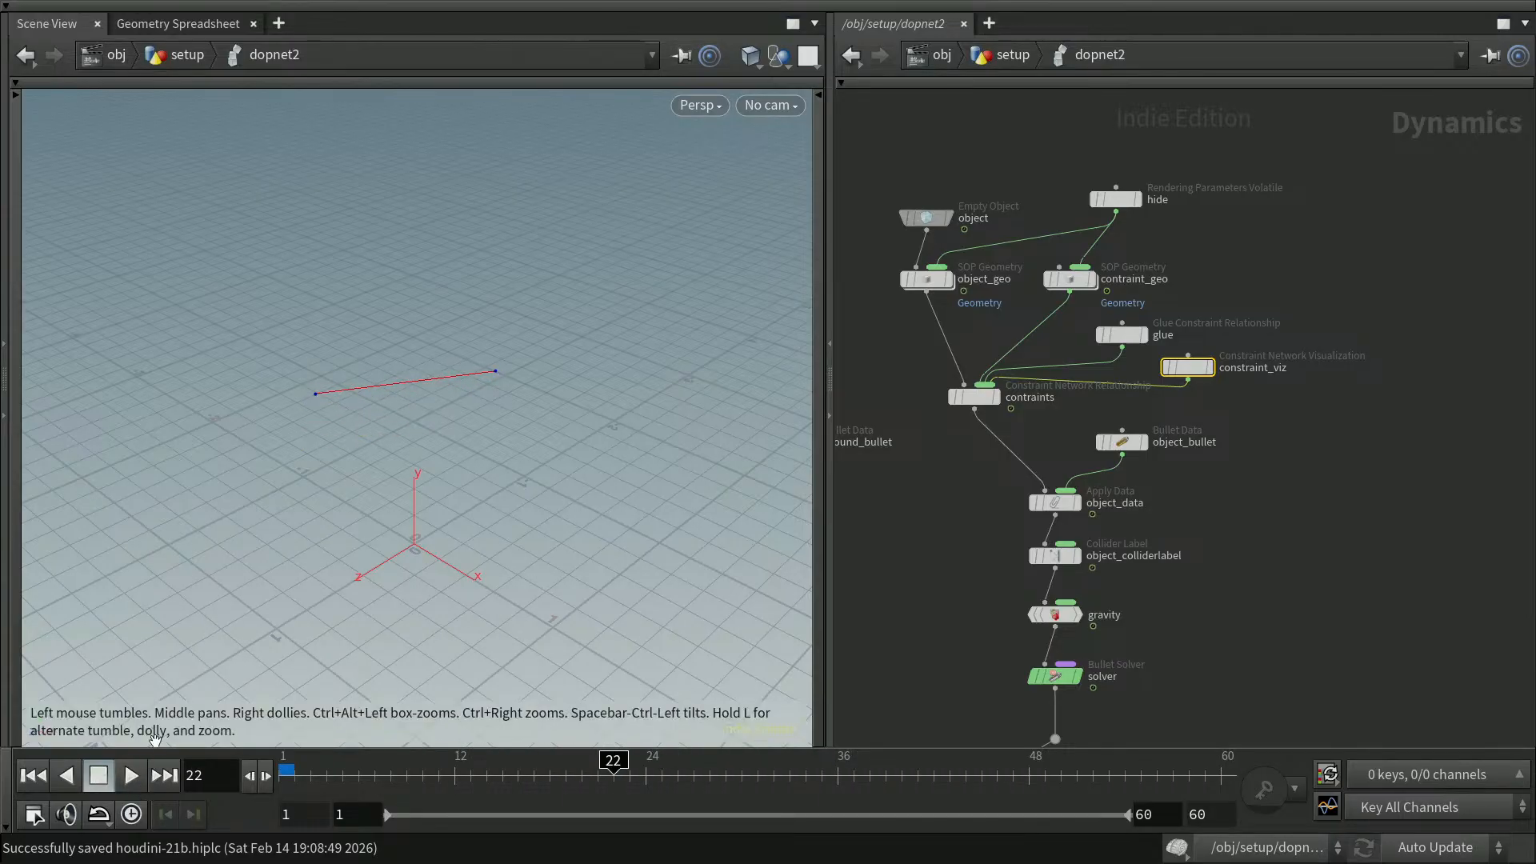
Cut the hide node's wire to object_geo and bypass the constraint_viz node
mouse_move(1100, 210)
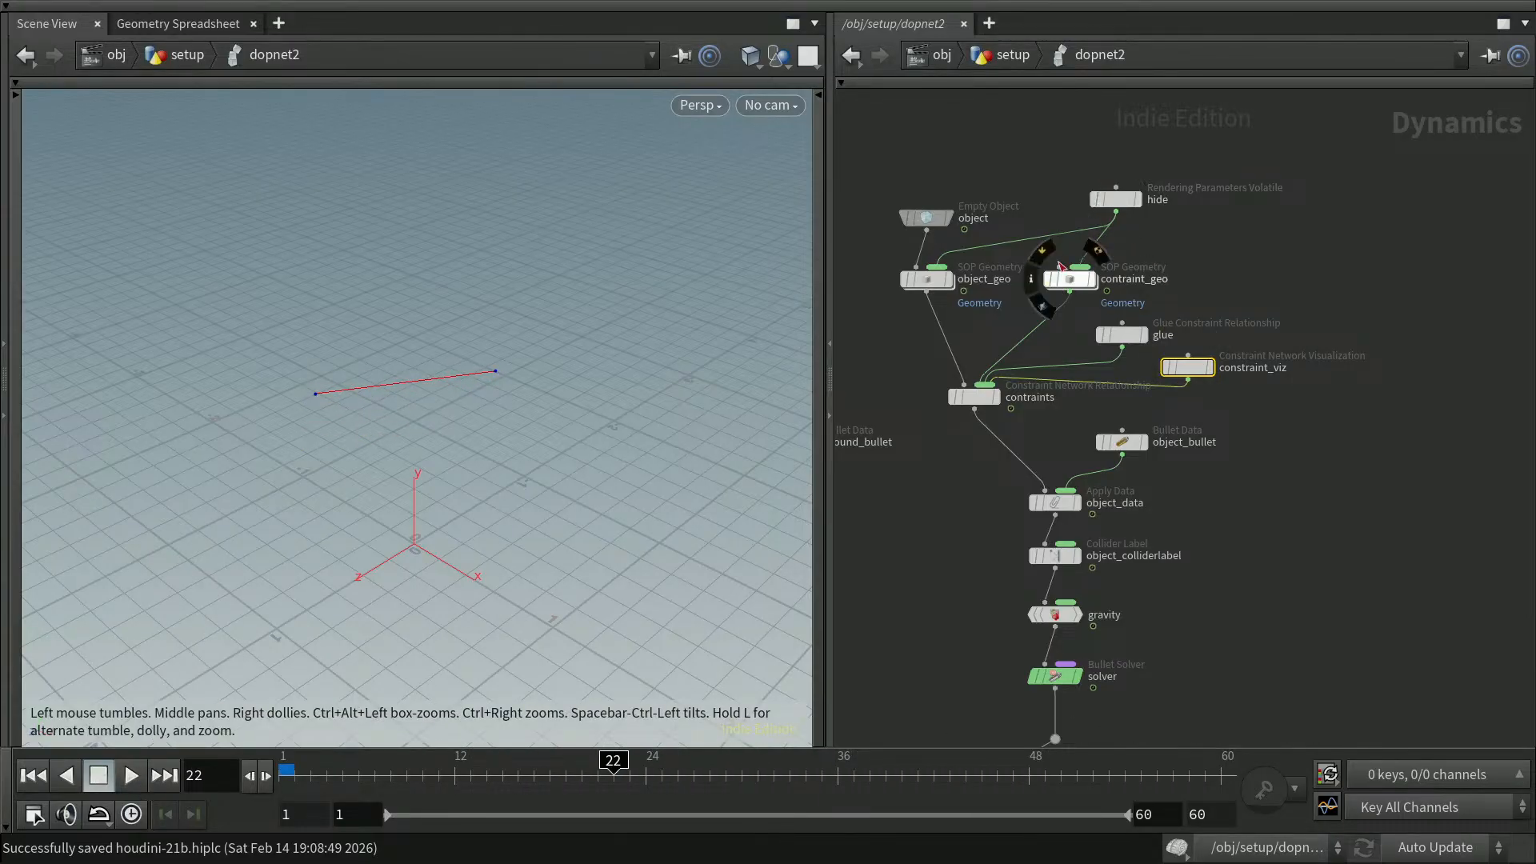
key("y")
left_click_drag(1039, 240, 1045, 225)
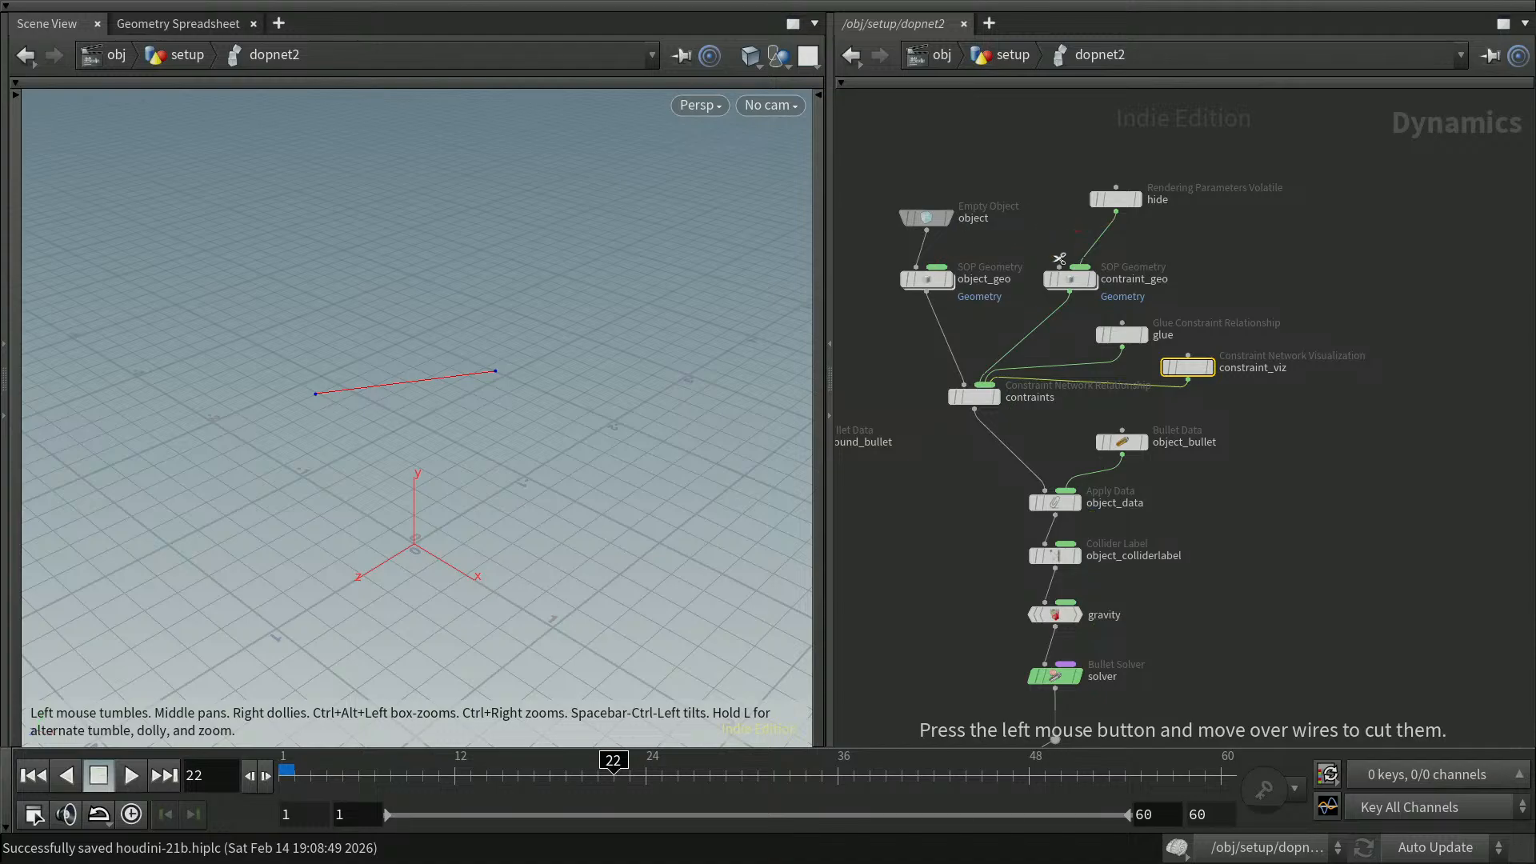
mouse_move(1167, 374)
left_click(1166, 370)
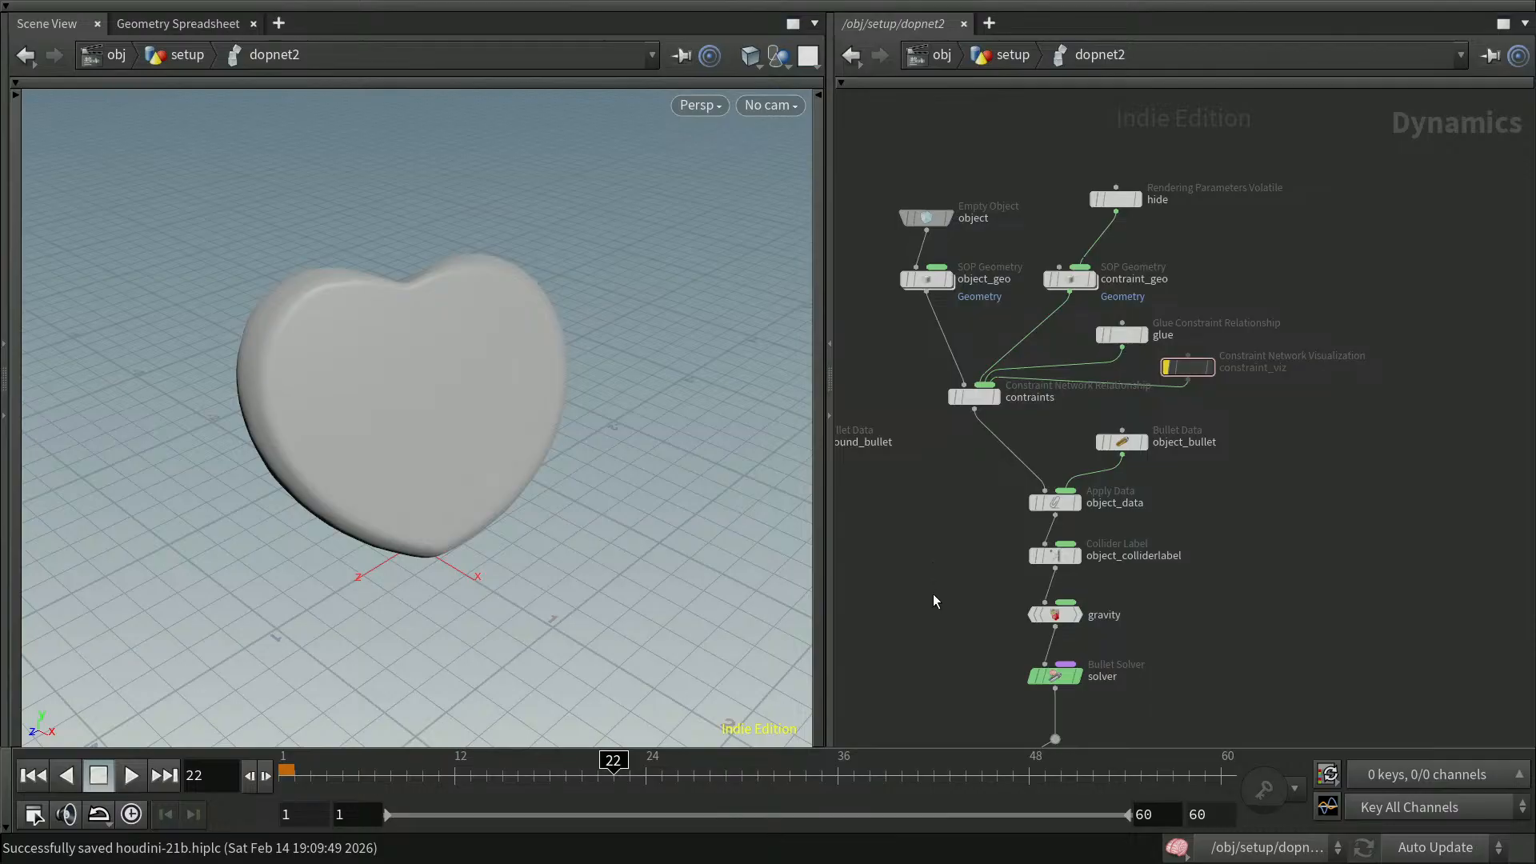
Go up to the setup network, display the OUT node, and play the simulation
middle_click_drag(931, 588, 966, 534)
key("u")
left_click(1439, 477)
middle_click_drag(1402, 599, 1454, 446)
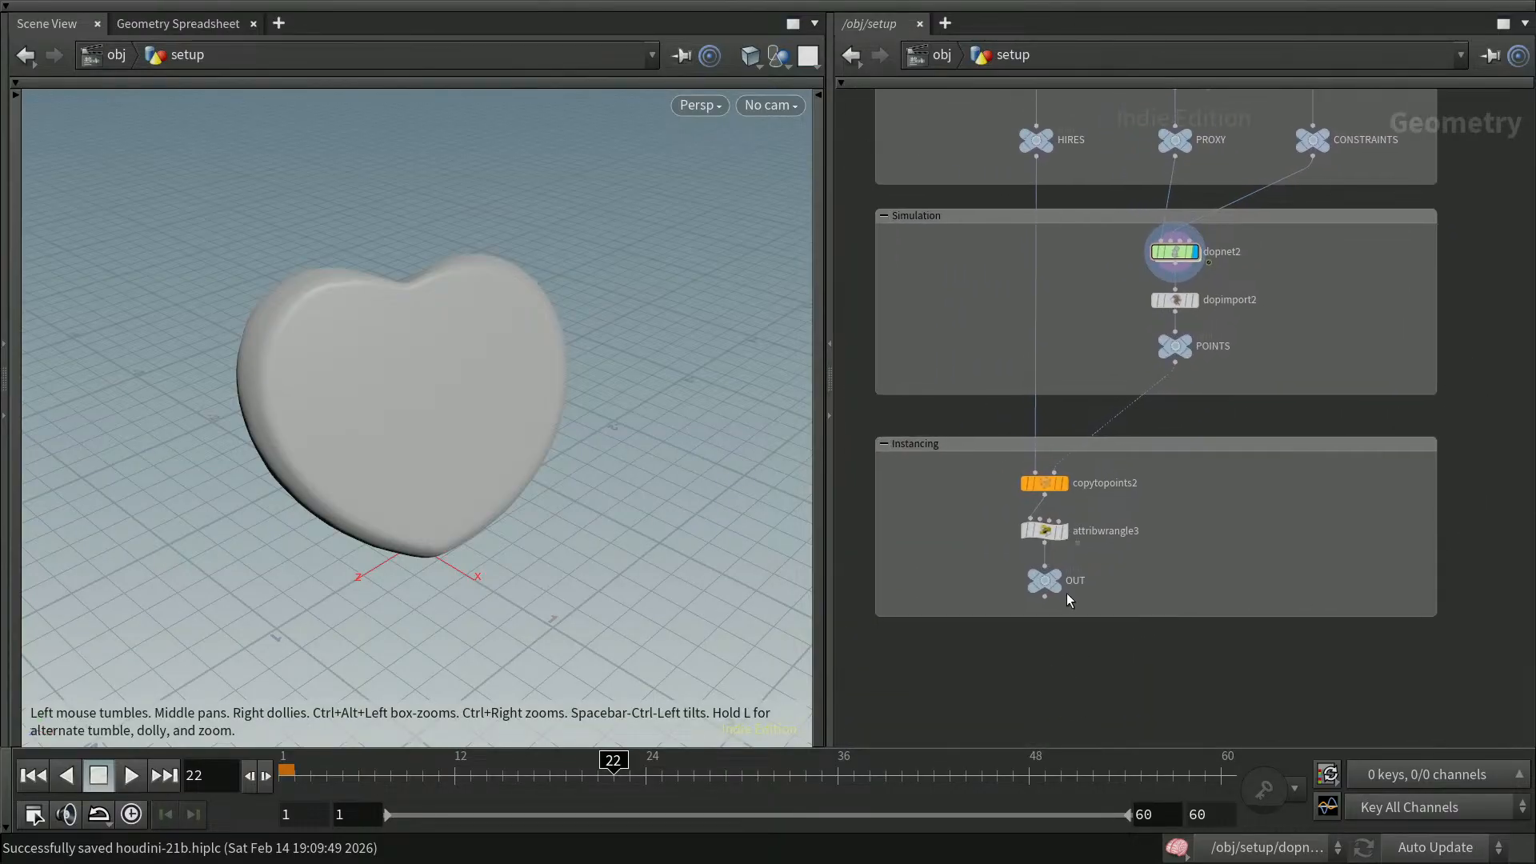
mouse_move(1055, 581)
left_click(1071, 555)
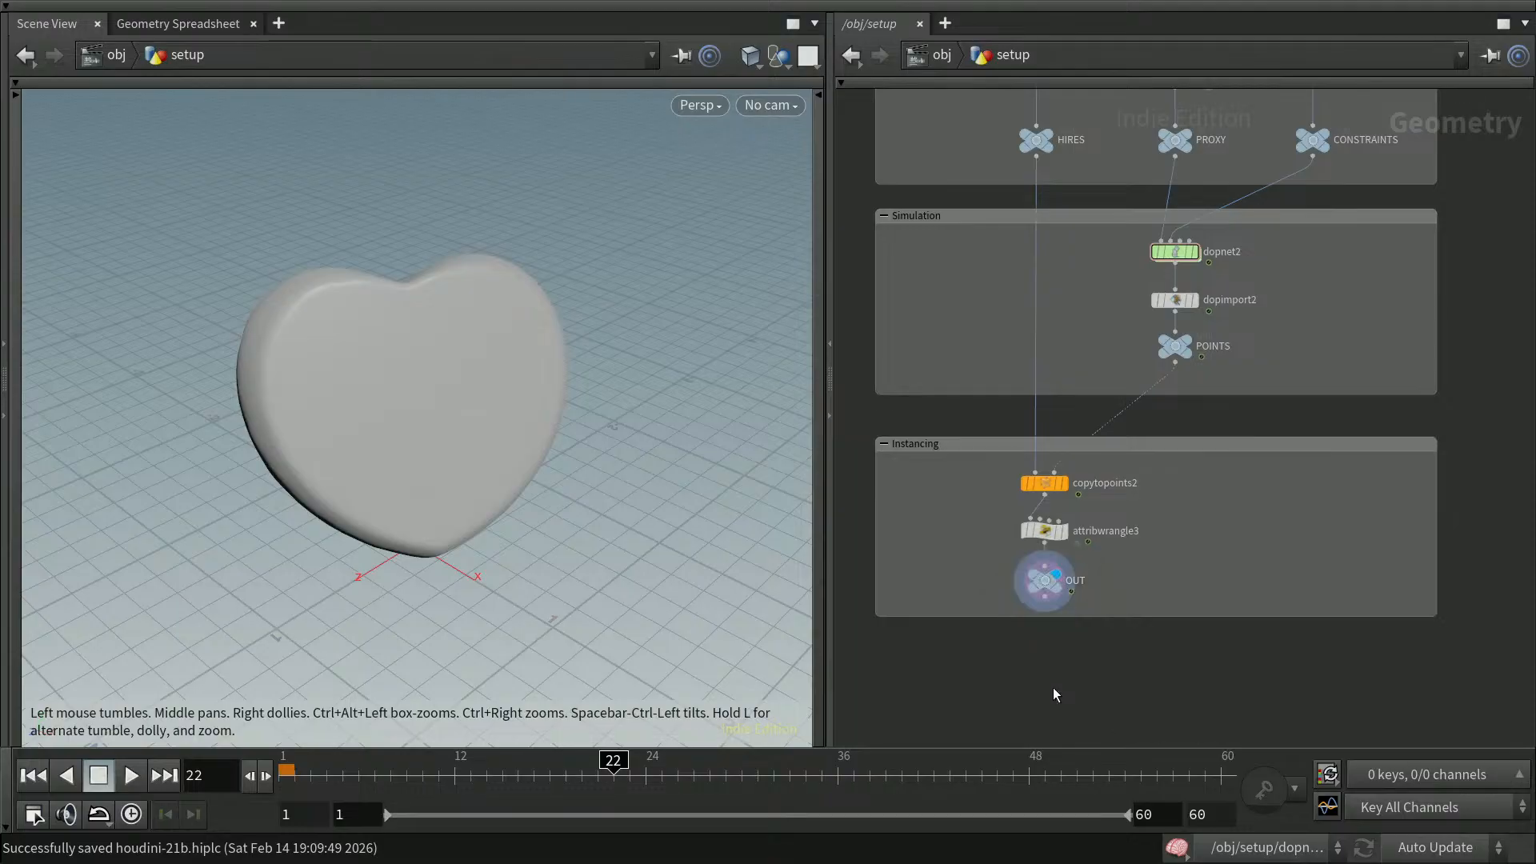
left_click(130, 774)
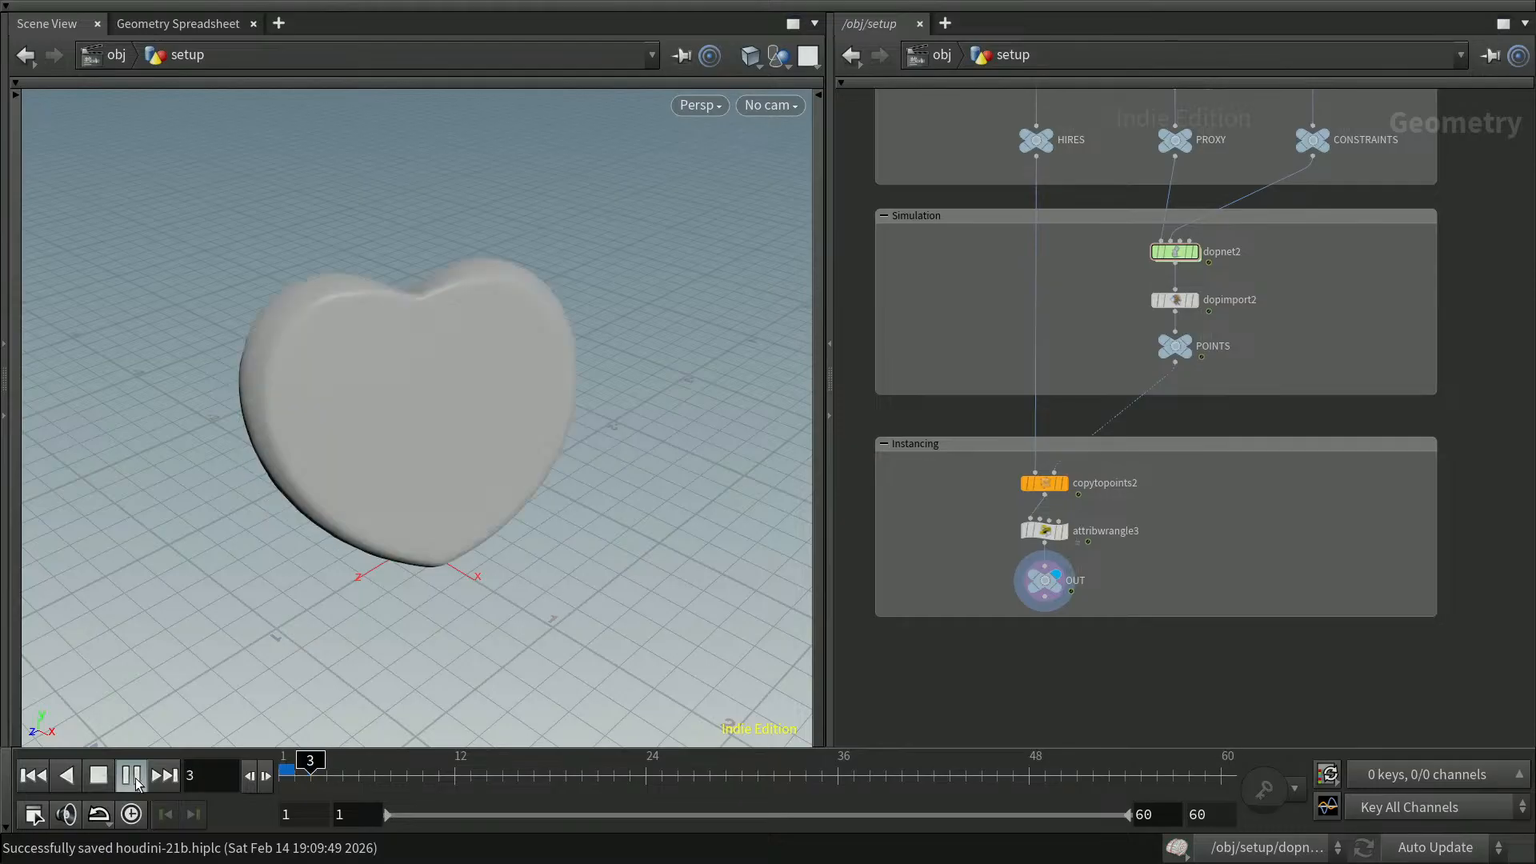
left_click(131, 776)
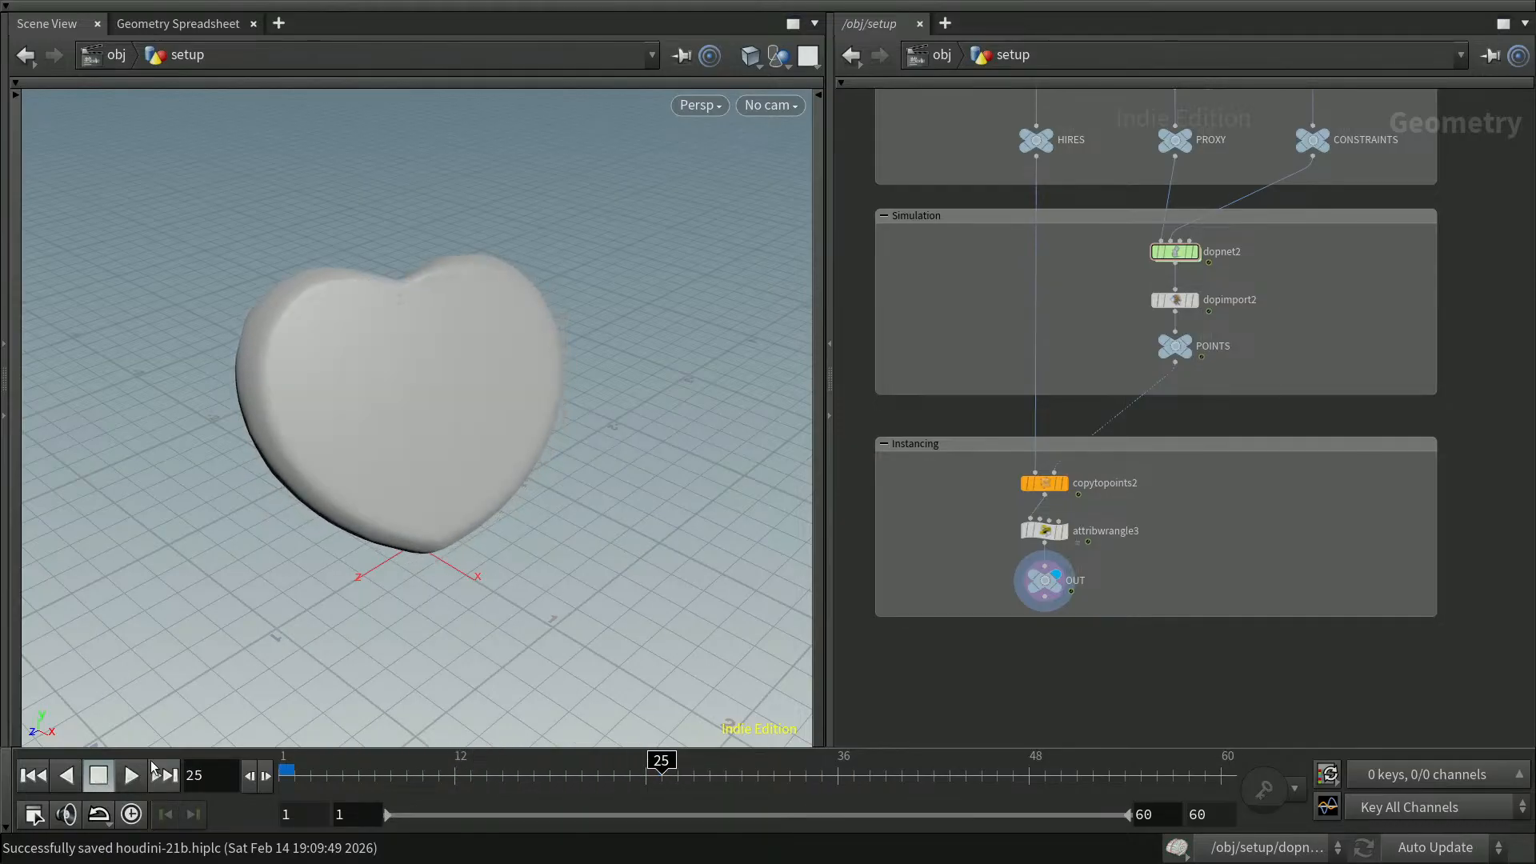